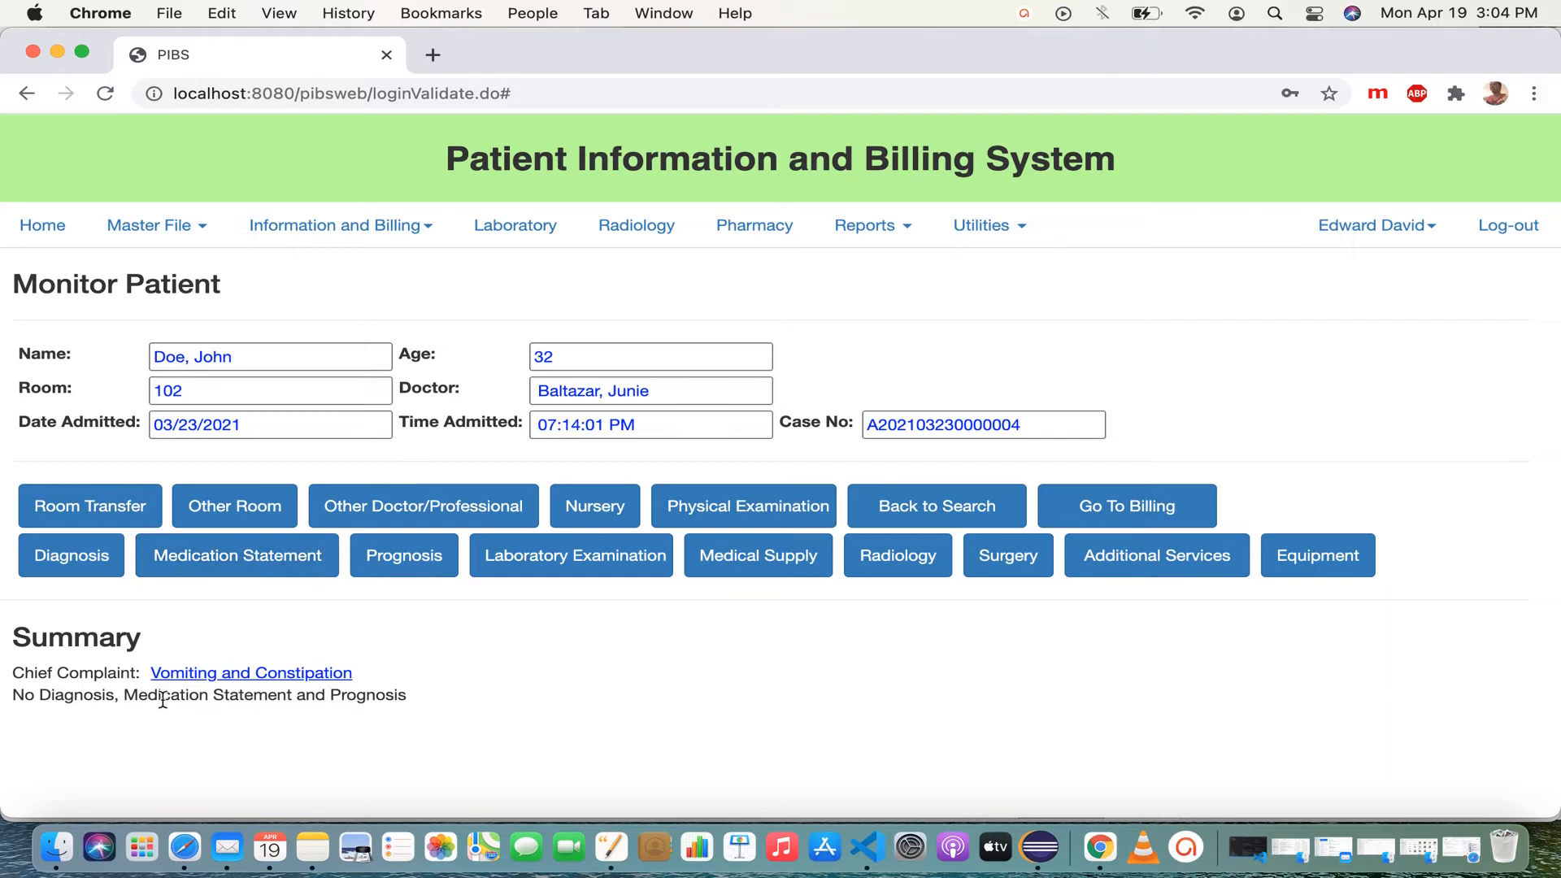
Step: Record the patient's diagnosis as "Diarrhea" dated 04/19/2021, save it, and reopen the saved diagnosis
drag(367, 673, 150, 676)
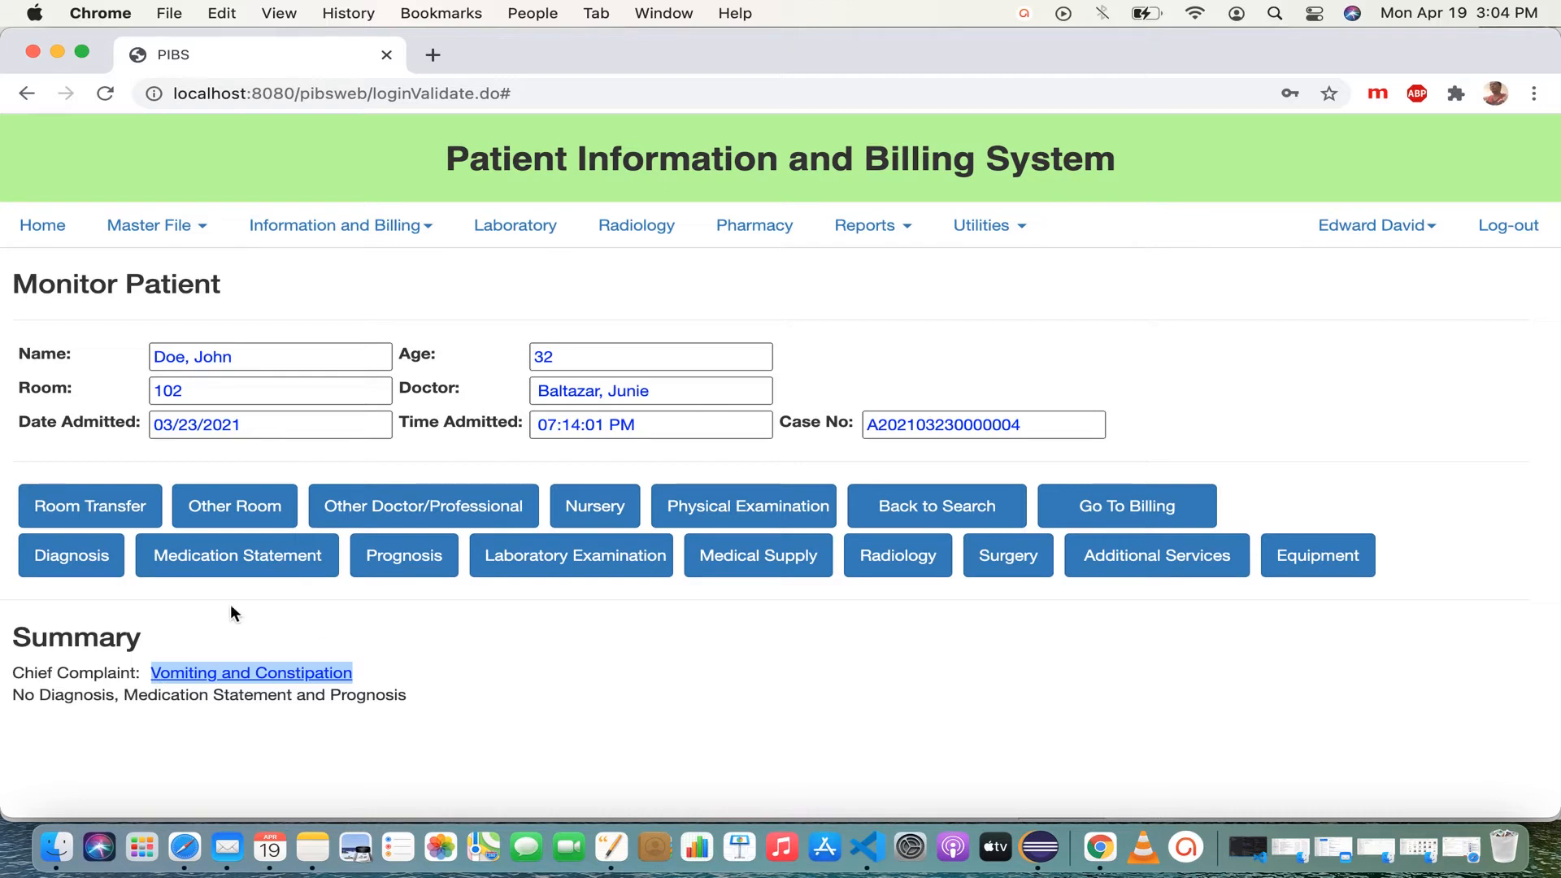
click(86, 568)
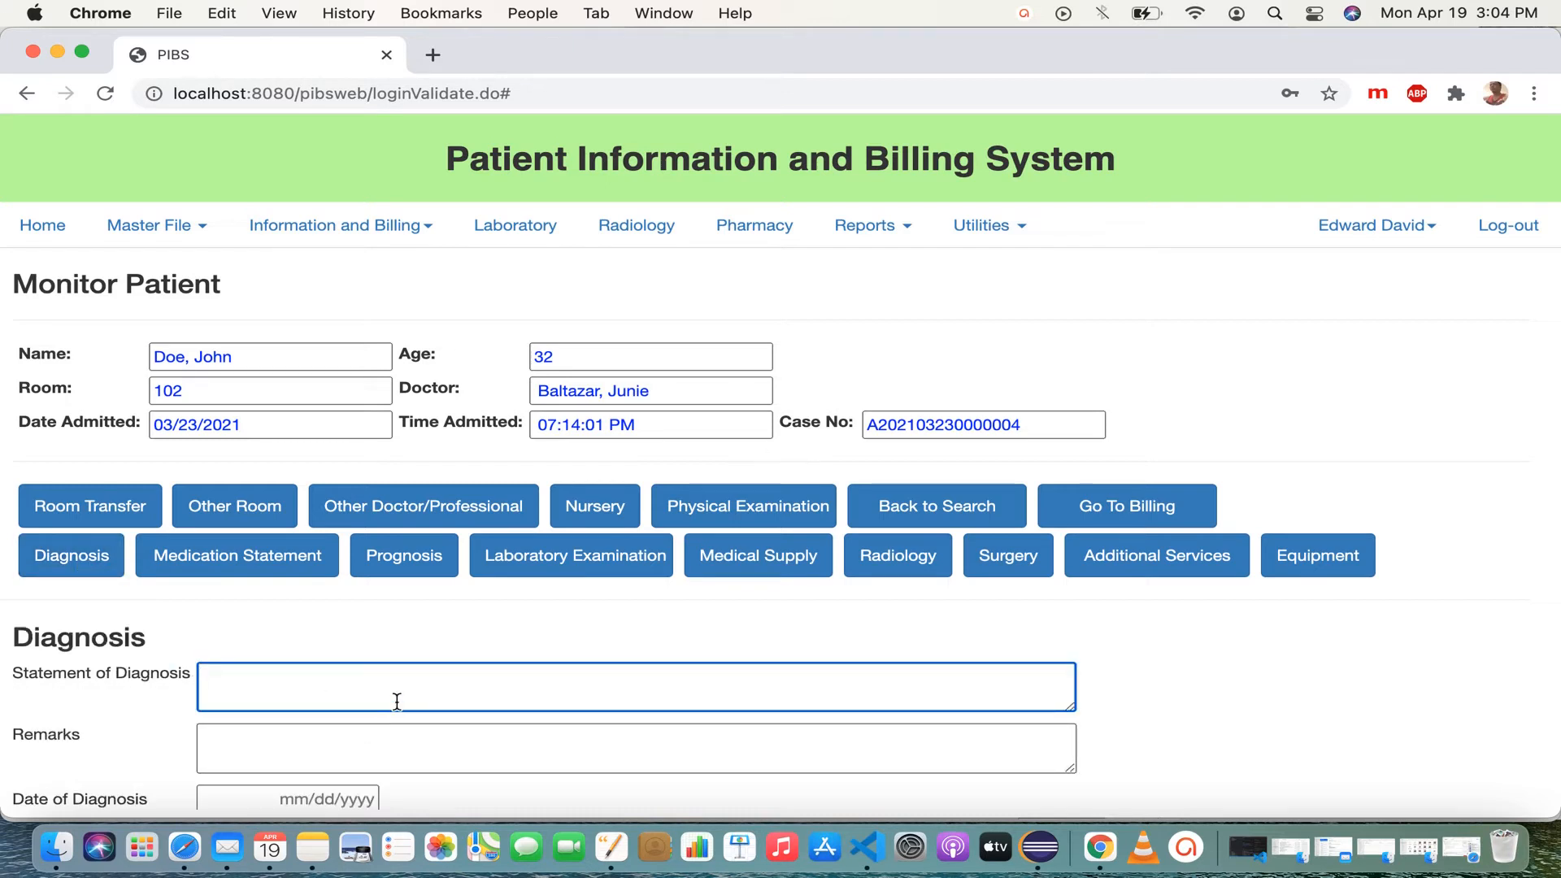
text(Diarrhea)
scroll(399, 734, down, 1)
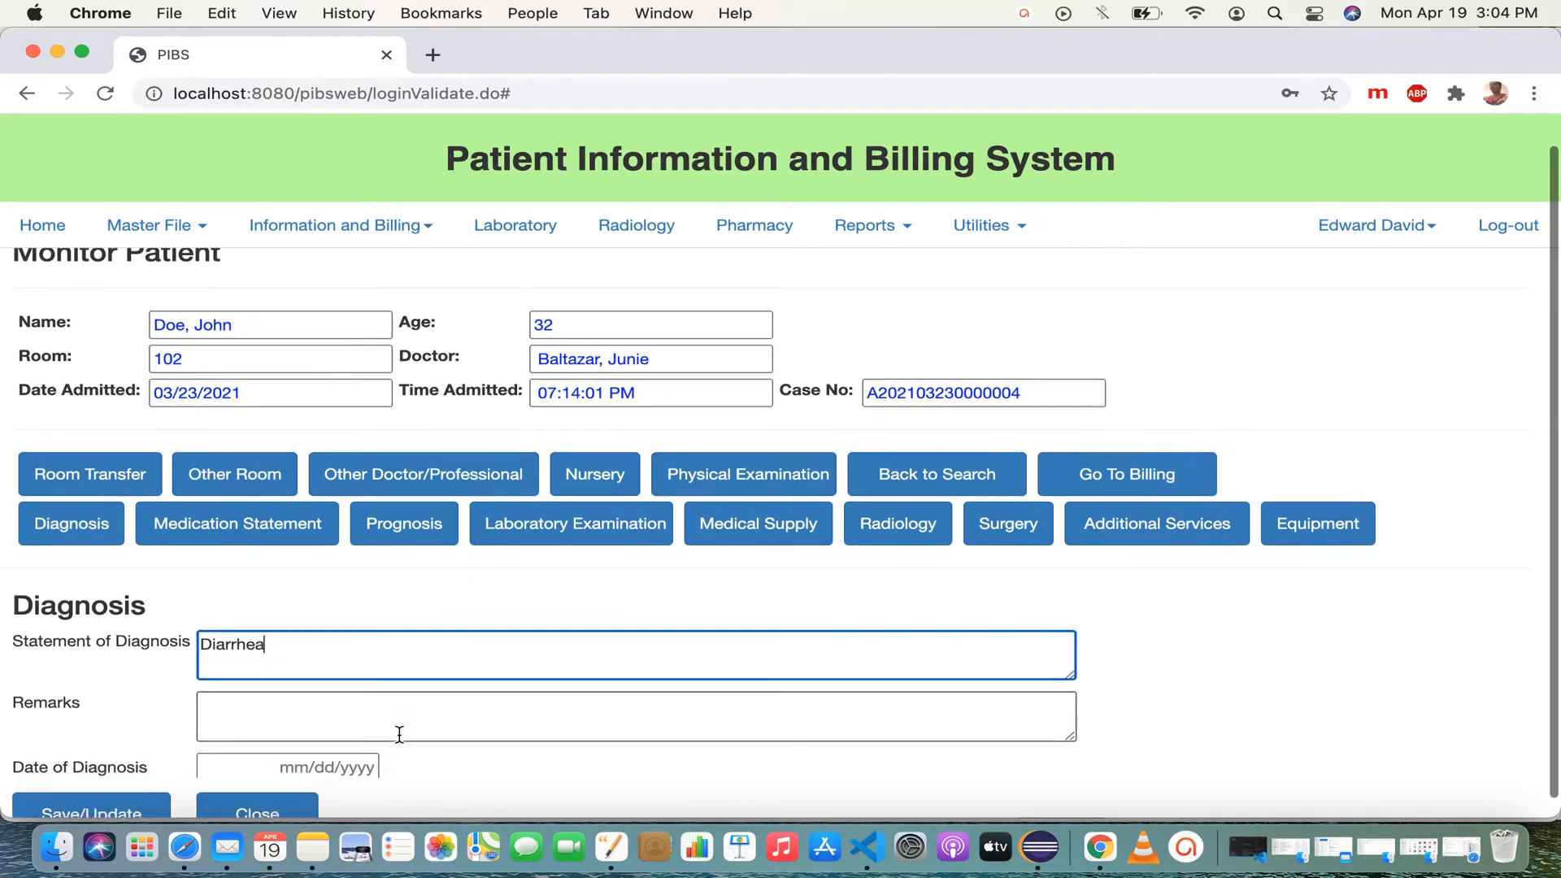
scroll(383, 730, down, 1)
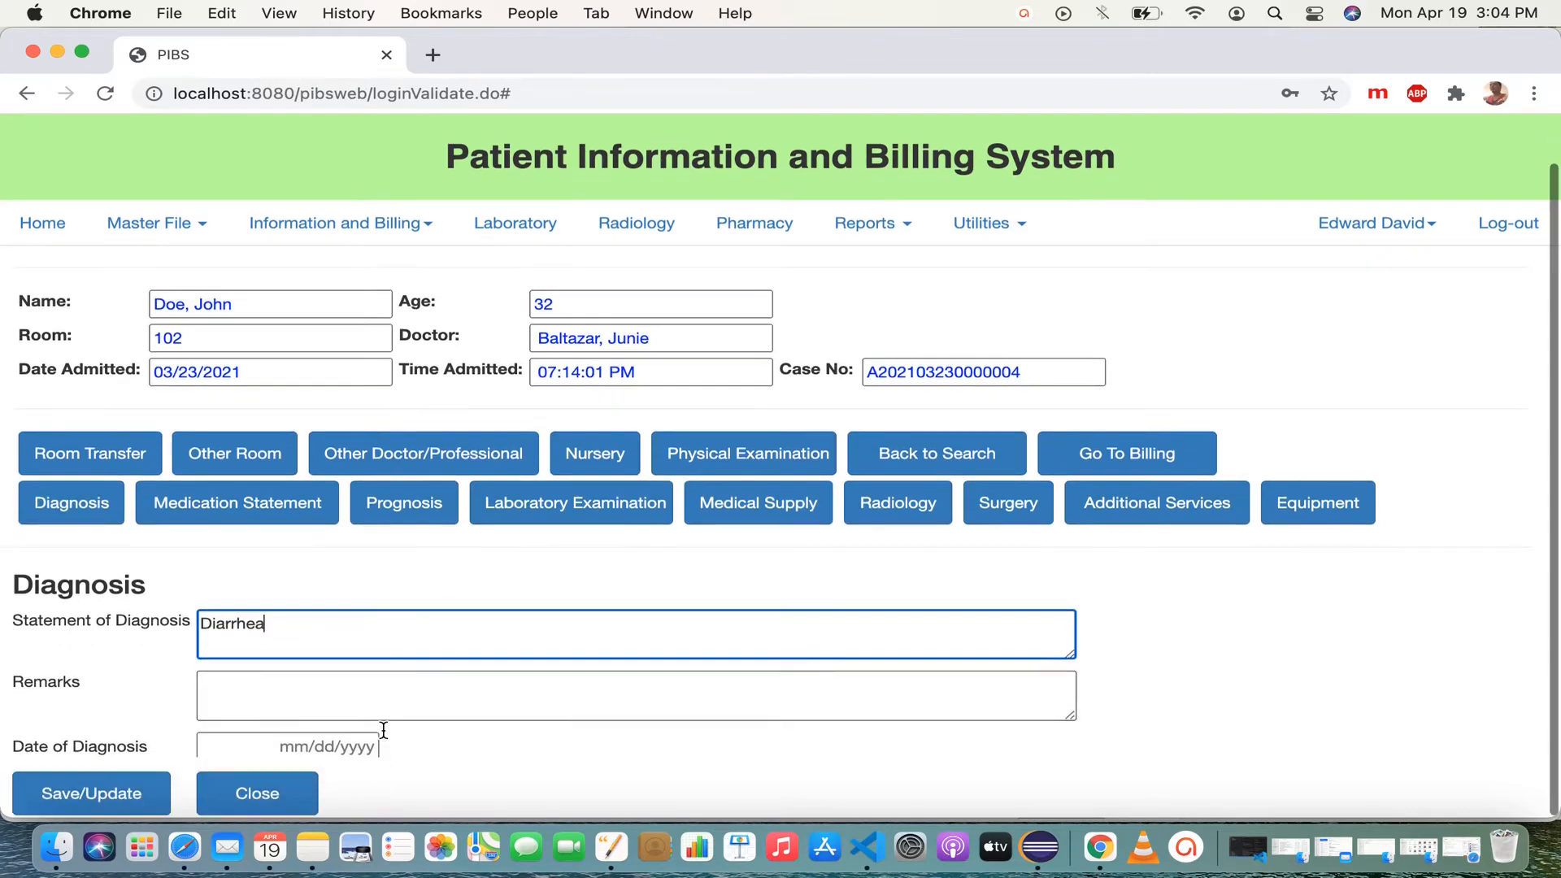
click(349, 748)
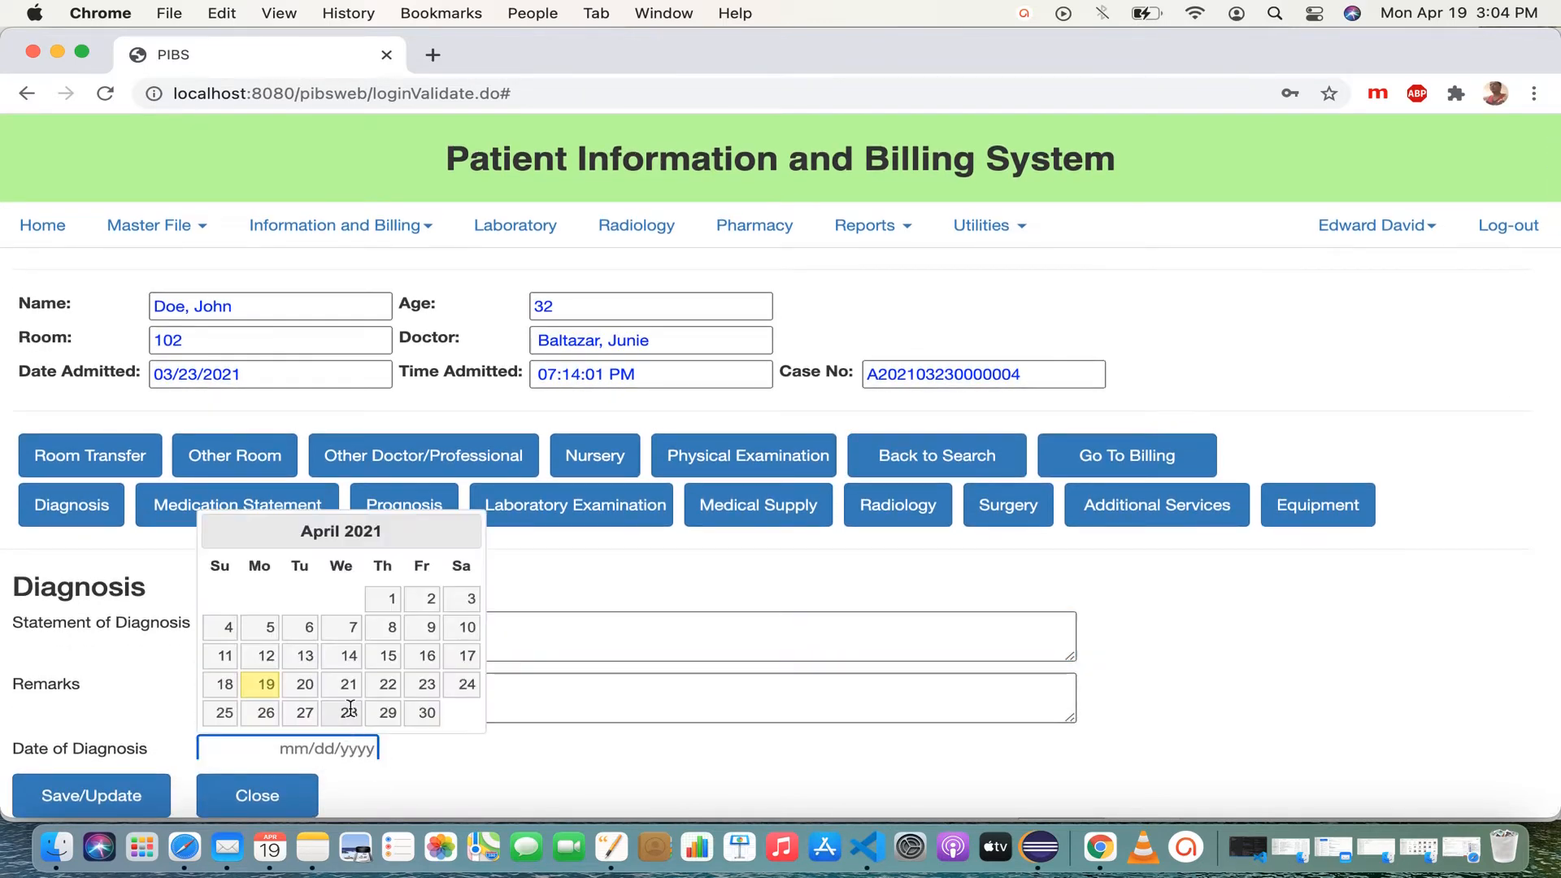
click(263, 685)
scroll(271, 690, down, 1)
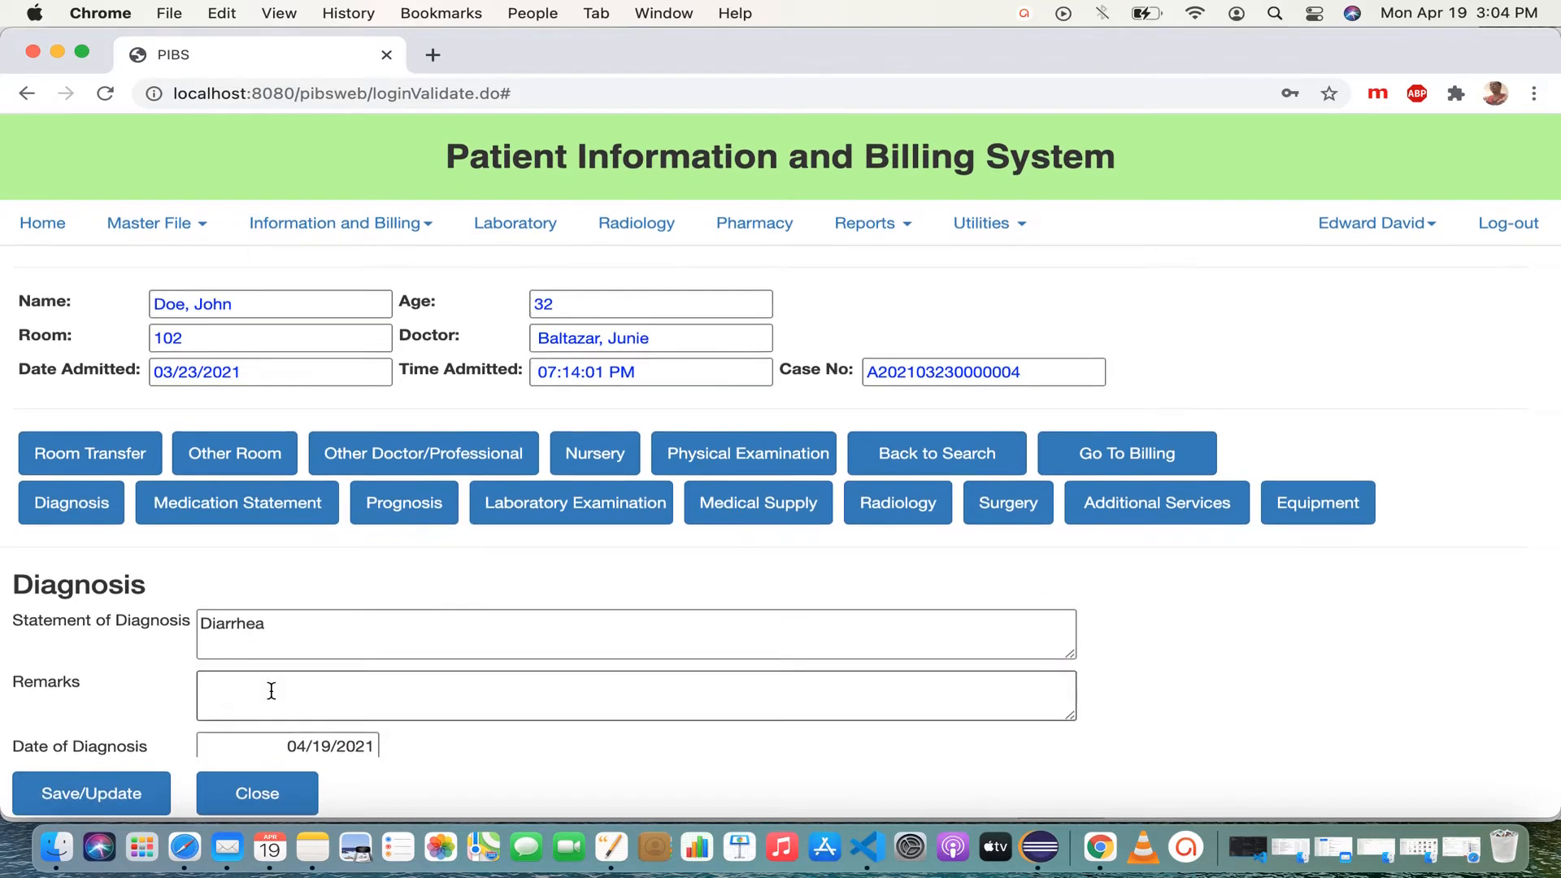
click(117, 797)
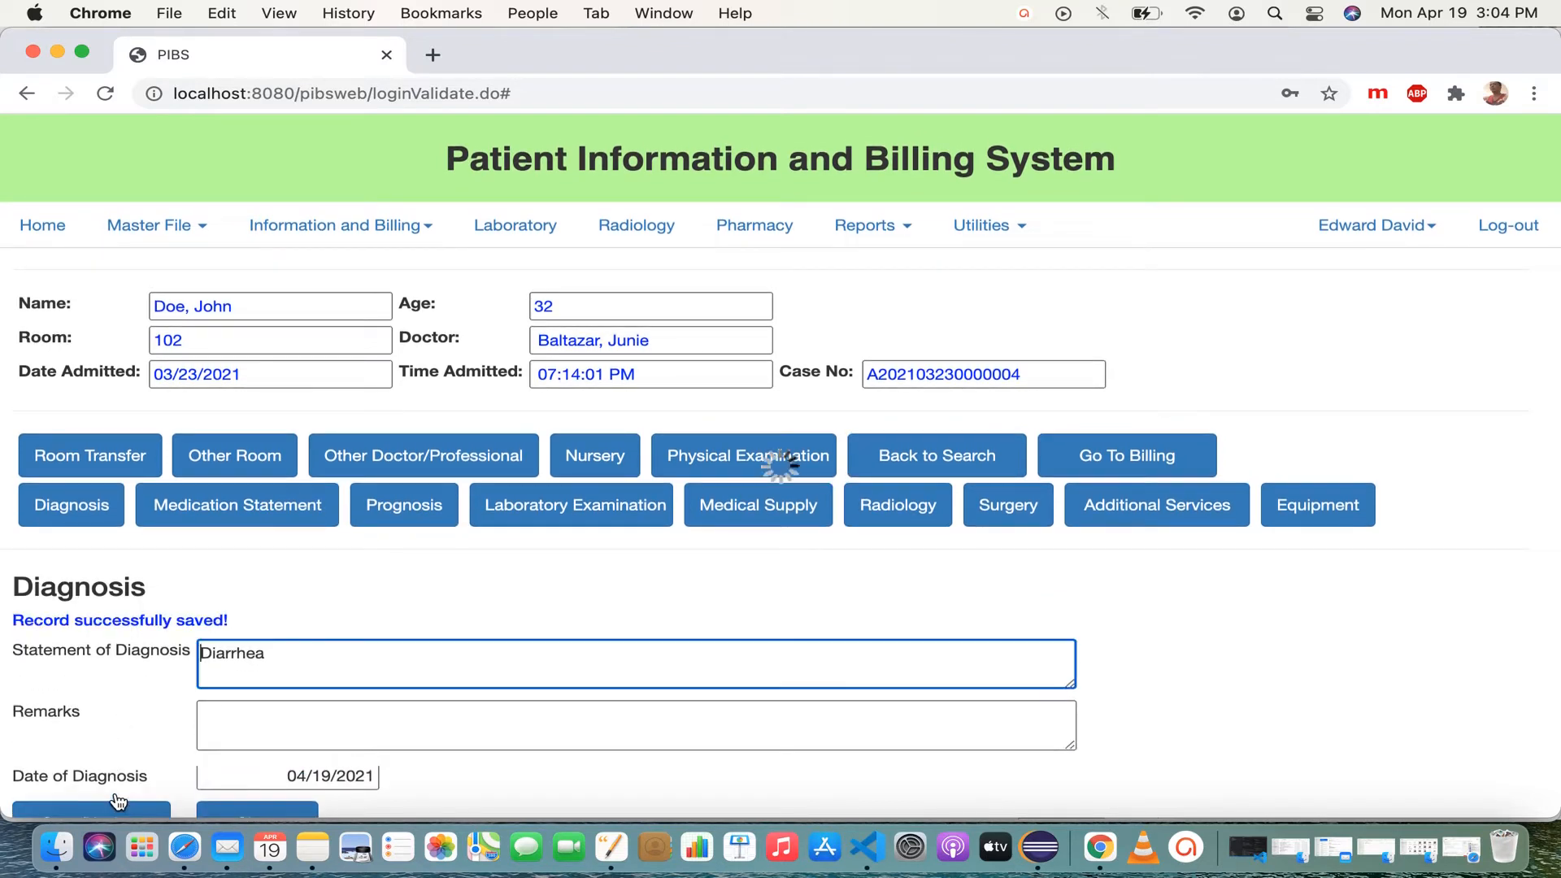
click(285, 805)
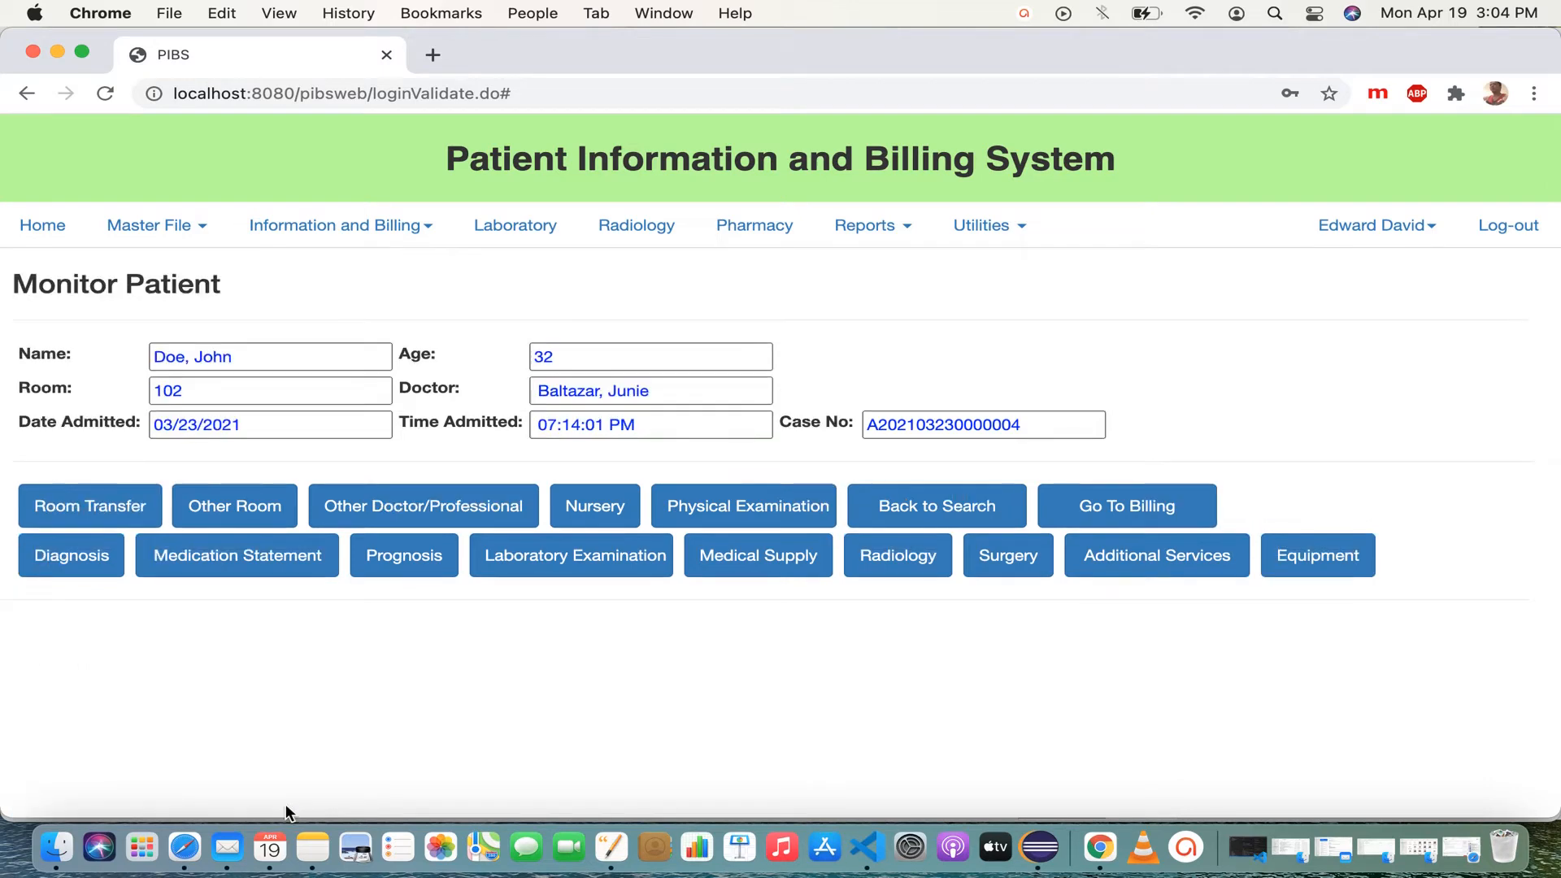
click(90, 569)
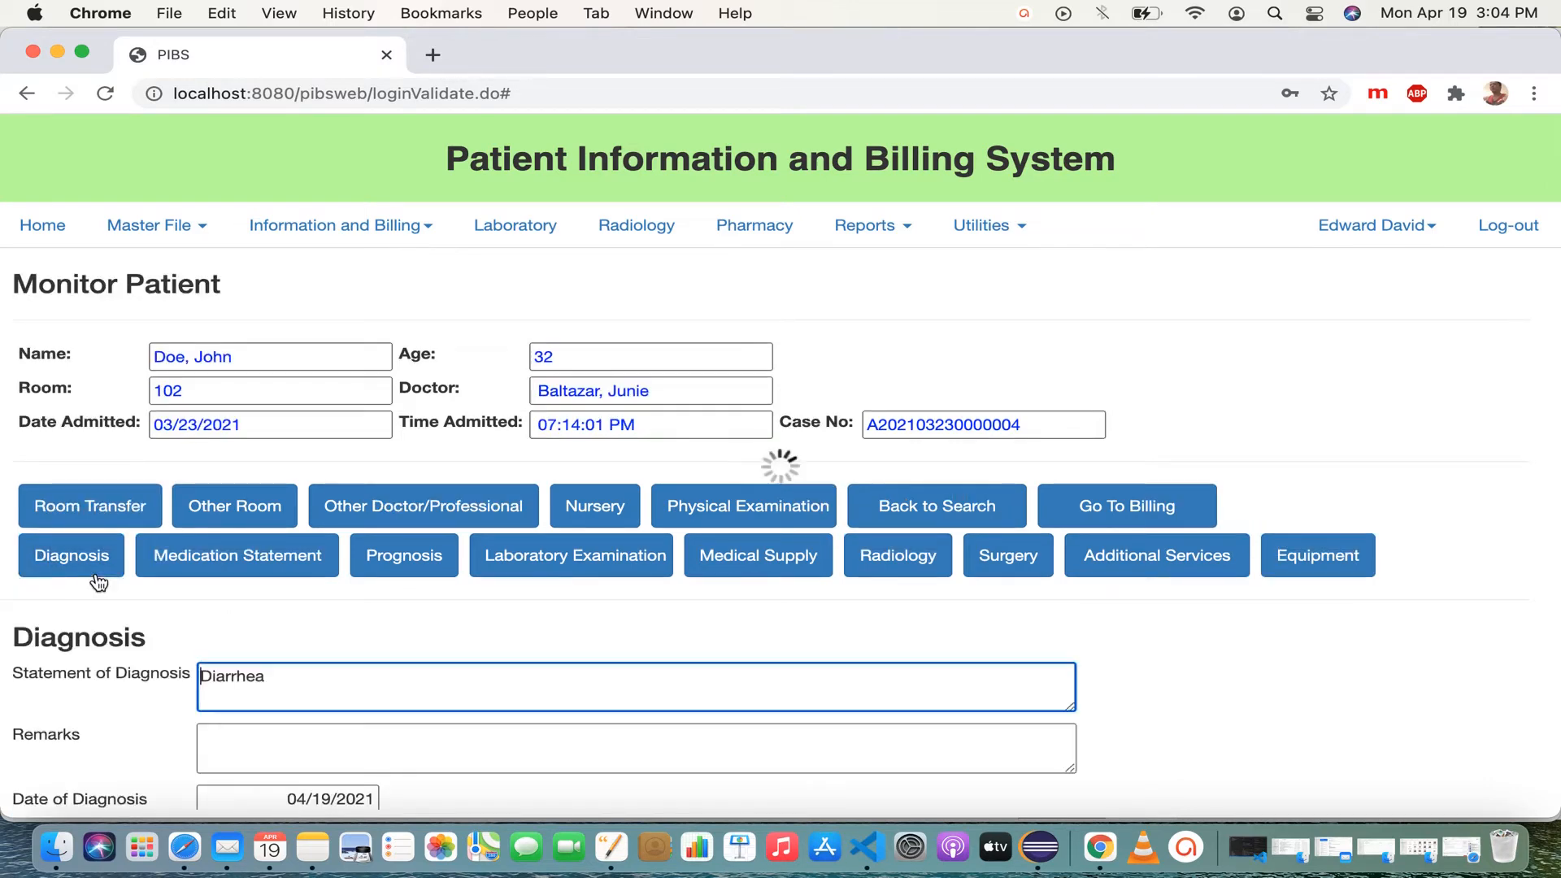
Step: Enter "Antibiotics 3x a day for 3 days" as the patient's medication statement
click(193, 561)
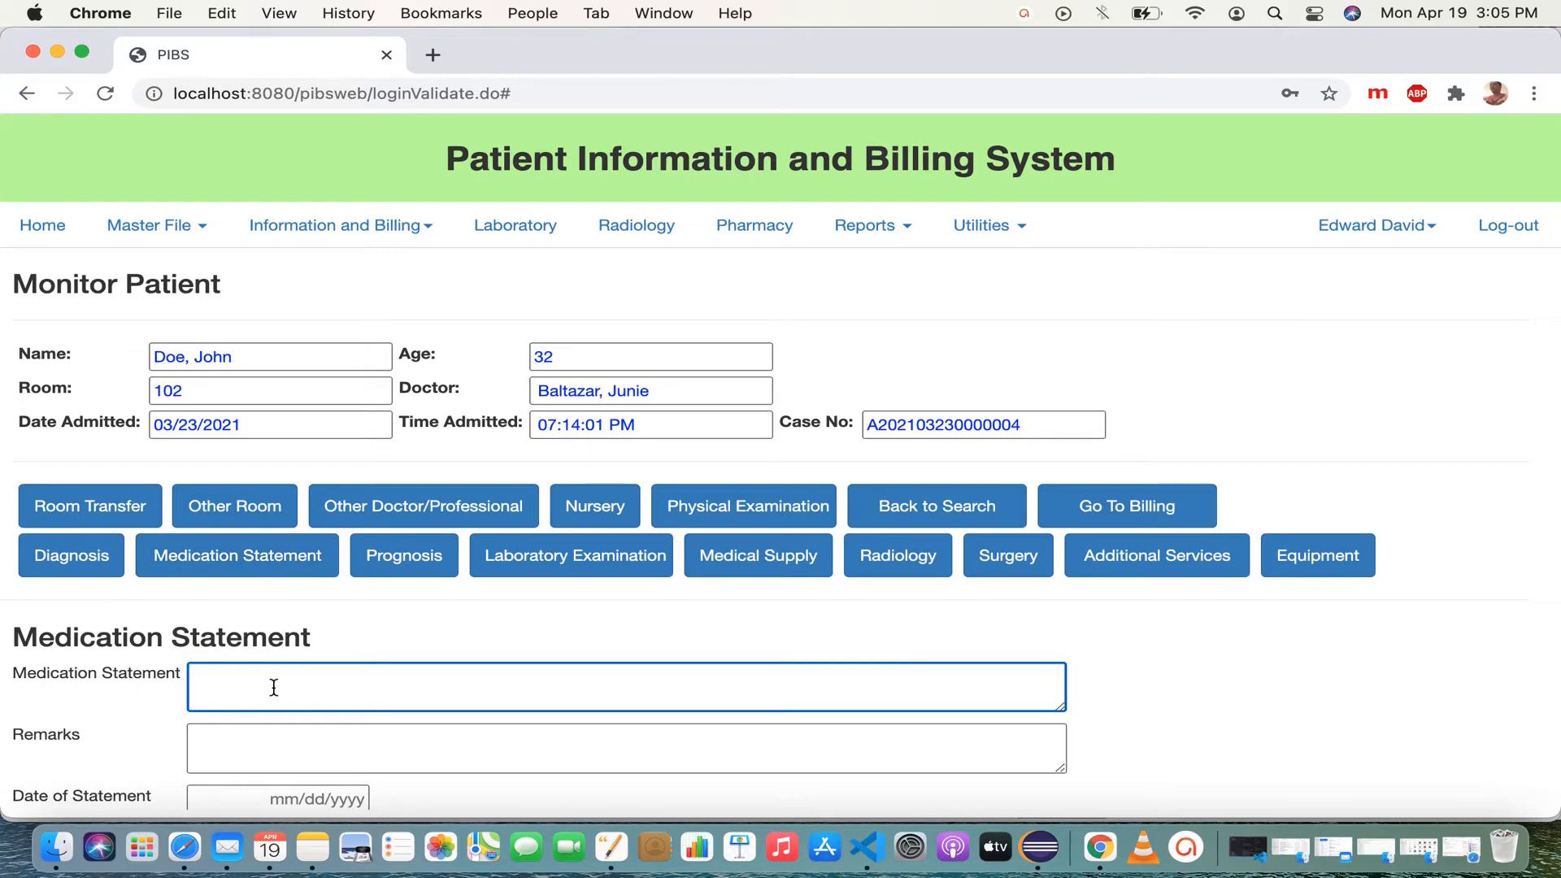
text(Antibiotics 3x a day for 2 days)
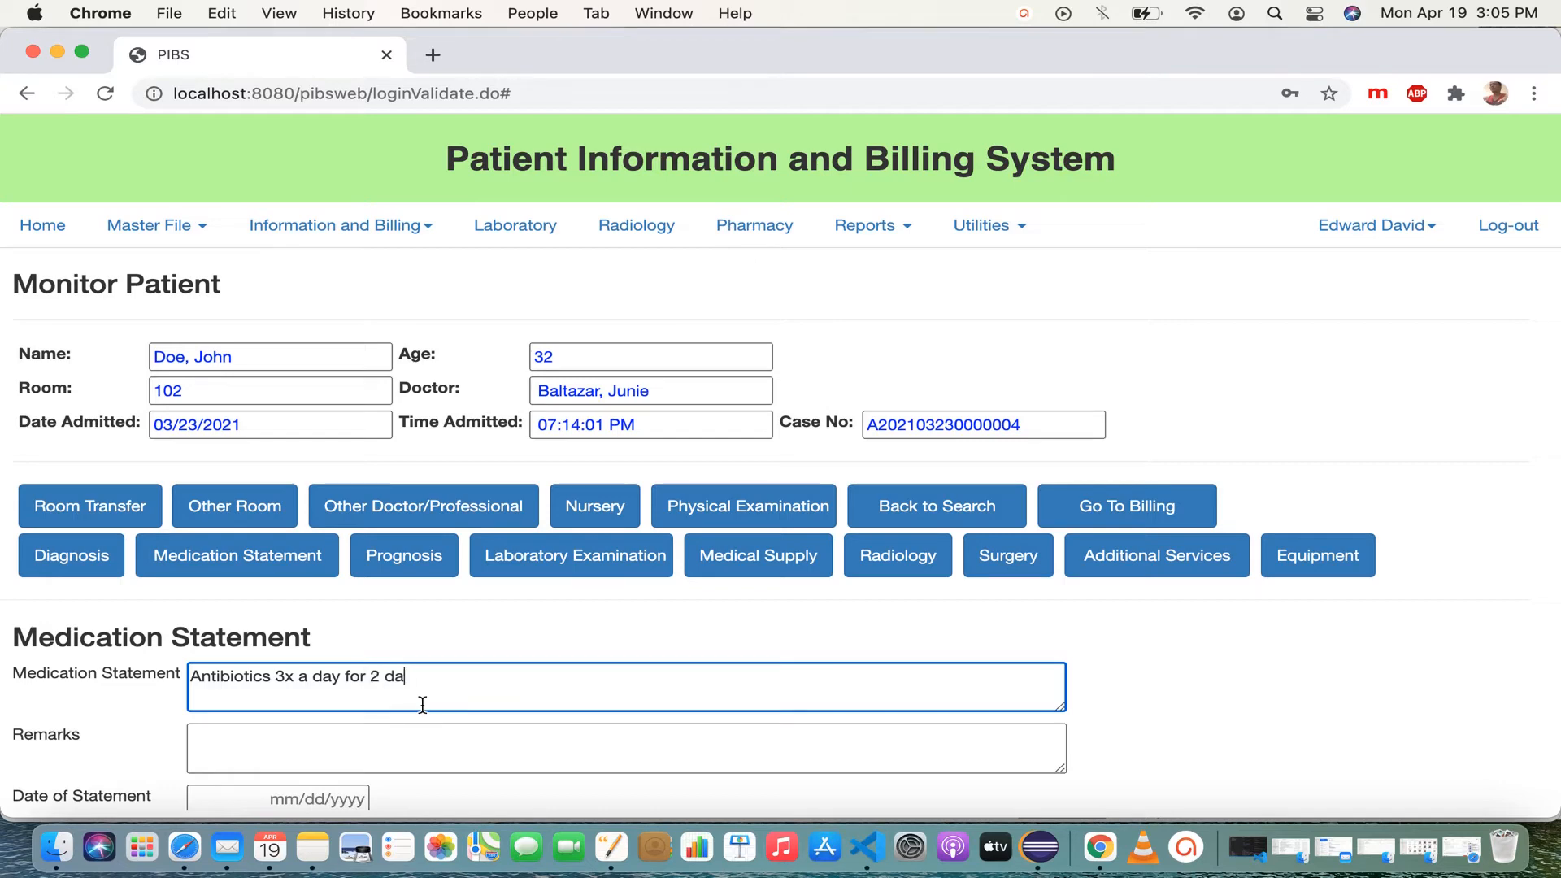
key(BackSpace)
key(BackSpace)
key(BackSpace)
key(BackSpace)
key(BackSpace)
key(BackSpace)
text(3 days)
Step: Date the medication statement 04/19/2021, then save and close it
click(340, 798)
click(255, 739)
scroll(255, 738, down, 2)
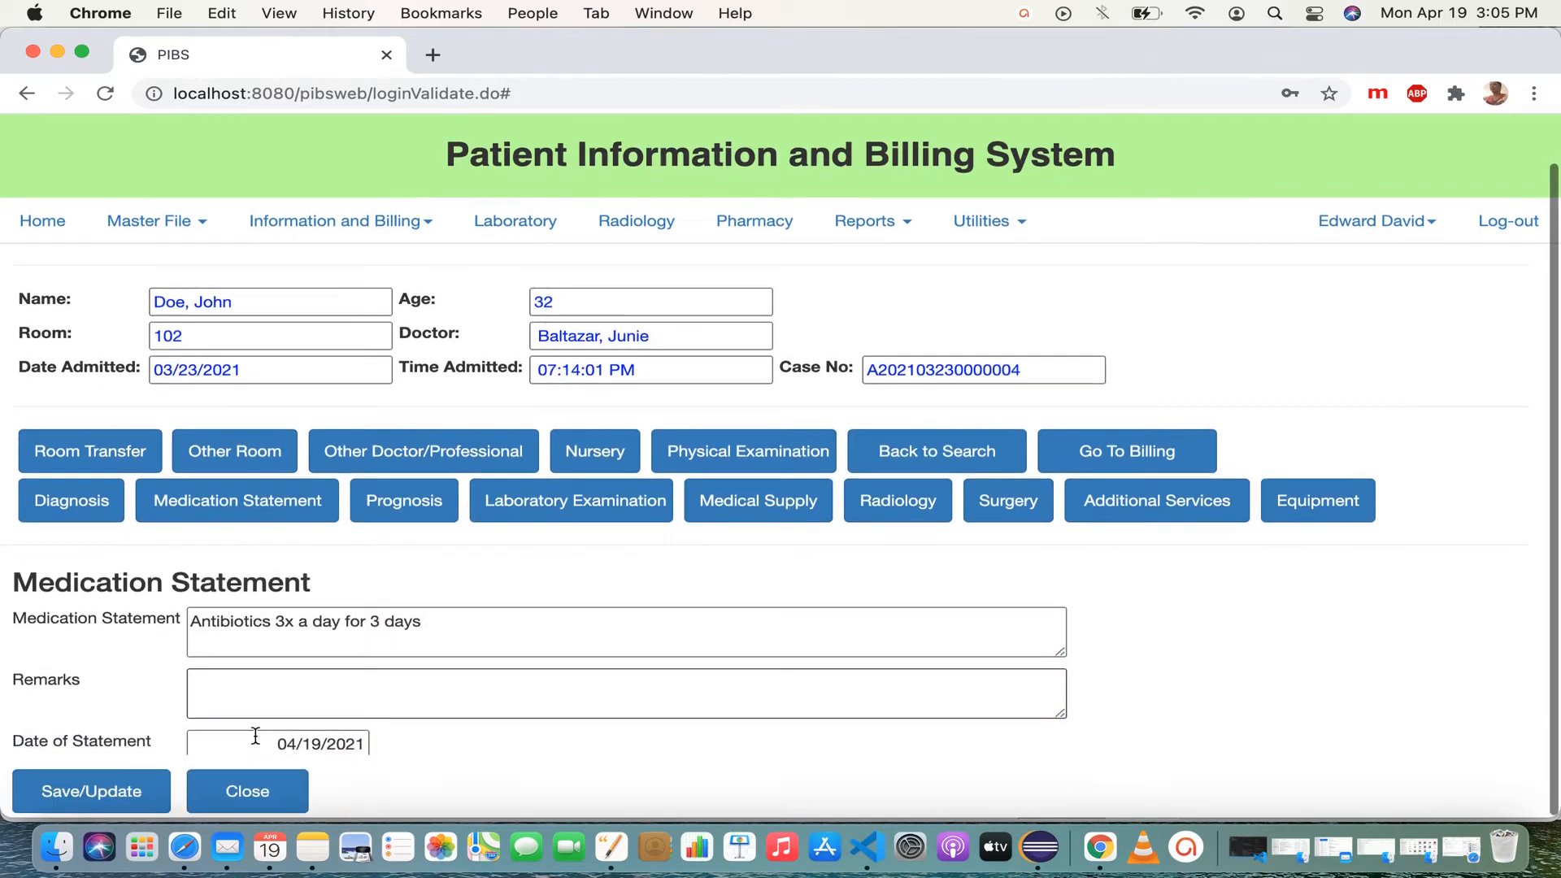
click(97, 792)
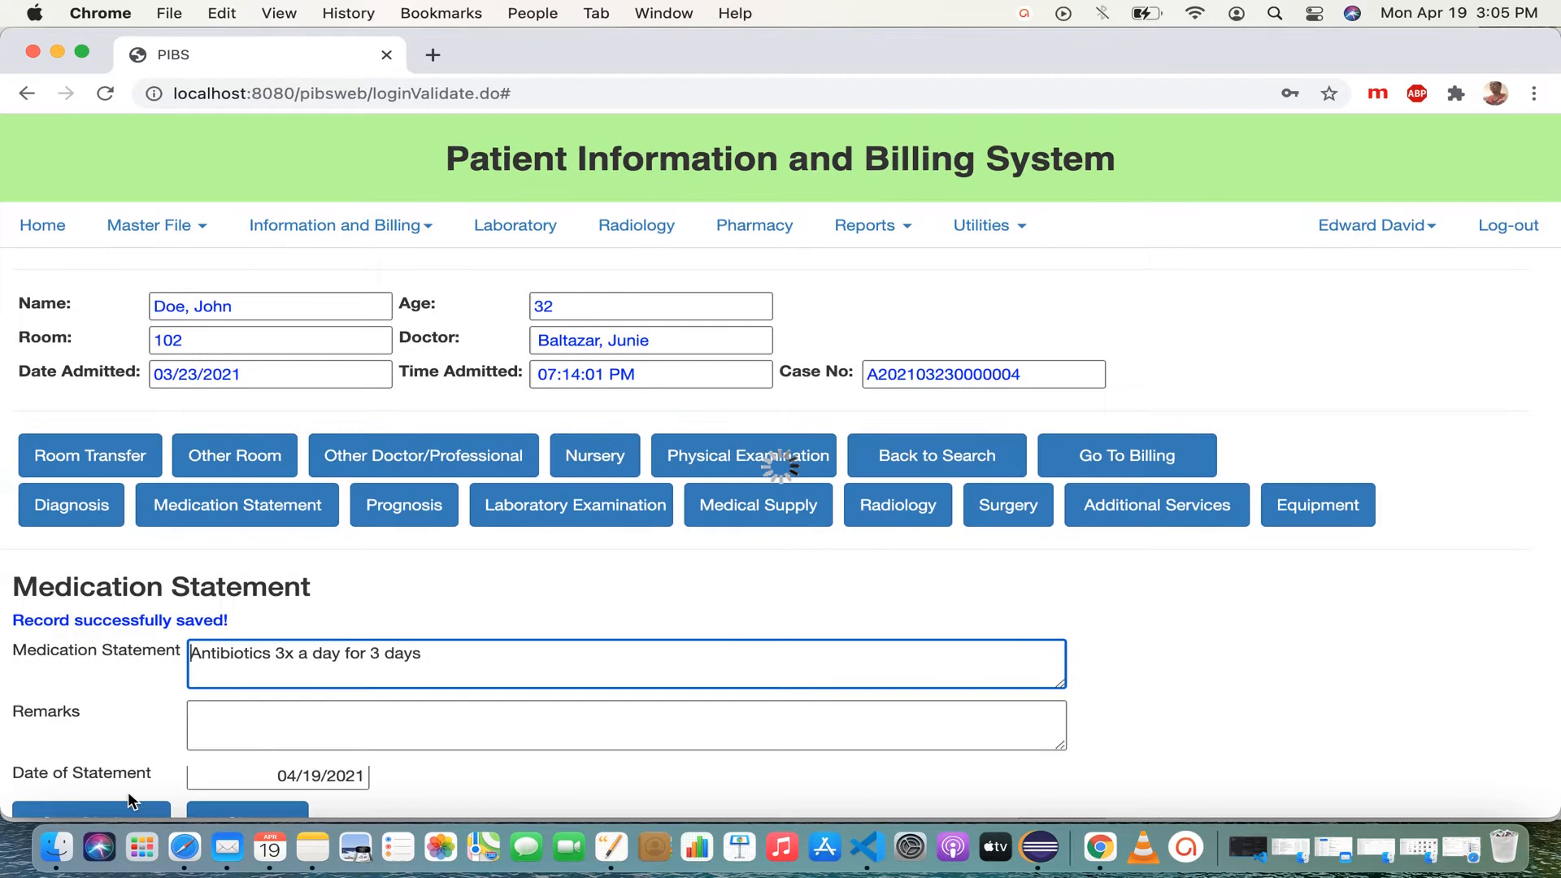
click(232, 805)
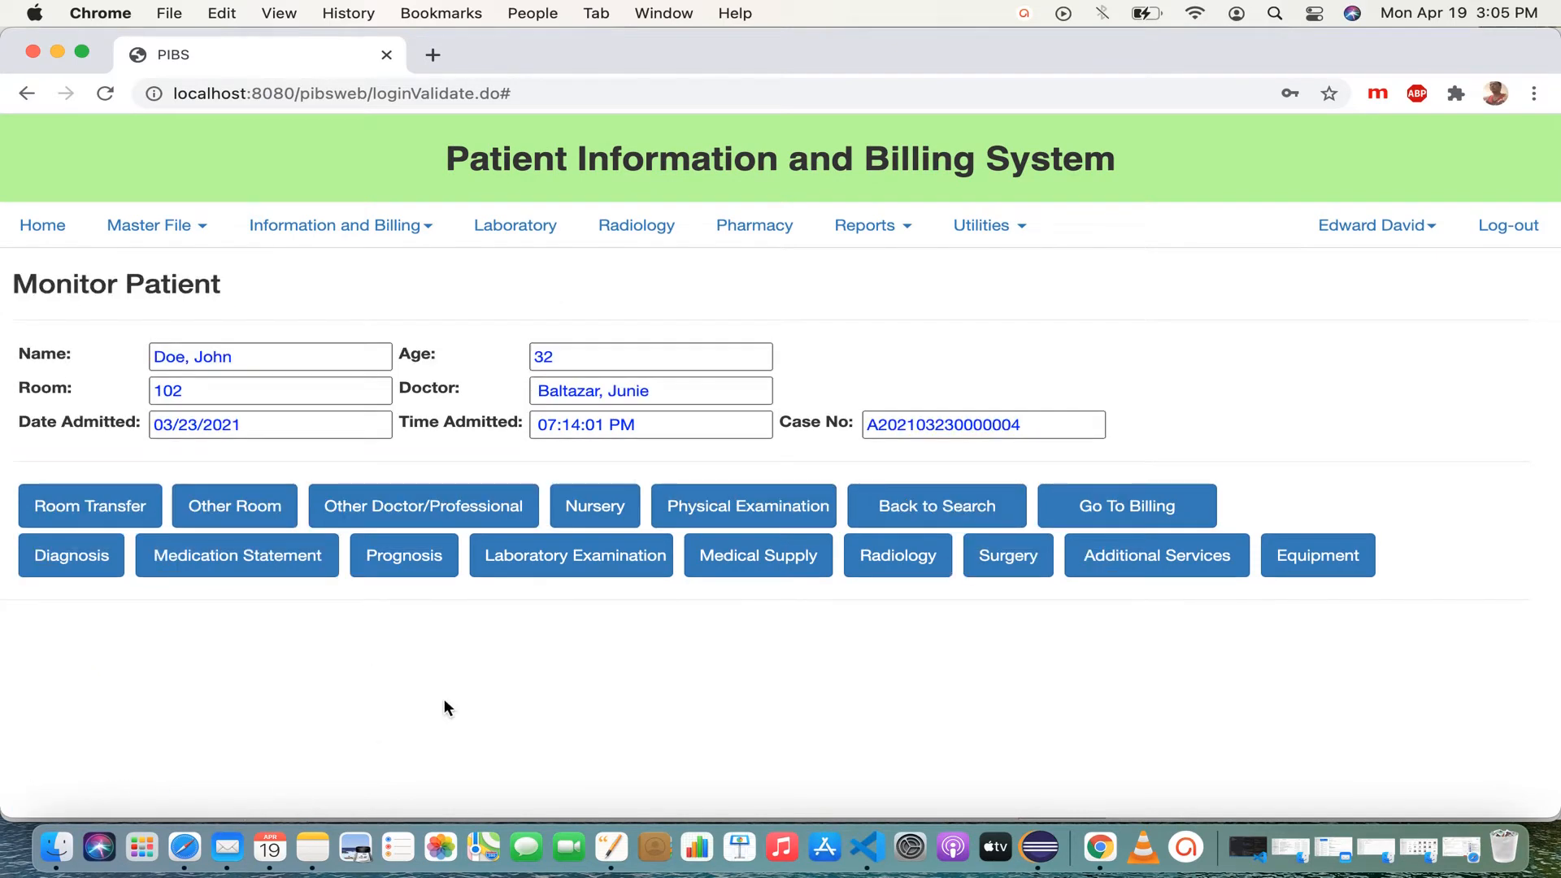
Step: Record the prognosis "Will improve patient condition after 3 days" dated 04/19/2021, then save and close it
click(436, 577)
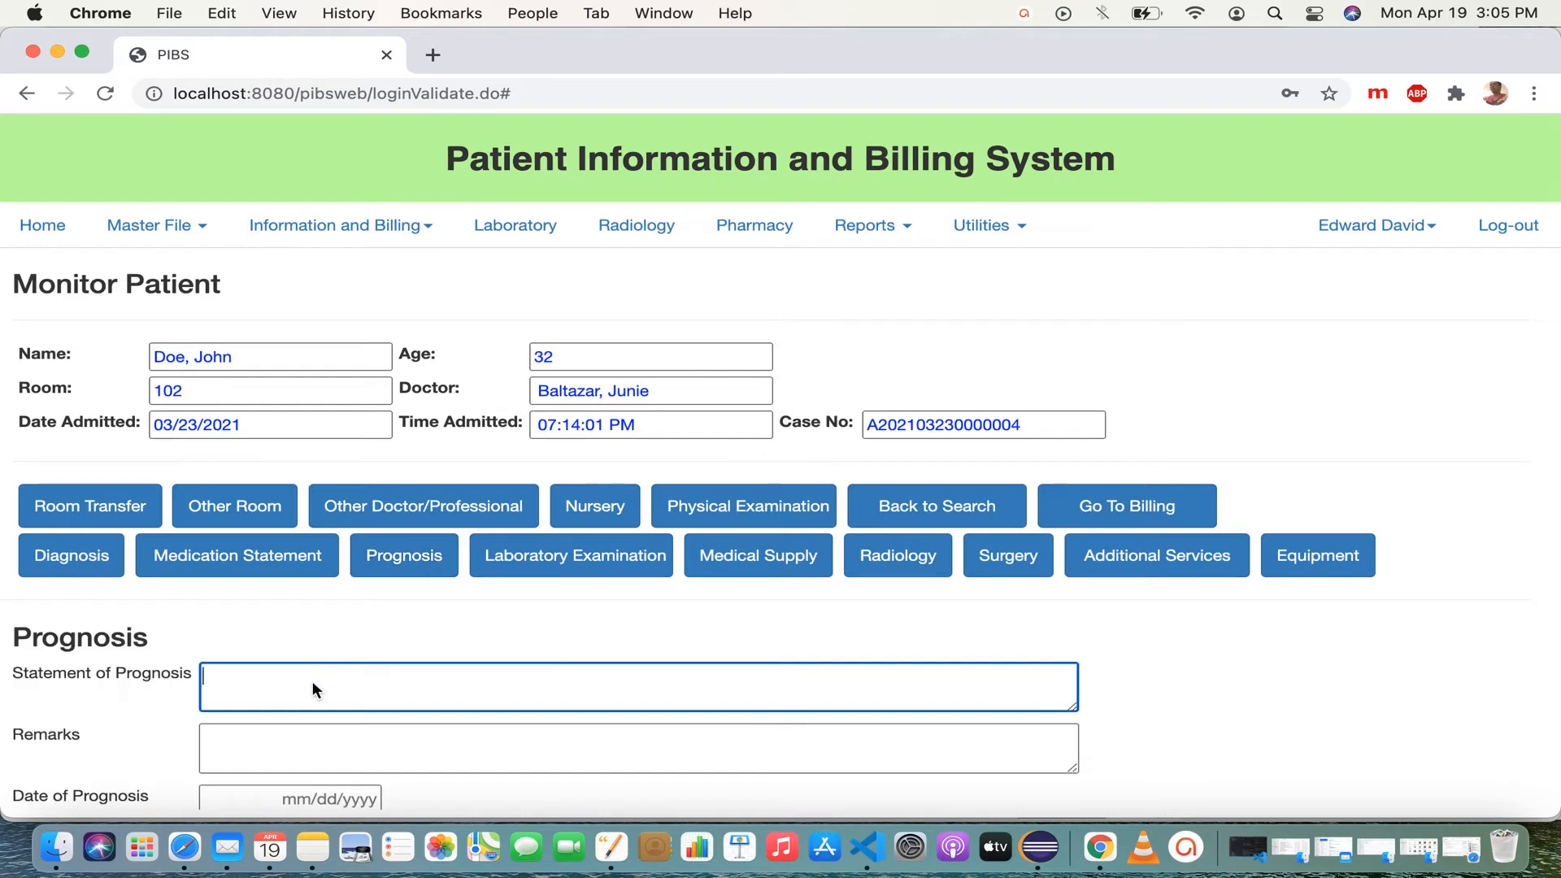
text(Will improve patient condition after)
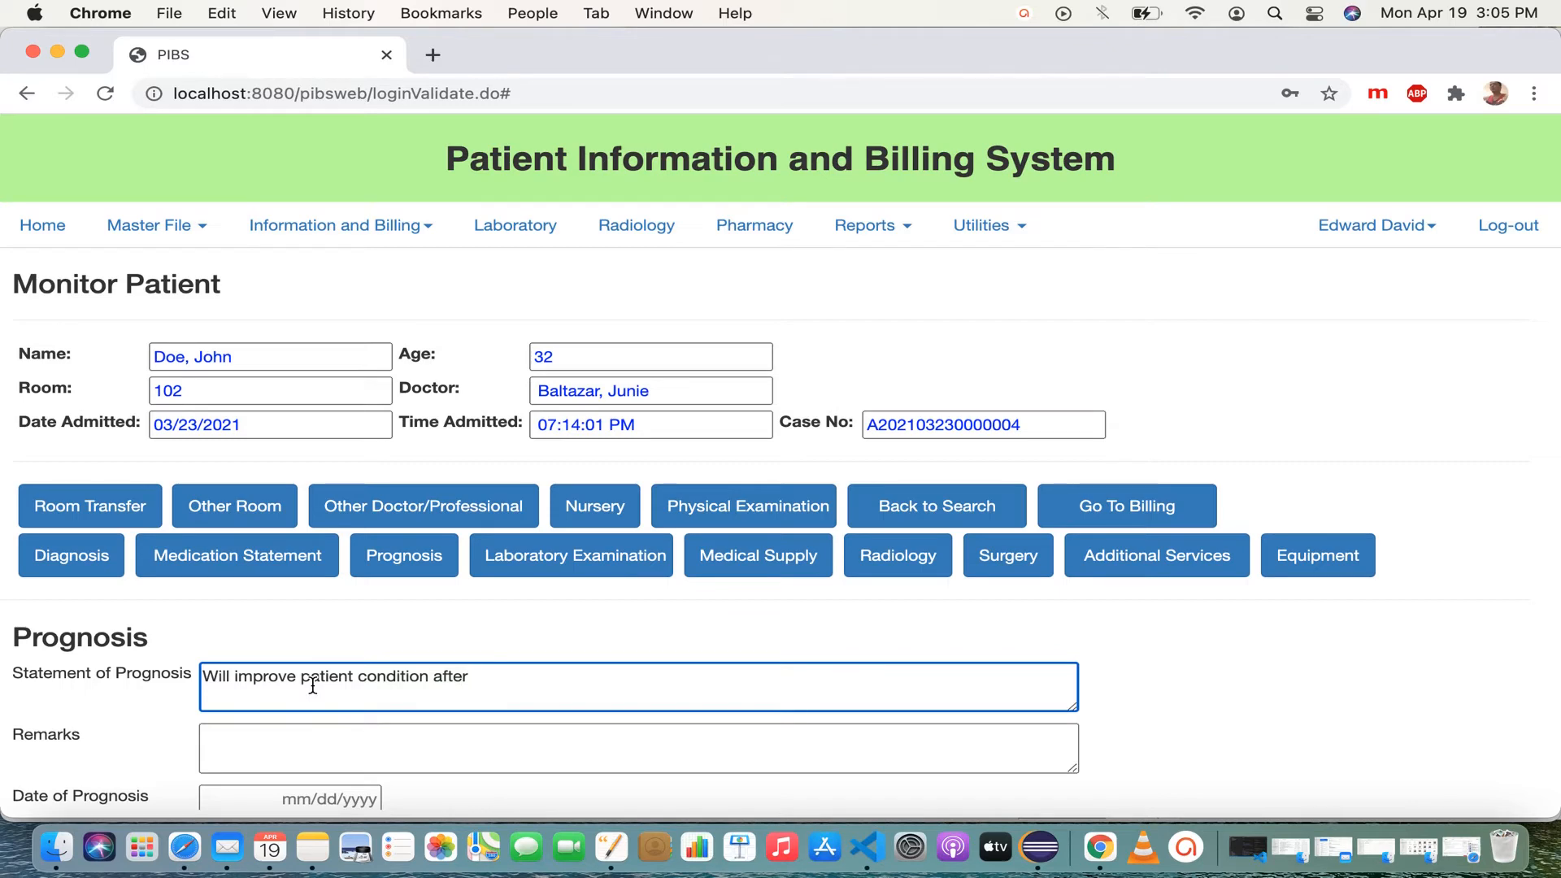
text( 3 days)
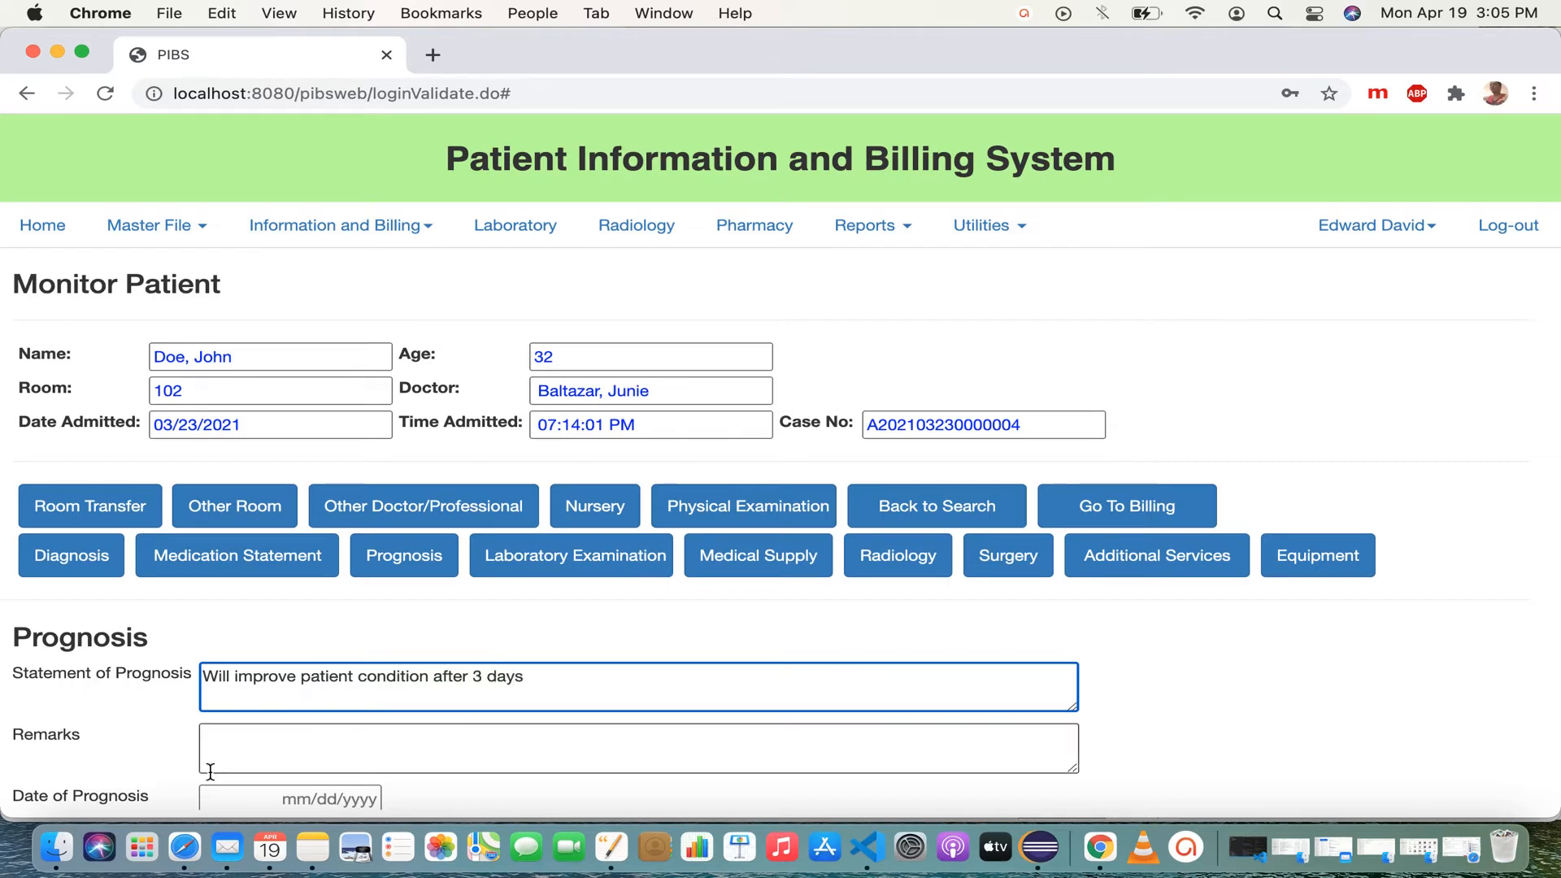
scroll(264, 765, down, 1)
click(353, 762)
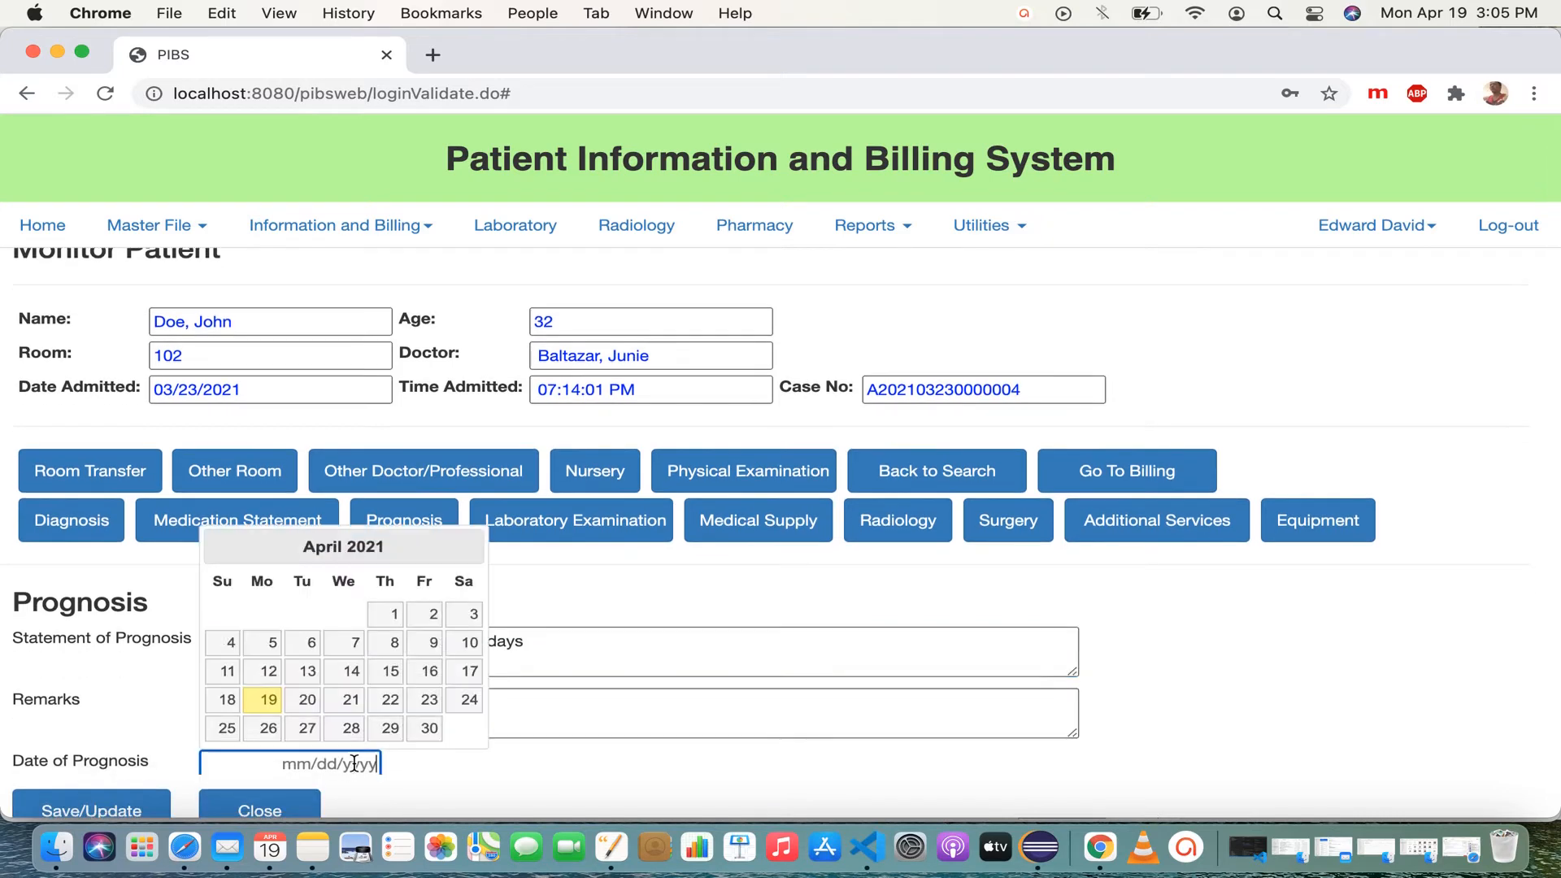
click(268, 699)
scroll(169, 748, down, 1)
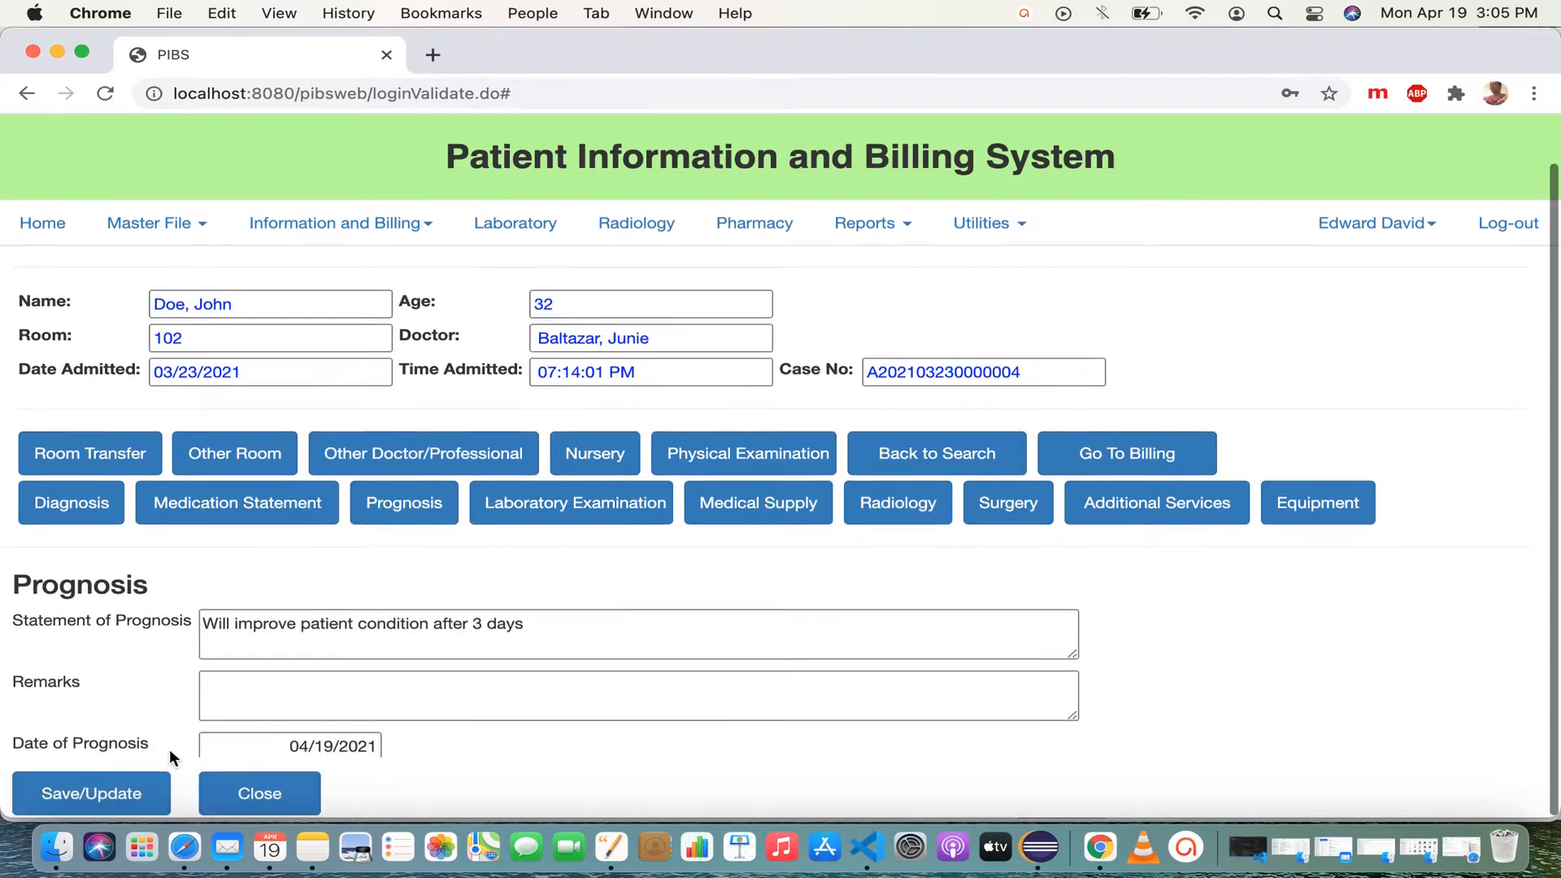
click(115, 788)
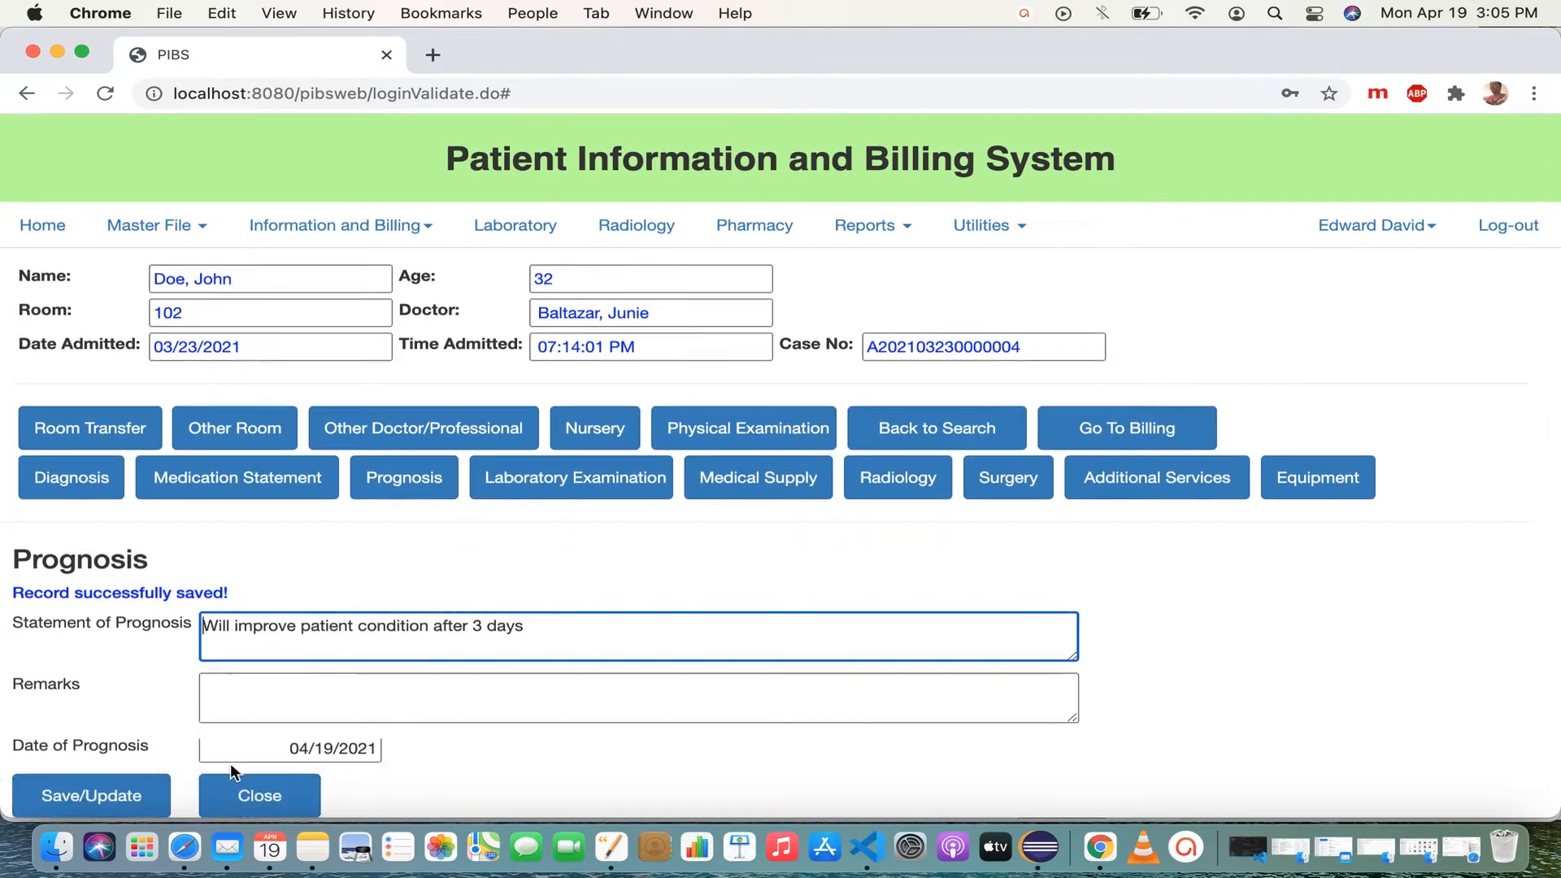
scroll(231, 763, down, 1)
click(261, 795)
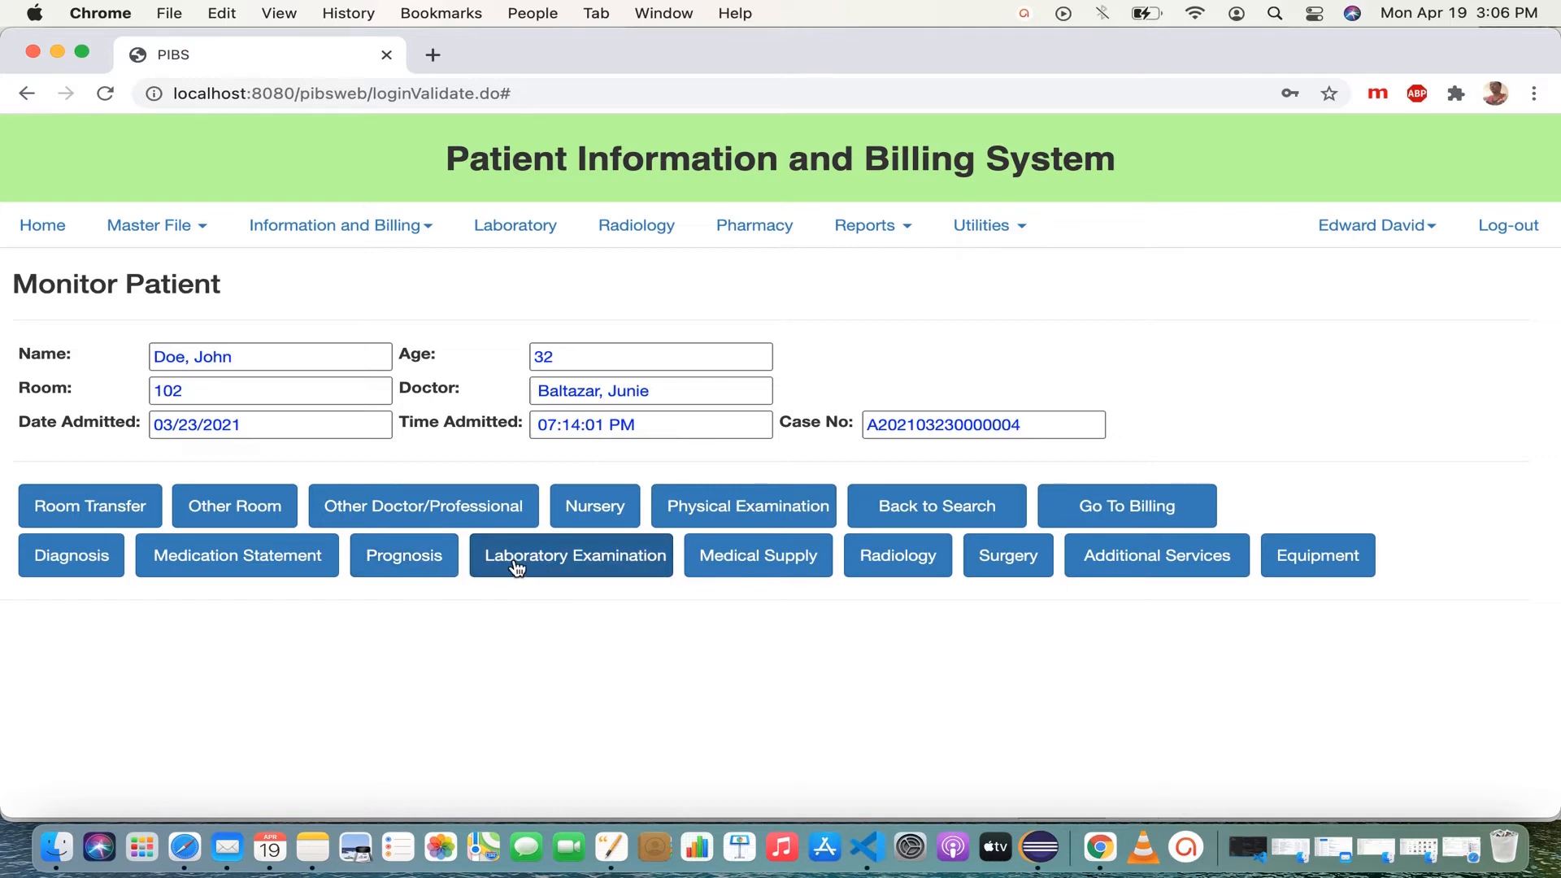
Step: Start a new laboratory examination request, search the examinations for "a" and select Fecalysis
click(559, 573)
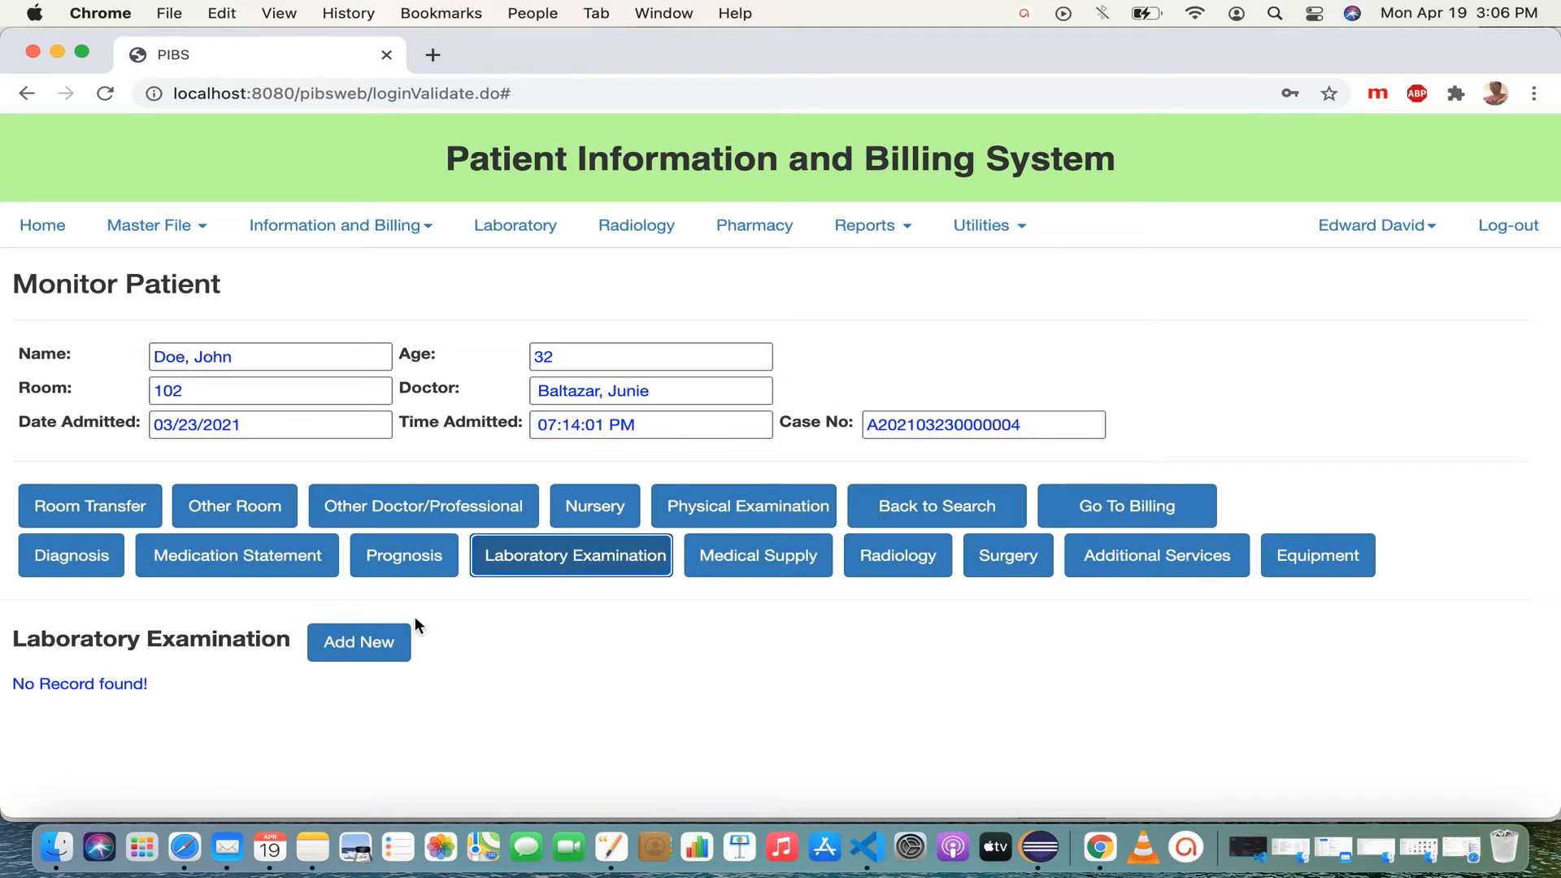
click(384, 653)
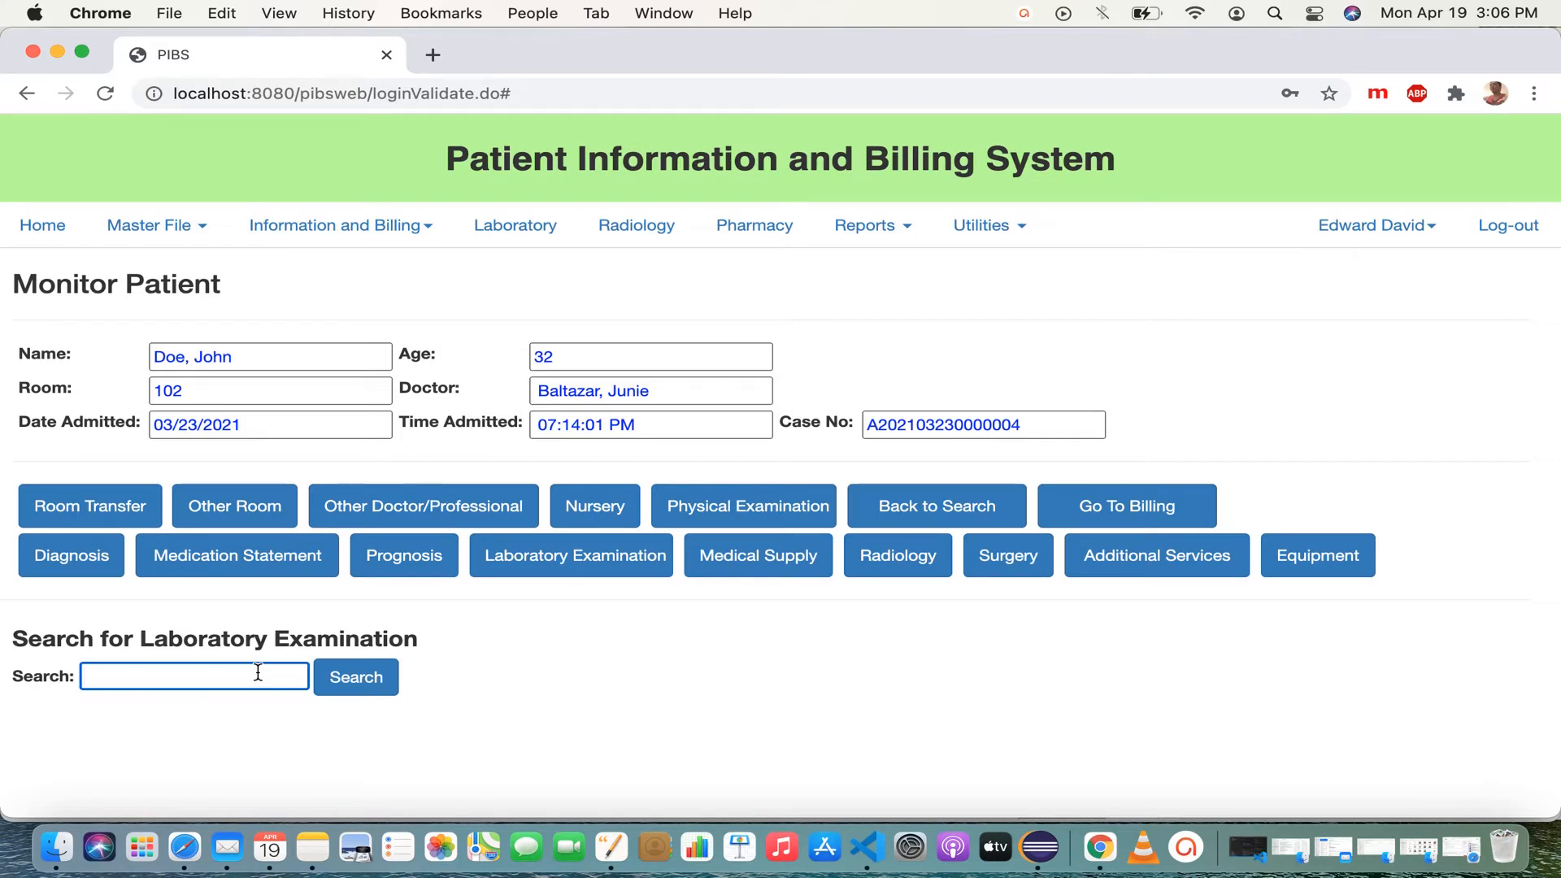
text(a)
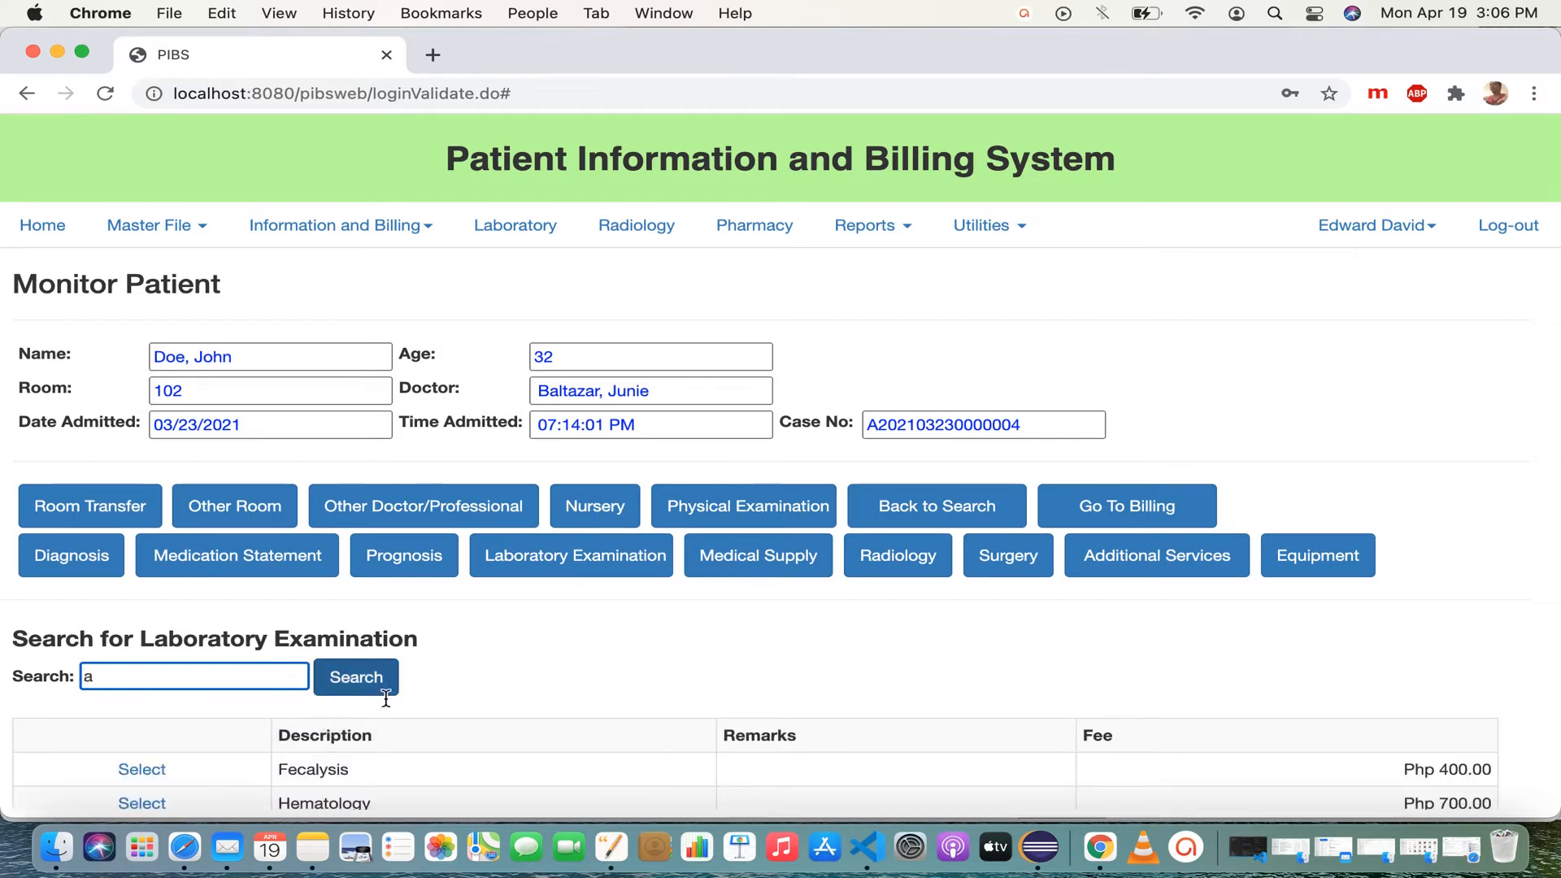
scroll(386, 700, down, 2)
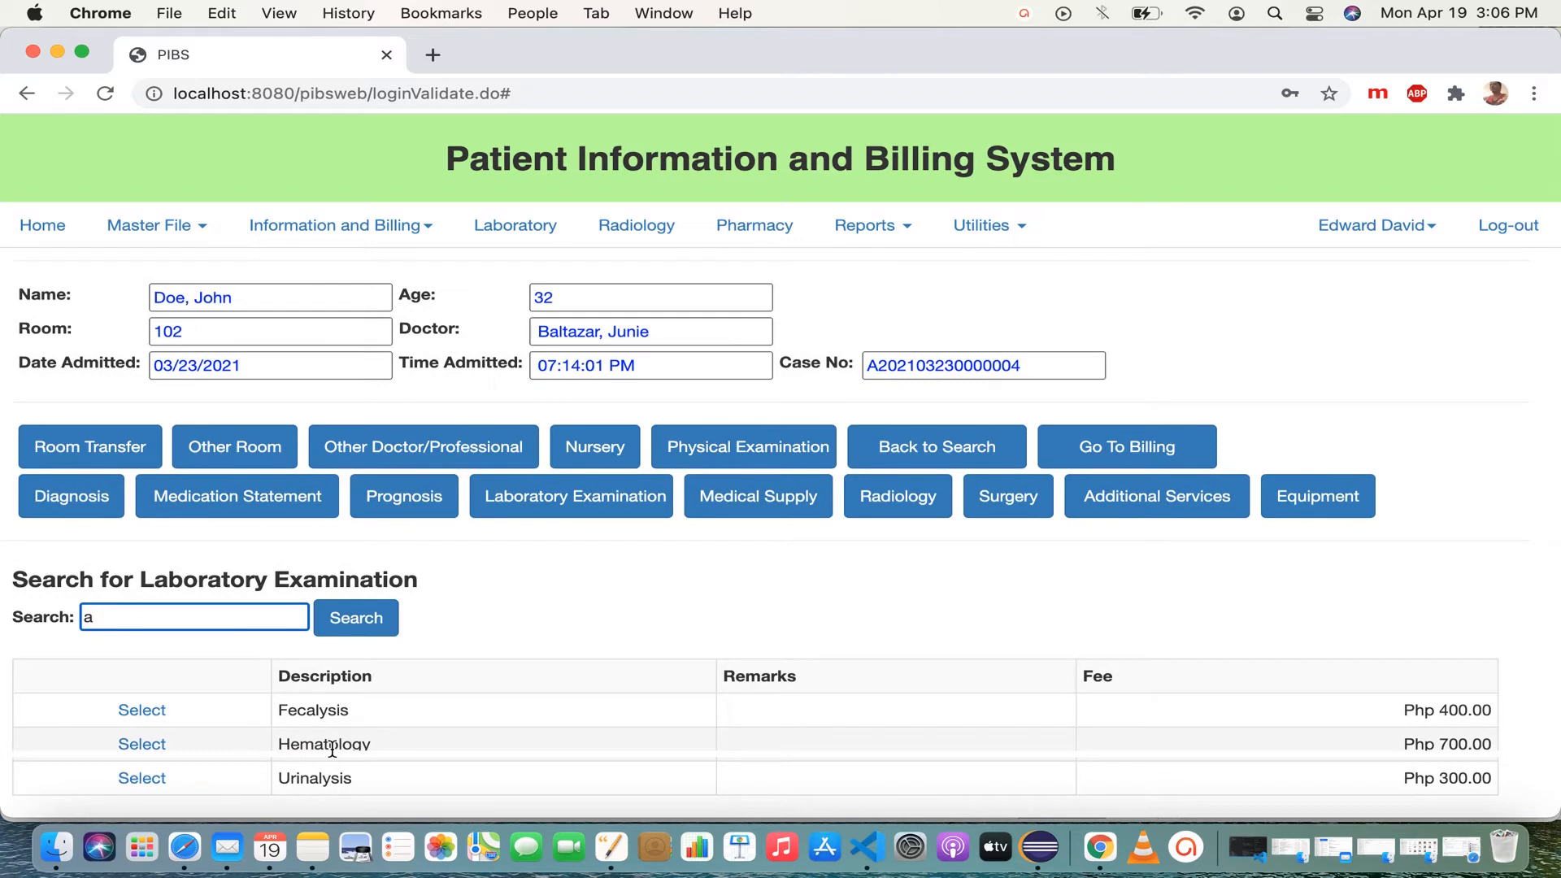
click(161, 715)
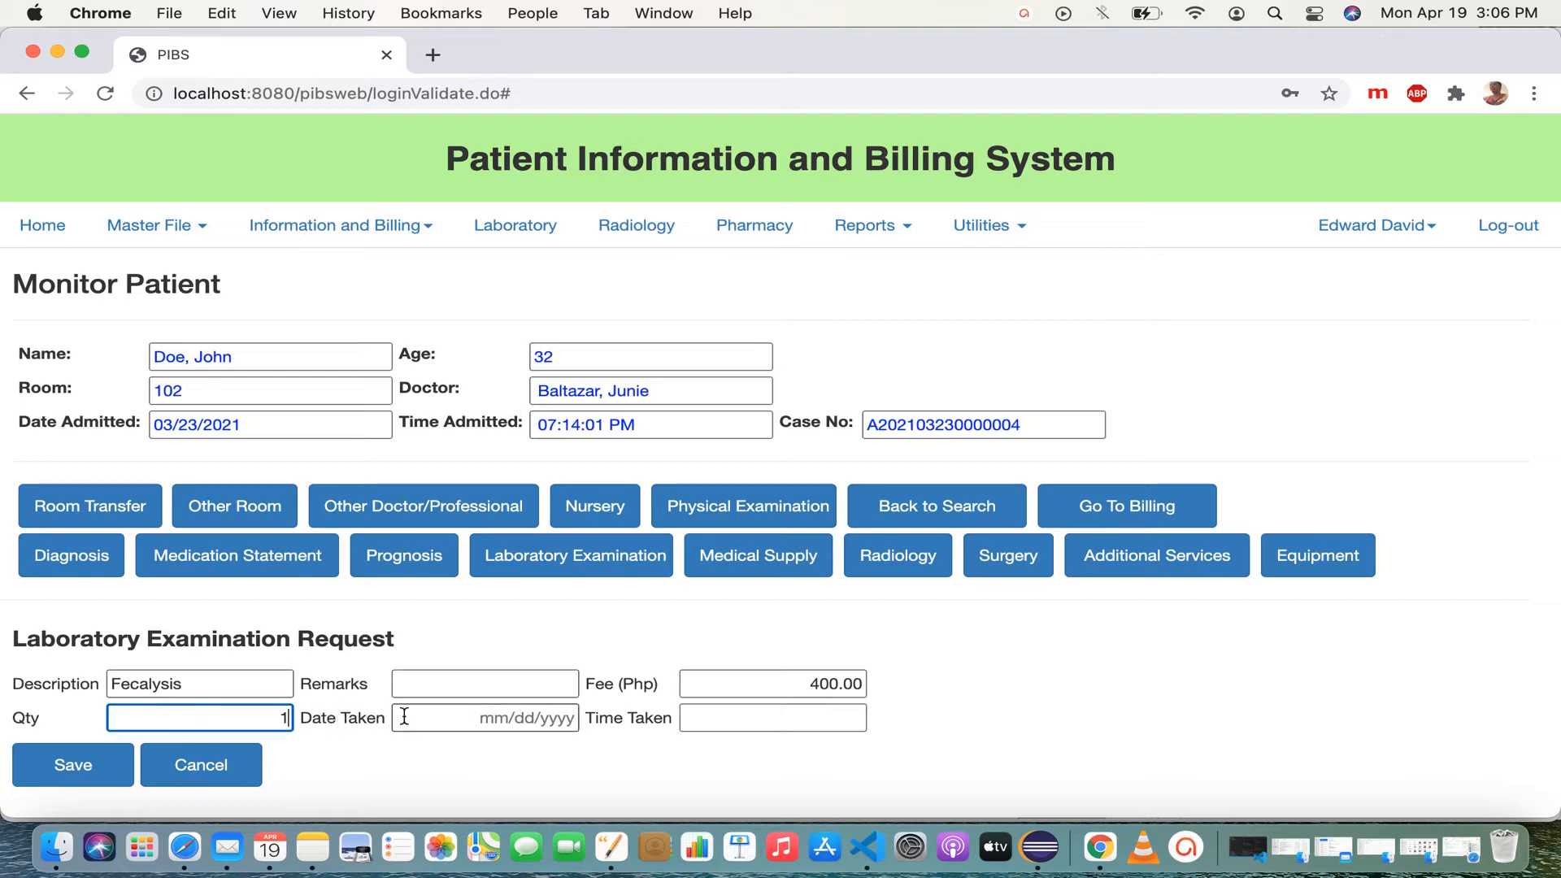
Step: Complete the Fecalysis request with quantity 1, date taken 04/18/2021 and time taken 8AM, and save it
click(523, 726)
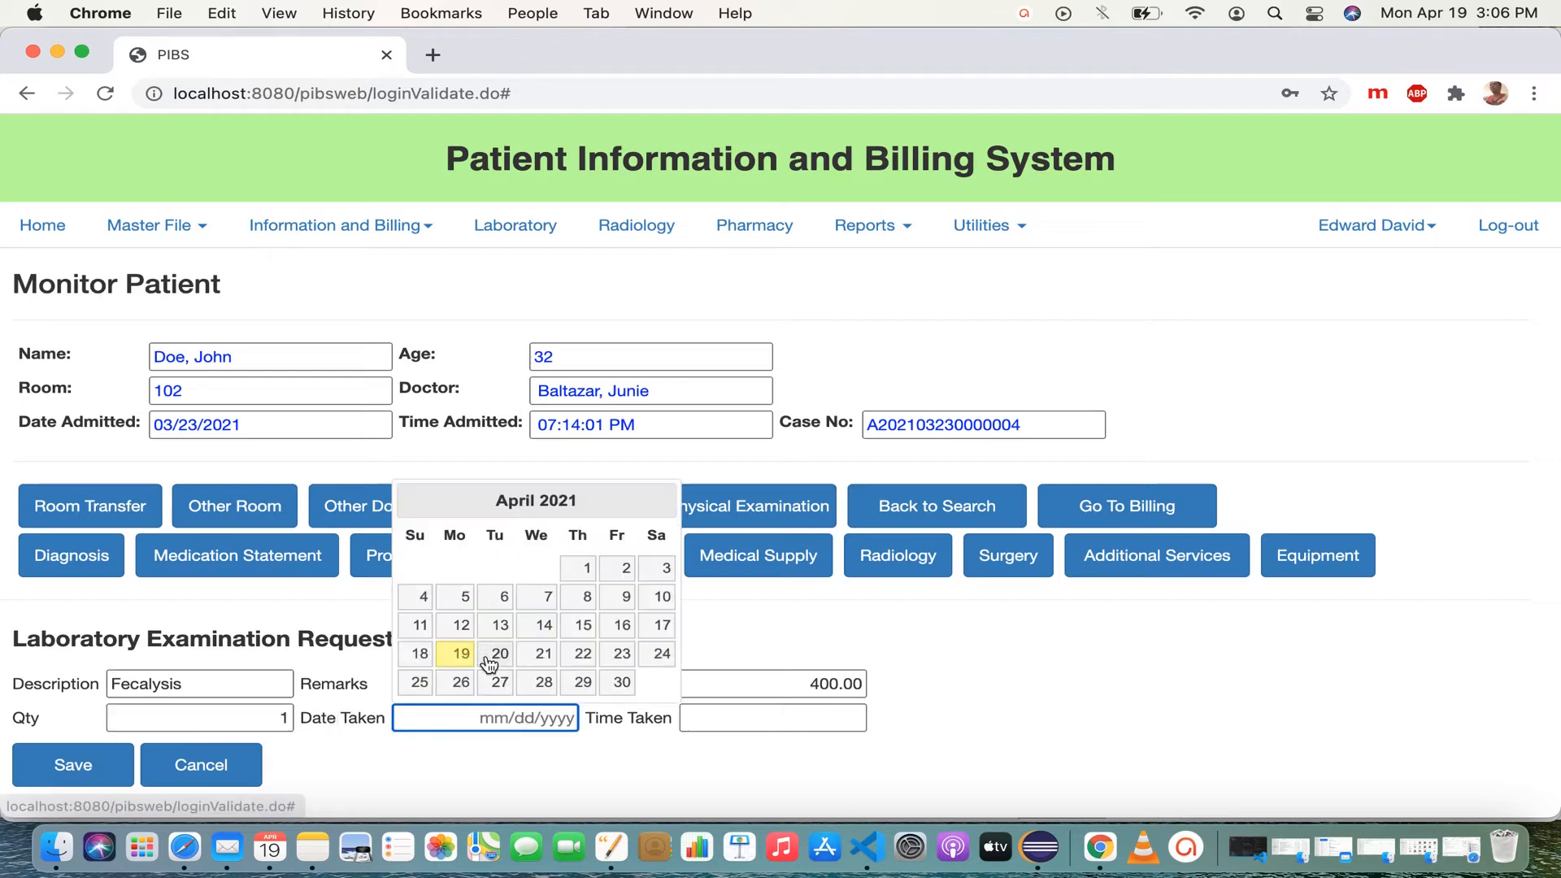
click(420, 655)
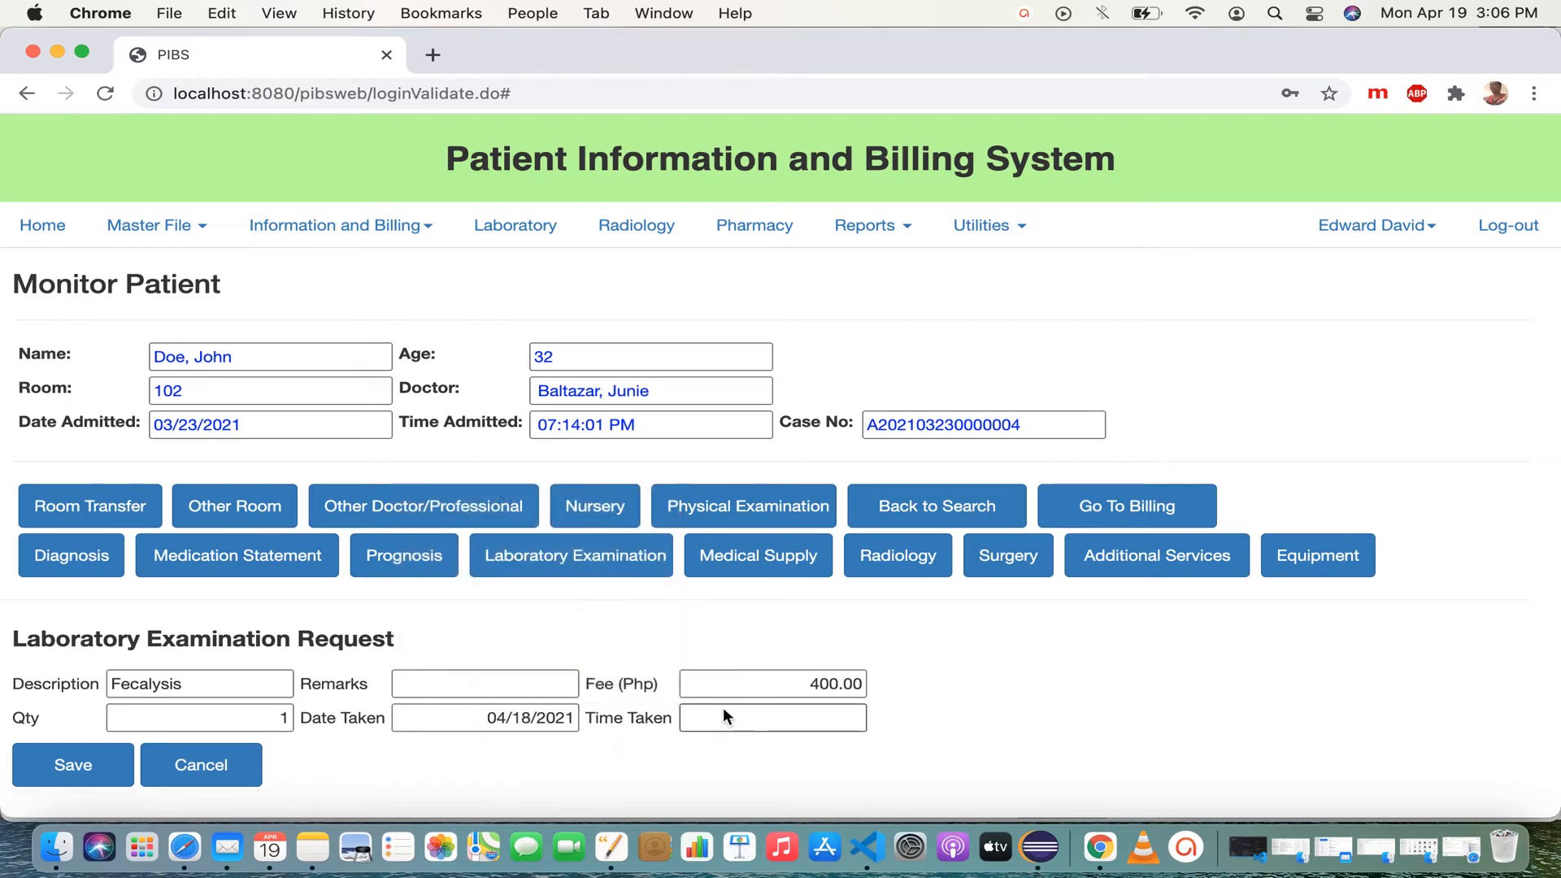
click(733, 726)
text(8AM)
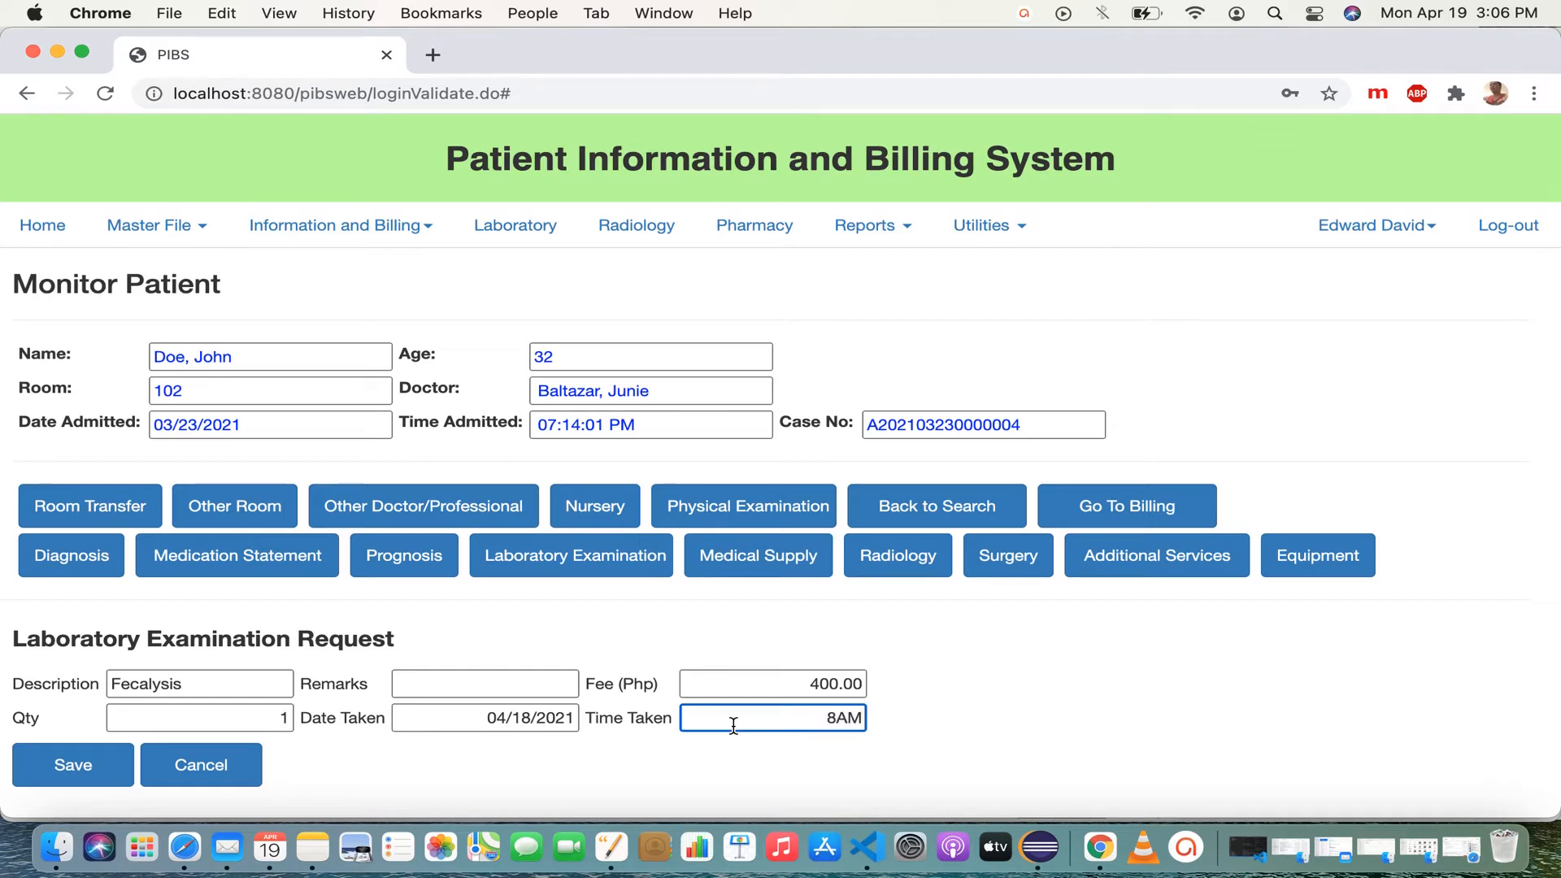
click(114, 768)
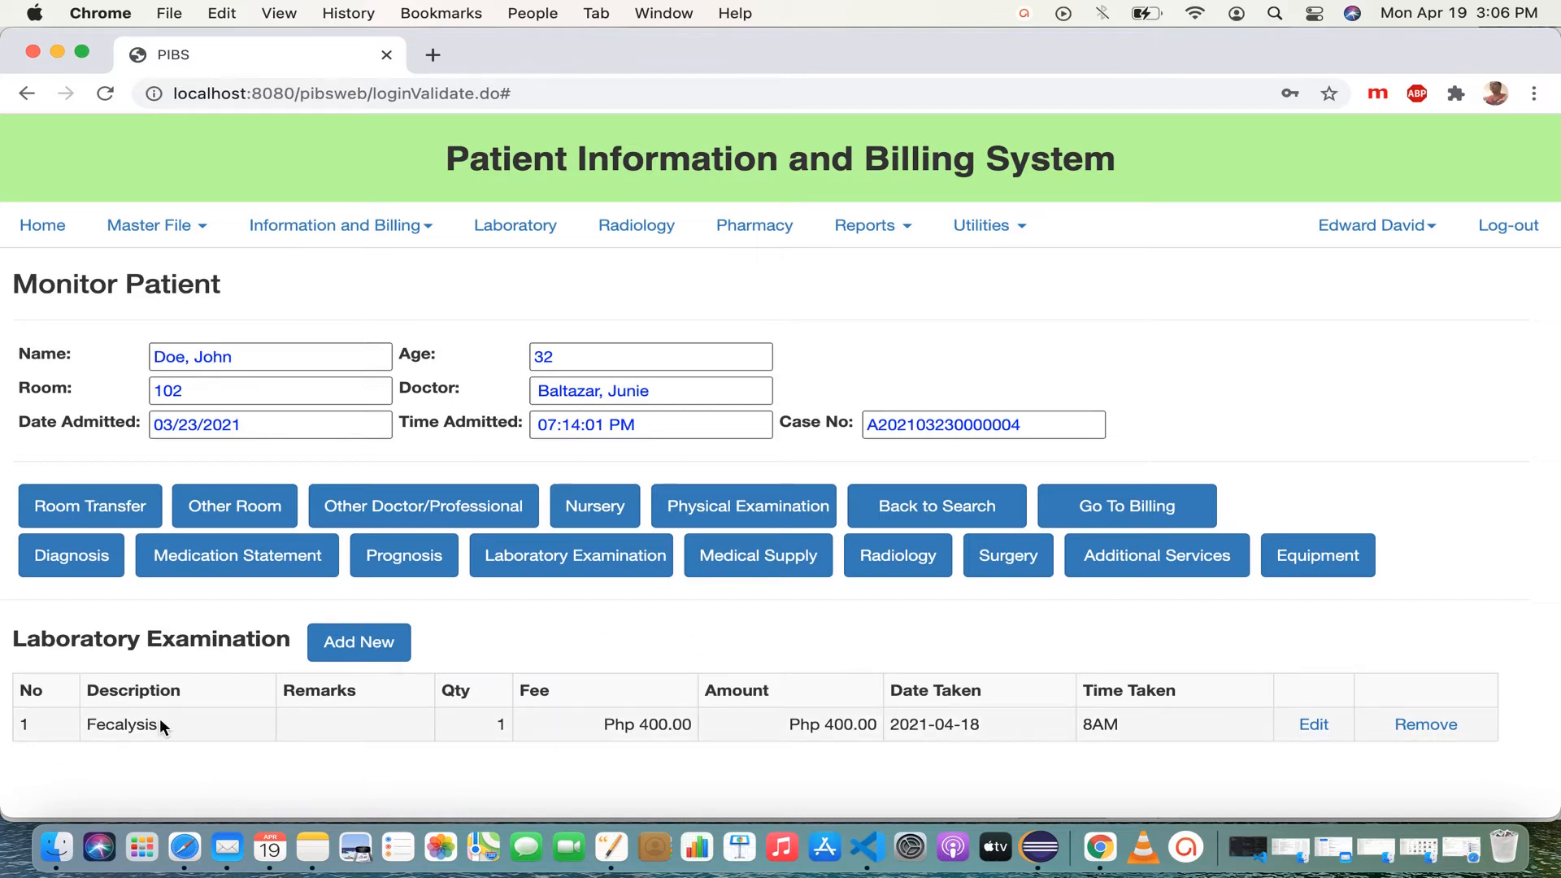
drag(163, 730, 90, 729)
Step: Start another laboratory examination request, search the examinations for "hema" and select Hematology
click(382, 649)
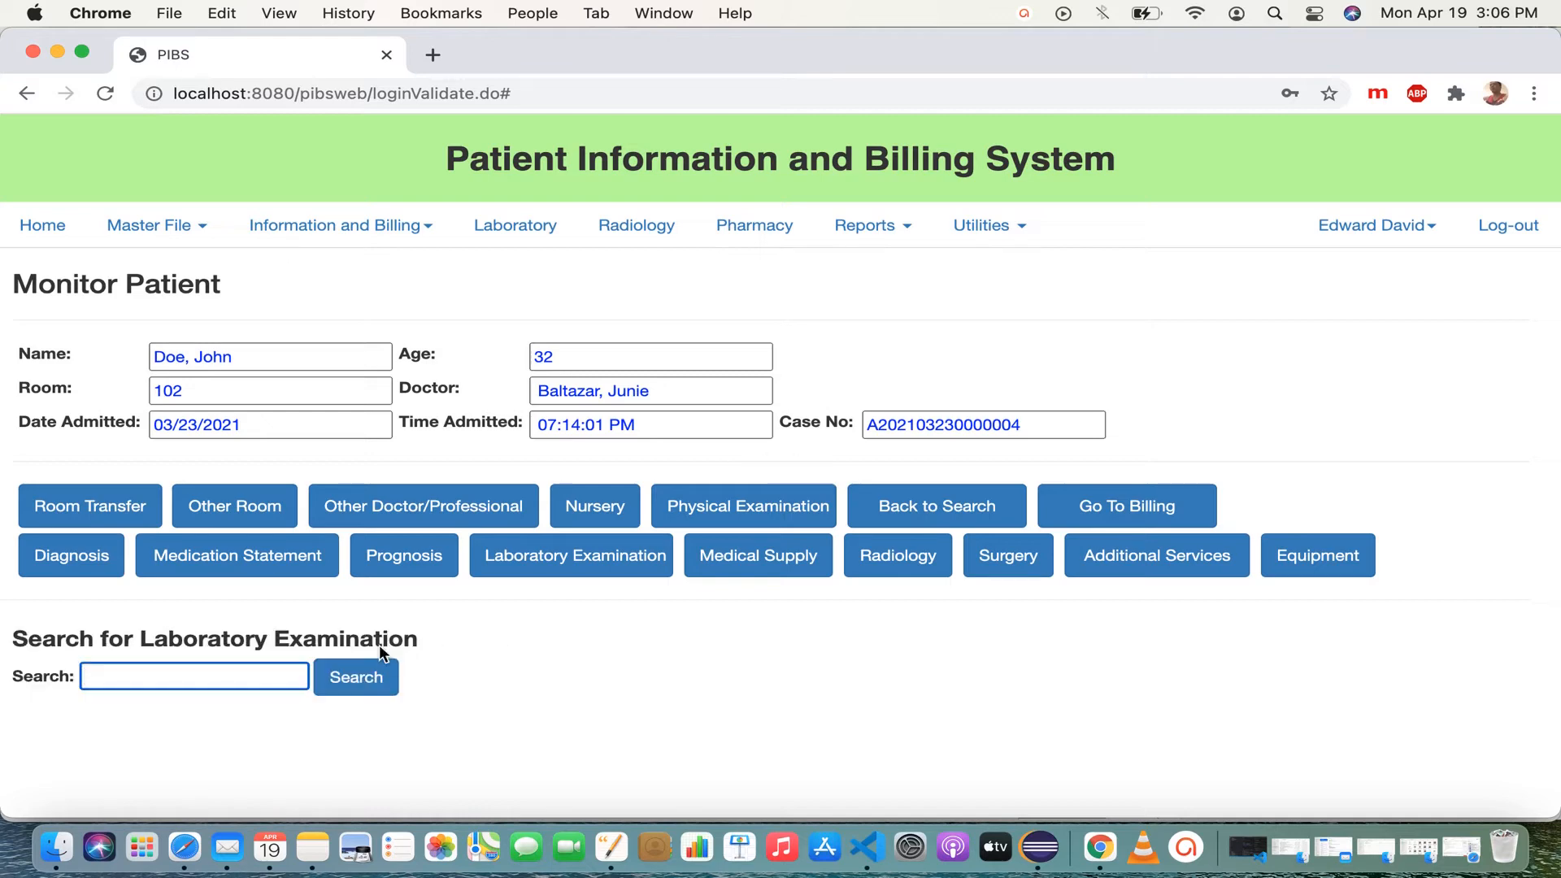
text(hema)
click(358, 682)
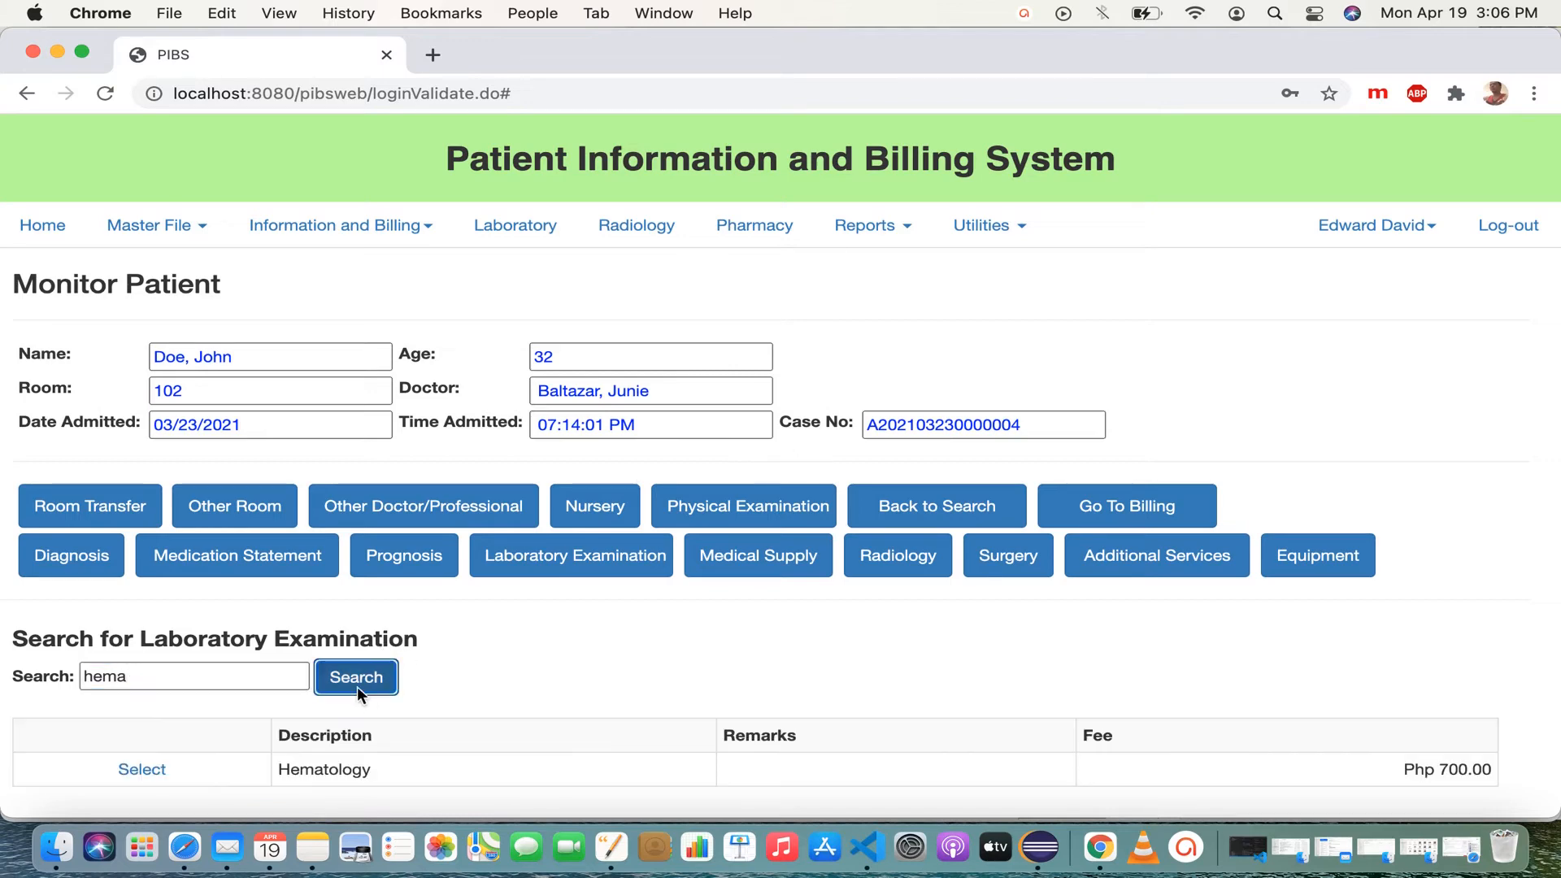
click(142, 770)
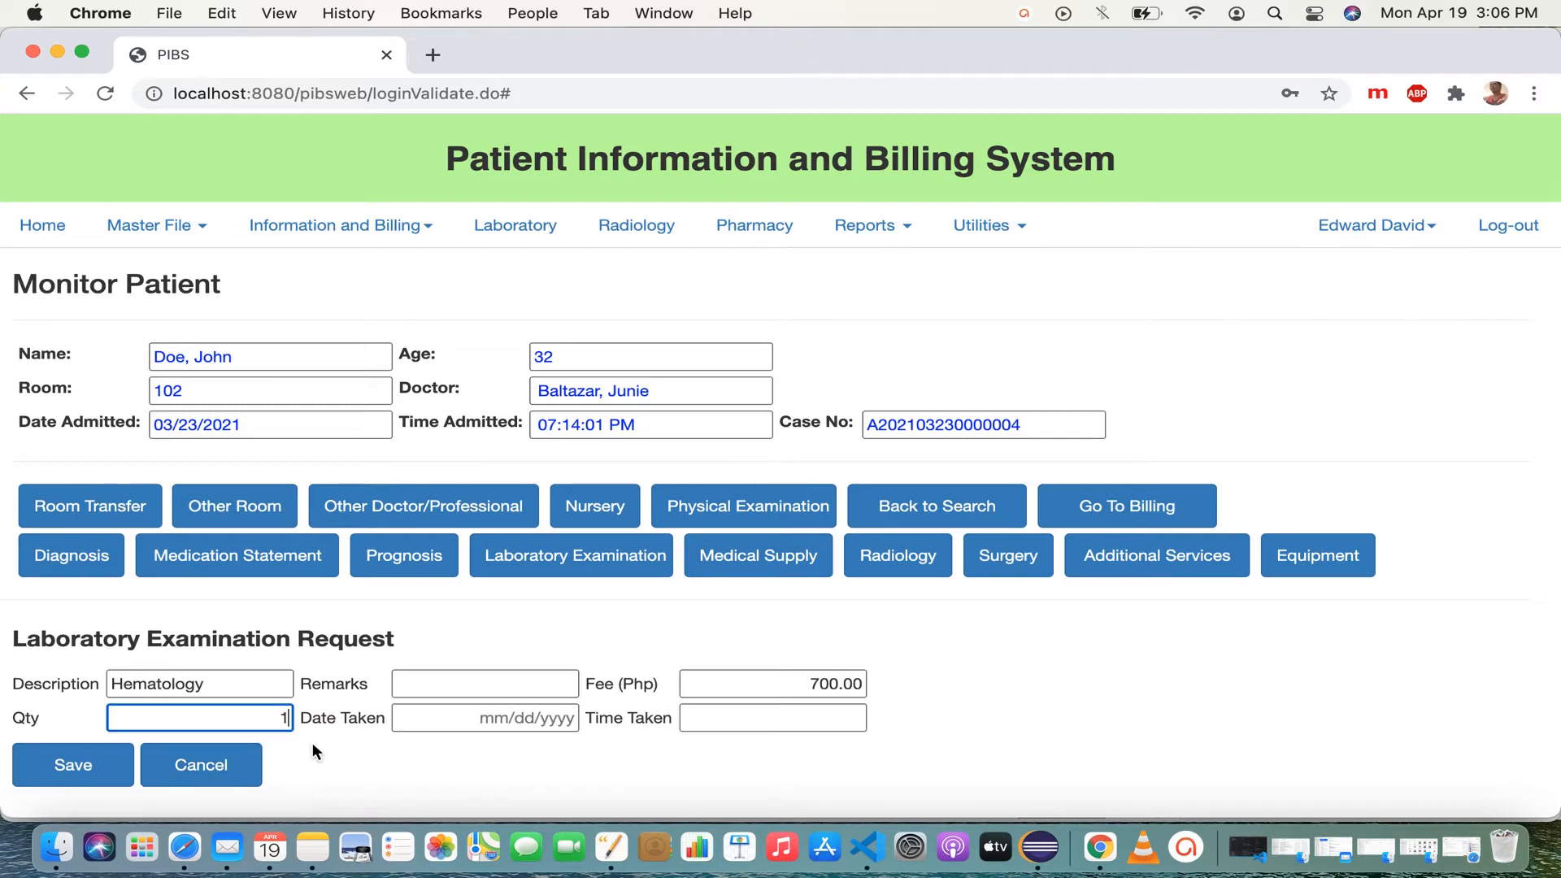
Step: Set the Hematology request's date taken to 04/19/2021 and time taken to 7AM, and save it
click(489, 709)
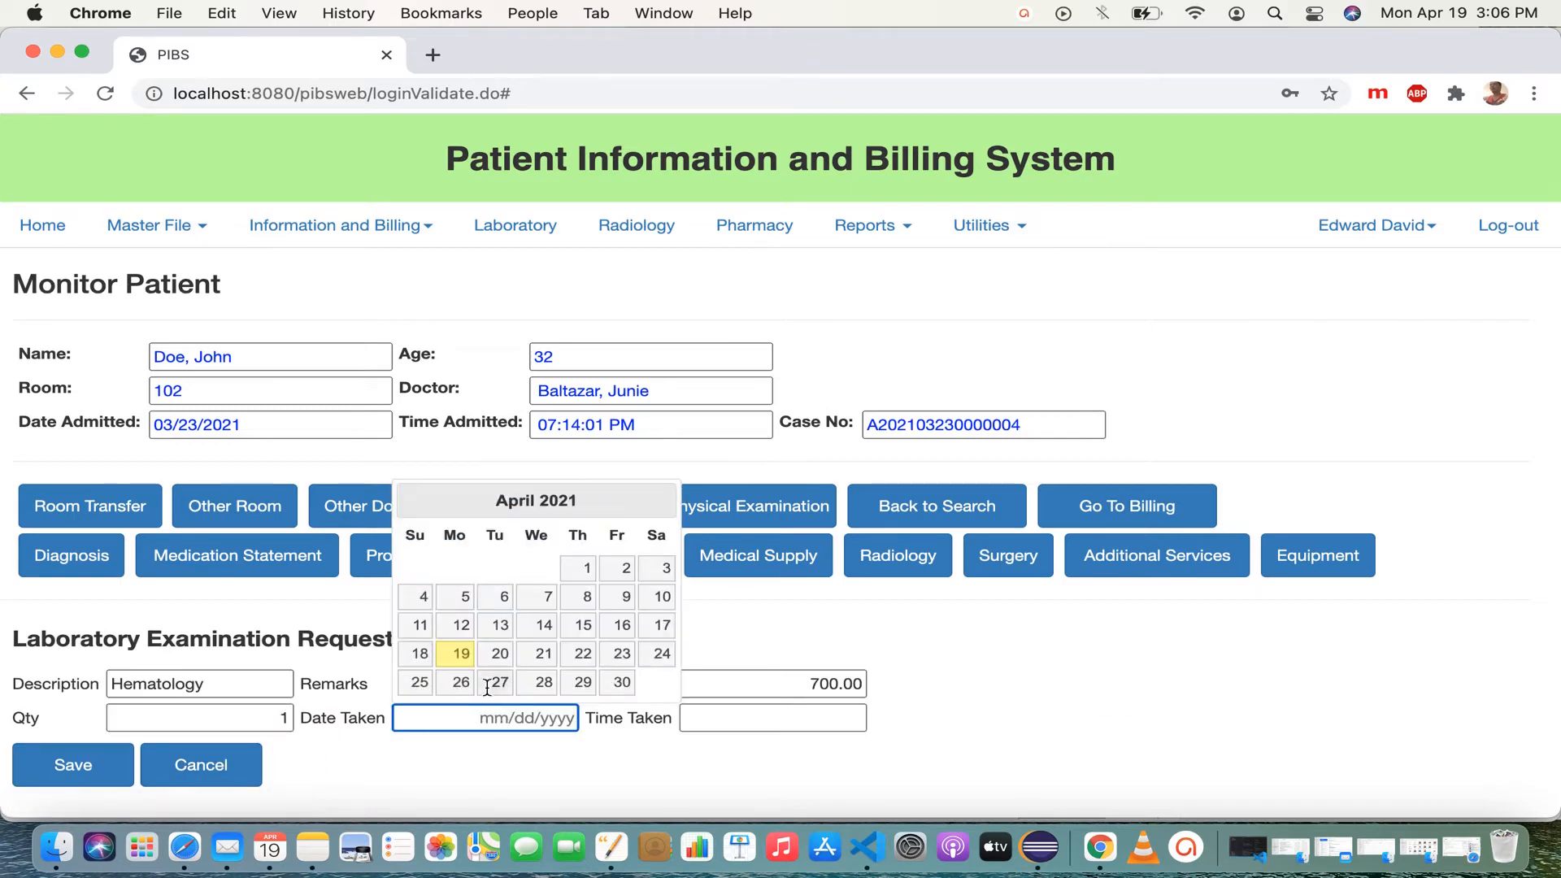
click(459, 653)
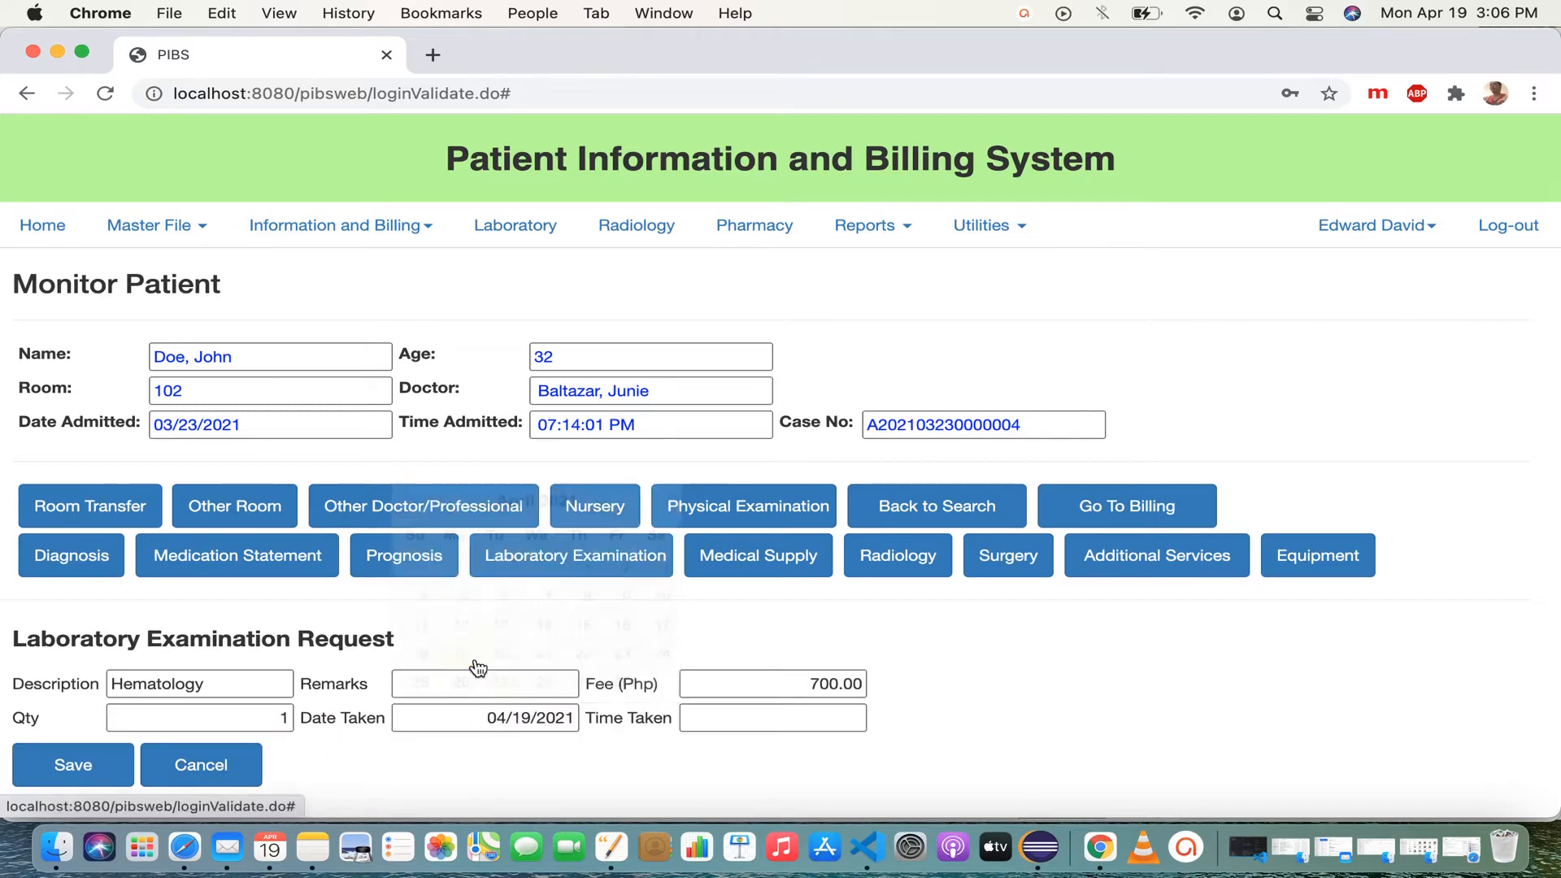
click(734, 729)
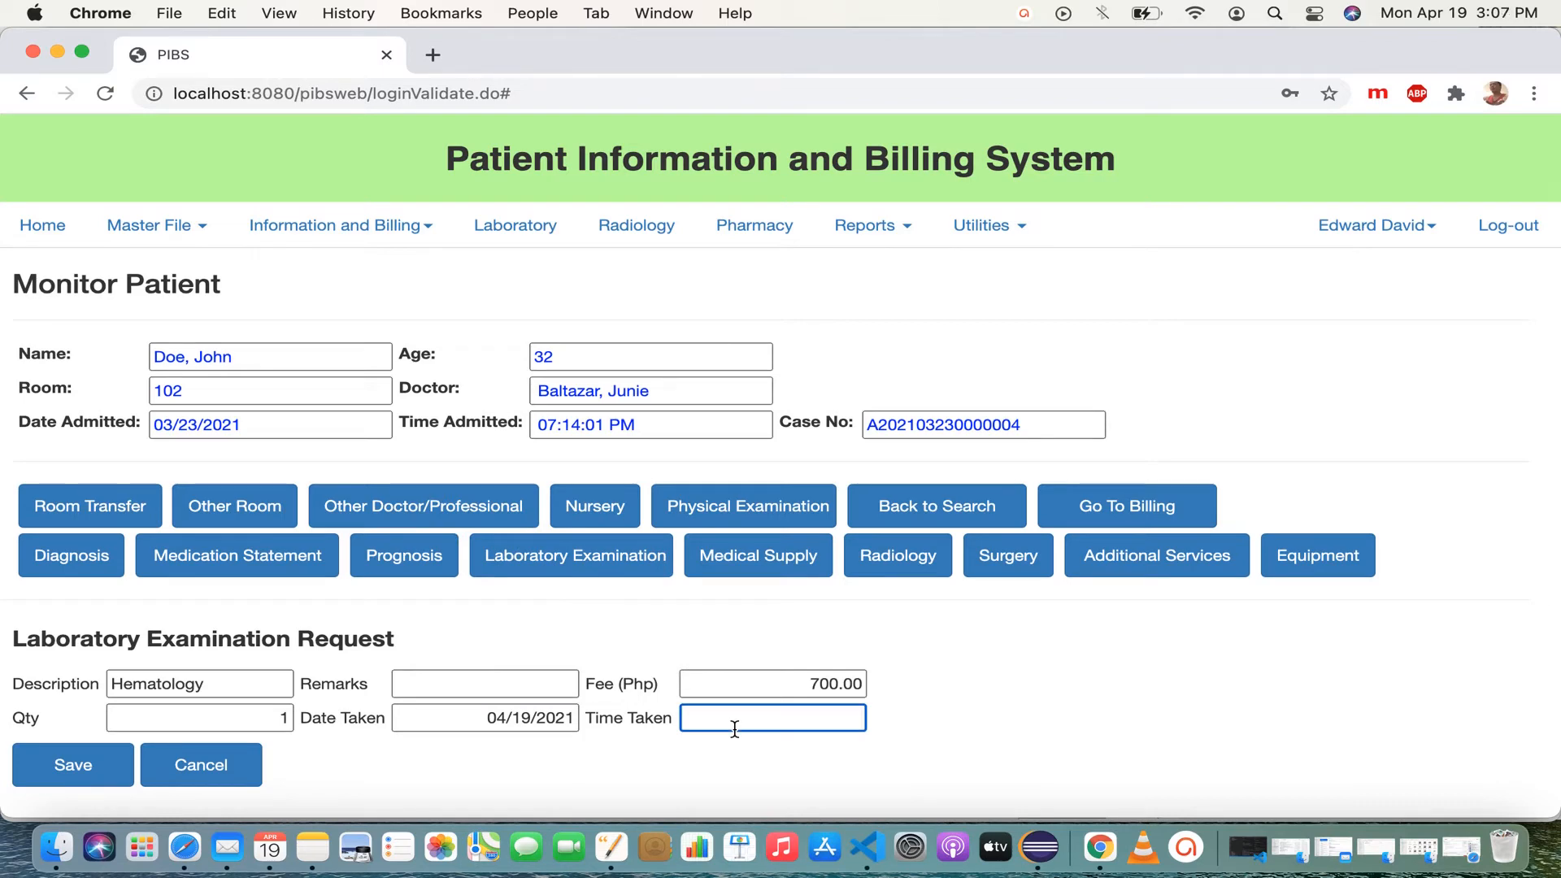
text(7AM)
click(86, 764)
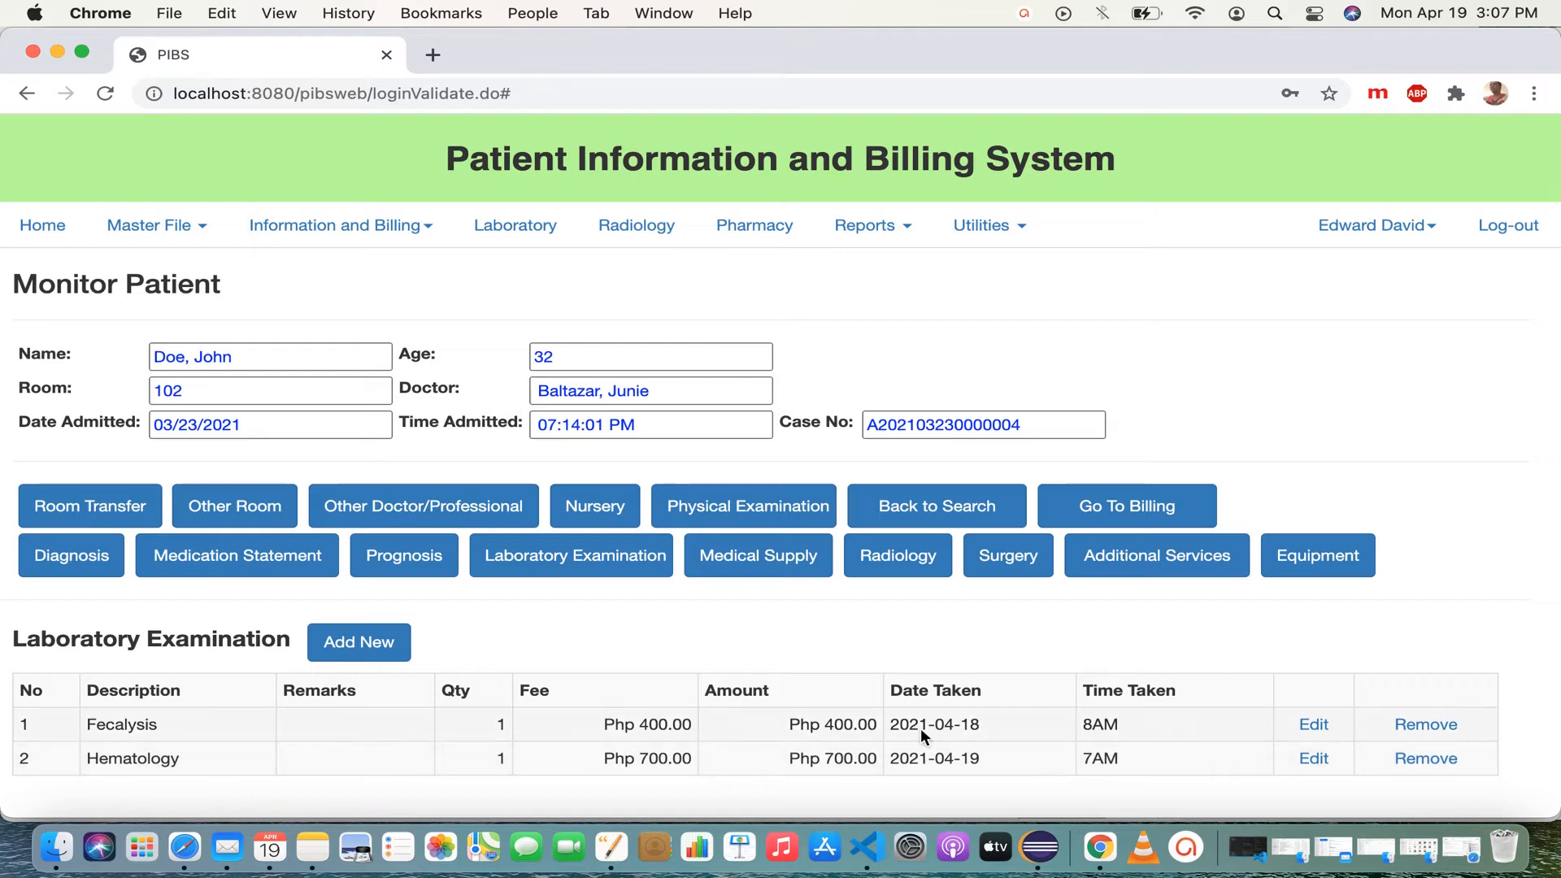
Step: Edit the Fecalysis request to set its time taken to 9AM, and confirm the update
click(1310, 724)
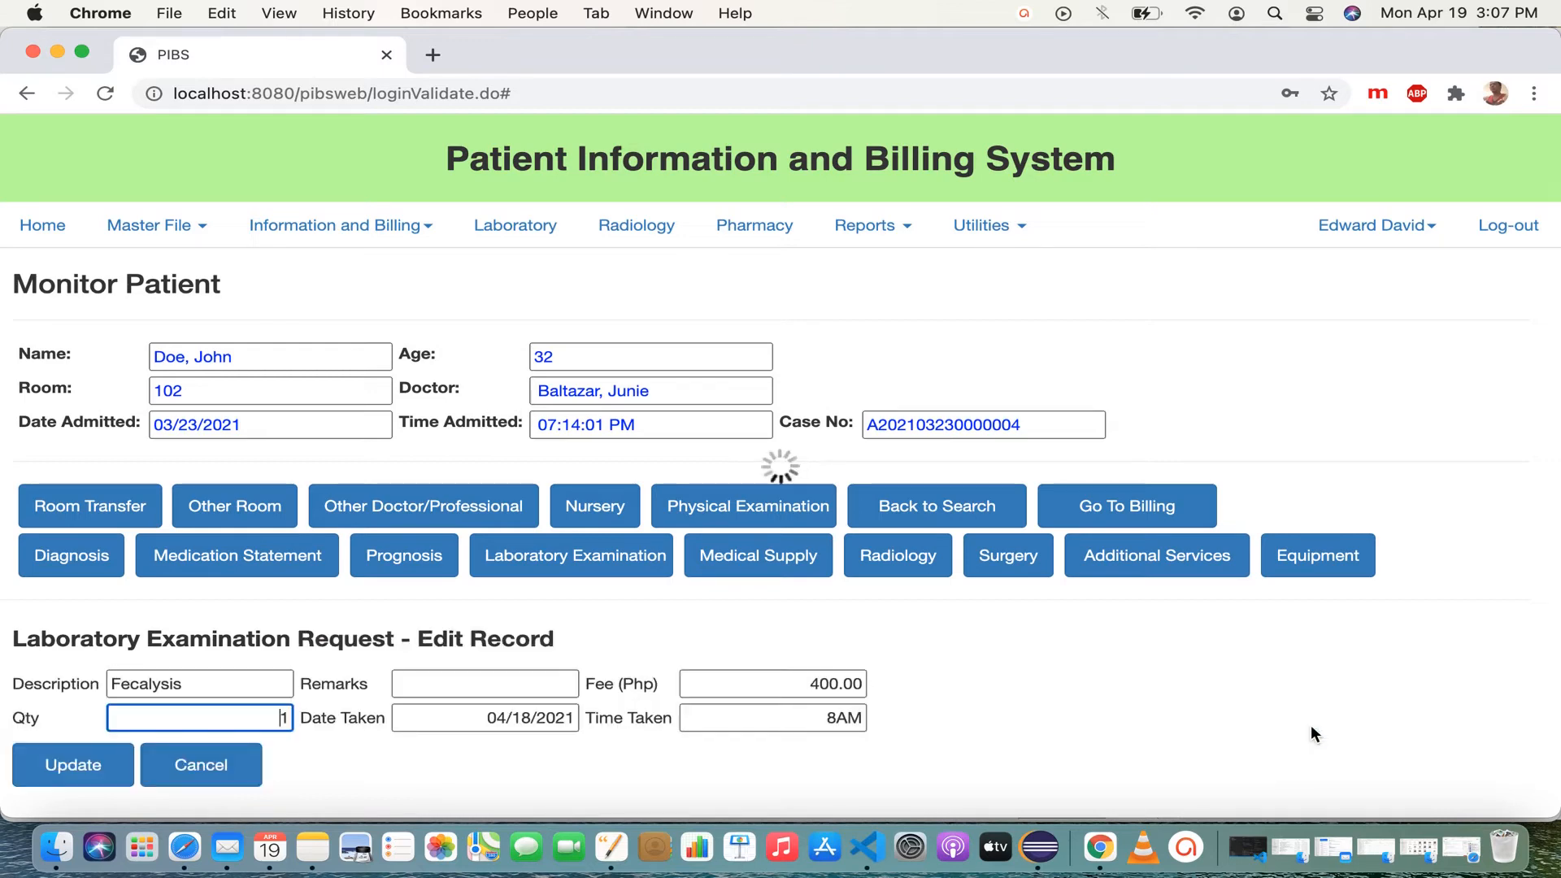
click(841, 720)
text(9)
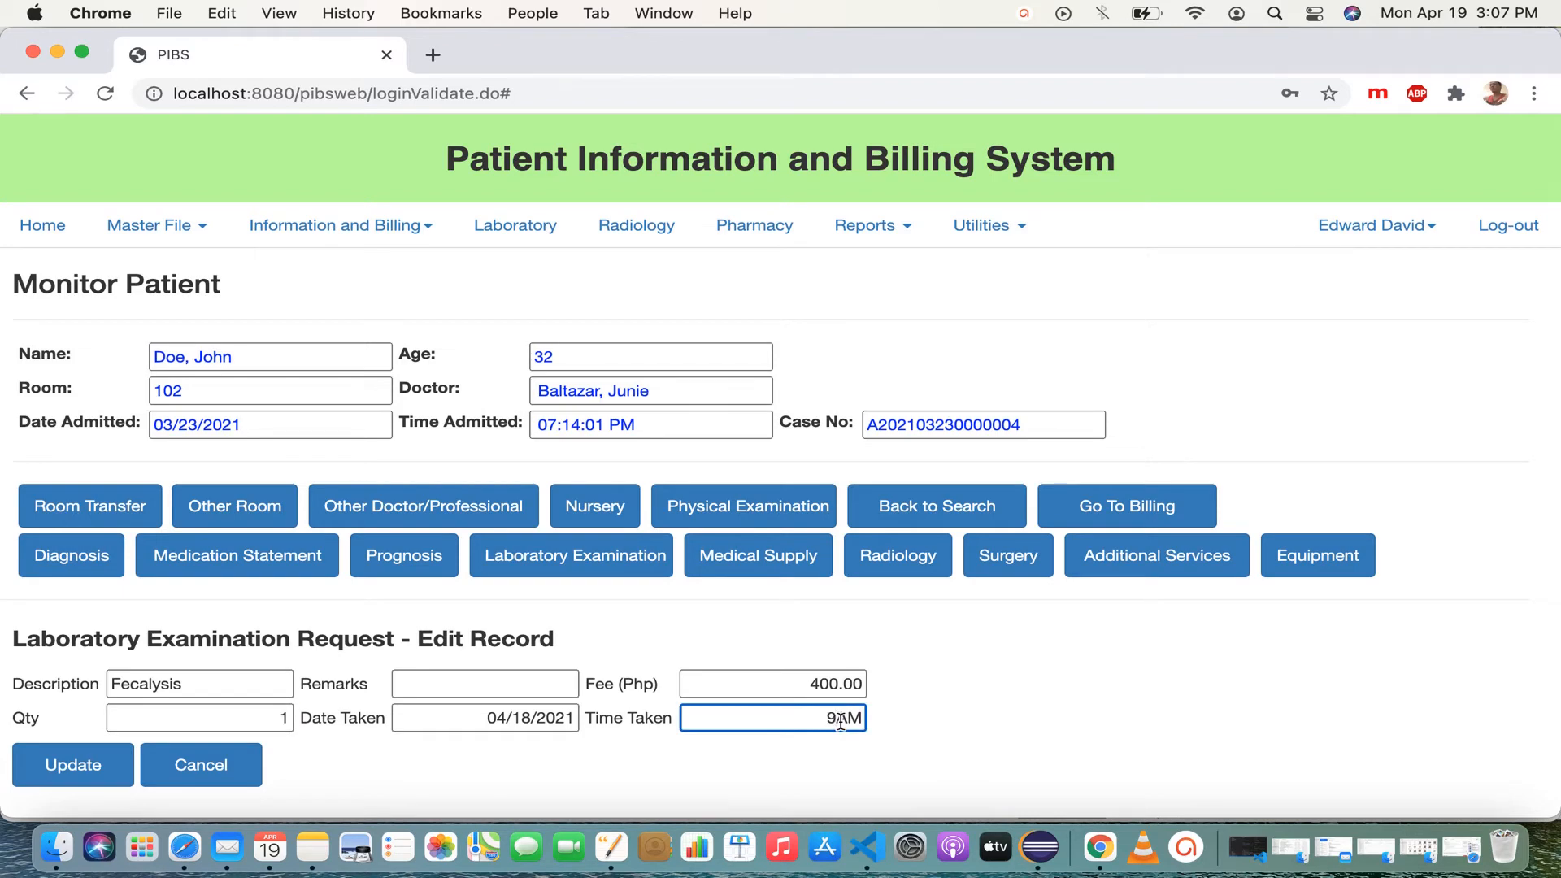
click(110, 768)
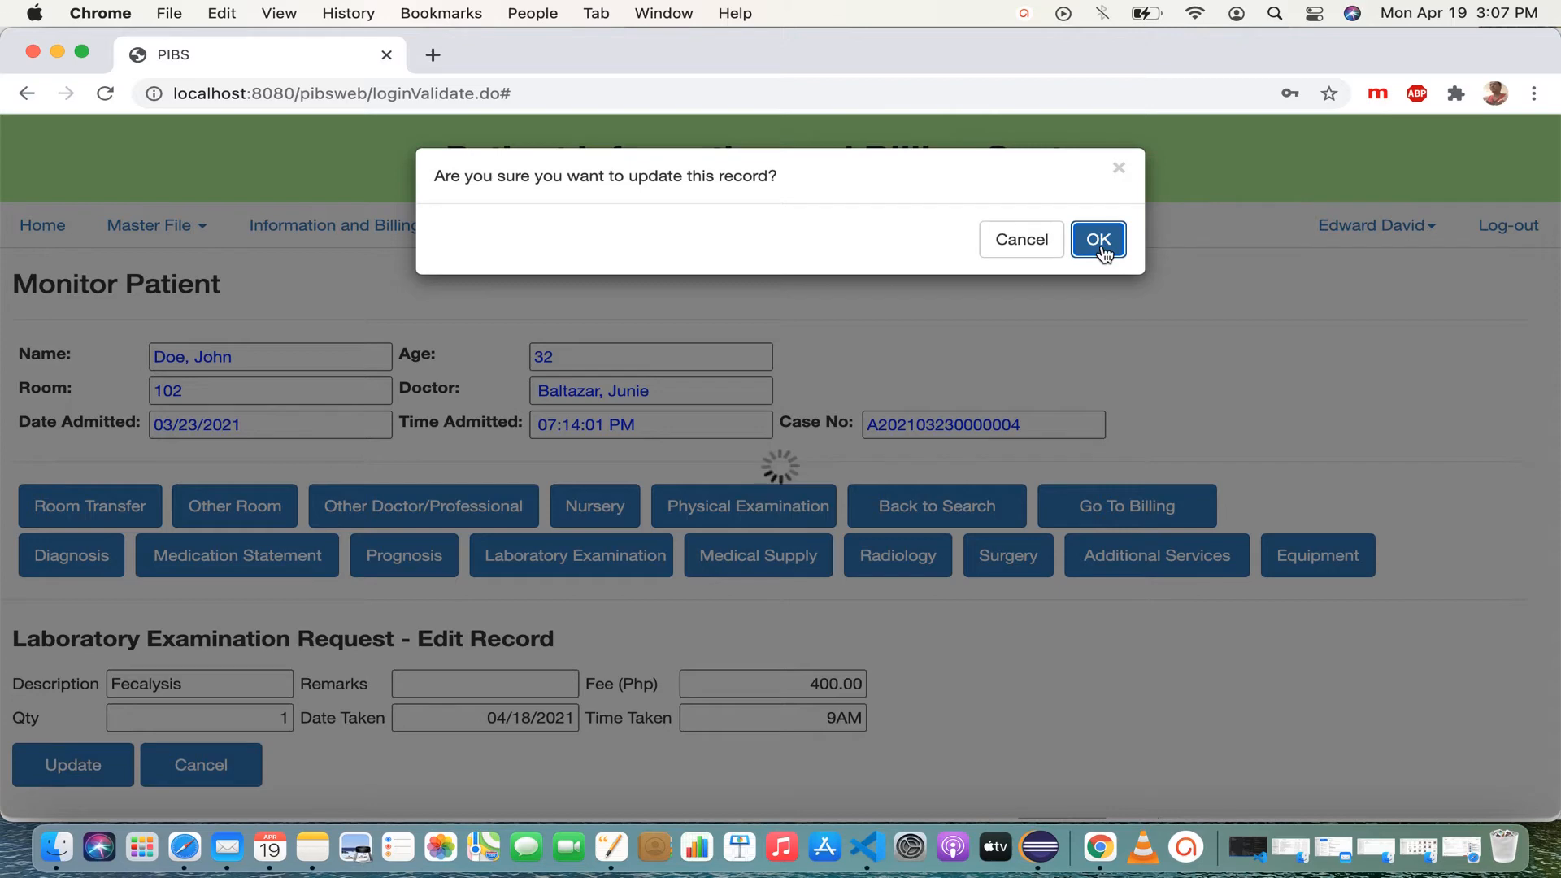
click(1098, 240)
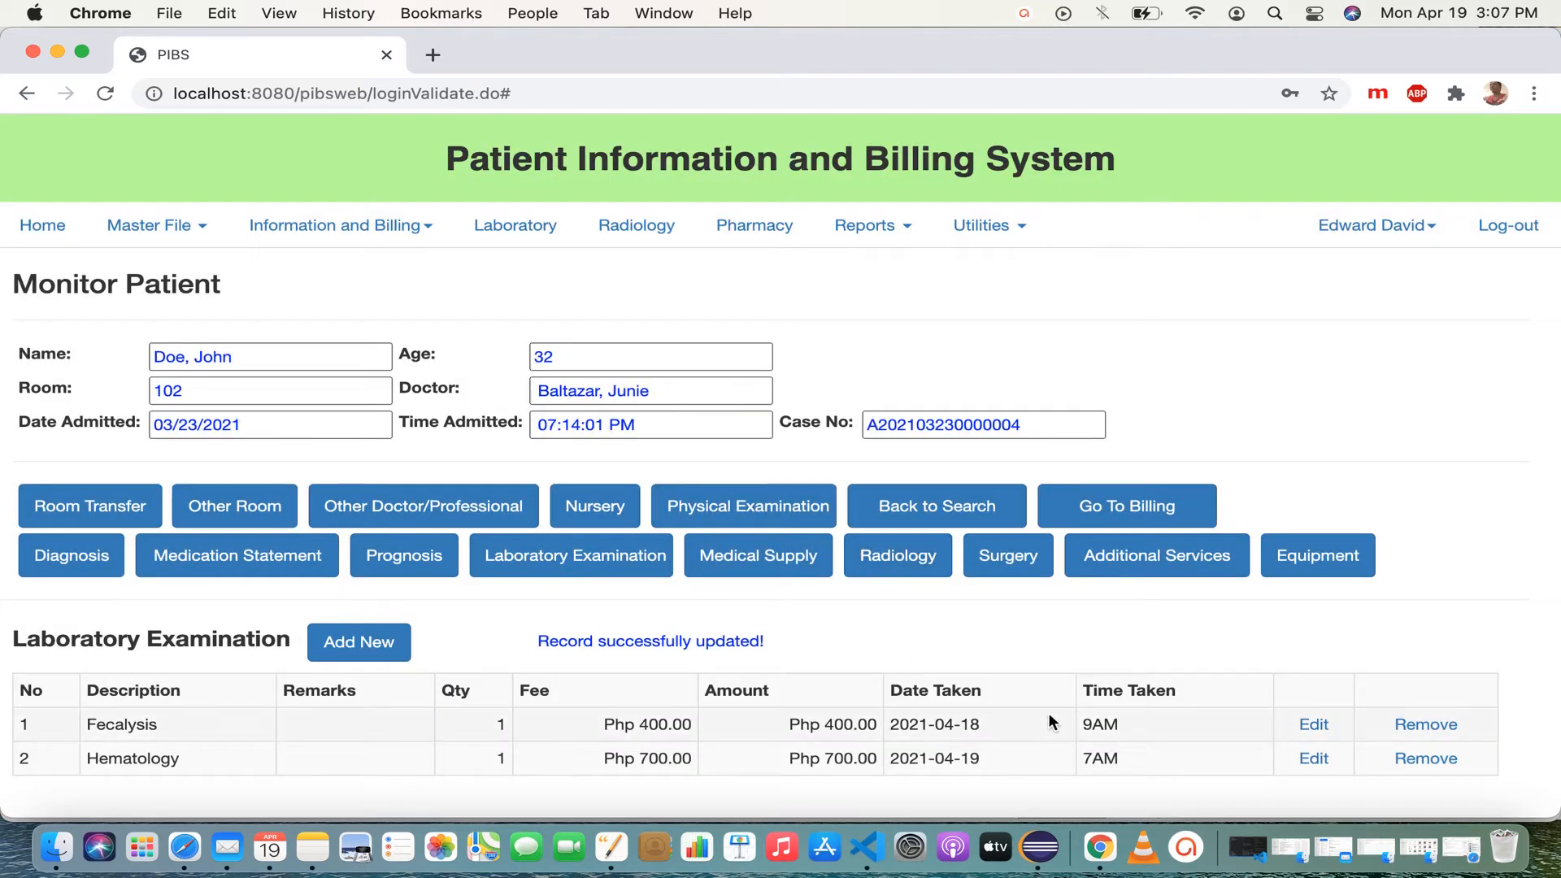
drag(1083, 724, 1122, 729)
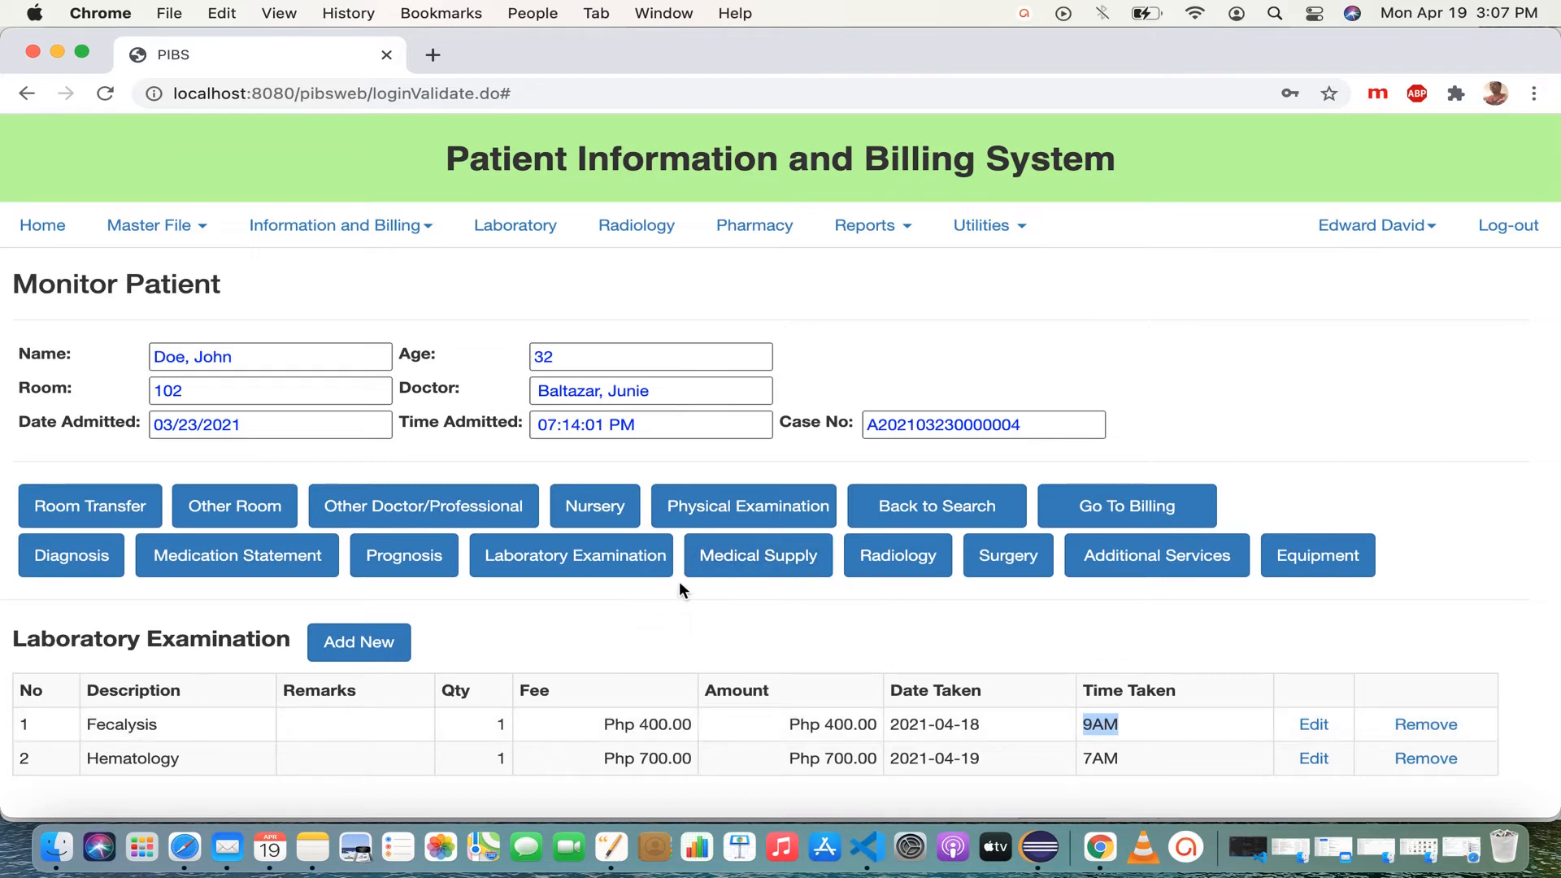
Step: Start a new medical supply request for the patient, search the supplies for "amo" and select Amoxicillin 500
click(760, 561)
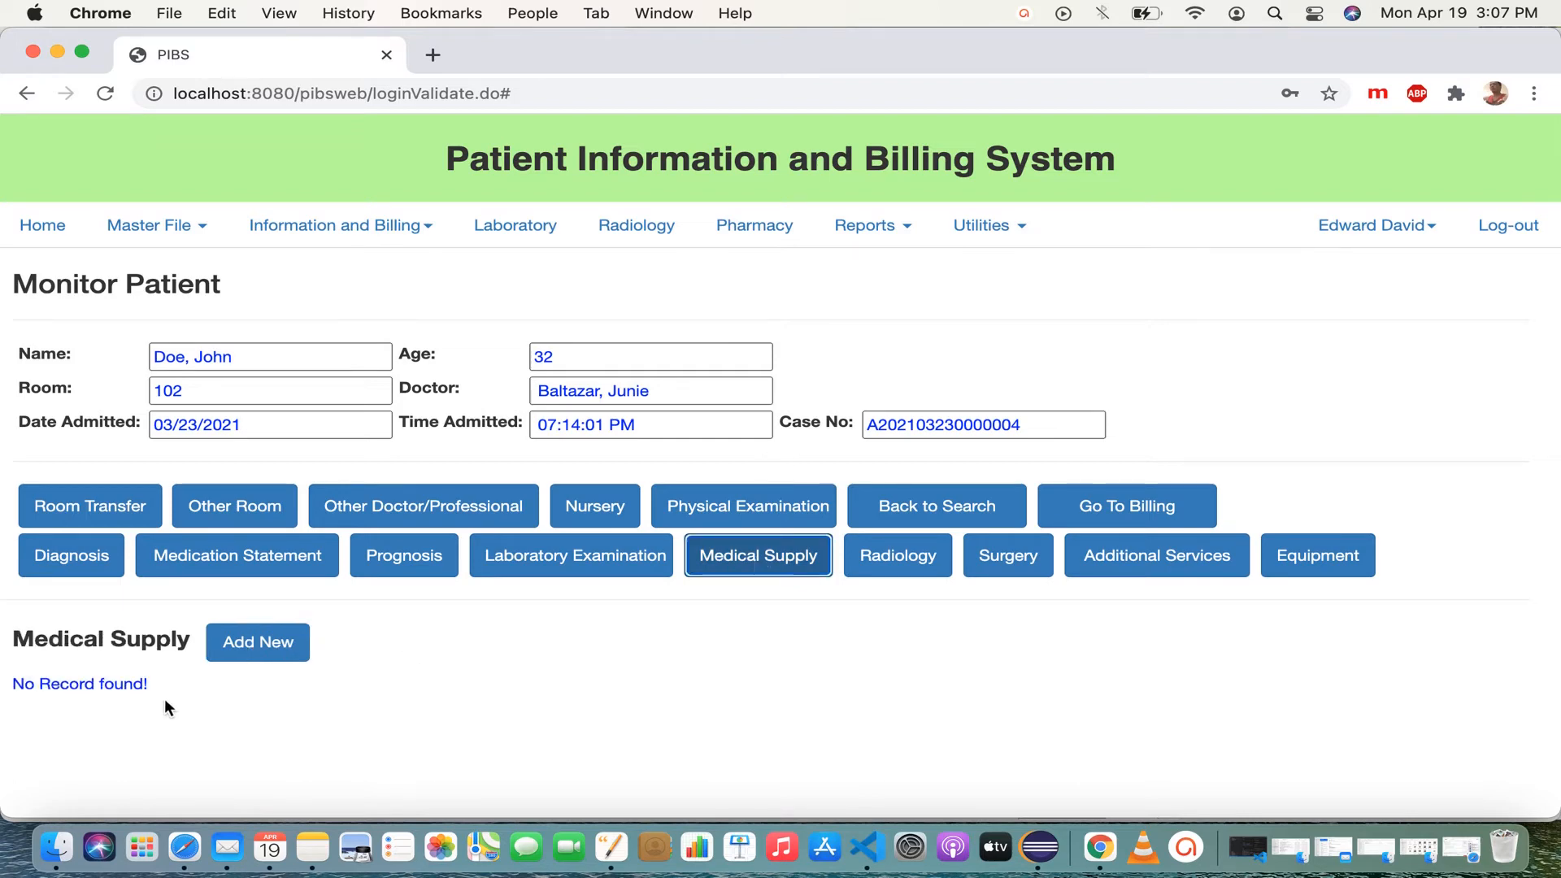
click(259, 646)
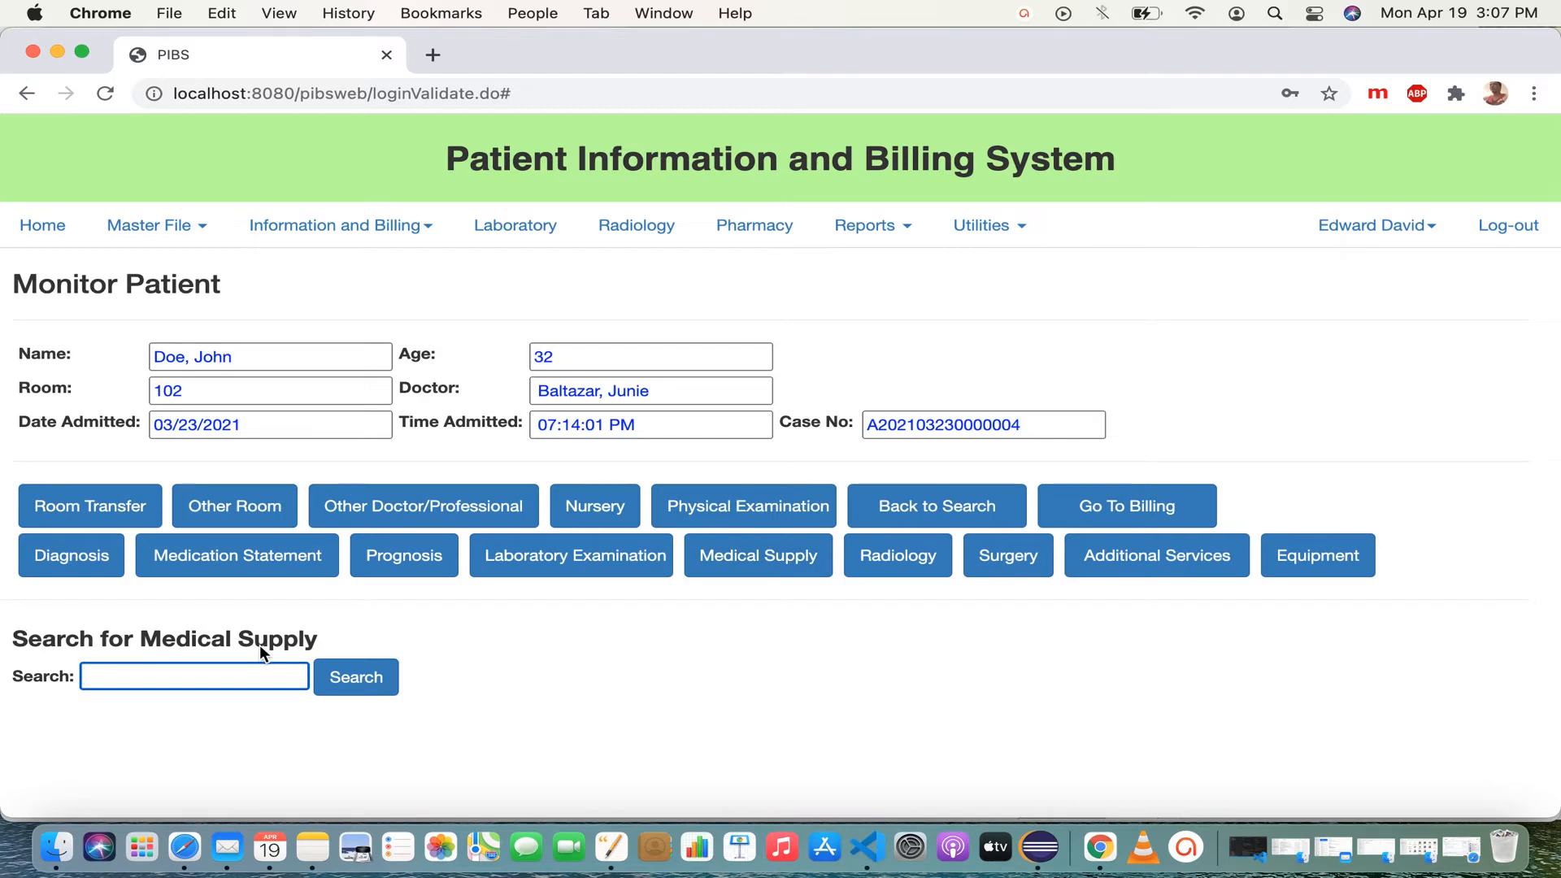
text(amo)
scroll(315, 691, down, 1)
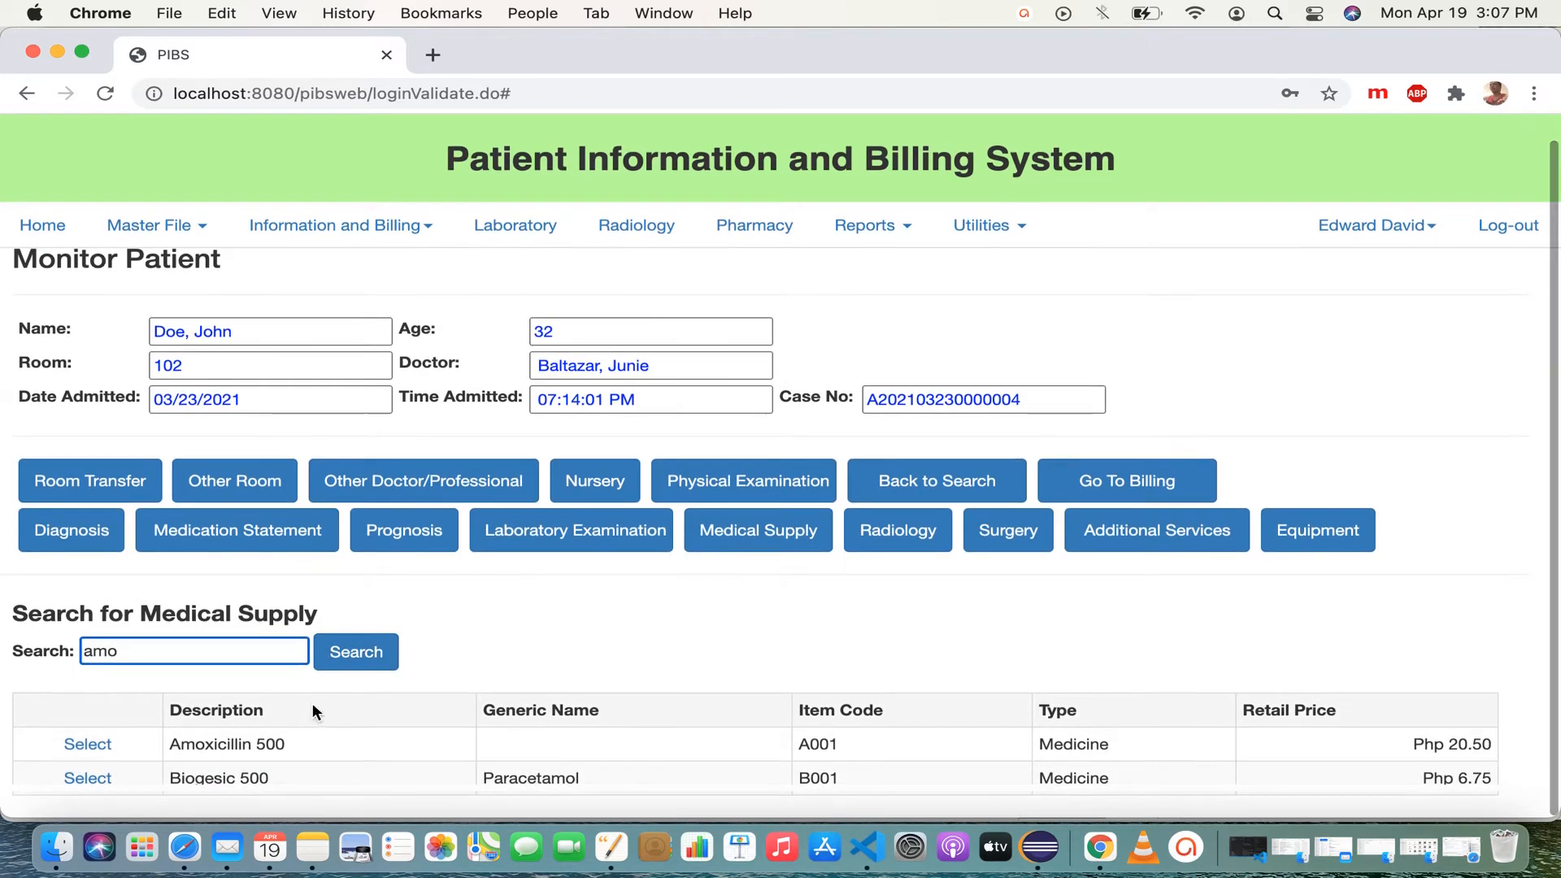
drag(301, 743, 164, 743)
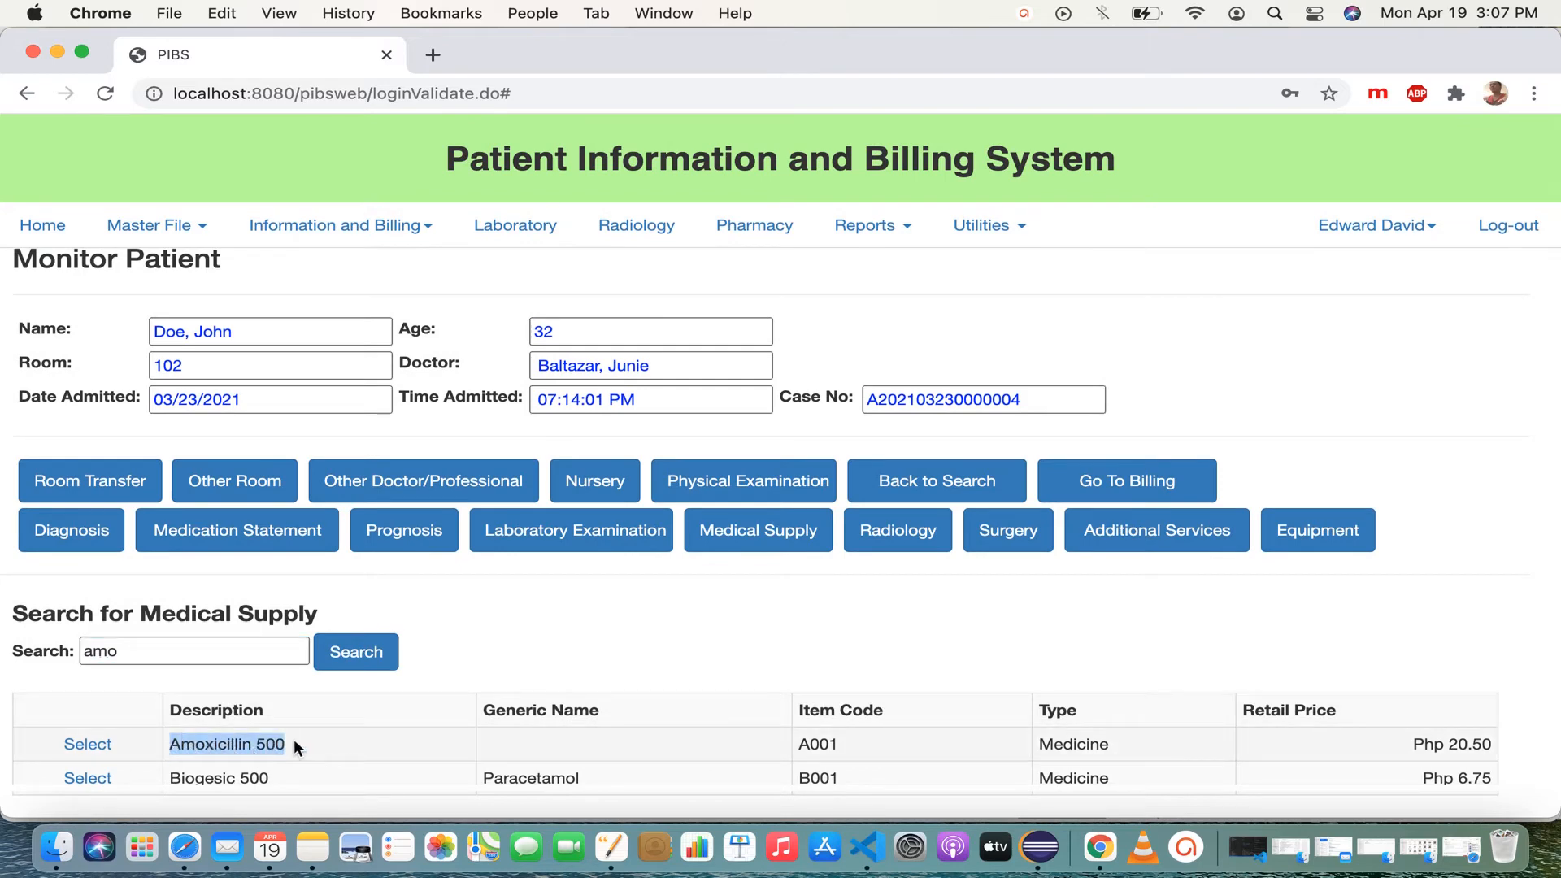
click(106, 745)
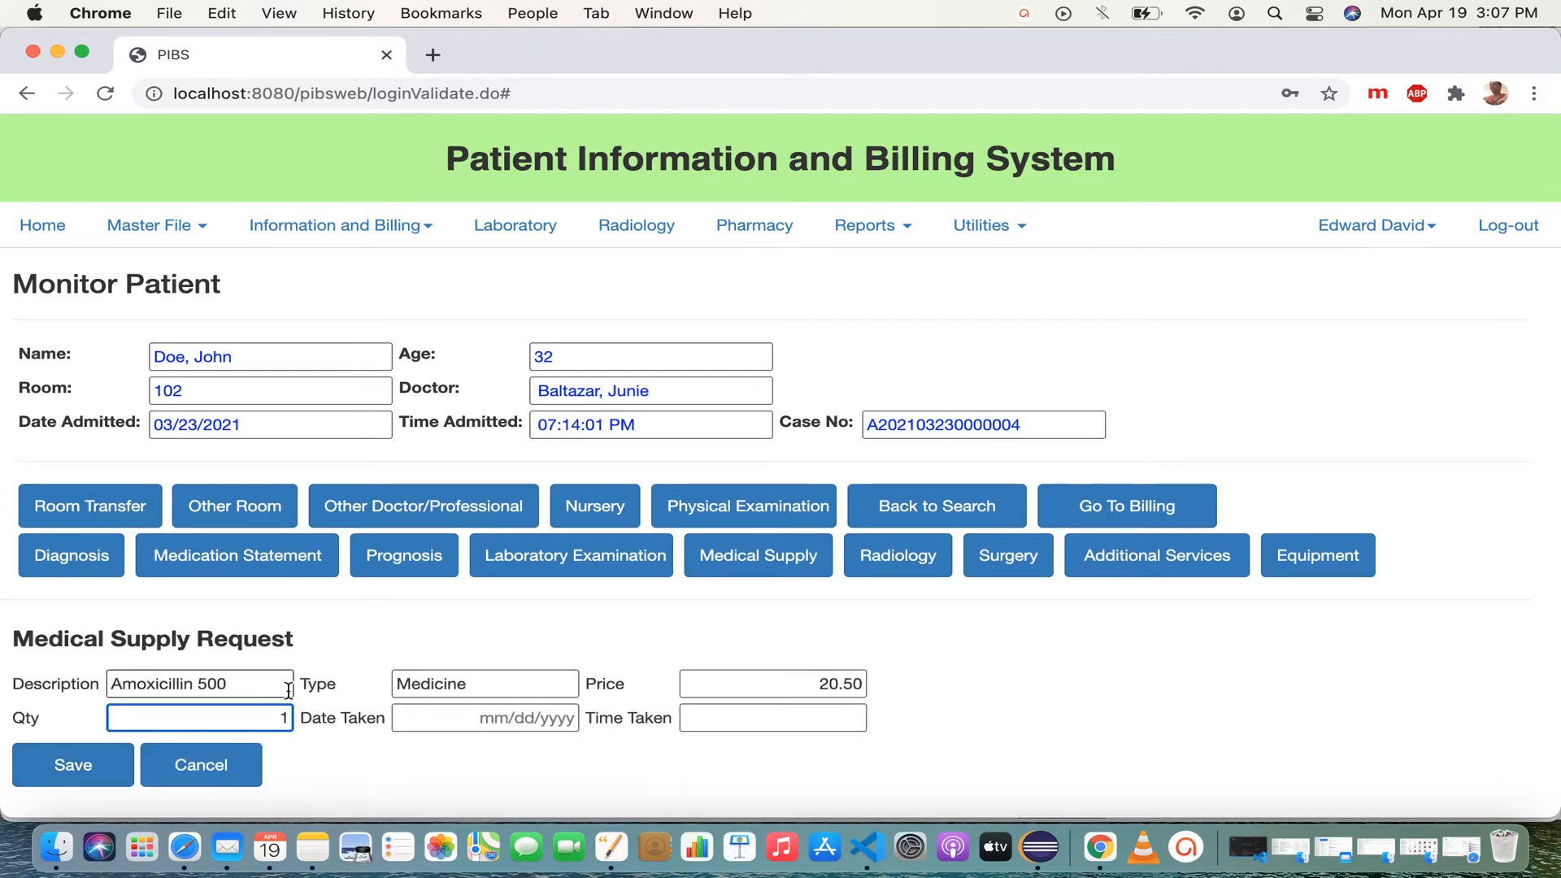
Step: Set the Amoxicillin 500 request's date taken to 04/18/2021 and time taken to 7AM, and save it
double_click(284, 717)
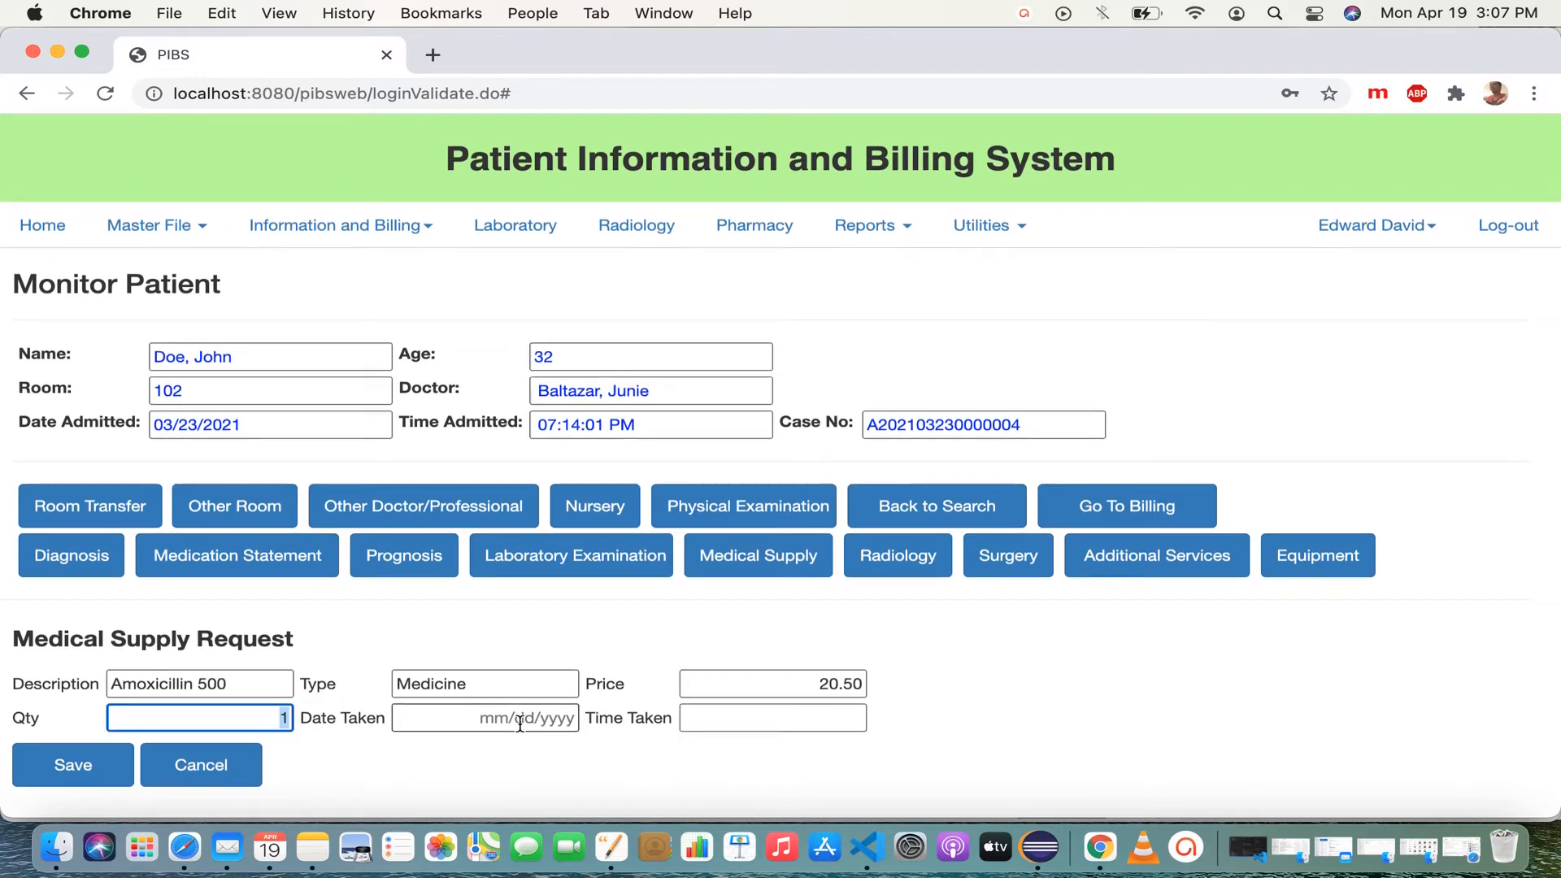
click(520, 721)
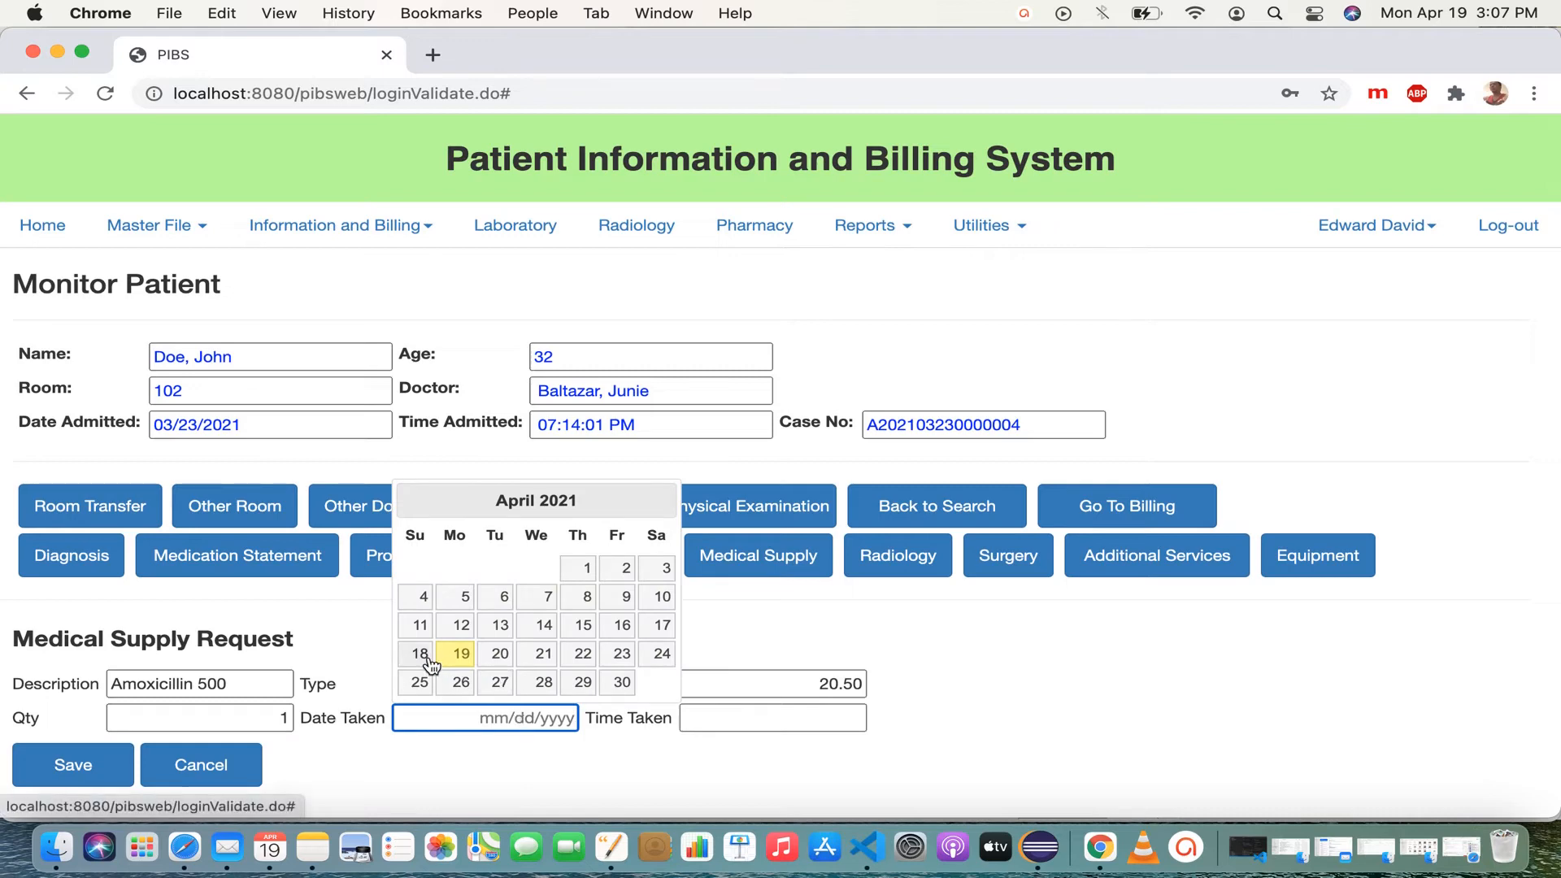
click(428, 660)
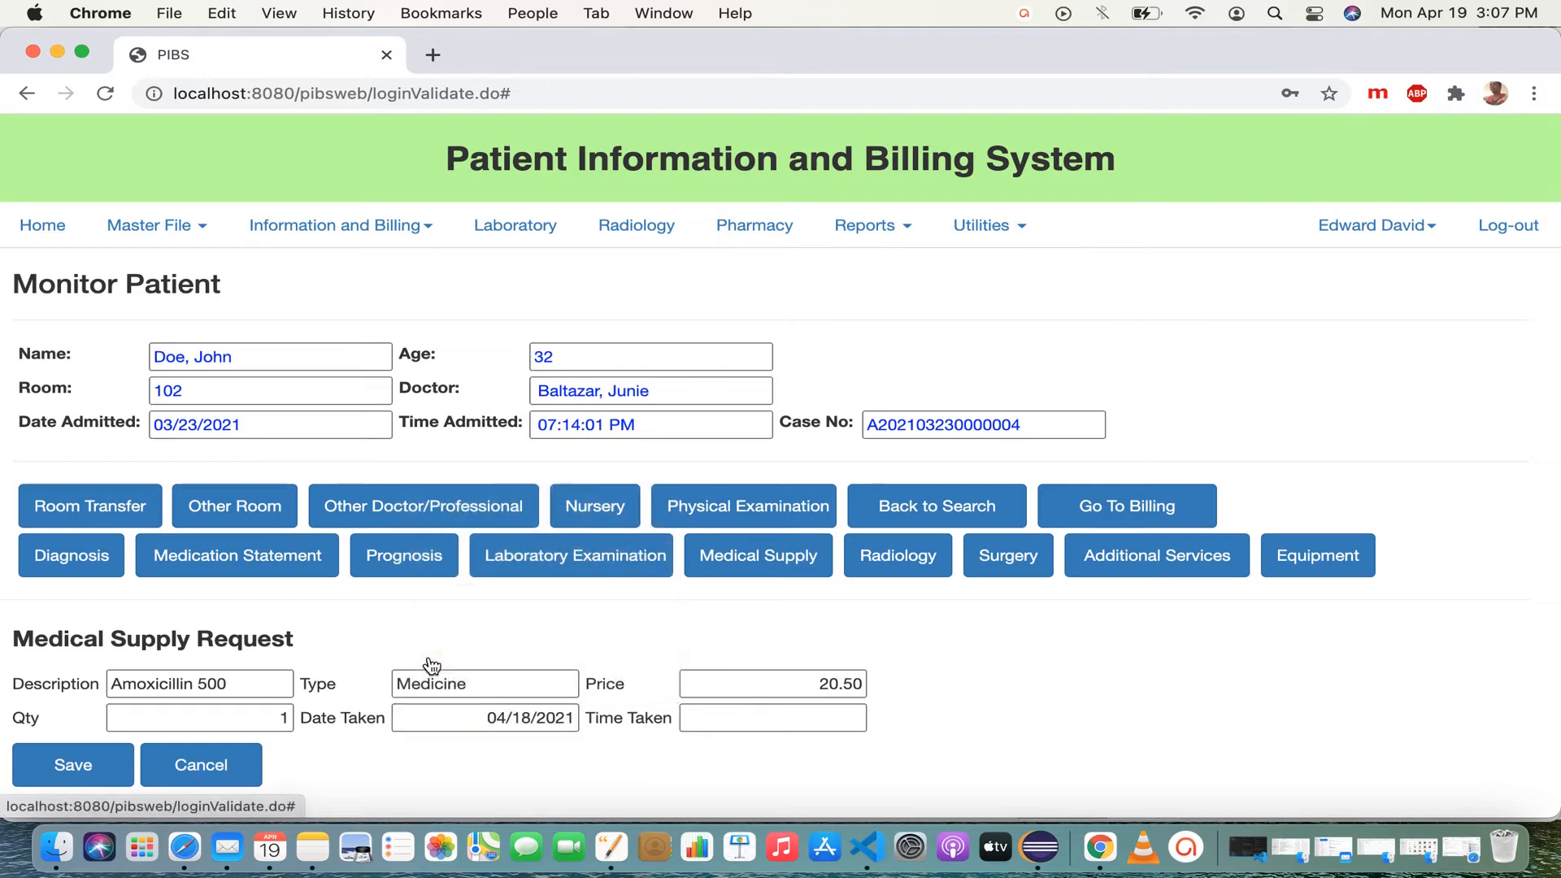
click(728, 722)
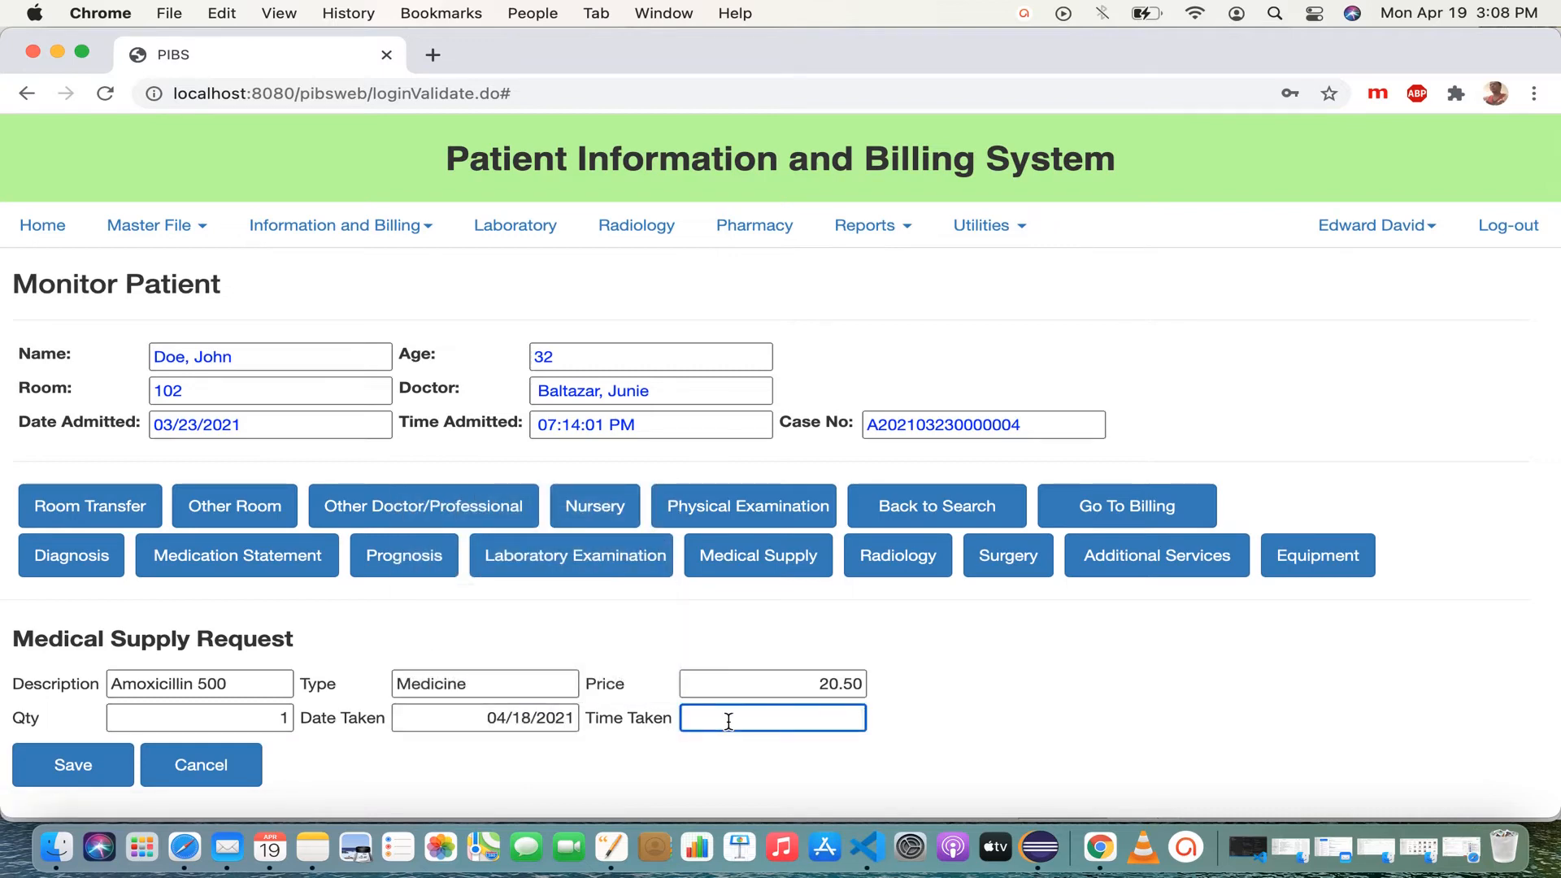
text(7AM)
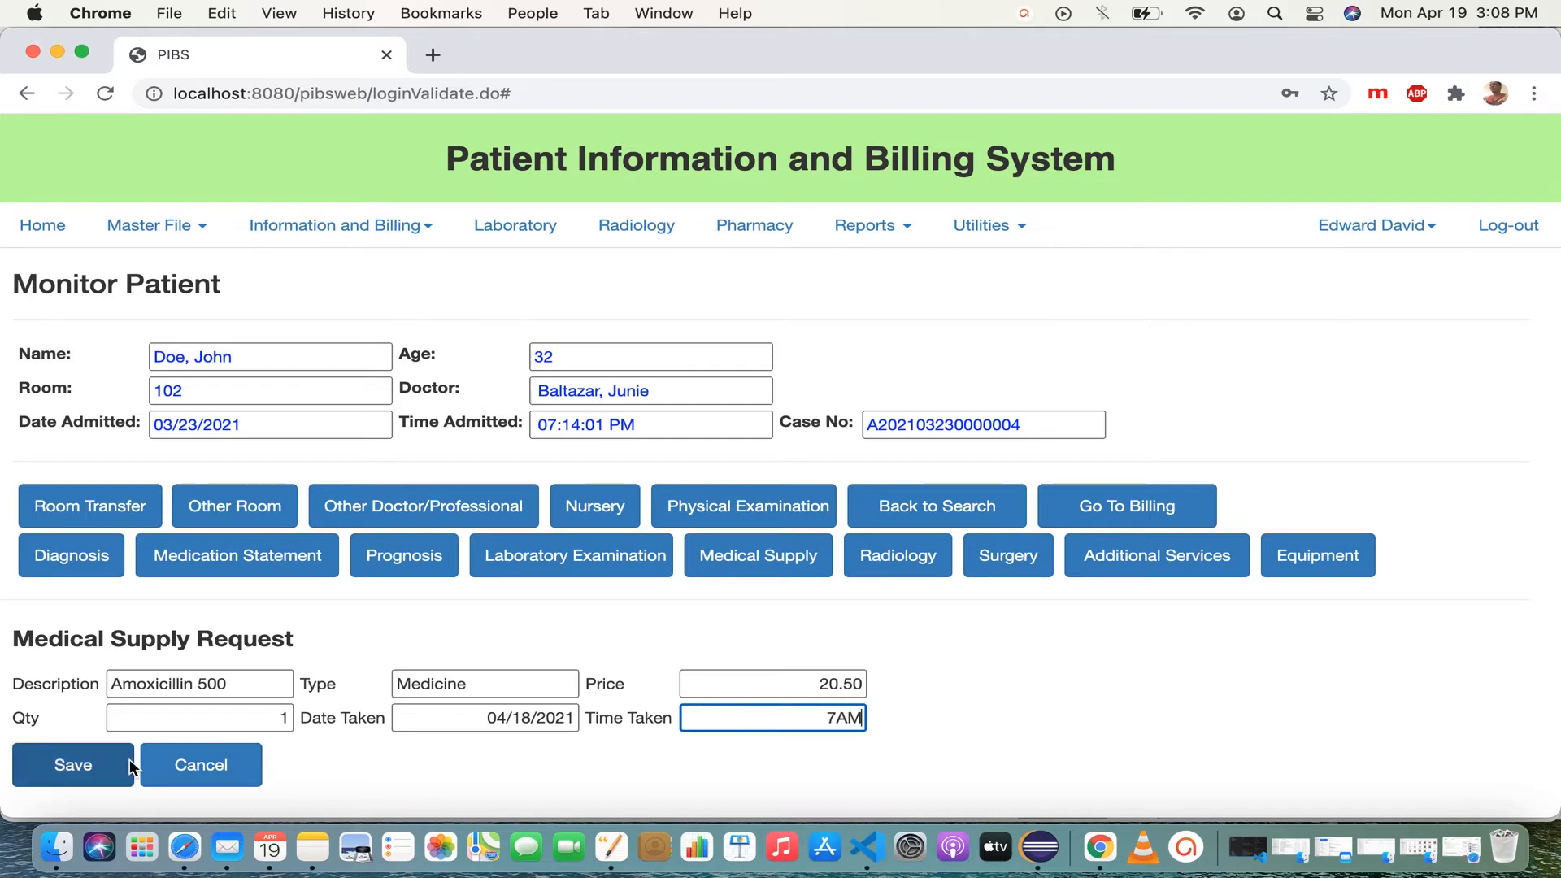
click(91, 761)
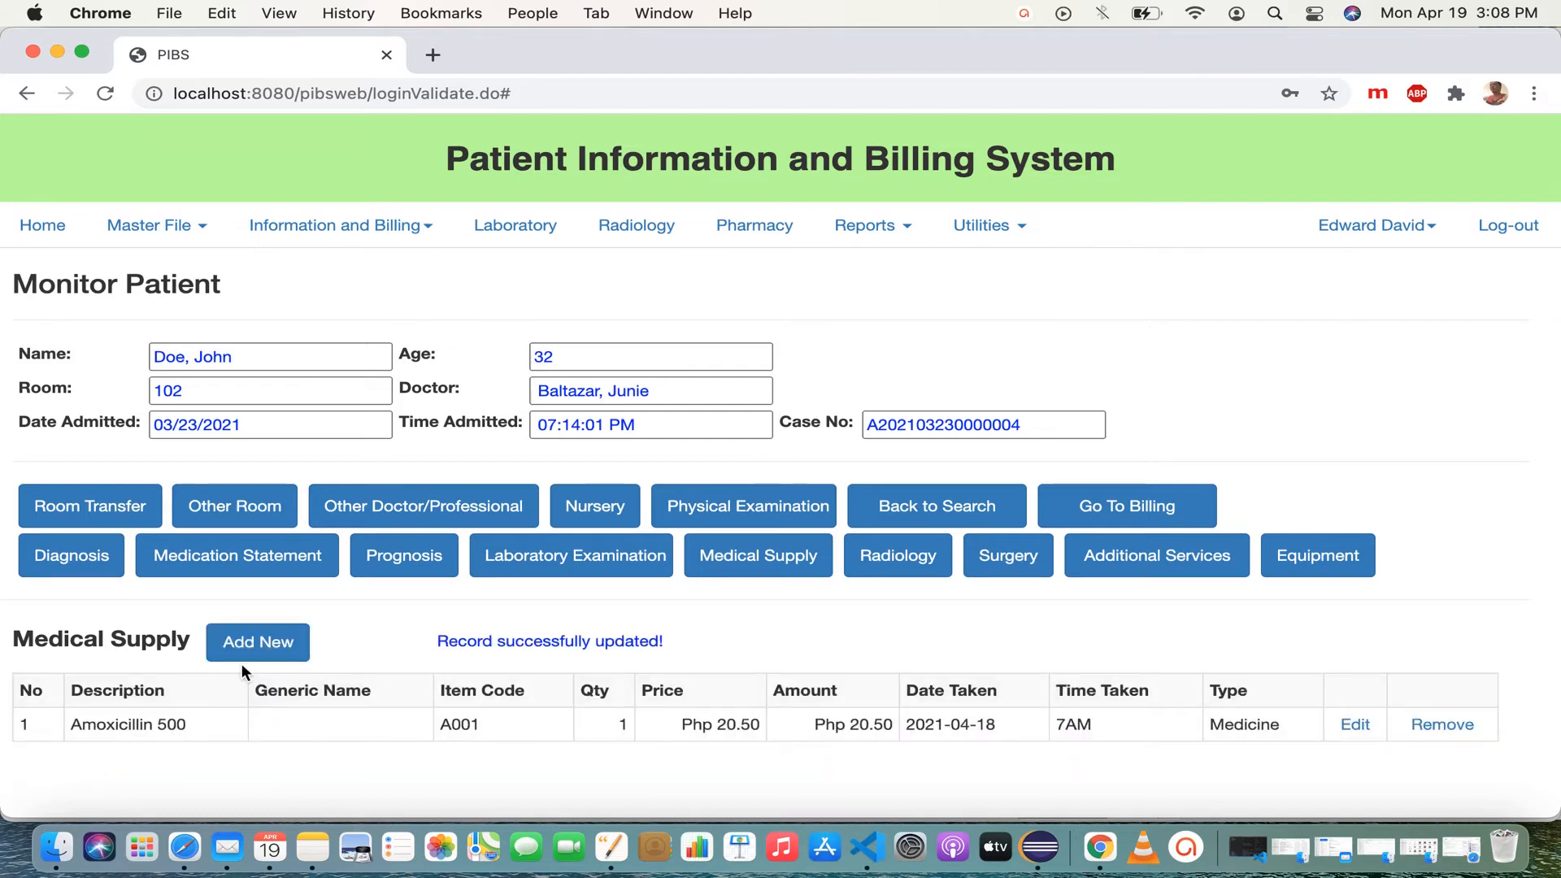
Step: Start a second medical supply request, search the supplies for "amo" and select Amoxicillin 500 again
click(262, 649)
text(amo)
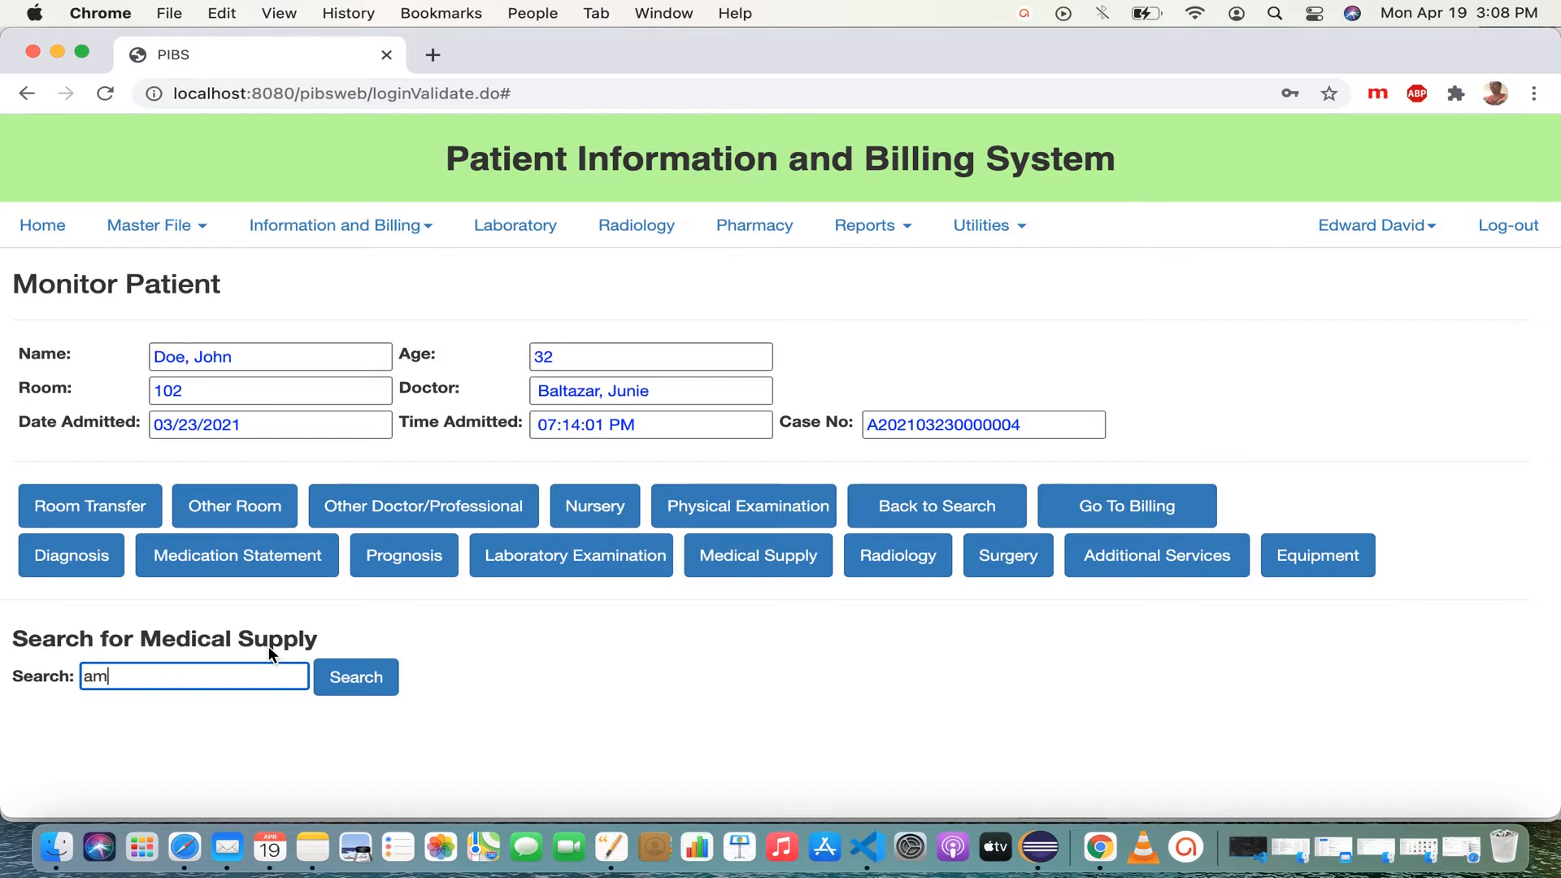
click(368, 685)
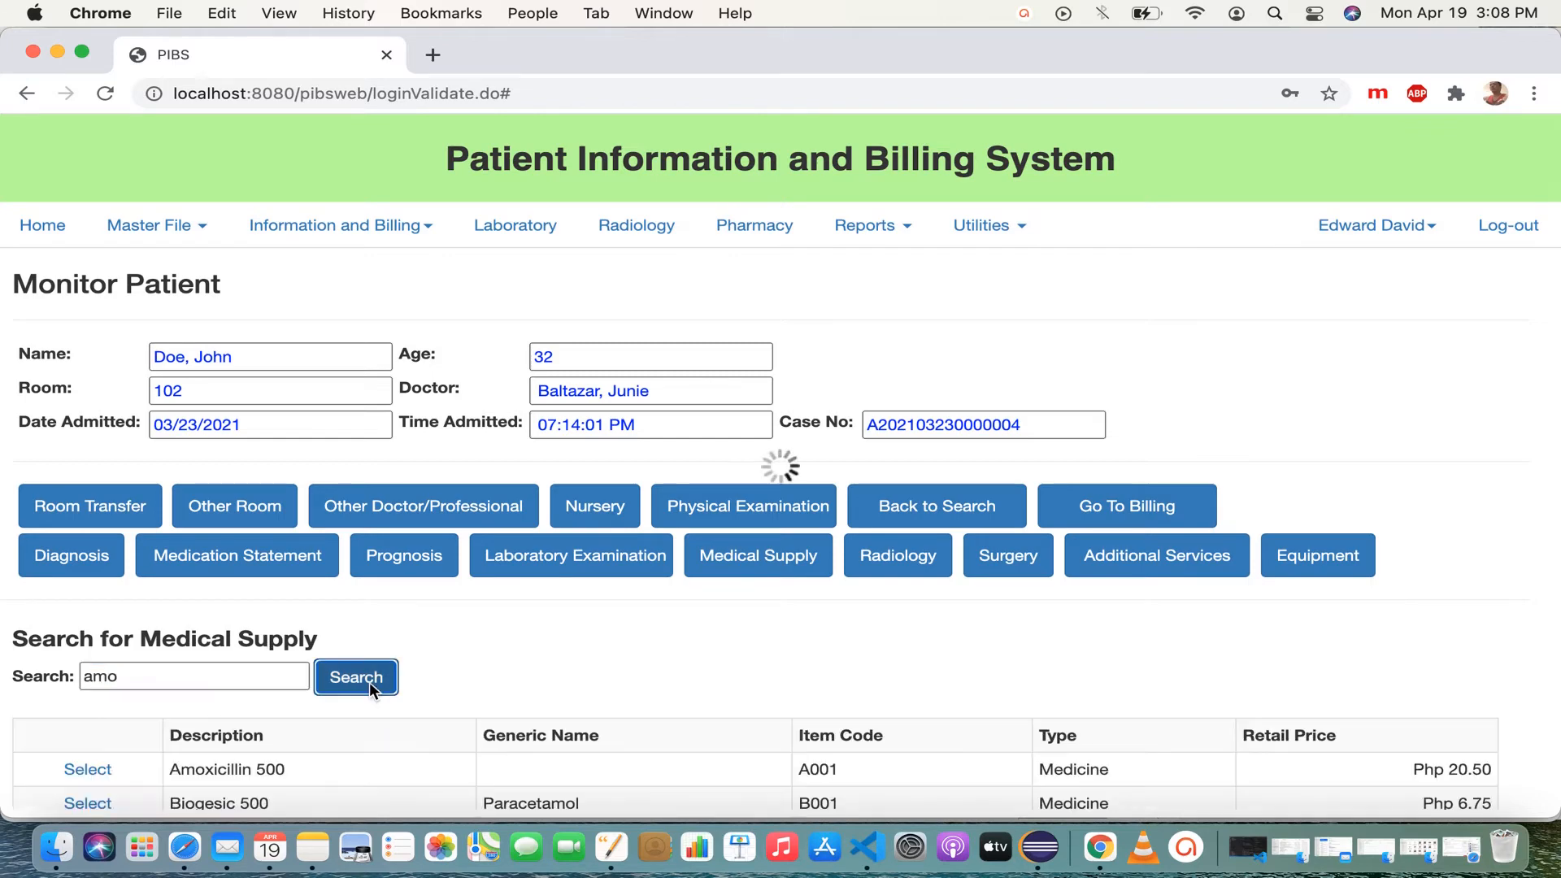
click(96, 770)
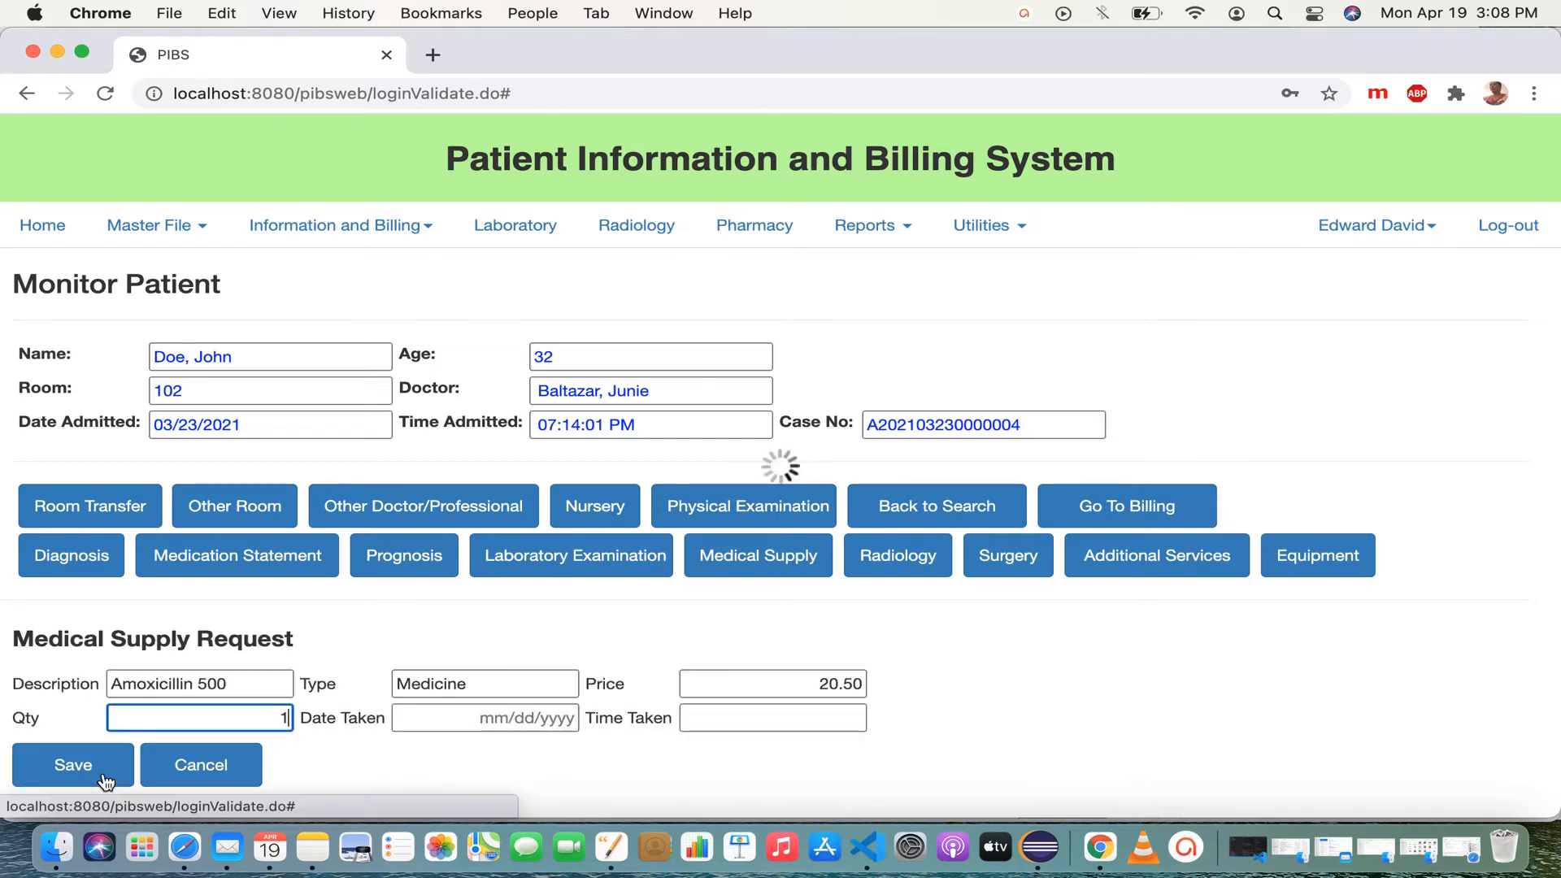
Step: Set the second Amoxicillin 500 request's date taken to 04/18/2021 and time taken to 12PM, and save it
click(488, 720)
click(420, 654)
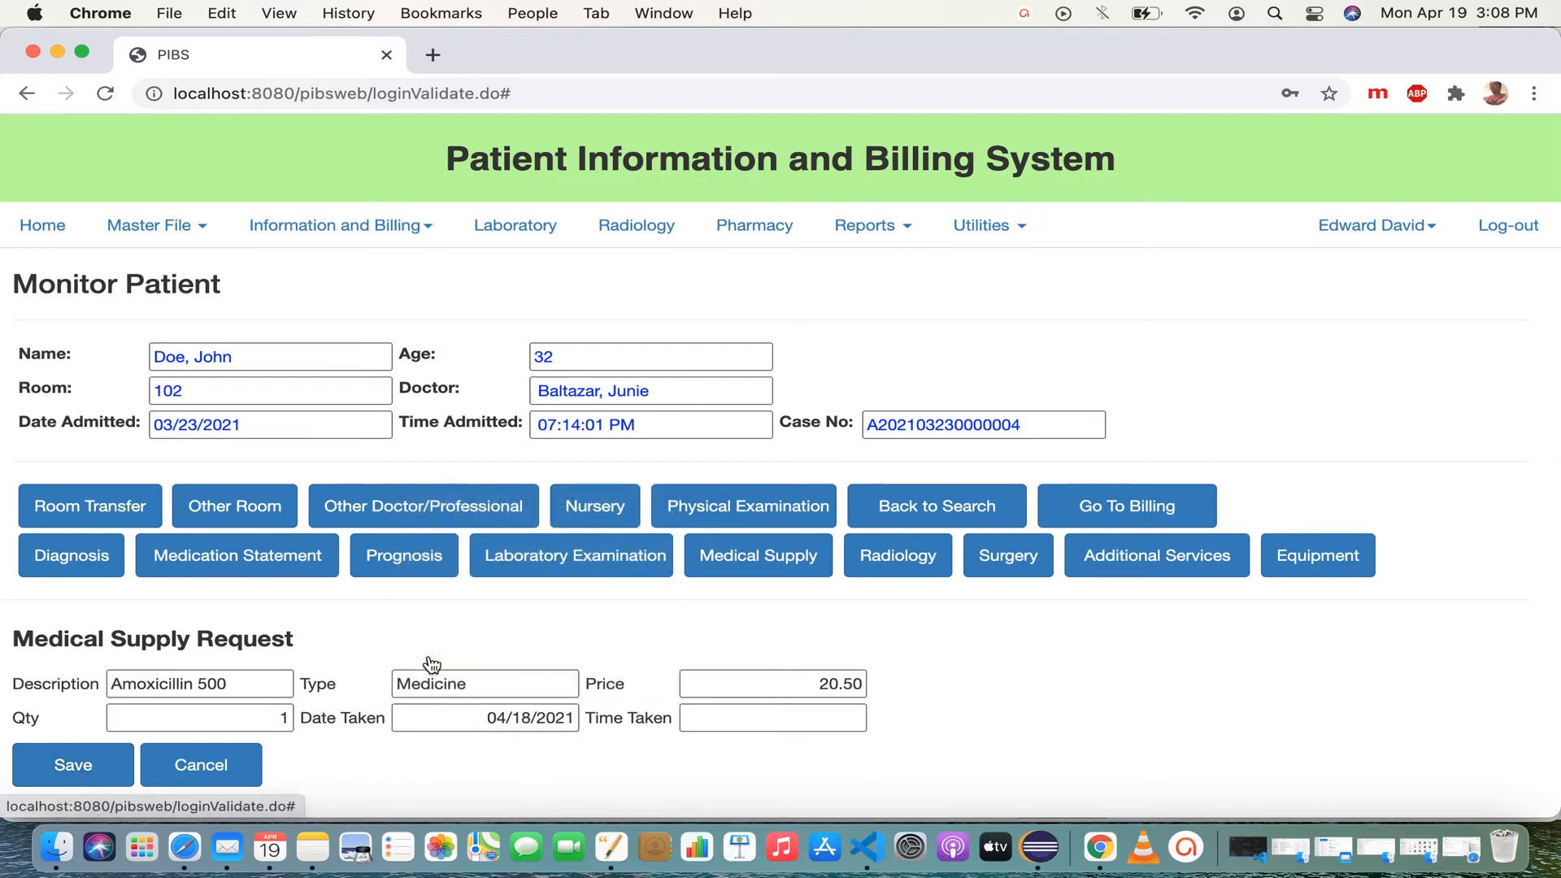
click(730, 725)
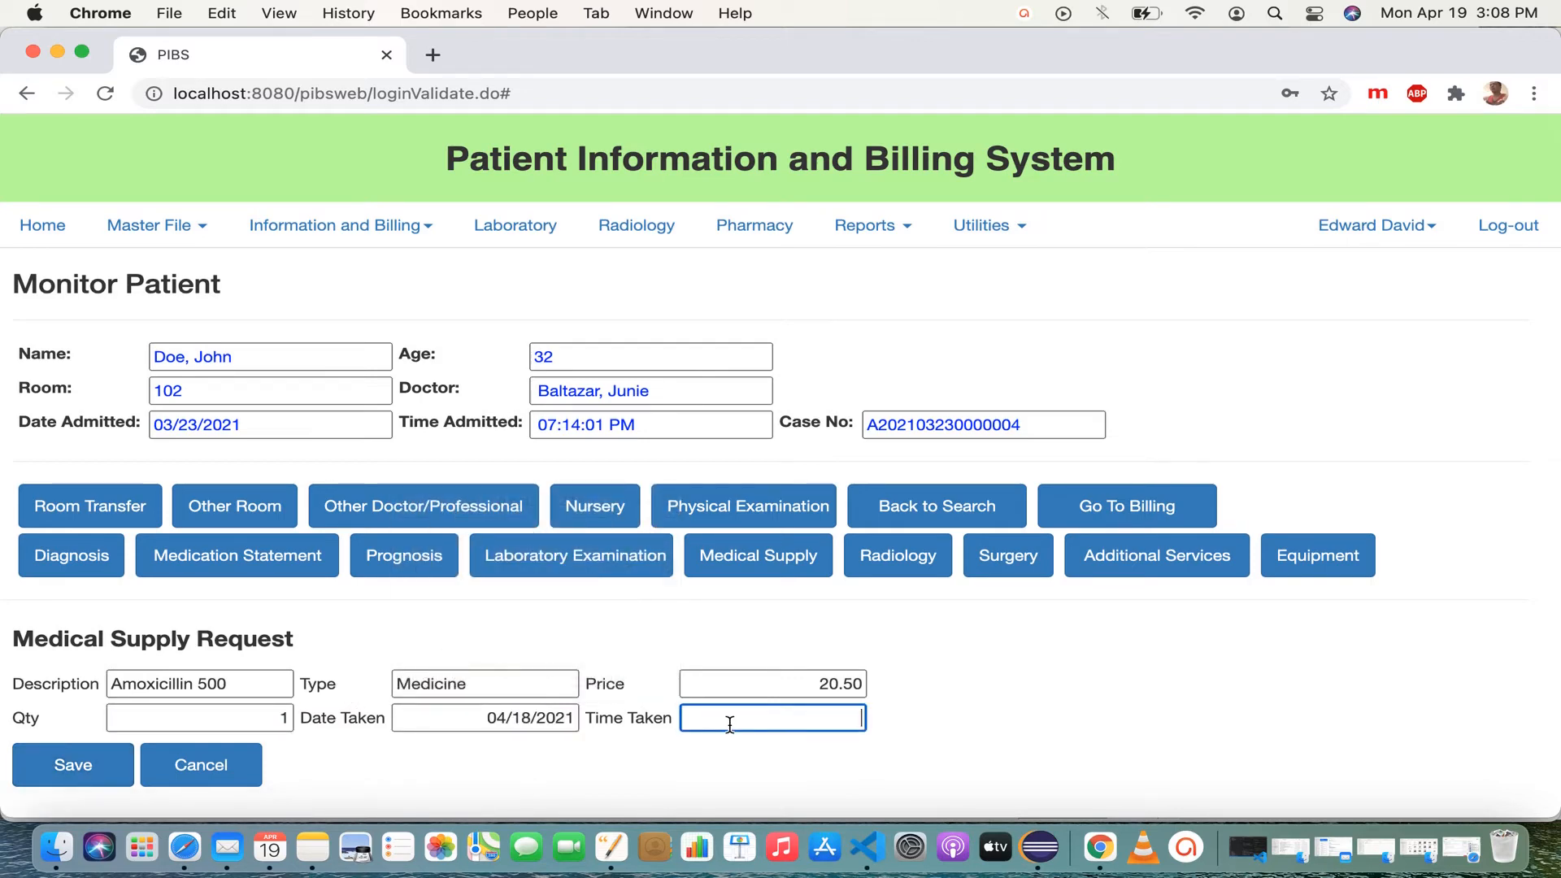
text(12PM)
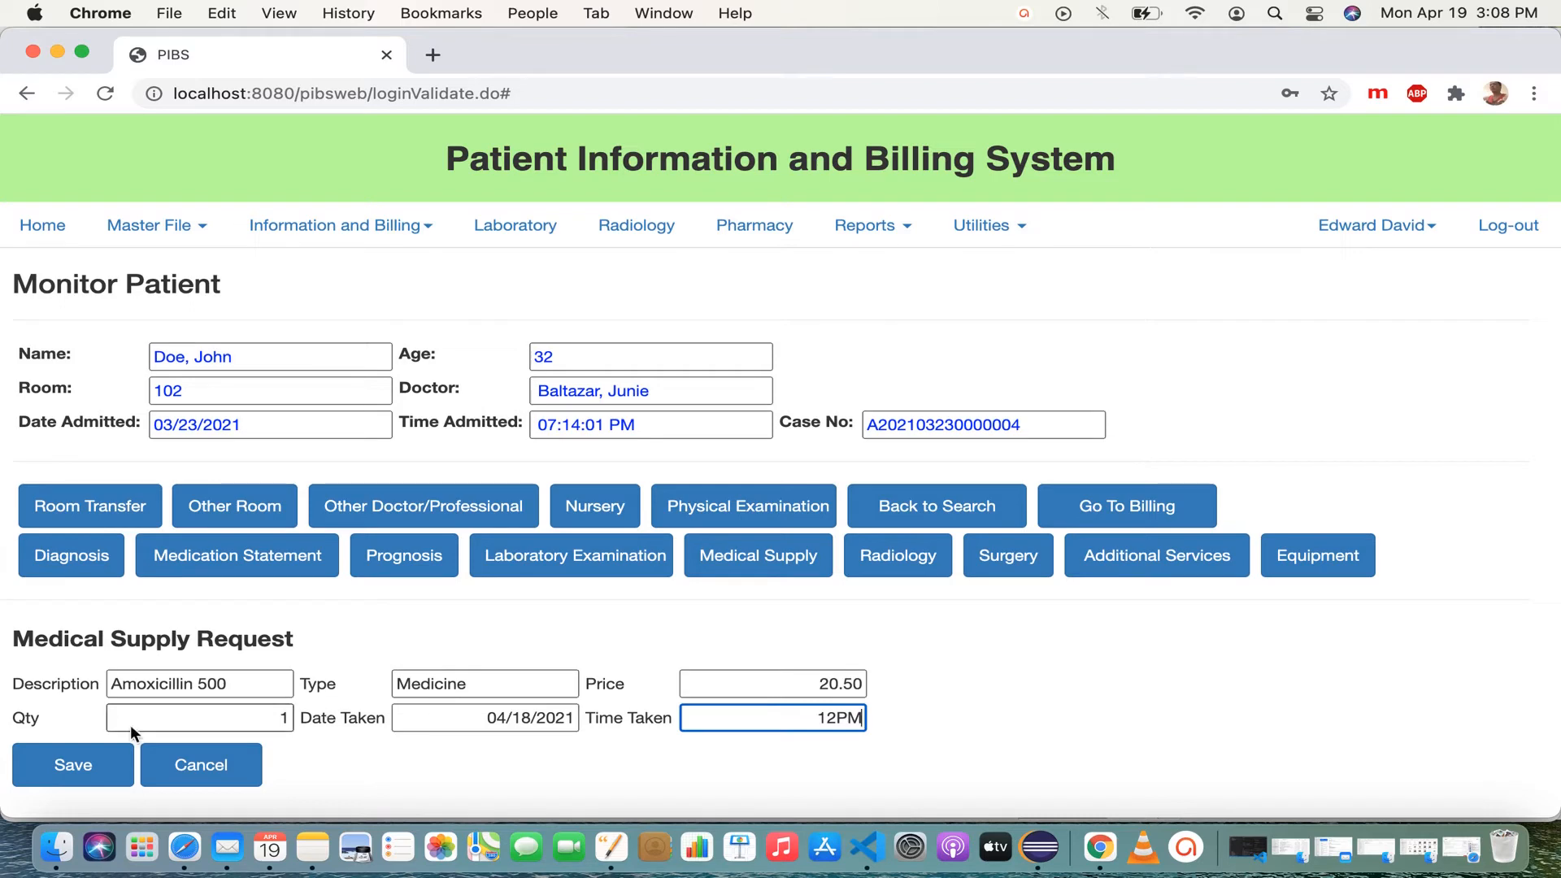
click(99, 763)
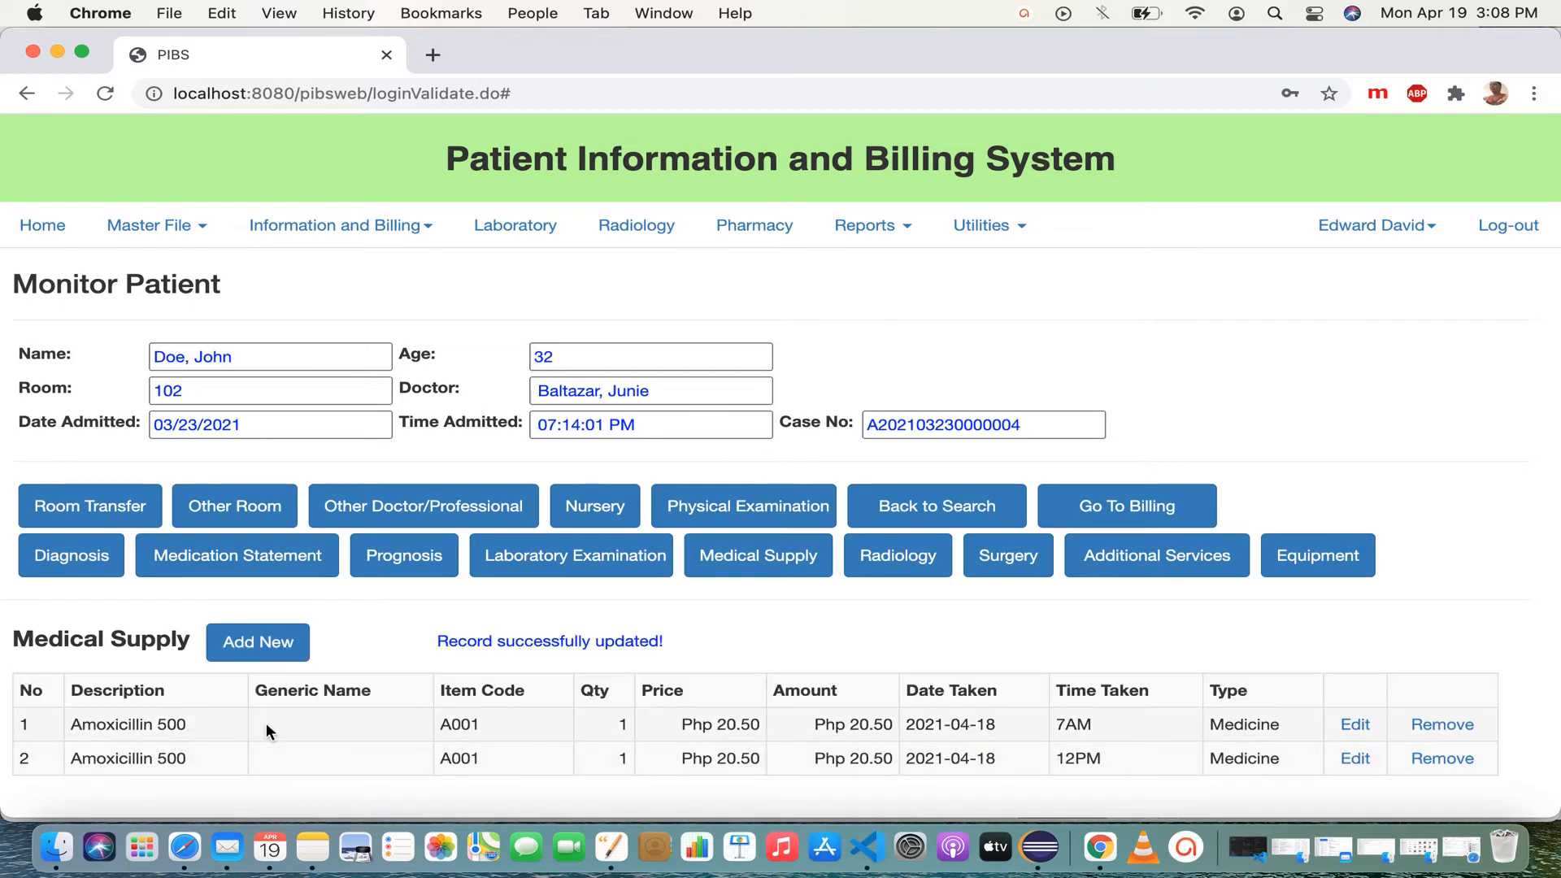
Step: Start a third medical supply request, search the supplies for "amo" and select Amoxicillin 500
click(259, 644)
text(am)
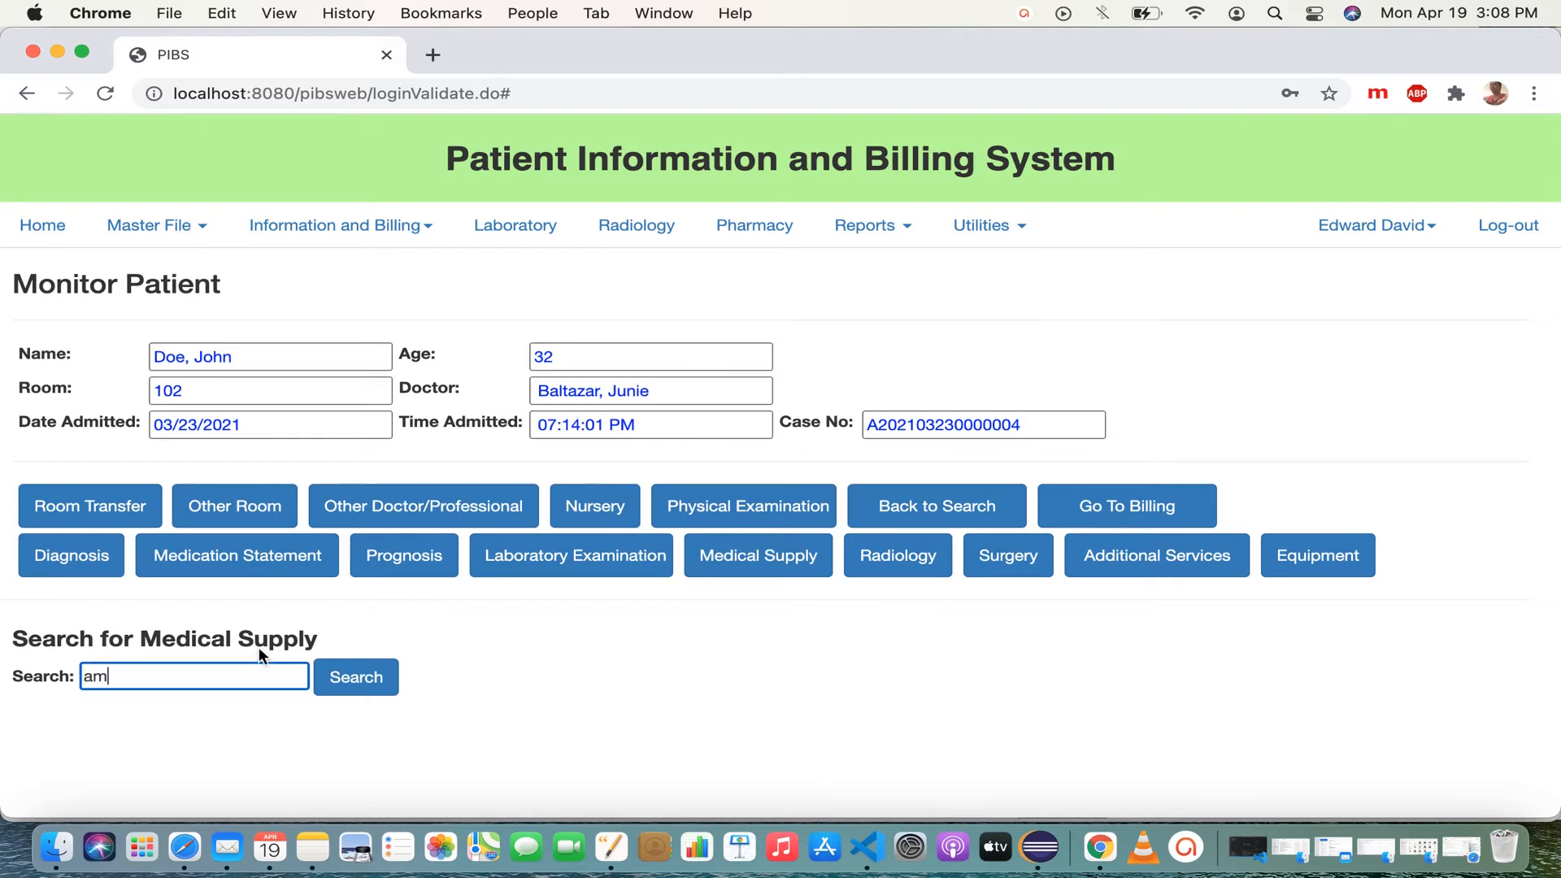
text(o)
scroll(454, 681, down, 1)
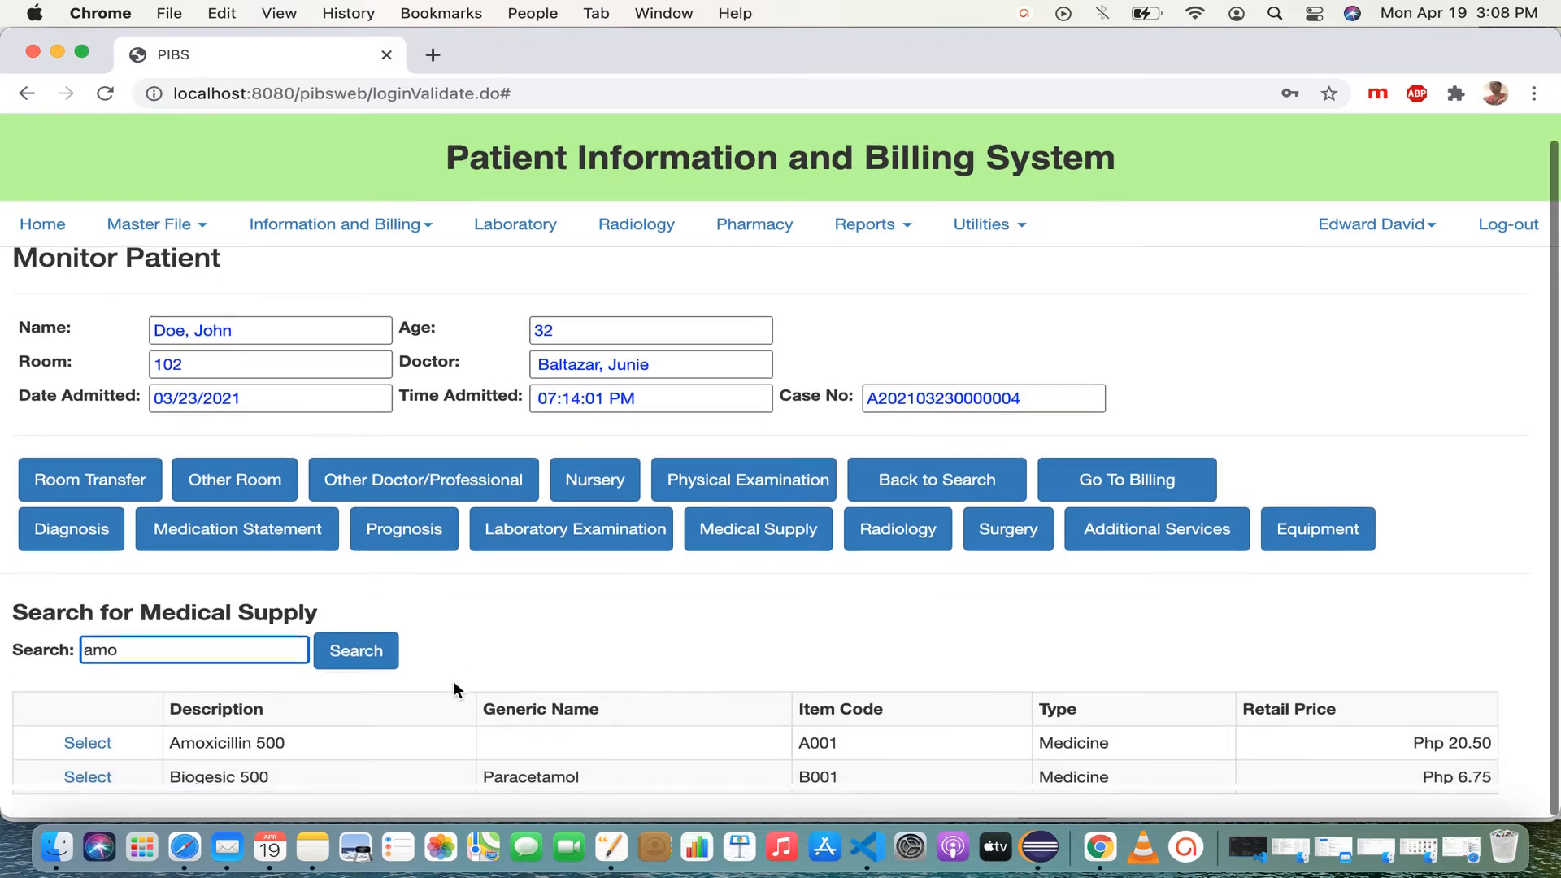
click(88, 743)
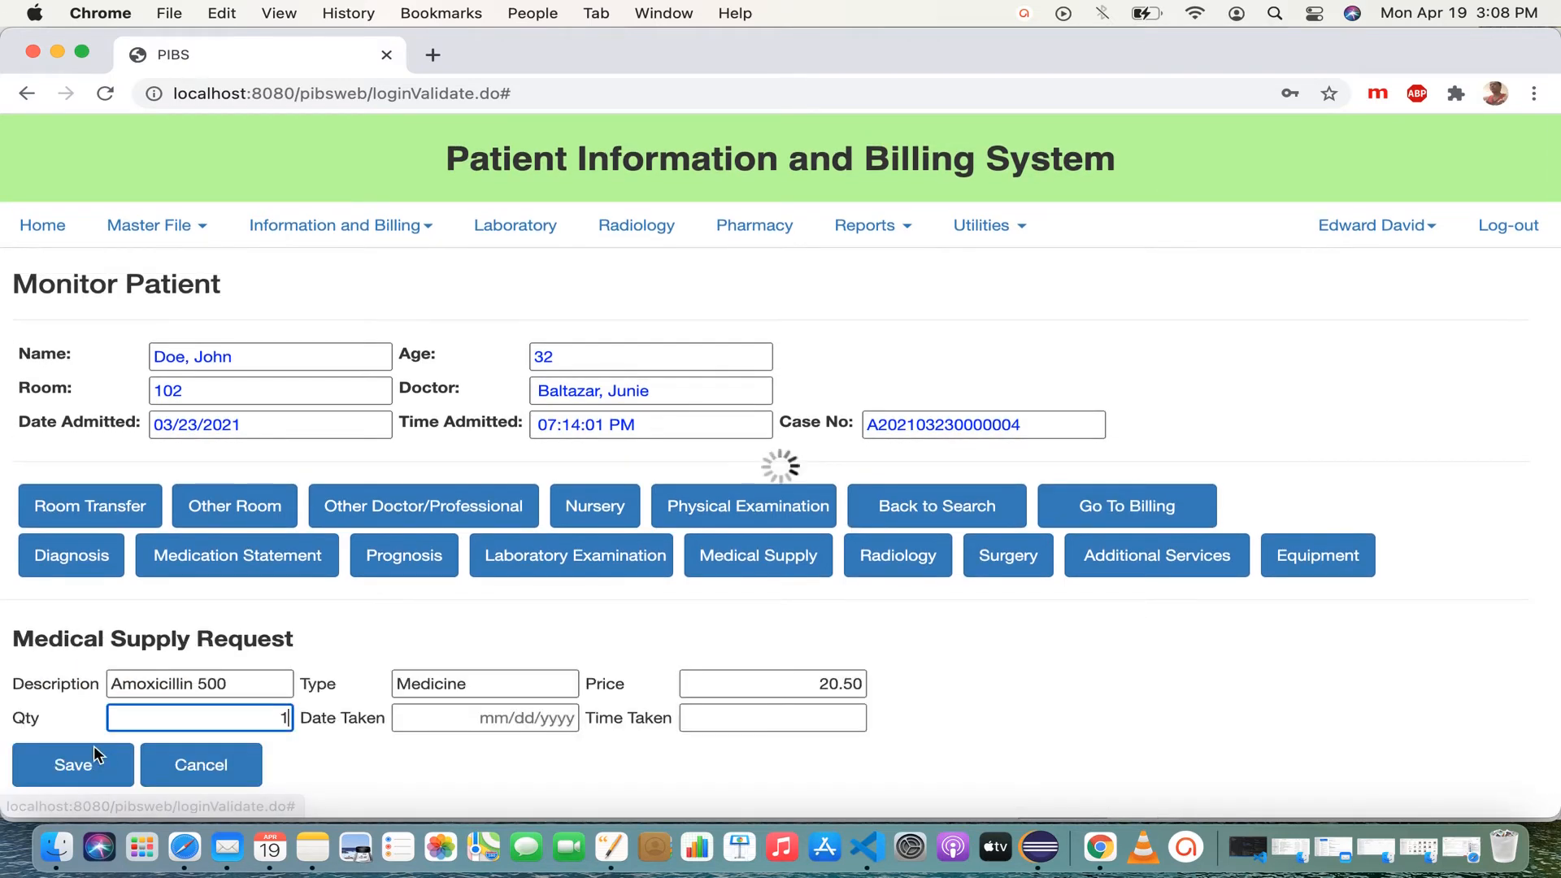
Step: Set the third Amoxicillin 500 request's date taken to 04/18/2021 and time taken to 6PM, and save it
click(489, 717)
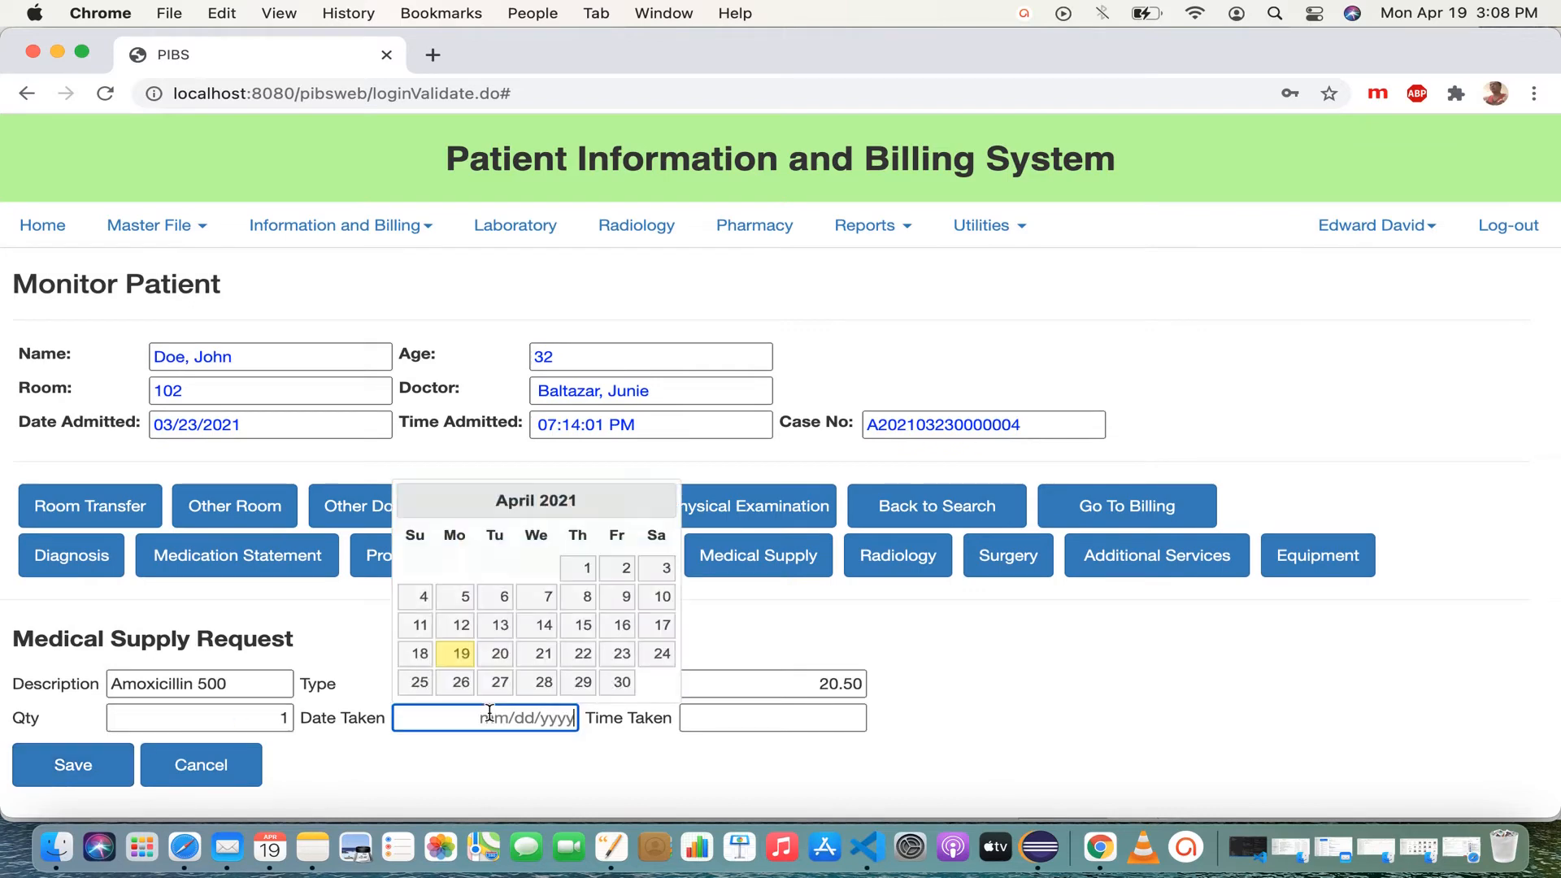
click(421, 654)
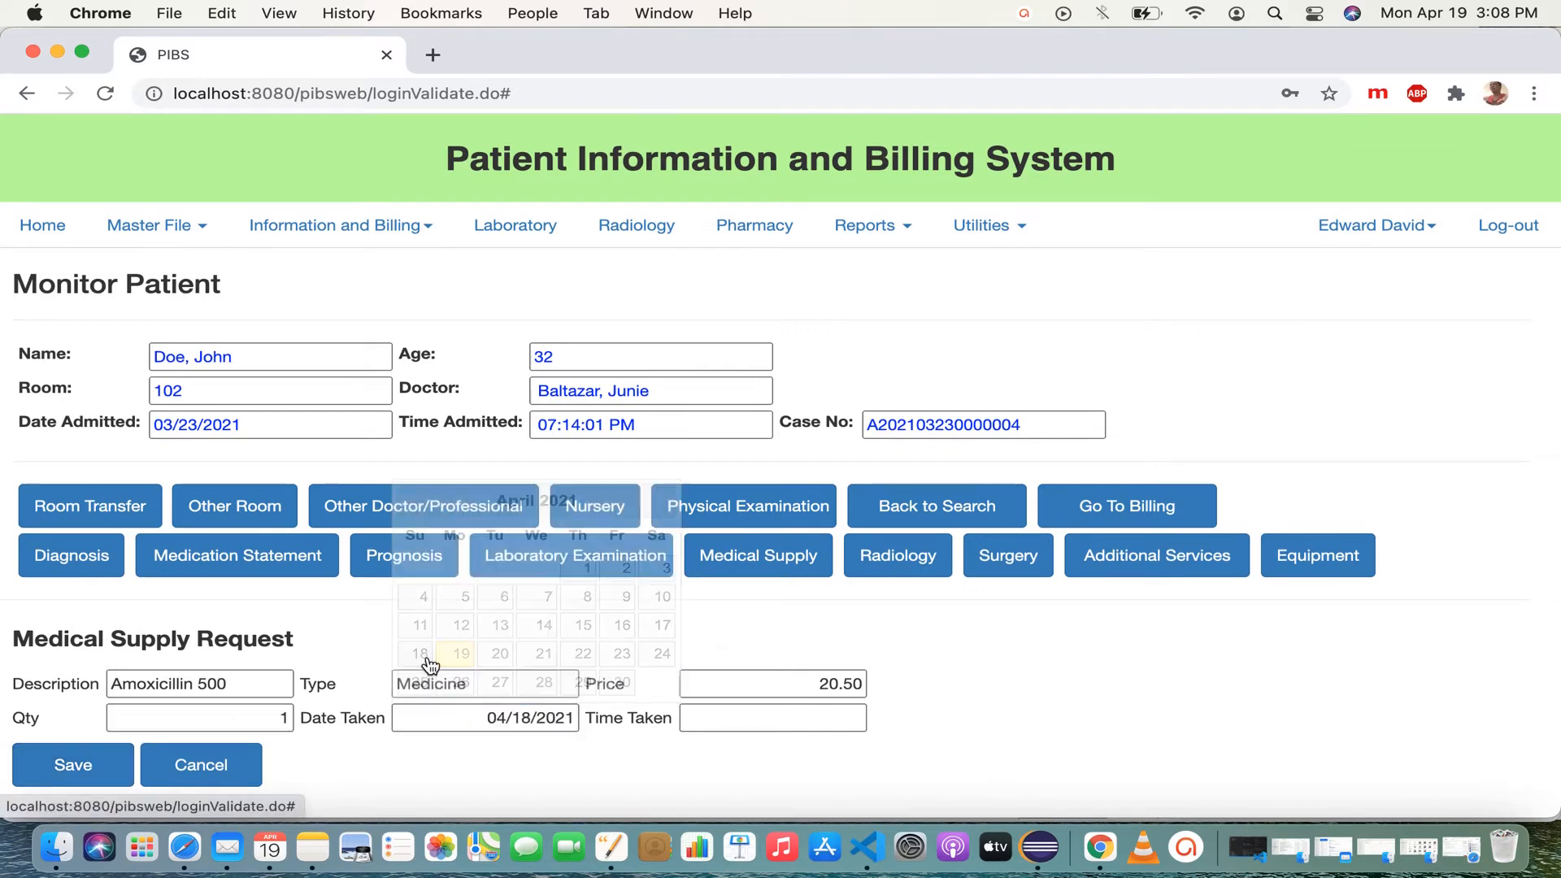
click(761, 717)
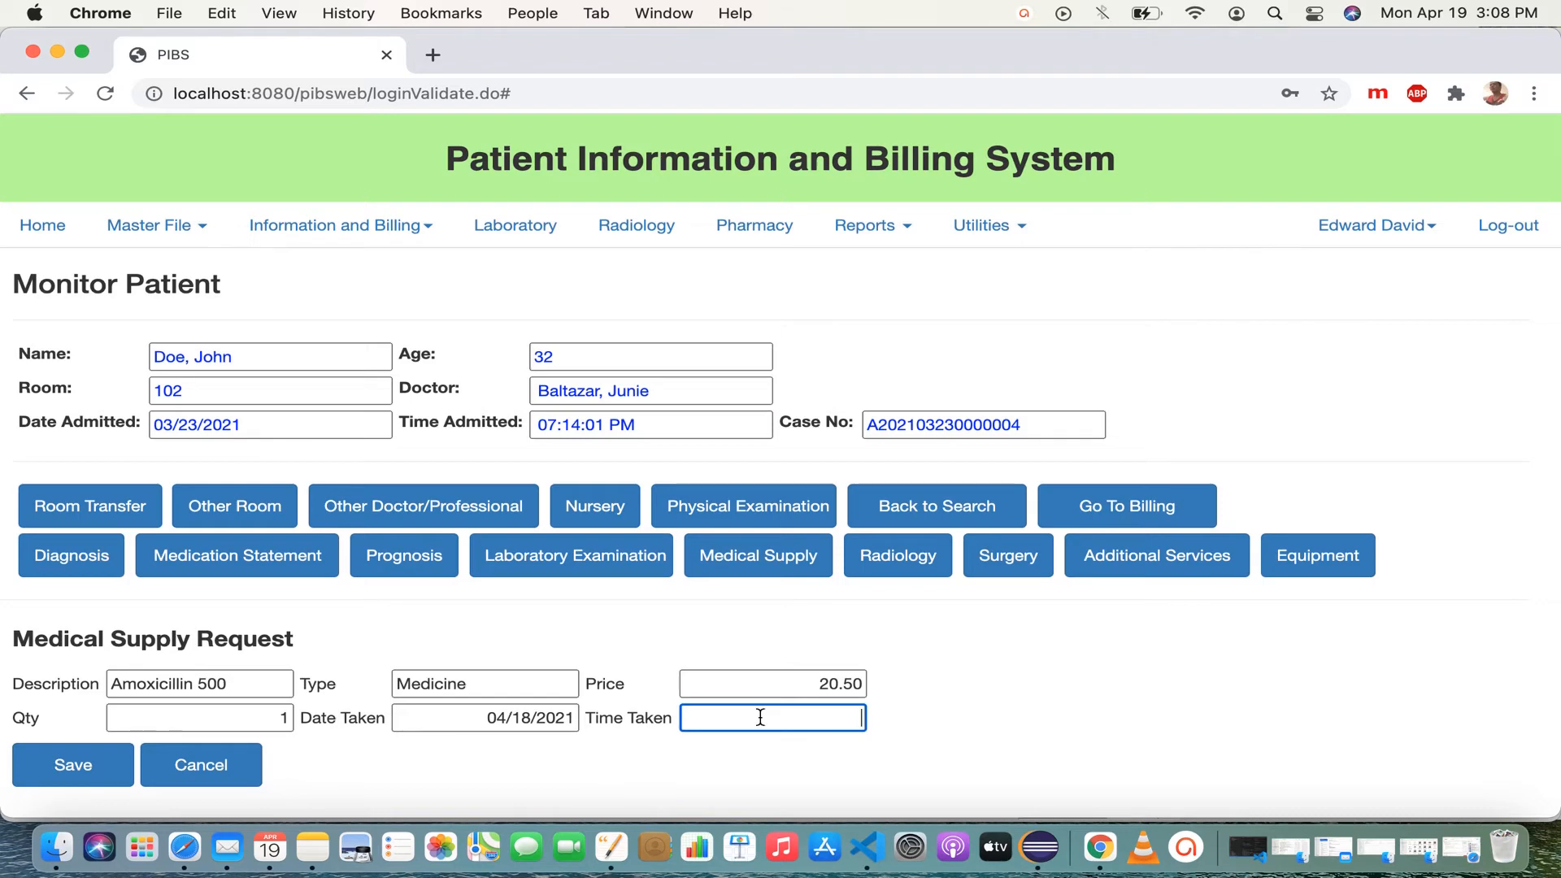
text(6PM)
click(96, 763)
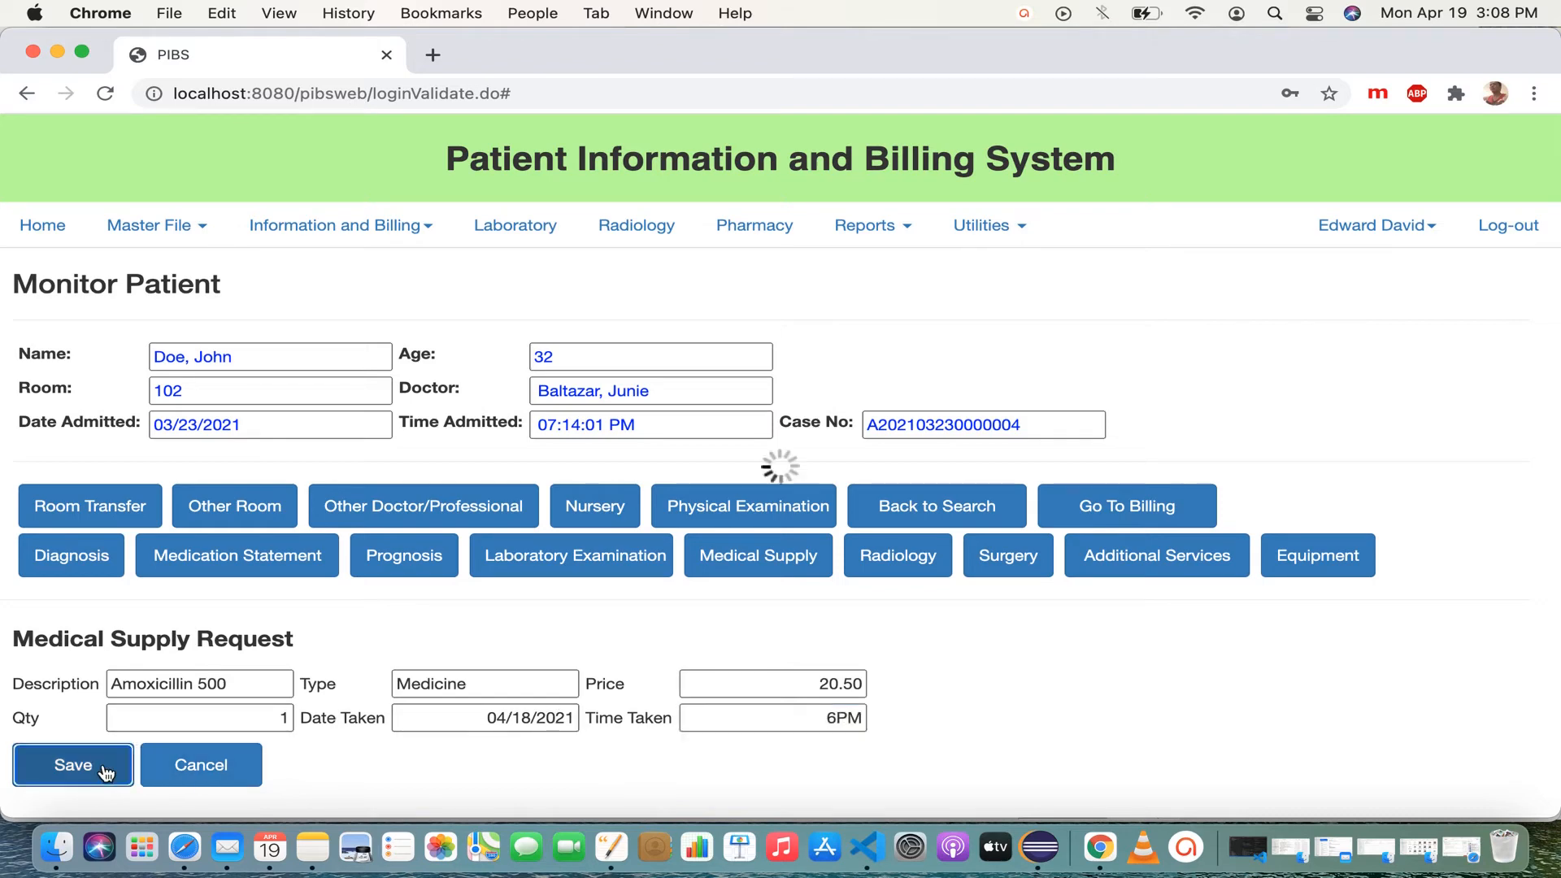
scroll(309, 729, down, 1)
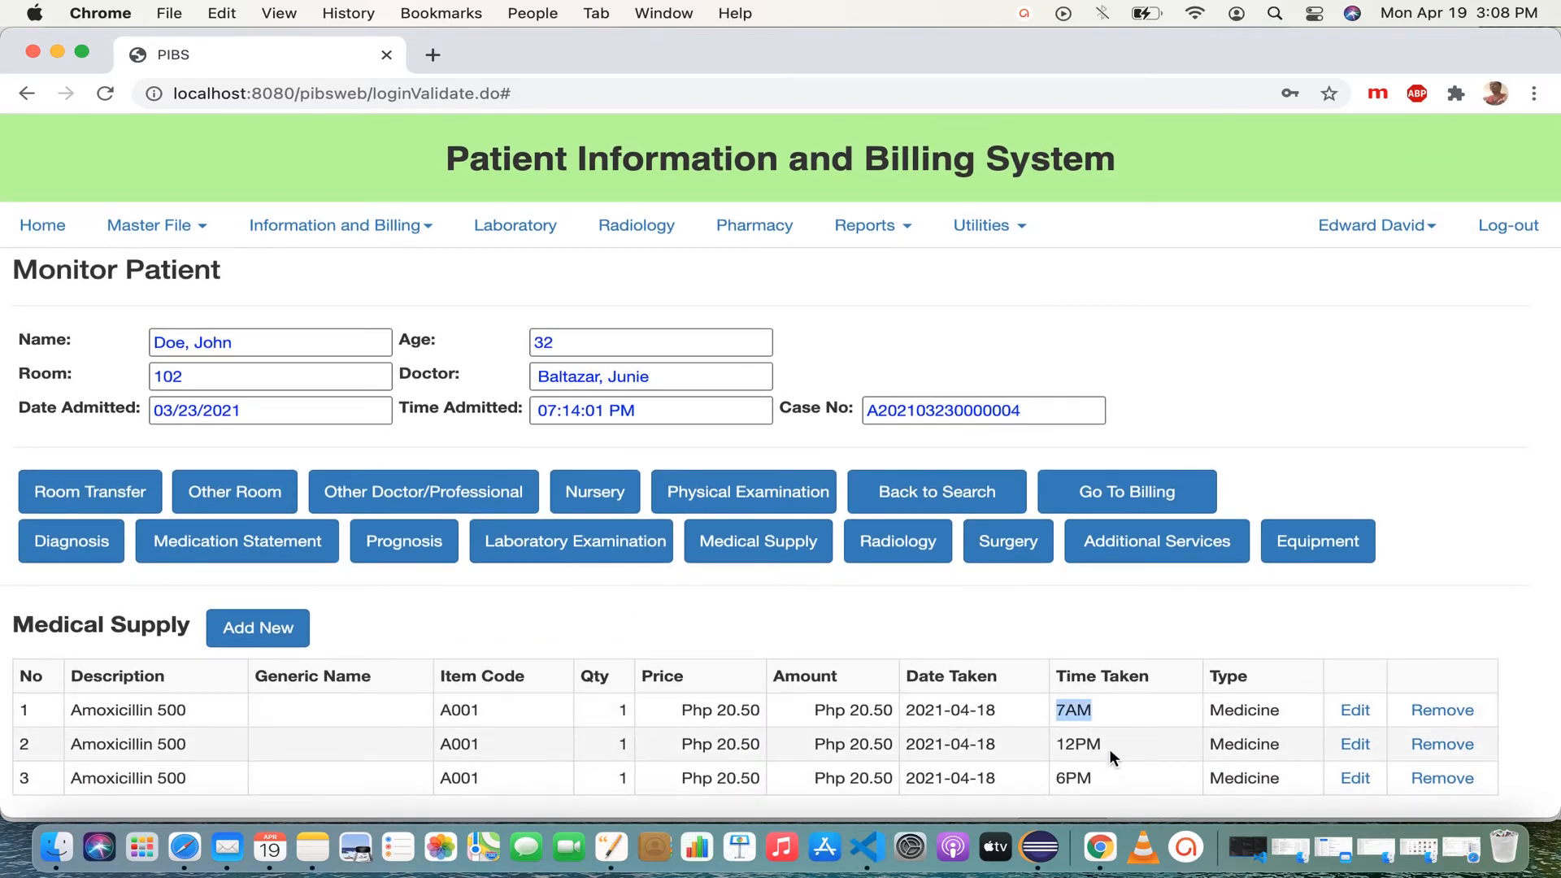
drag(1109, 749, 1078, 787)
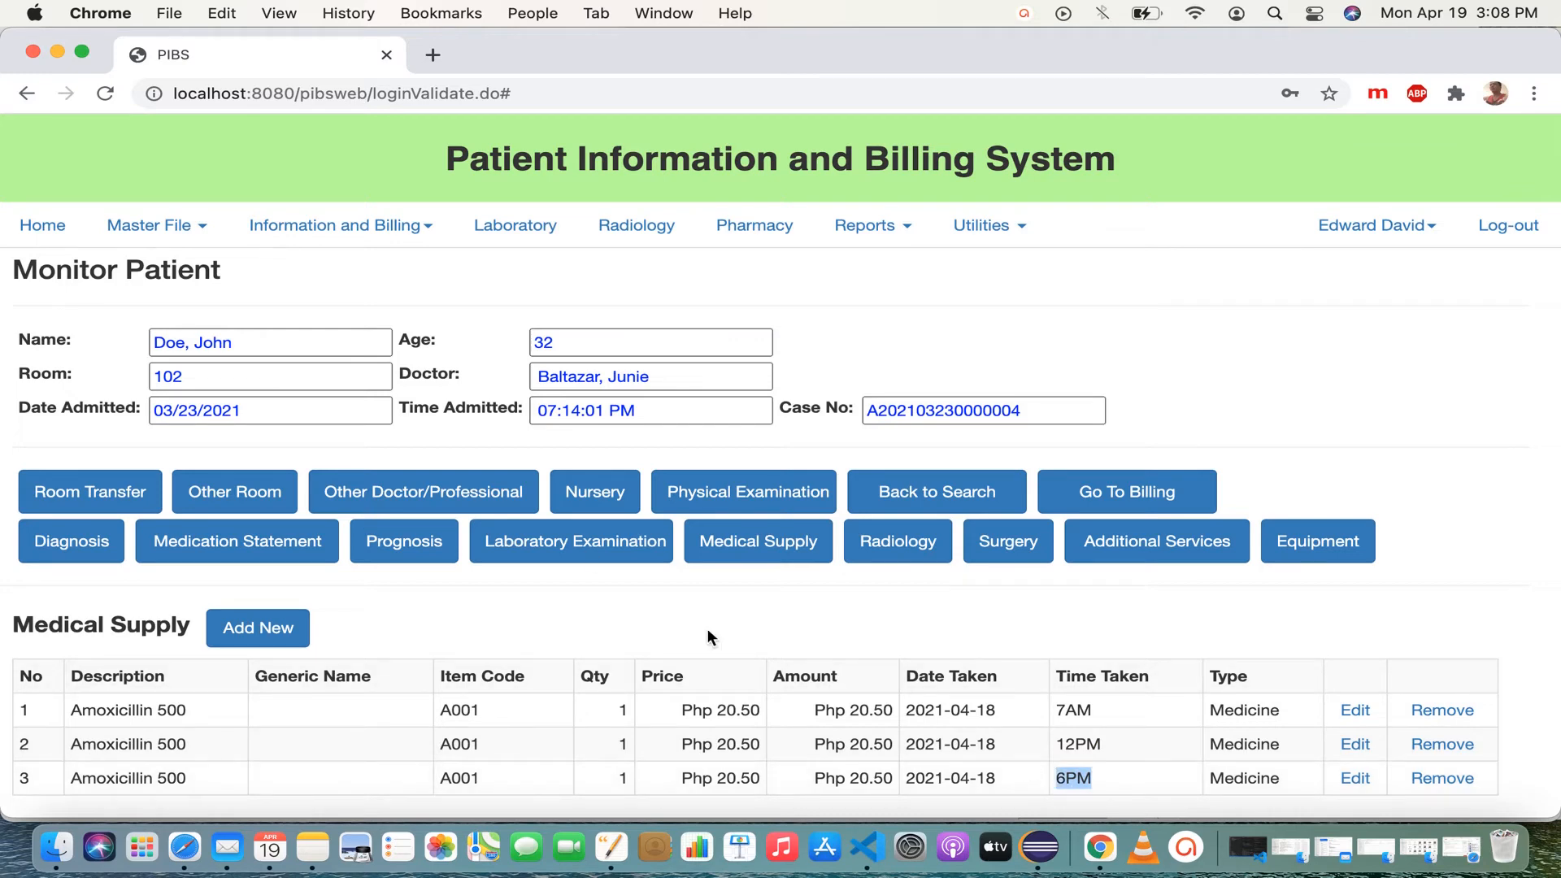
Step: Start a new radiology request for the patient, search the procedures for "a" and select Endoscopic Ultrasound
click(894, 553)
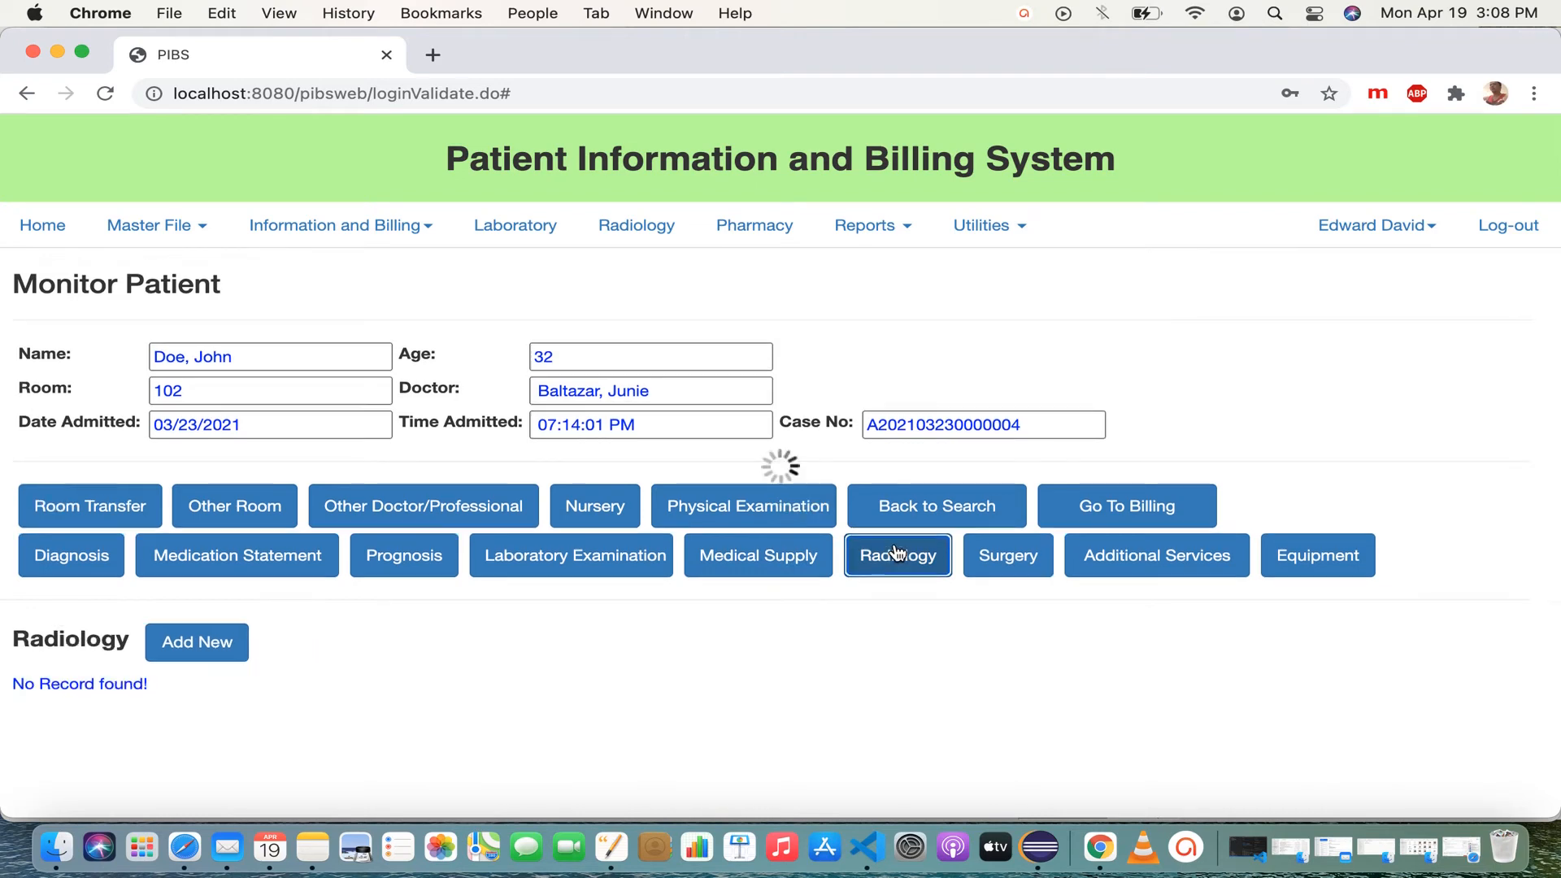
click(234, 660)
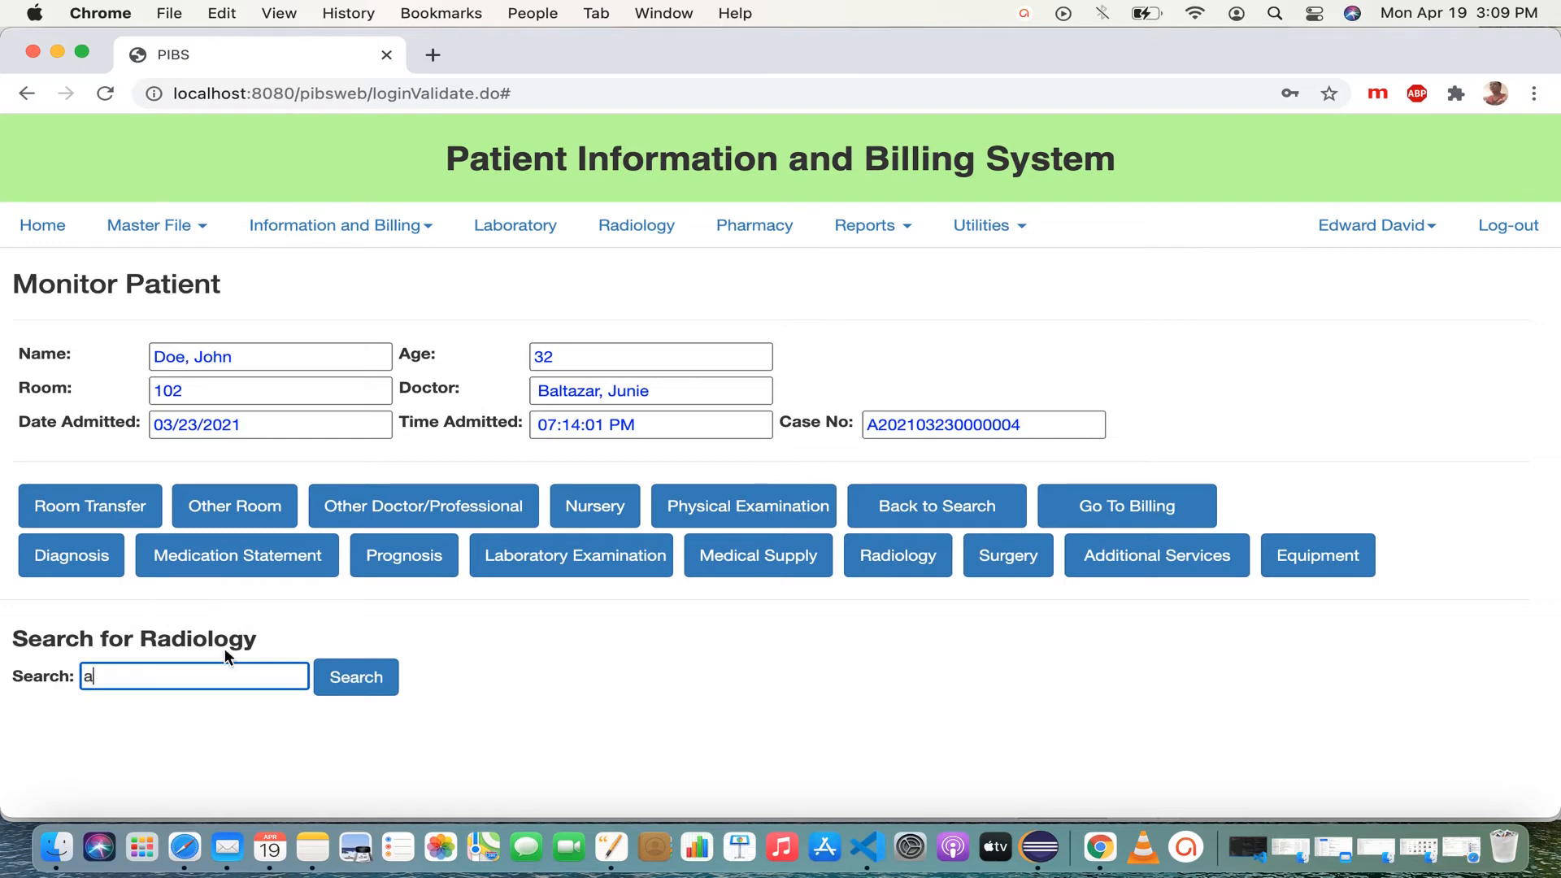
text(a)
key(Return)
scroll(508, 676, down, 1)
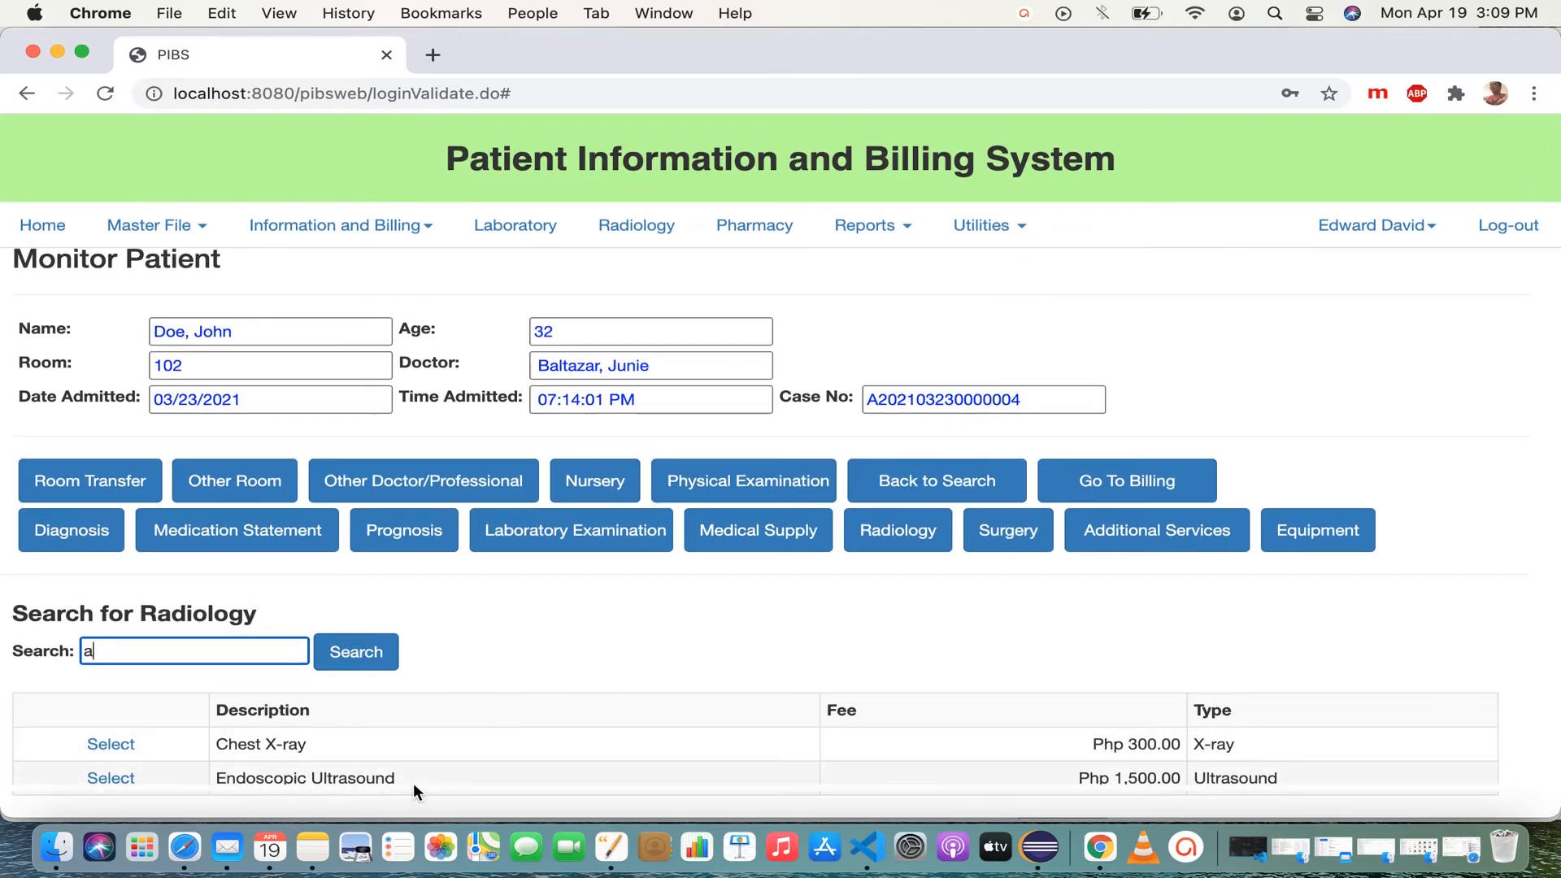
drag(414, 783, 216, 778)
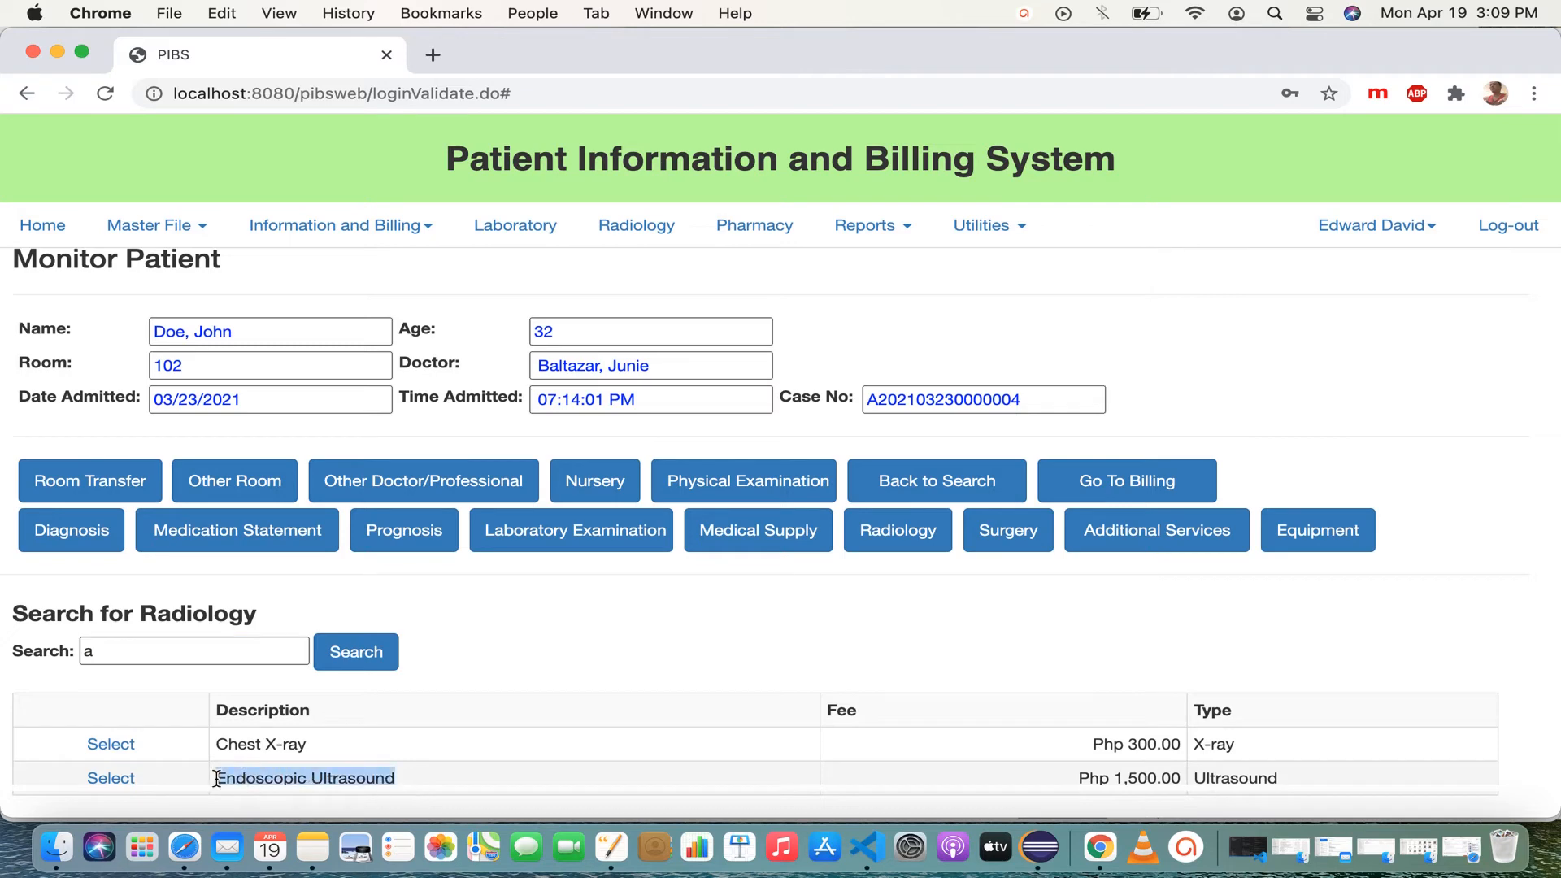
click(114, 779)
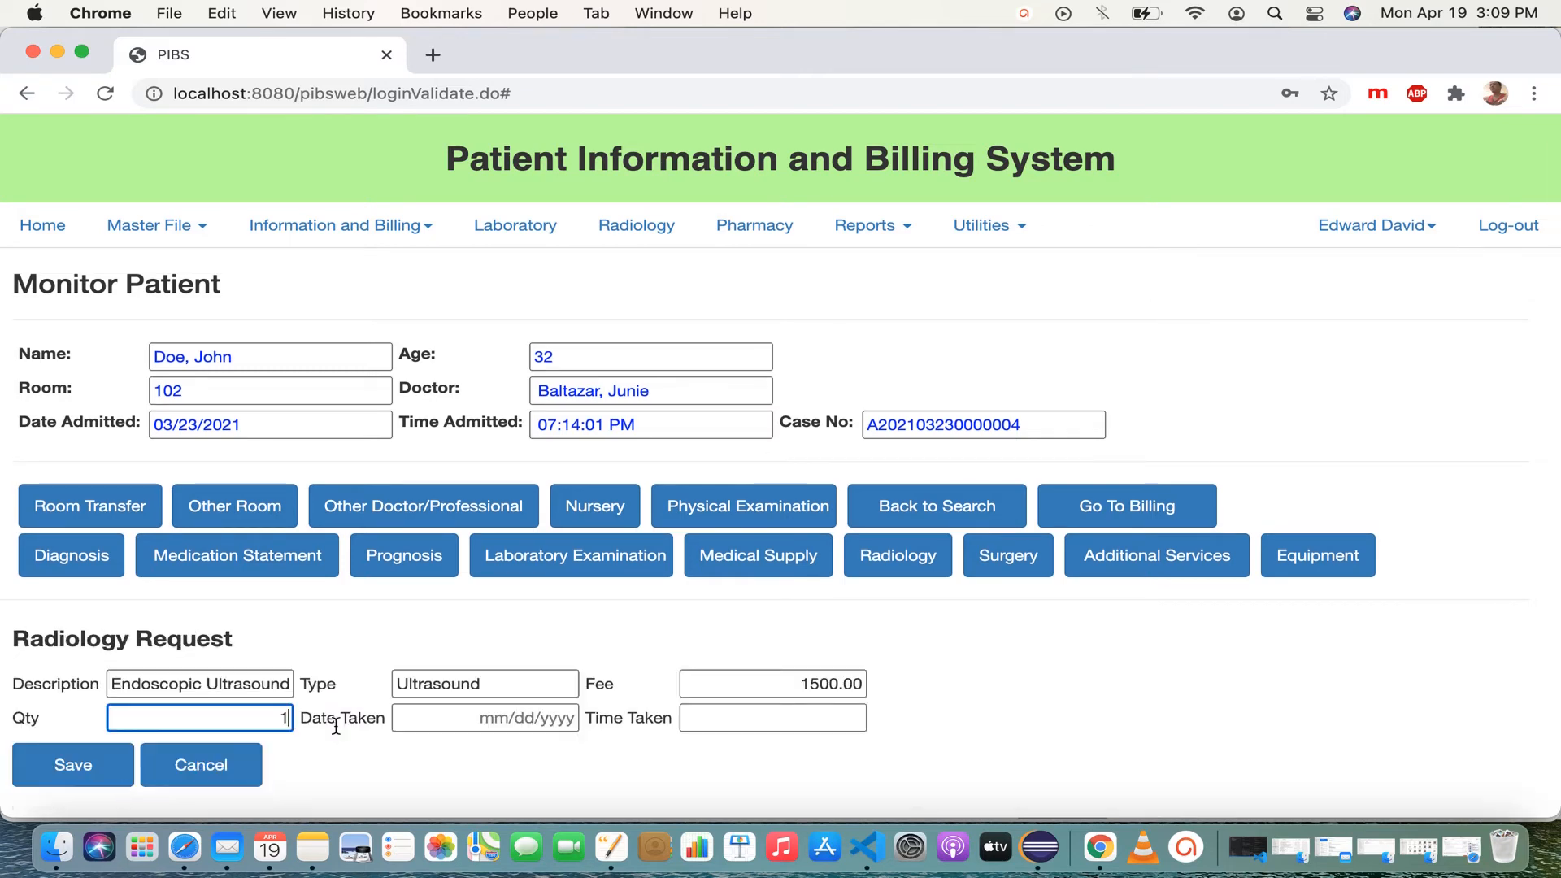
Step: Set the Endoscopic Ultrasound request's date taken to 04/17/2021 and time taken to 1PM, and save it
click(528, 722)
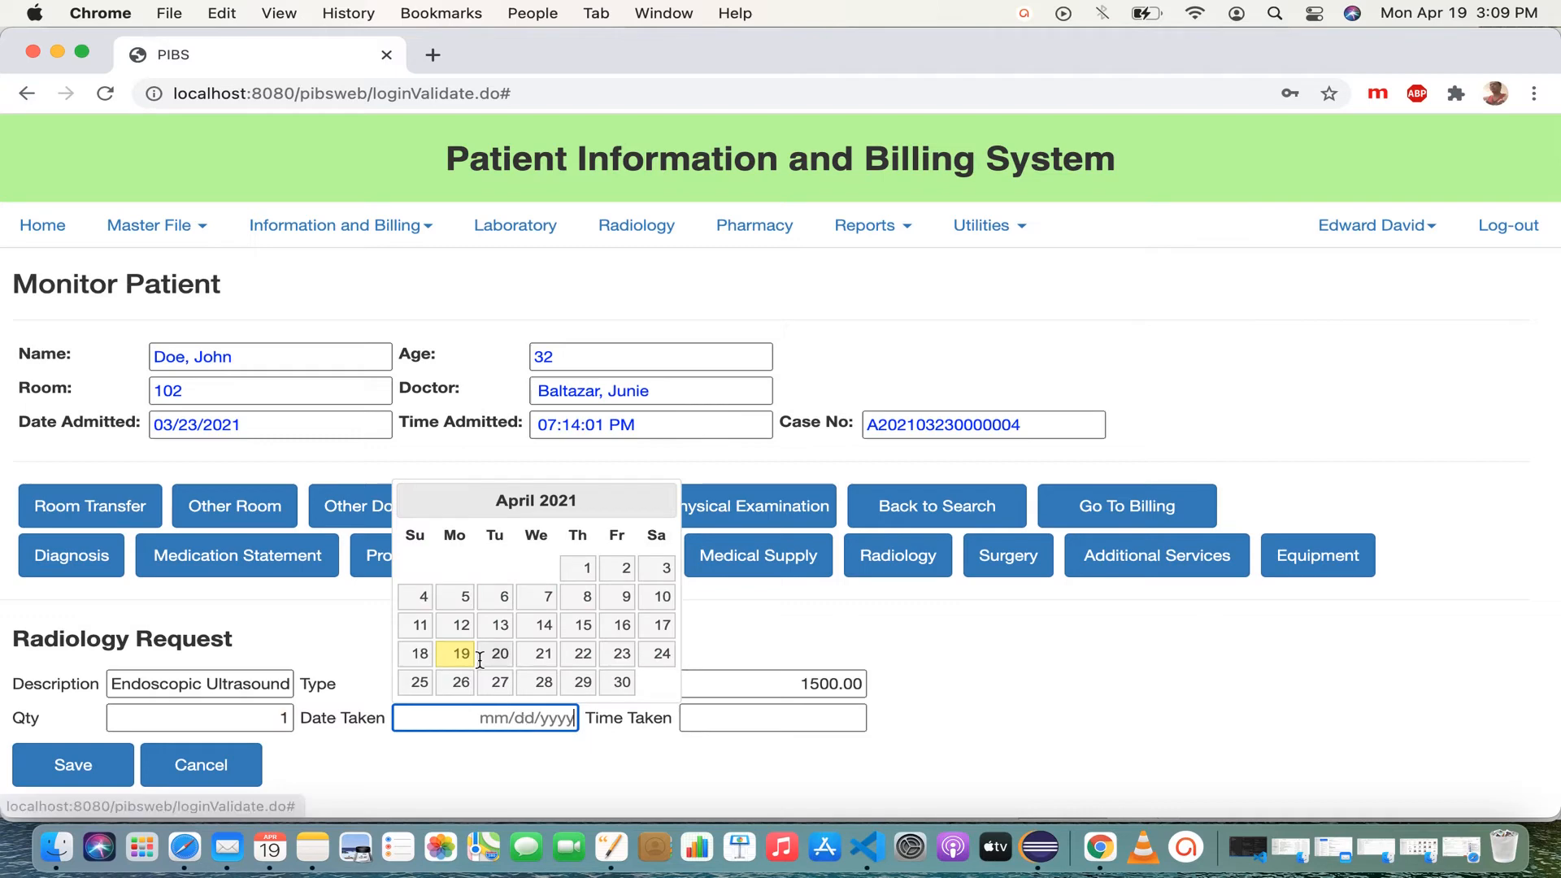
click(661, 628)
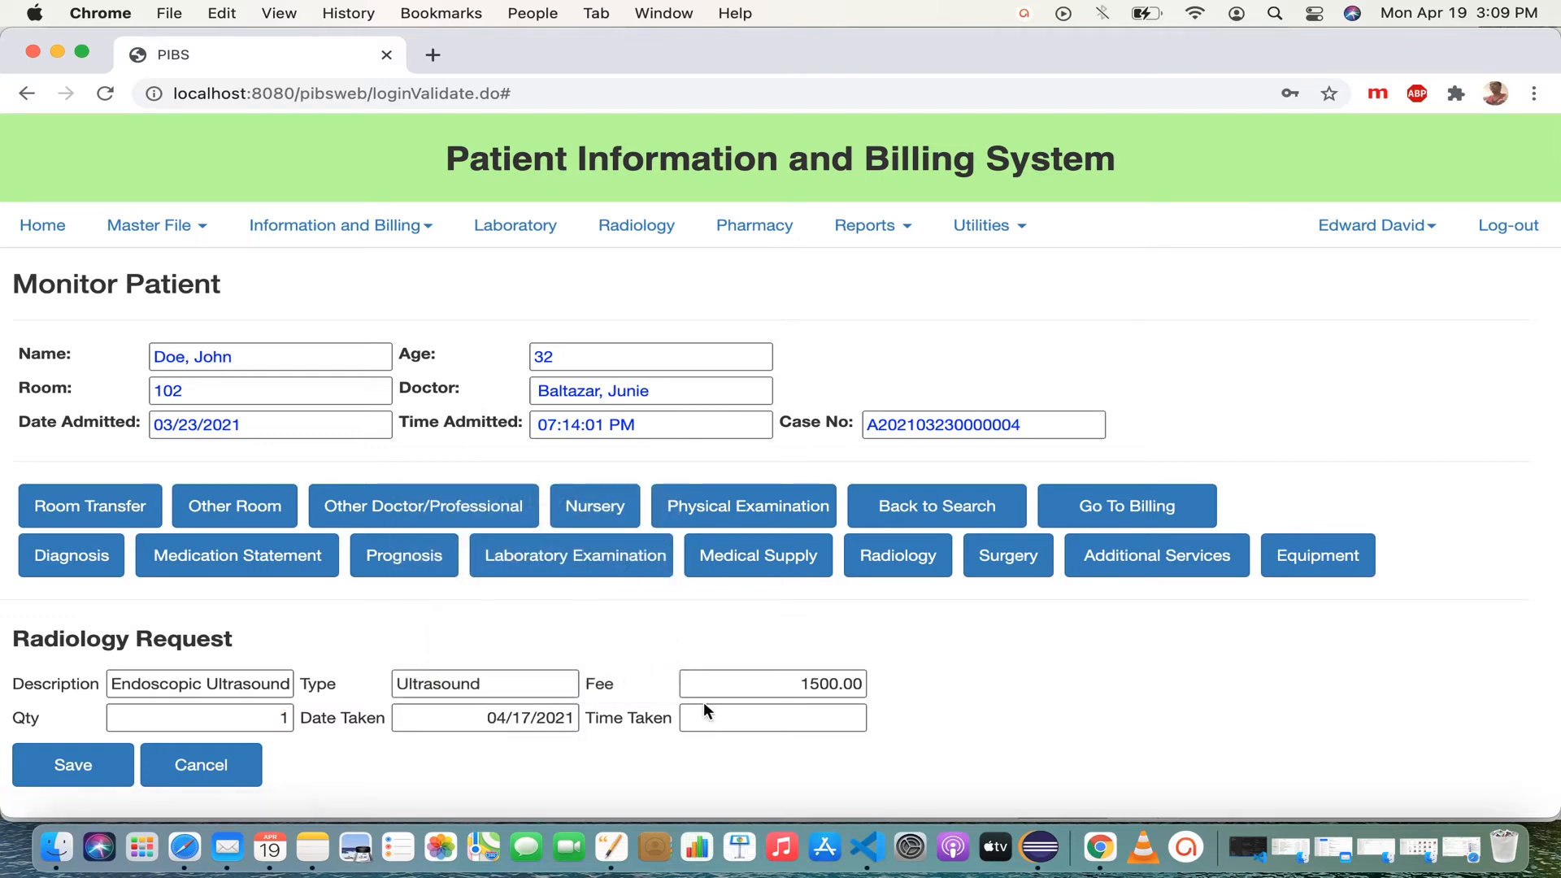
click(743, 722)
text(1PM)
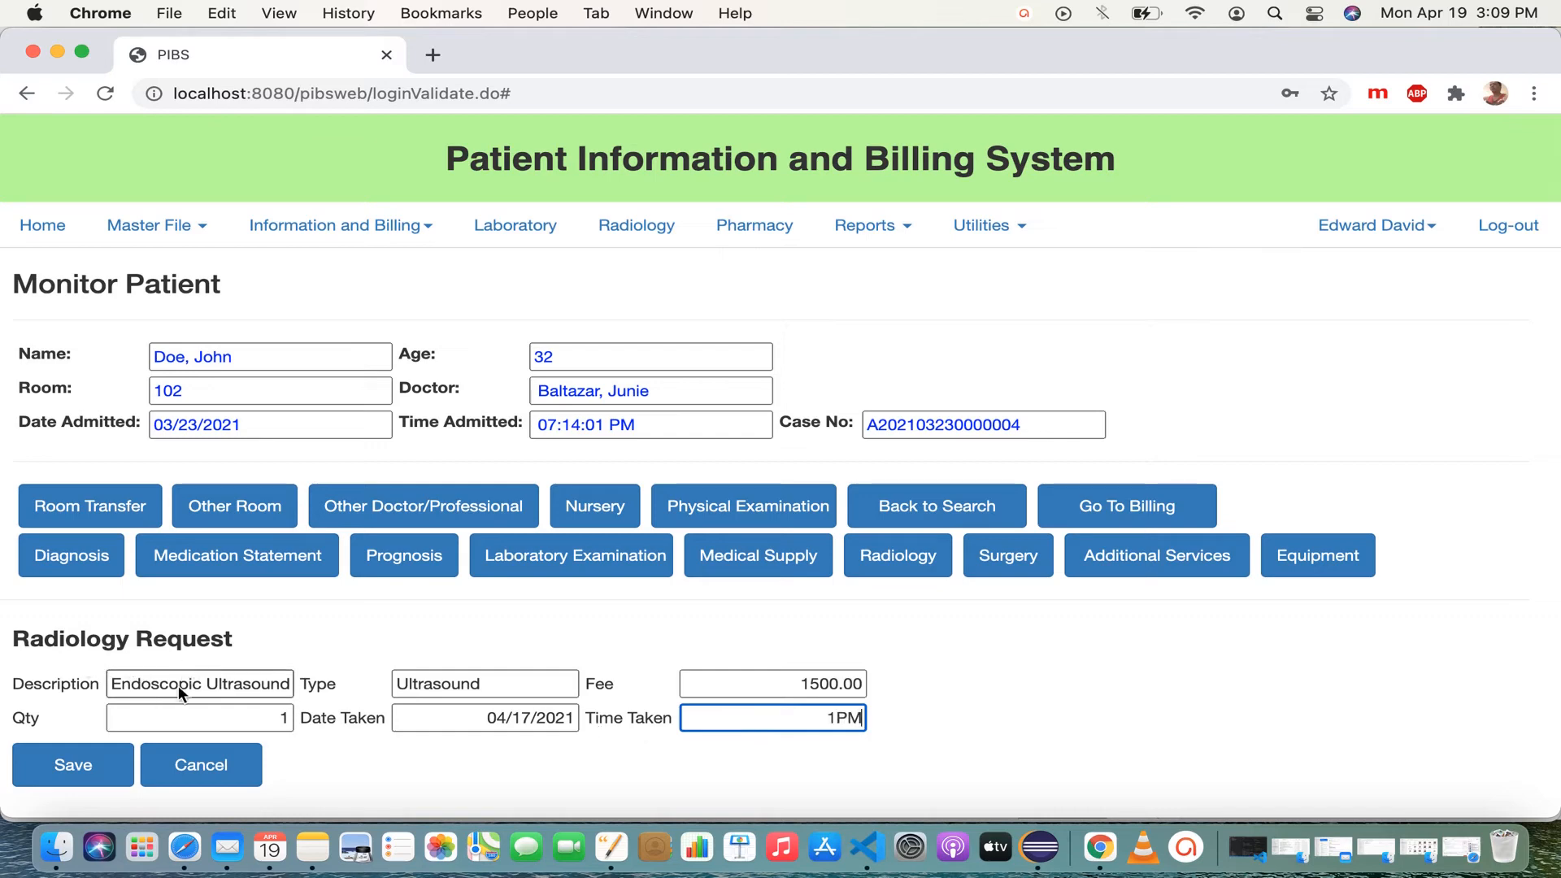
click(99, 780)
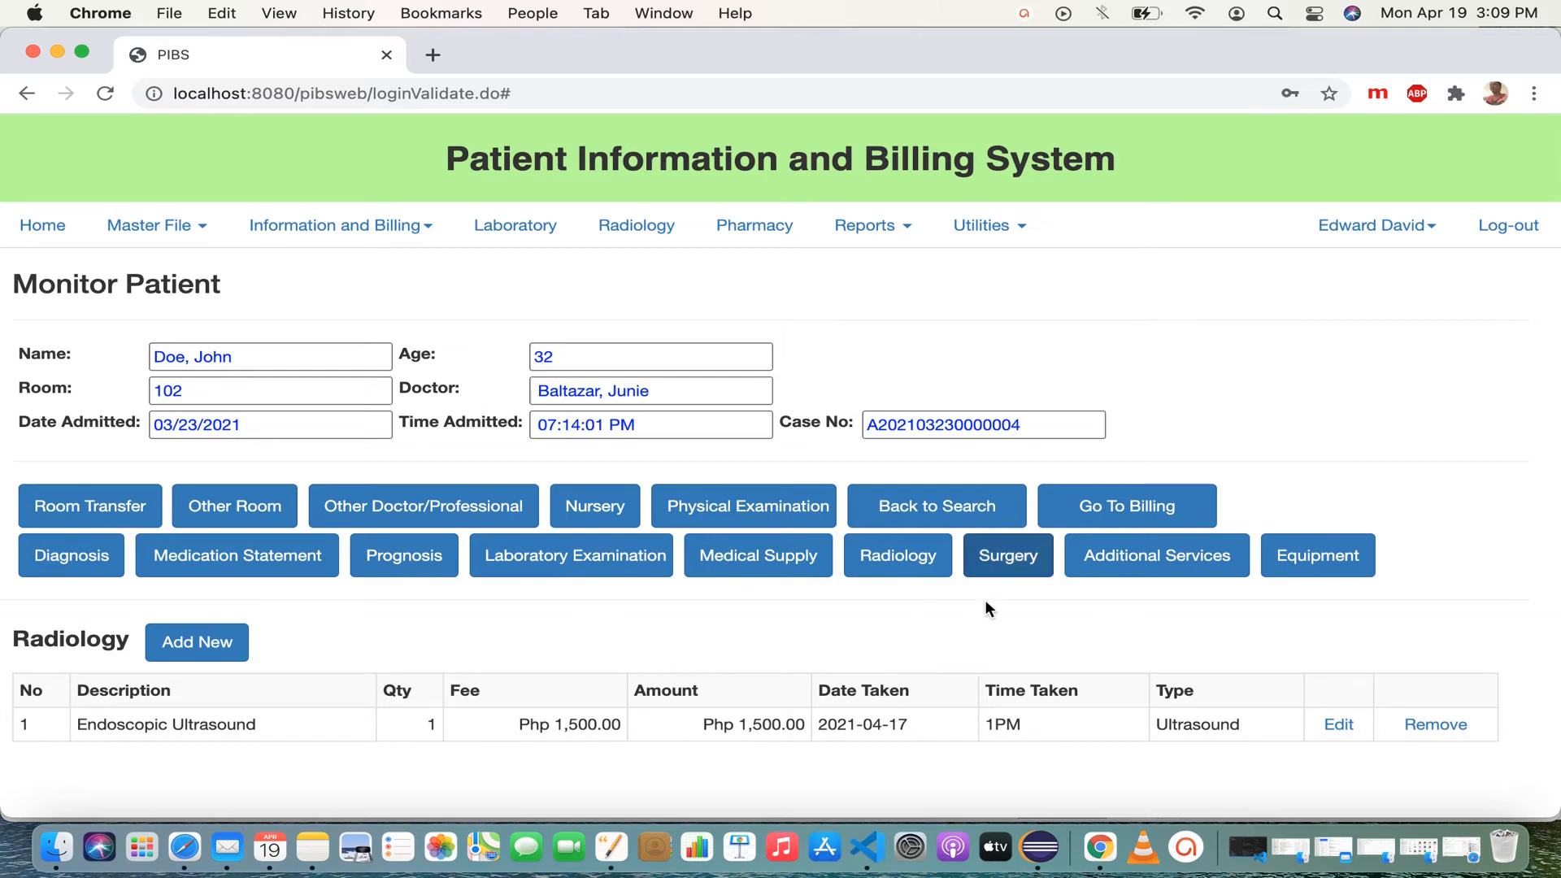
Step: View the patient's Surgery records and Additional Services records
click(1008, 556)
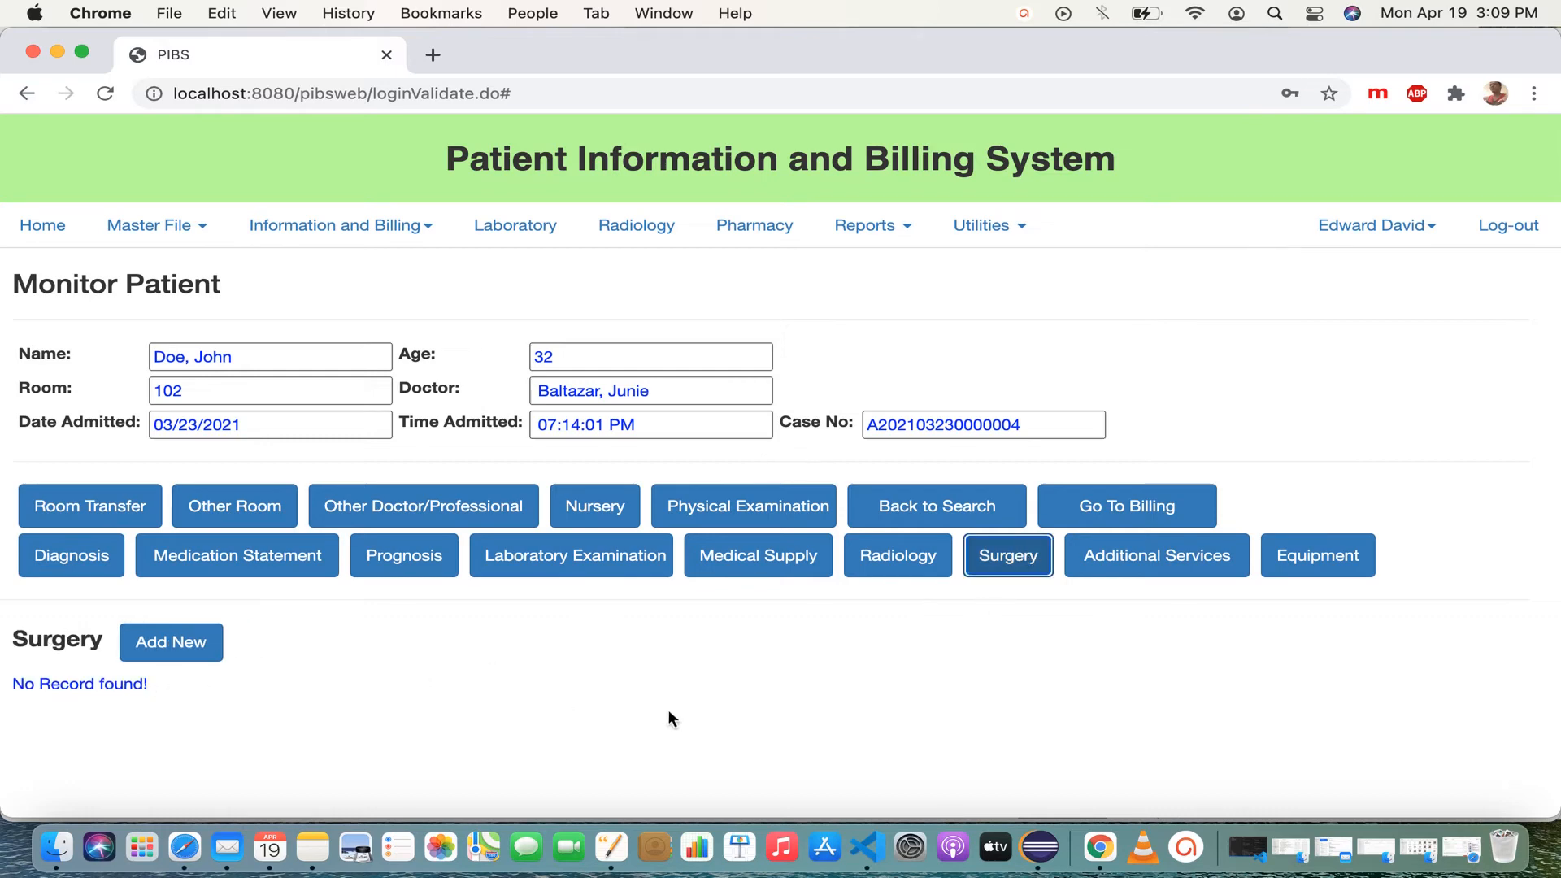
click(1145, 559)
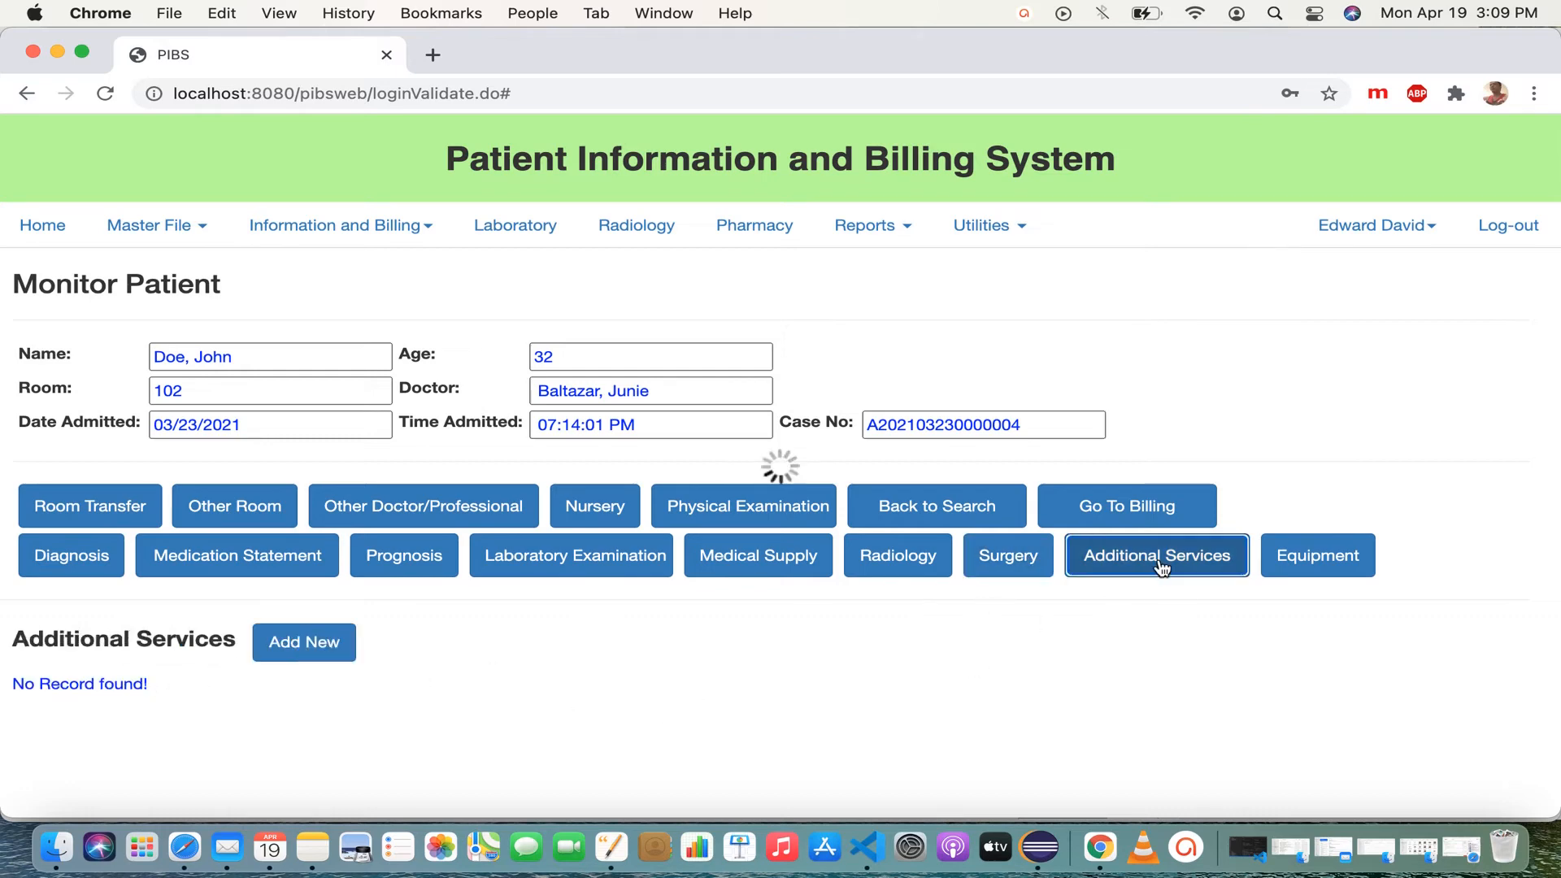
Step: Start a new equipment request for the patient, search the equipment for "vaco" and select Vacosan
click(1331, 562)
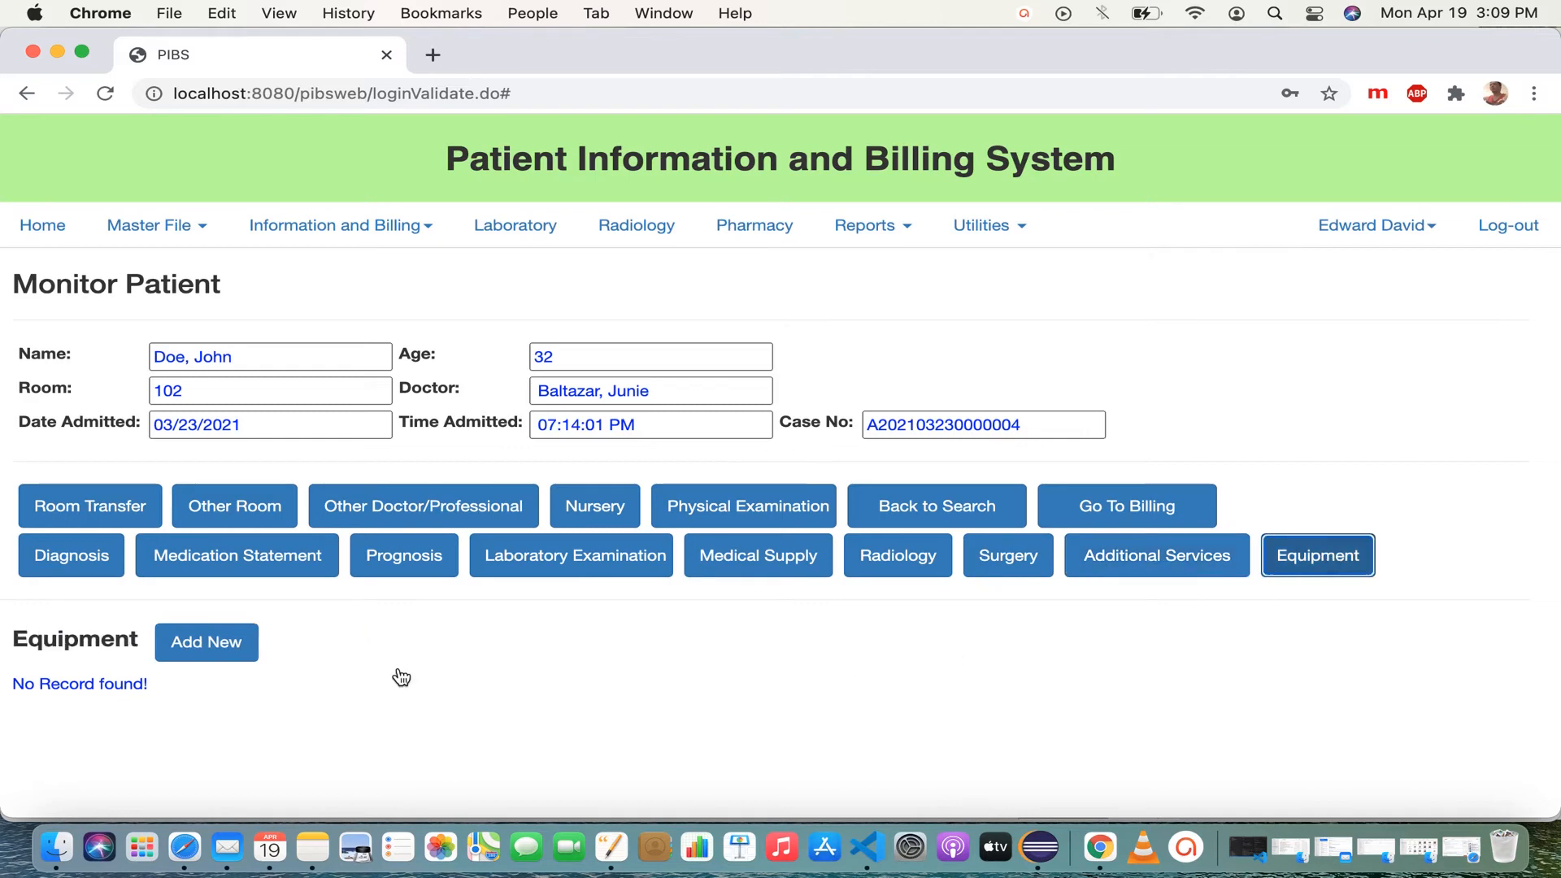
click(236, 656)
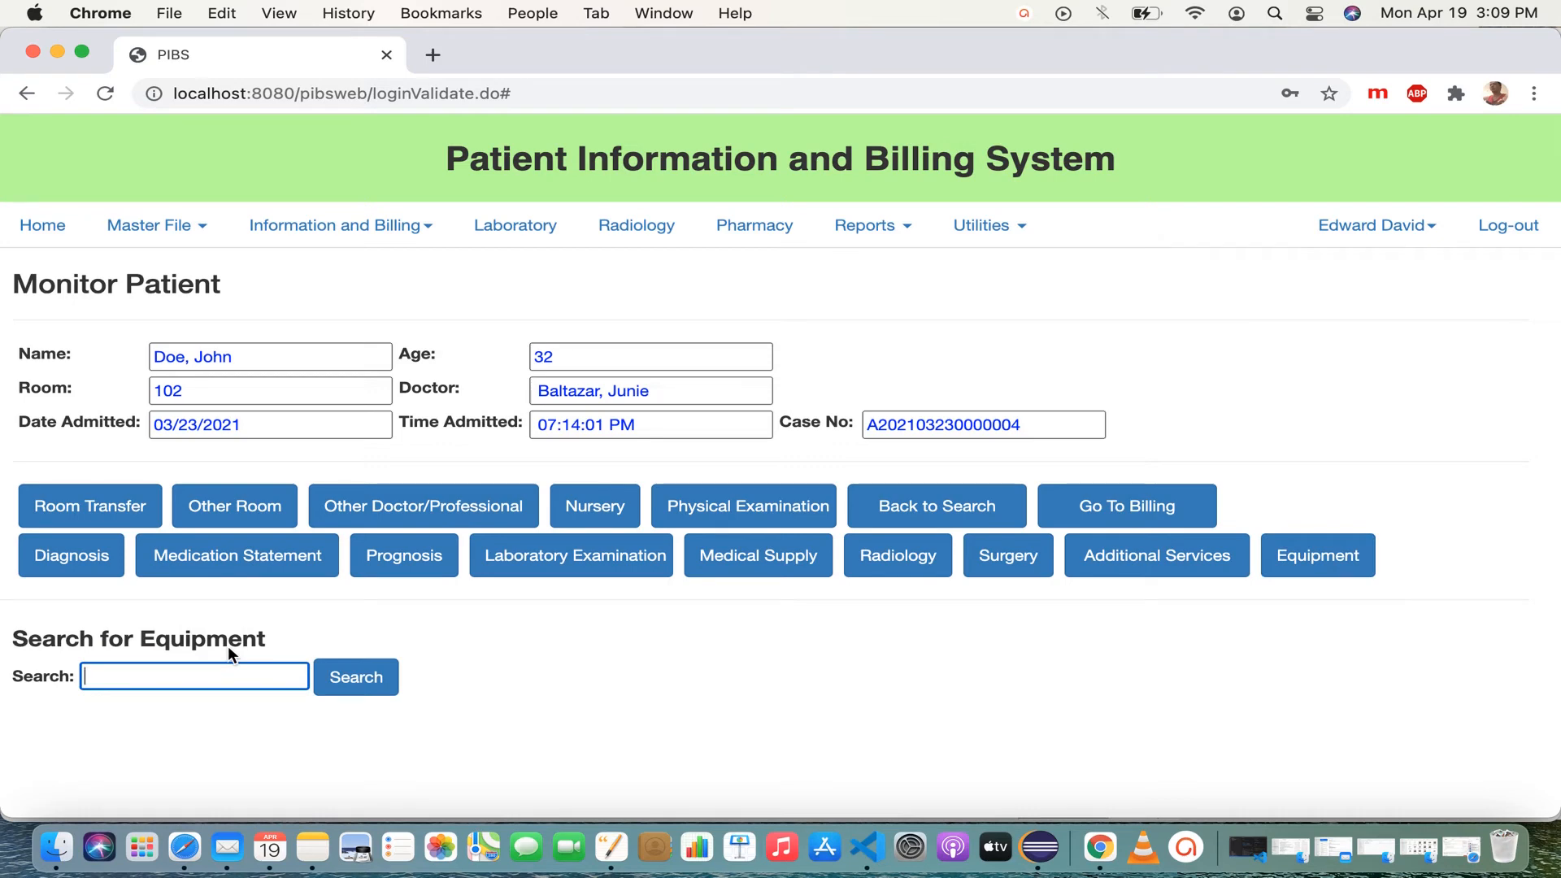
text(vaco)
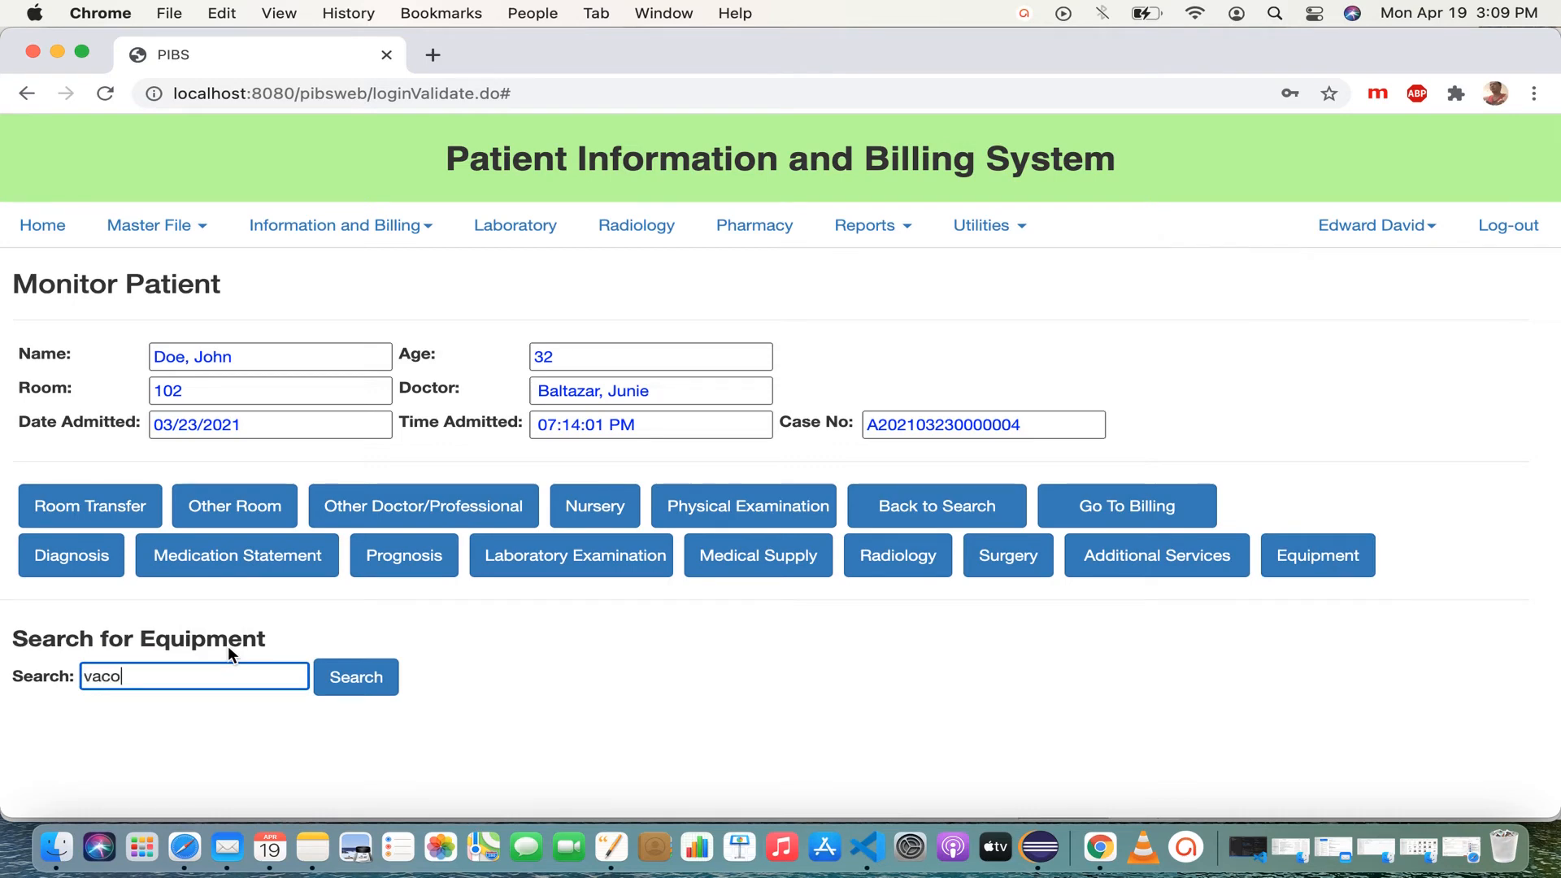
click(341, 678)
scroll(490, 651, down, 1)
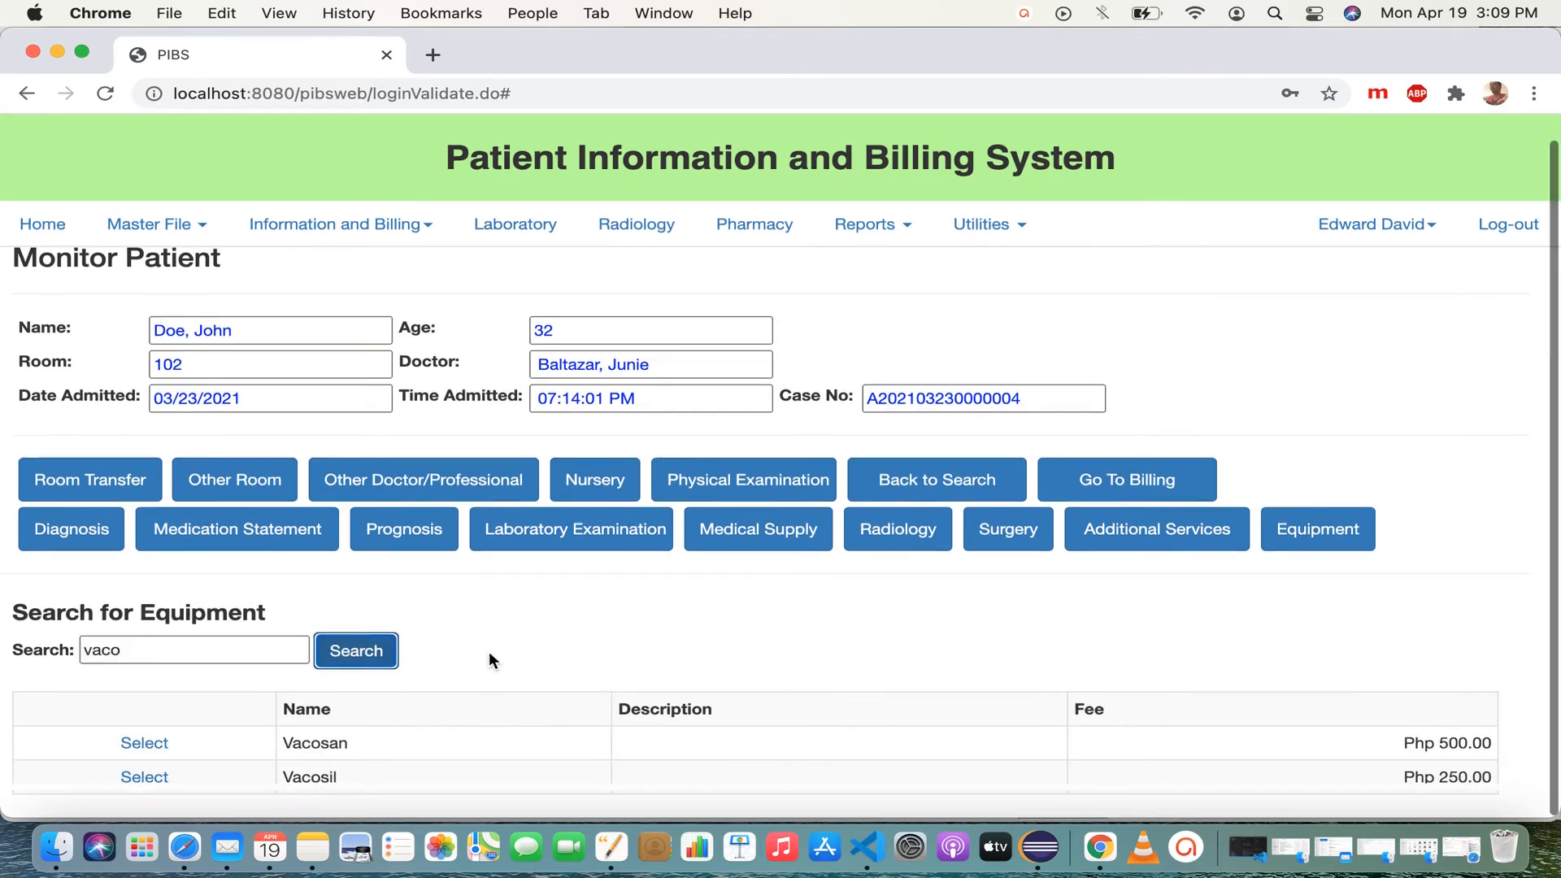
click(145, 744)
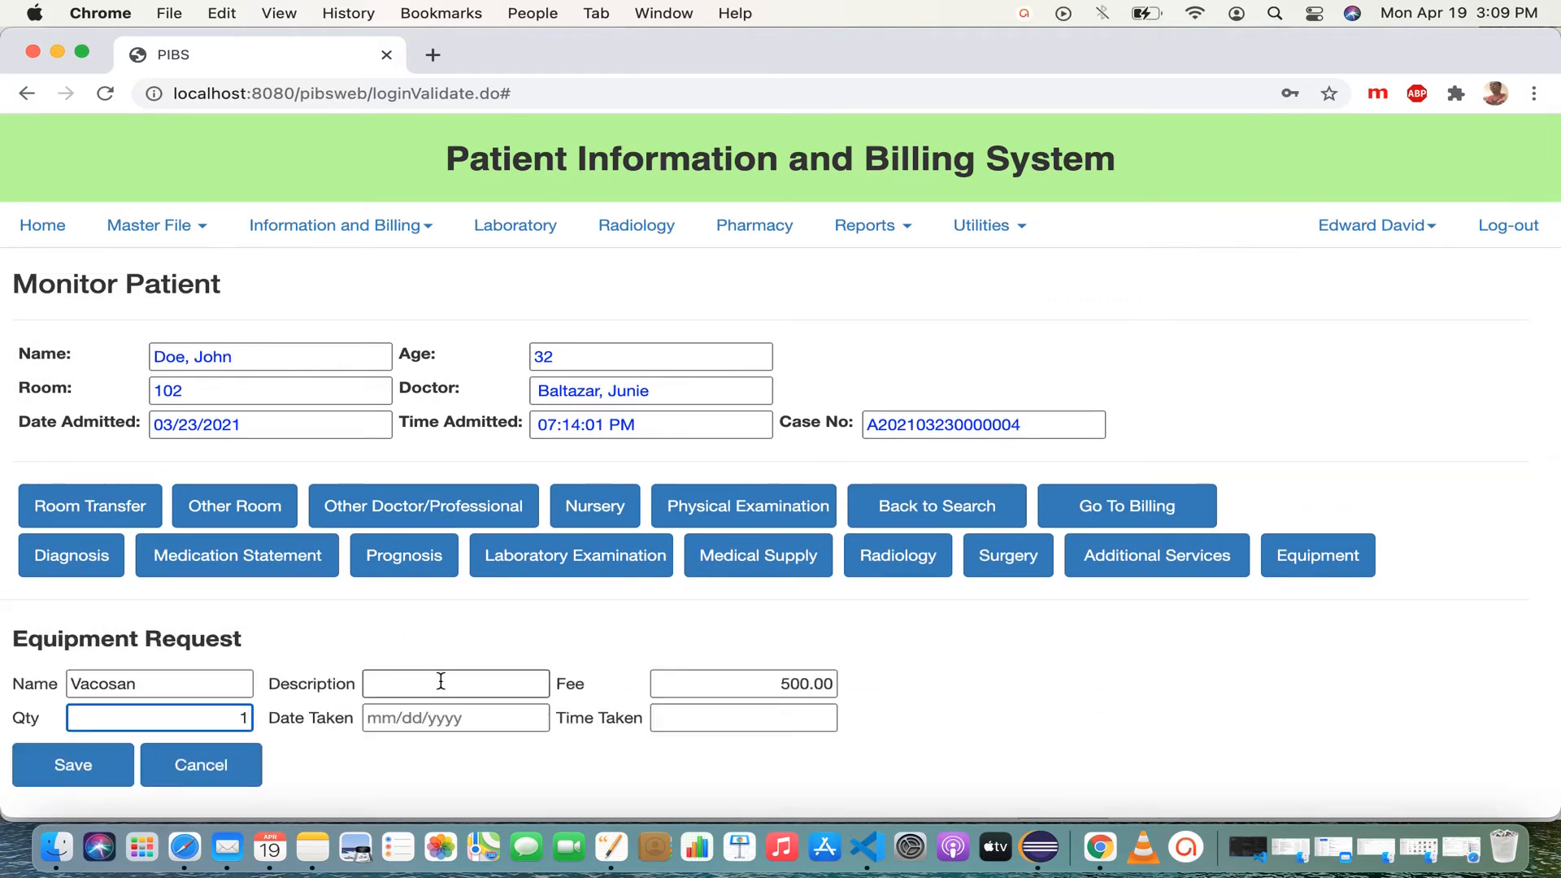
Step: Set the Vacosan request's date taken to 04/16/2021 and save it without a time taken
click(521, 718)
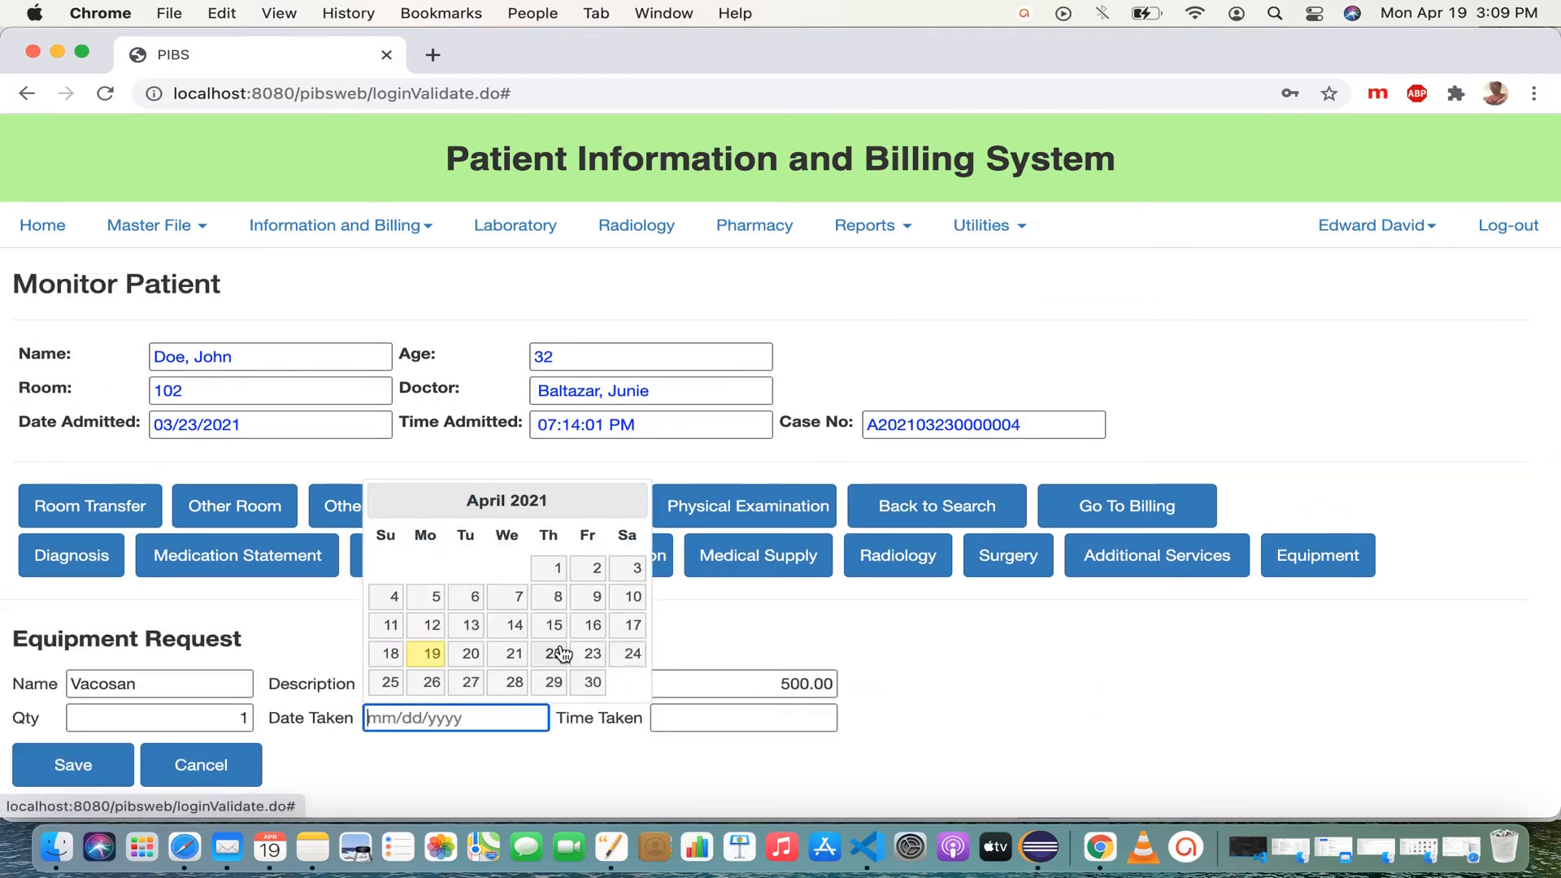
click(595, 626)
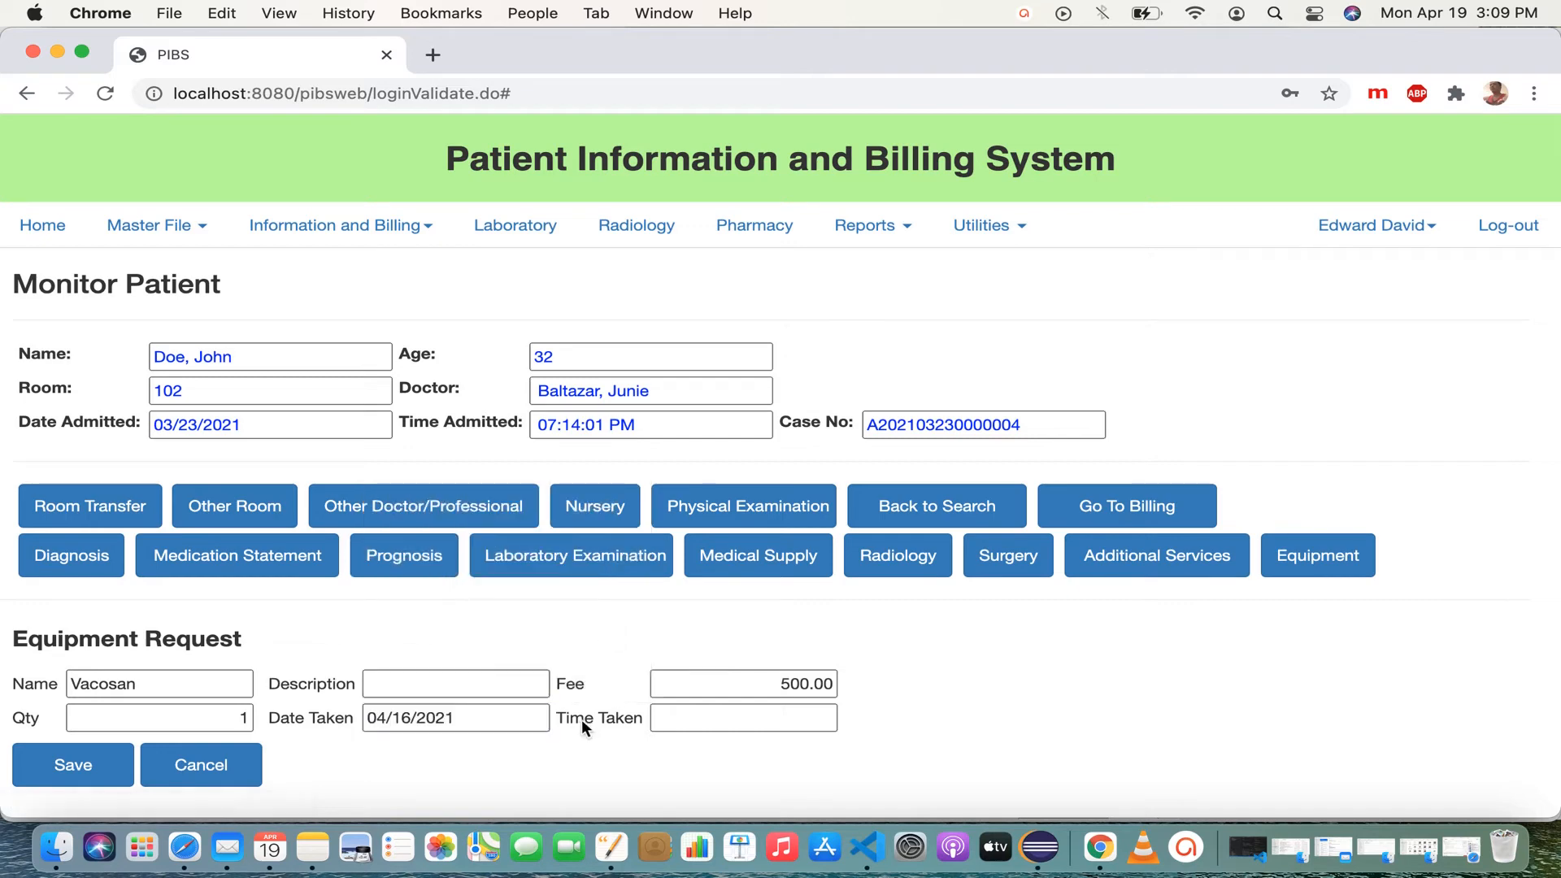
click(677, 724)
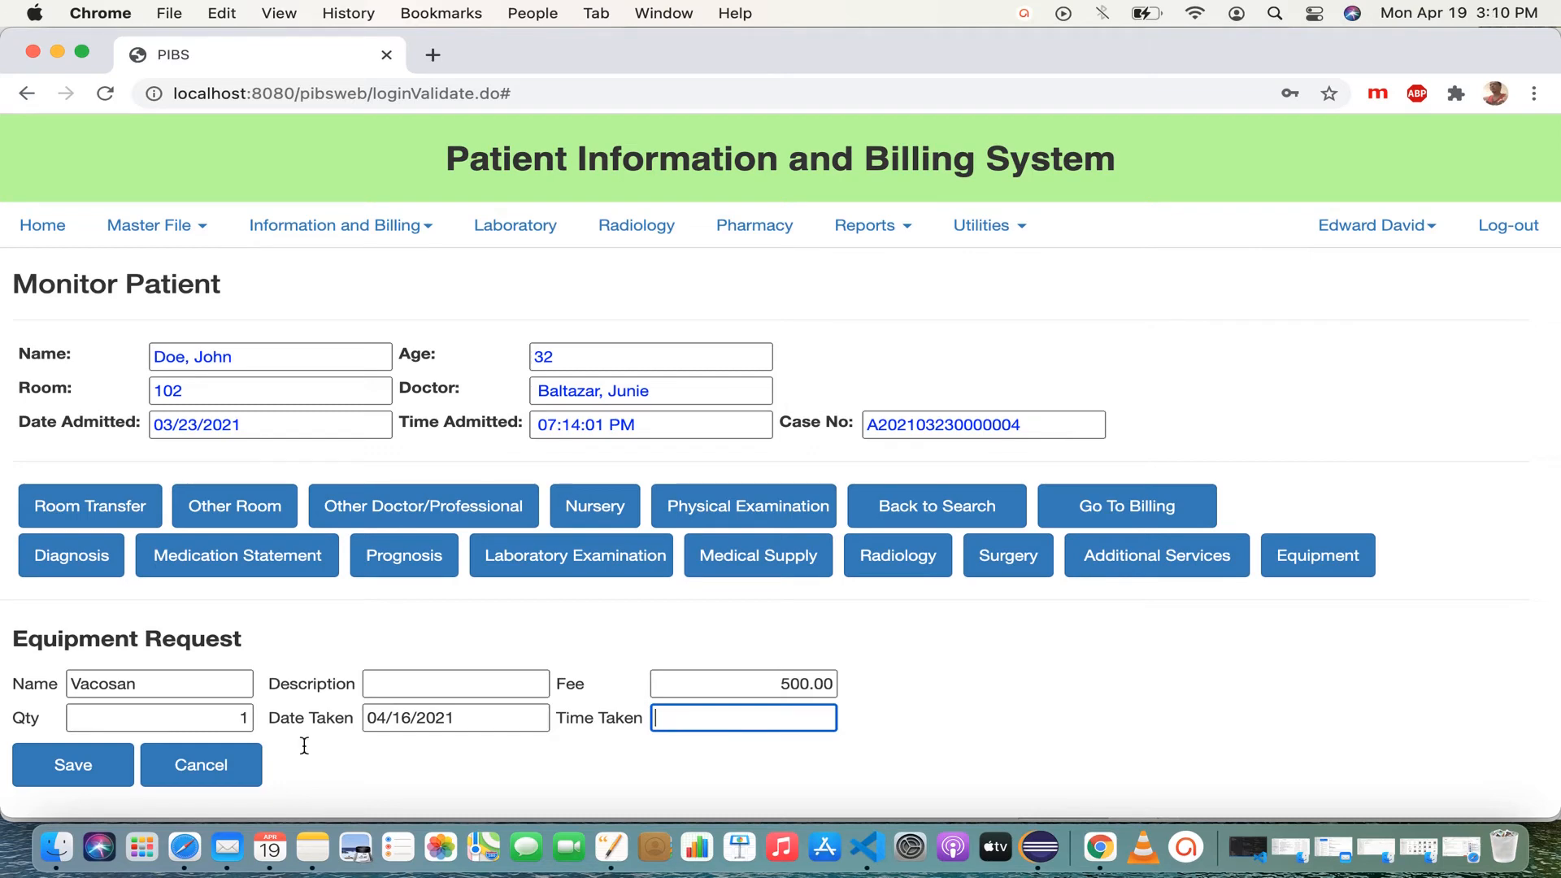
click(99, 762)
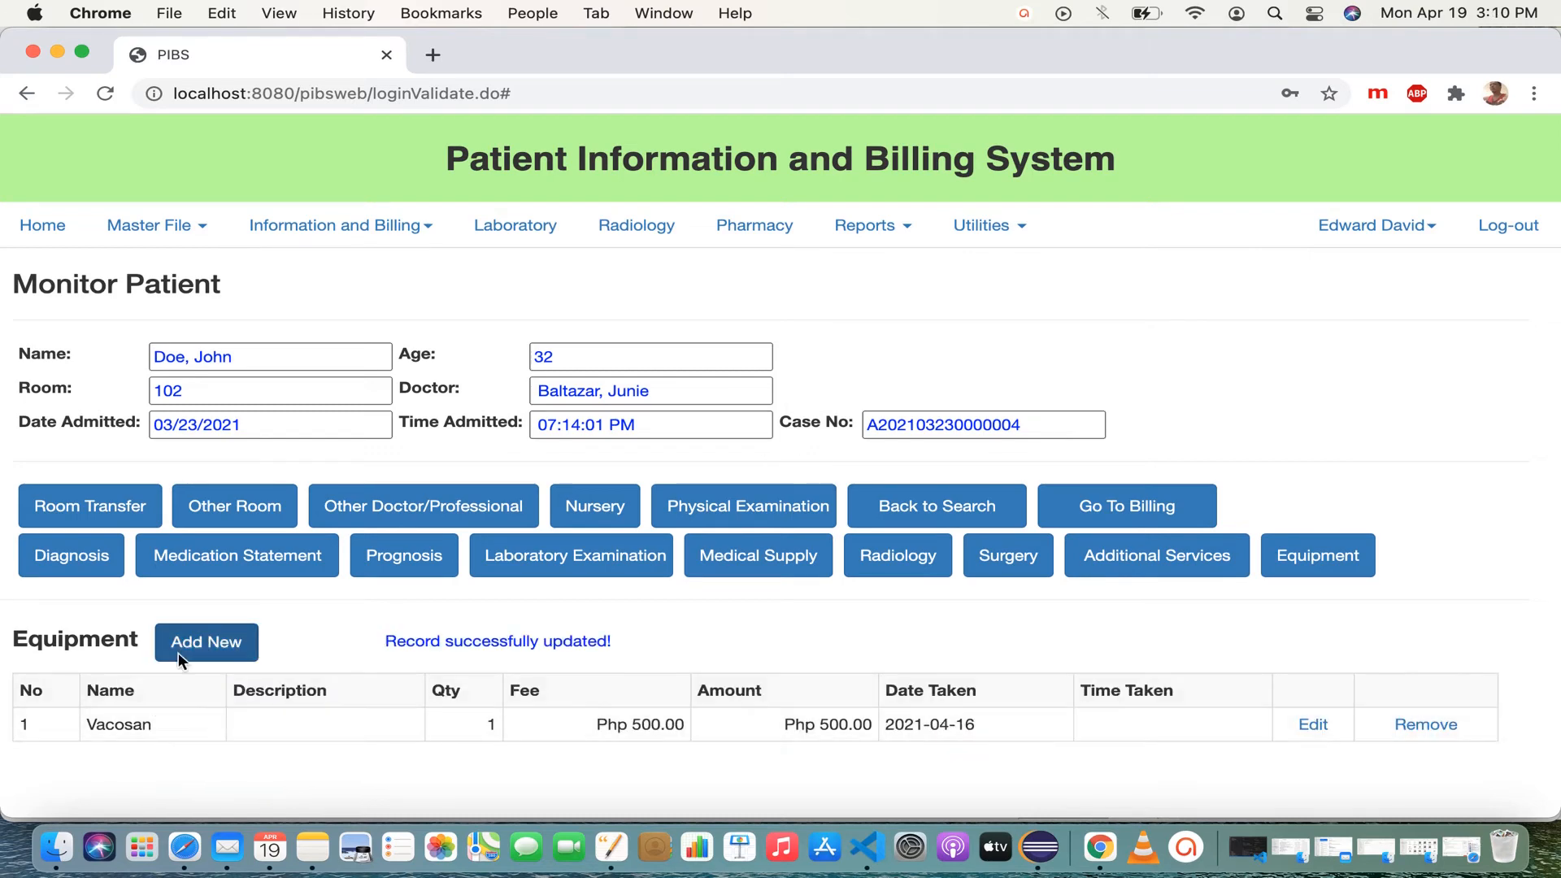
Step: Add a second equipment request by searching for "vaco" and selecting Vacosil, set its date taken to 04/16/2021, and save it
click(207, 650)
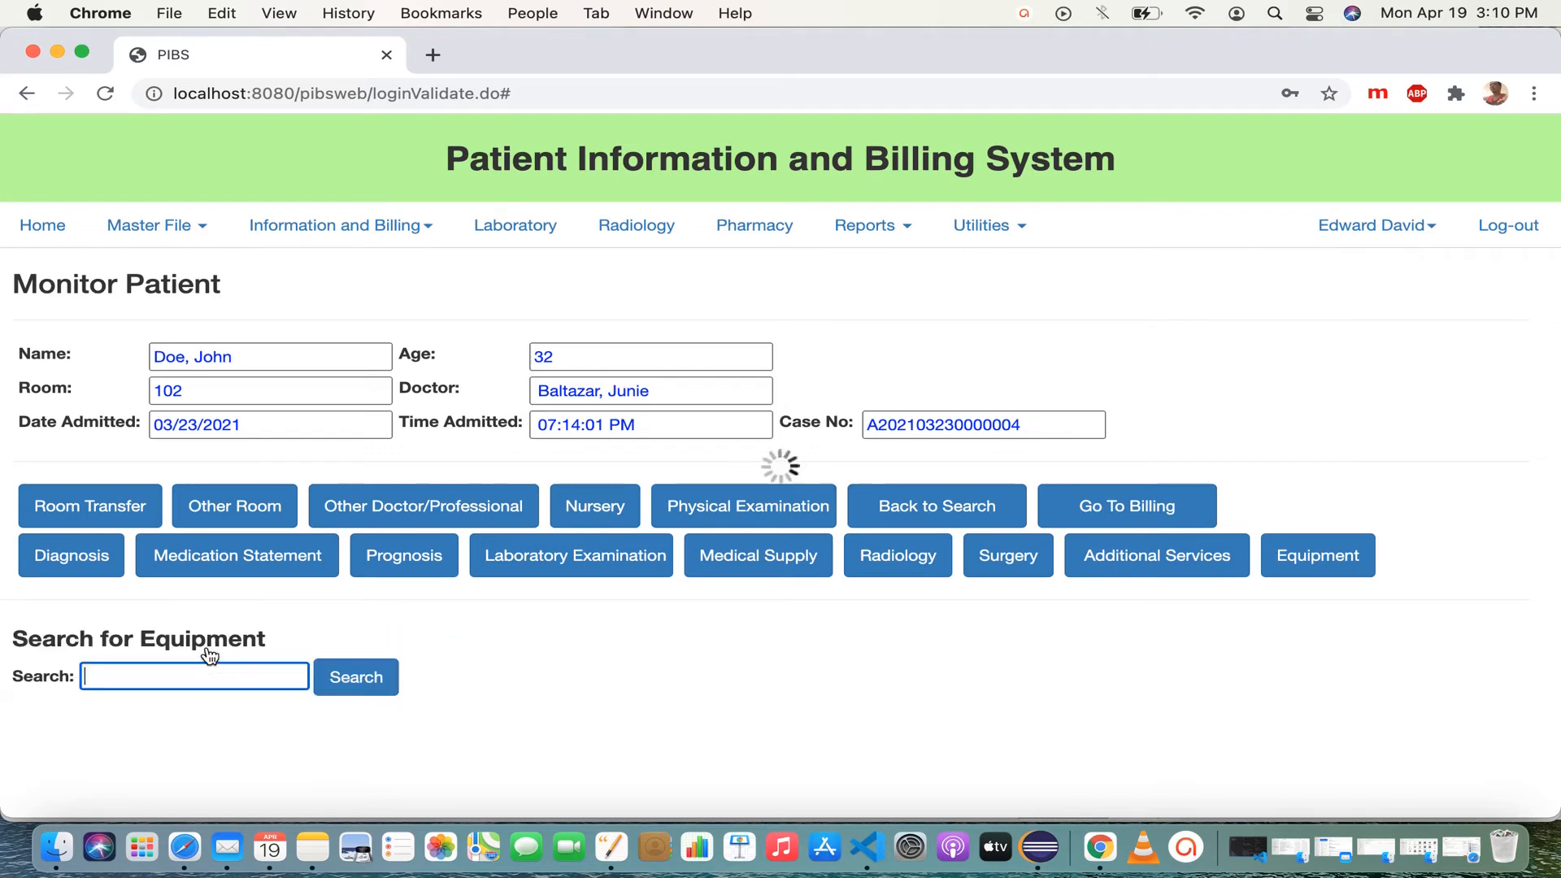
text(vaco)
click(366, 681)
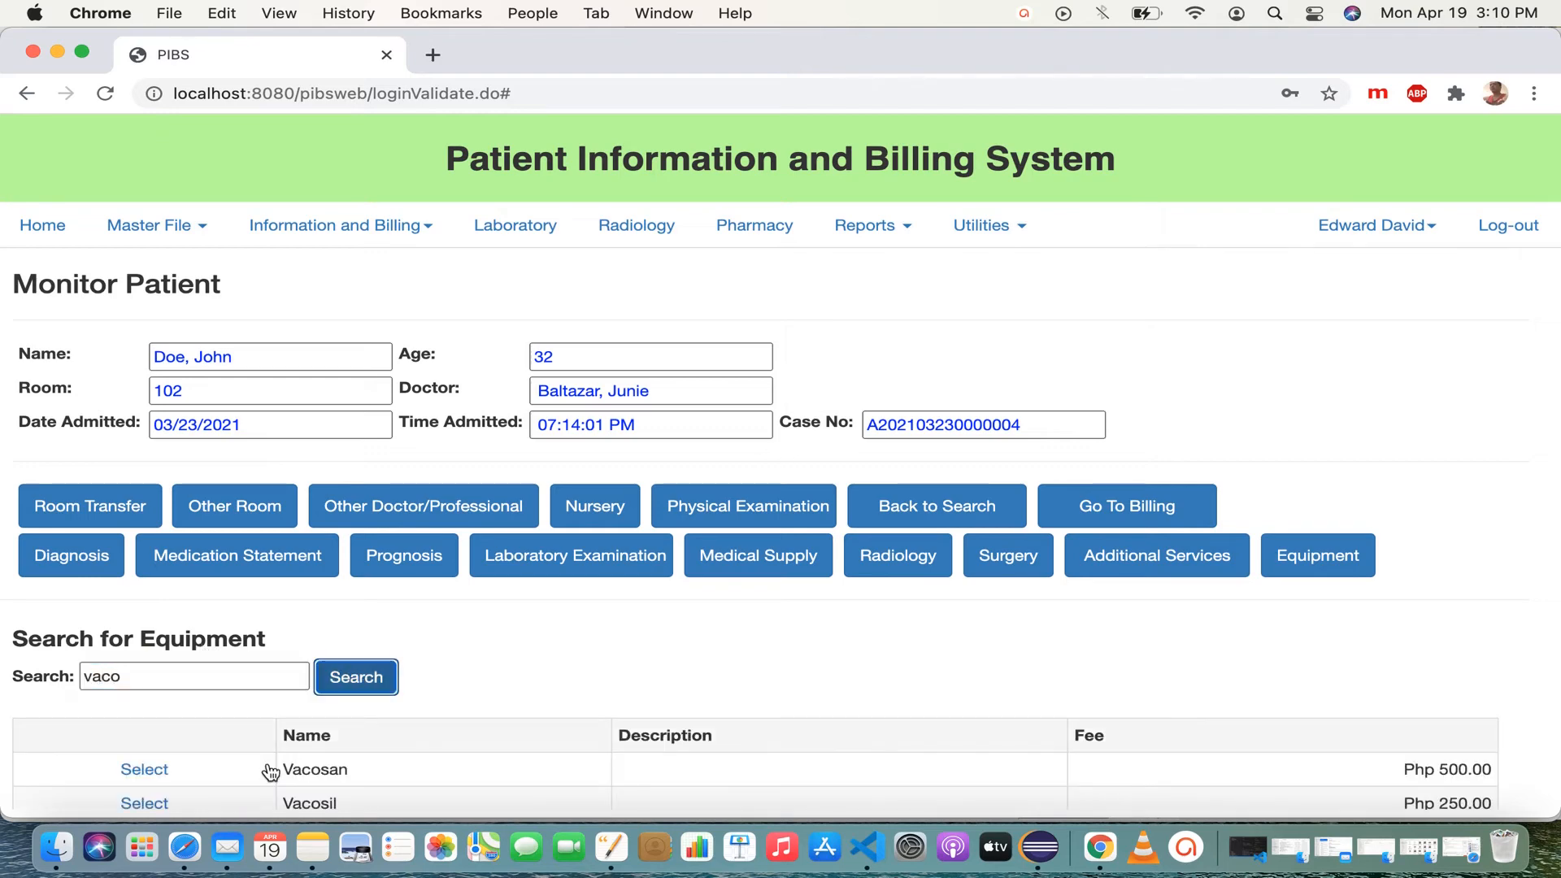
click(152, 800)
click(478, 721)
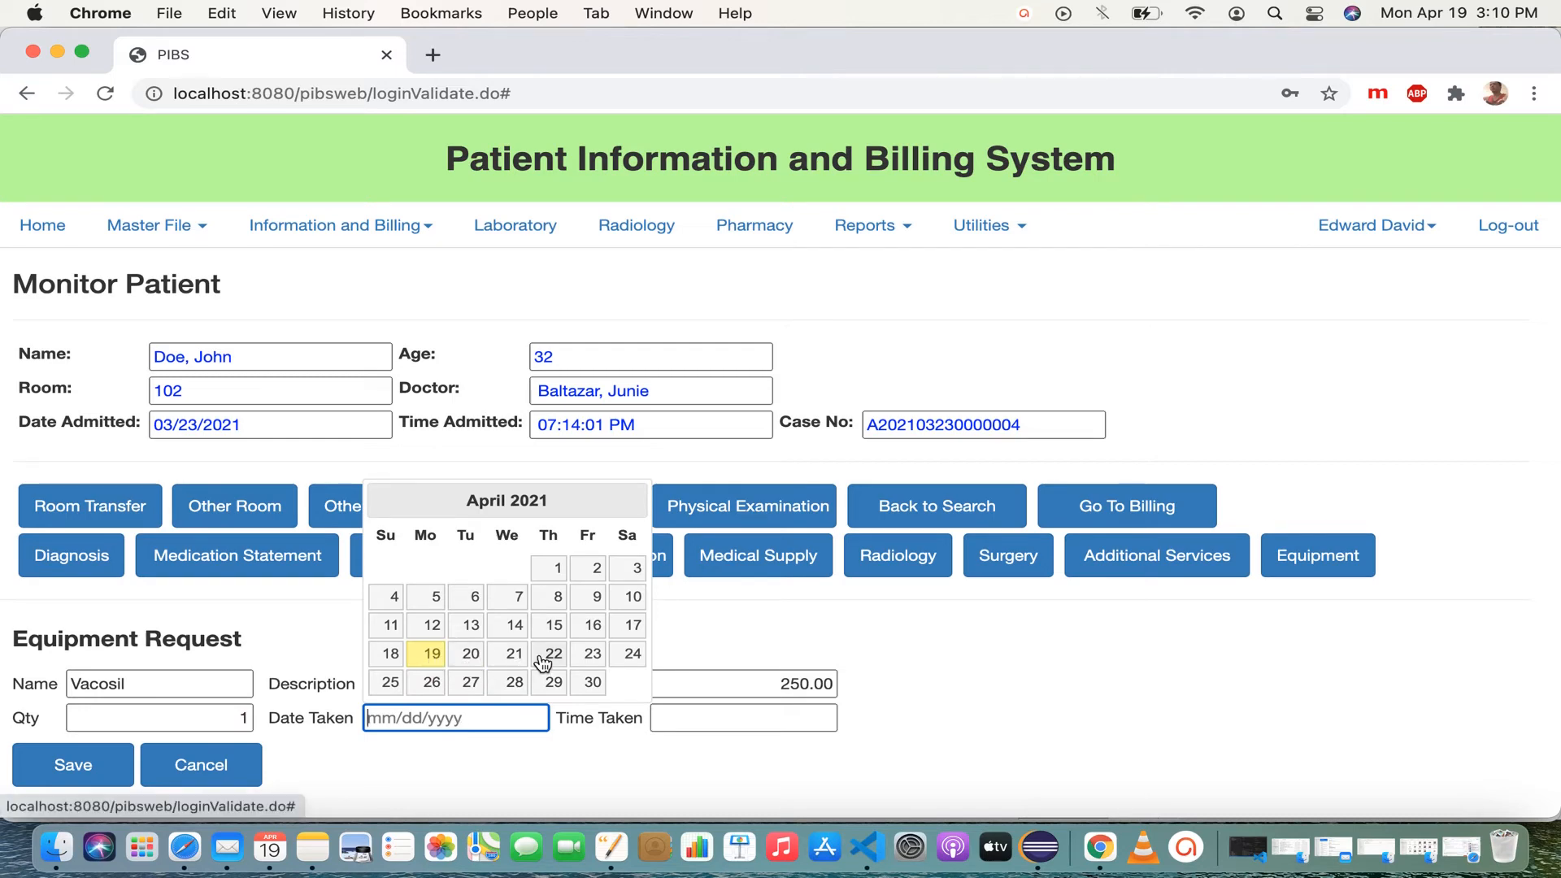
click(593, 626)
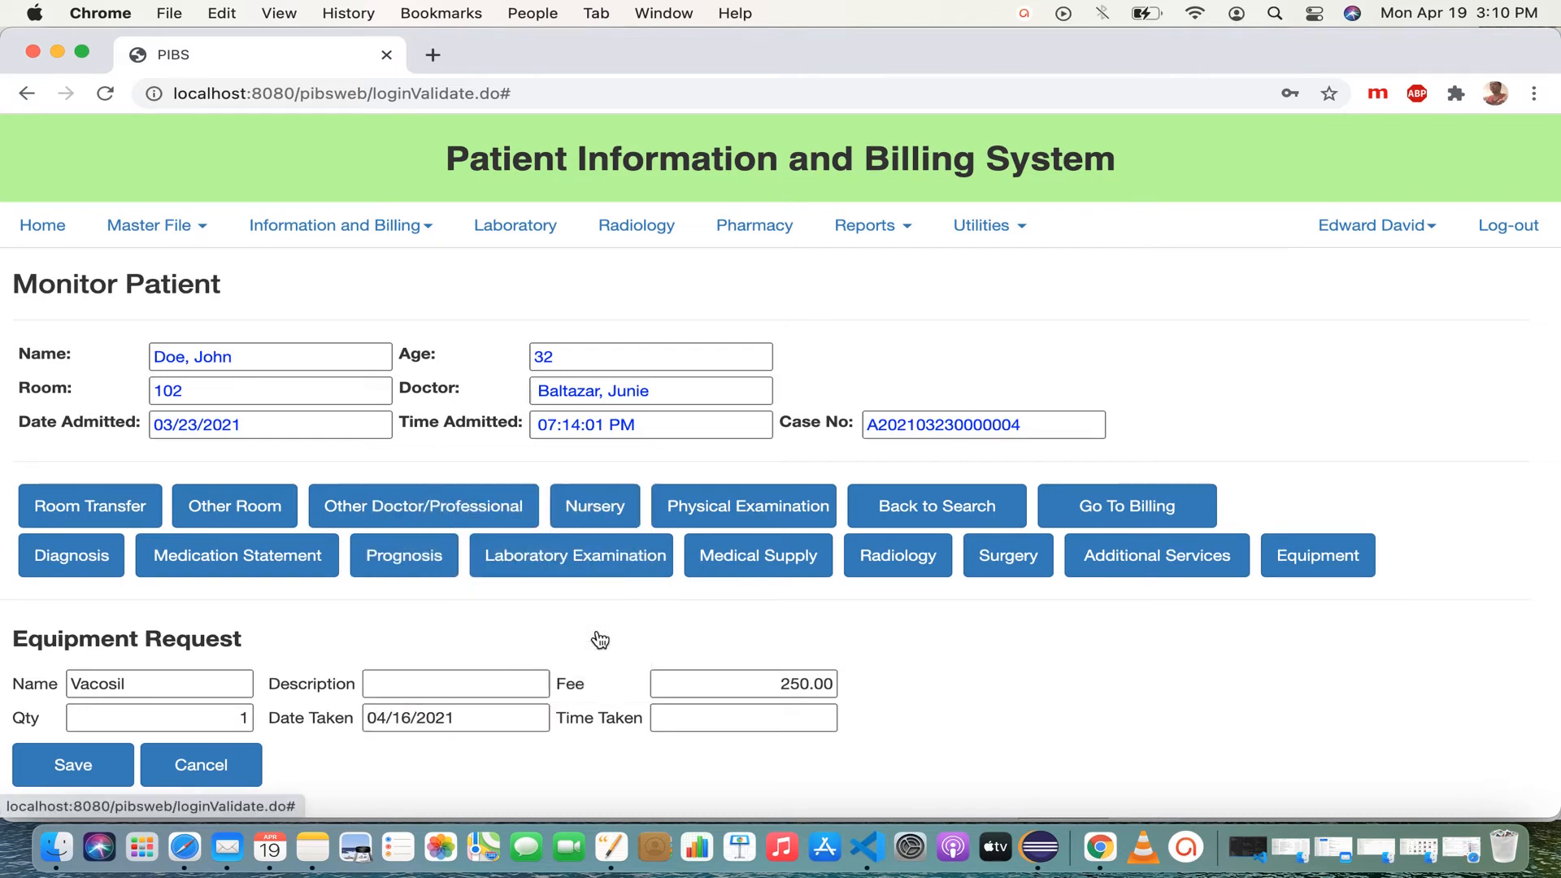
click(82, 779)
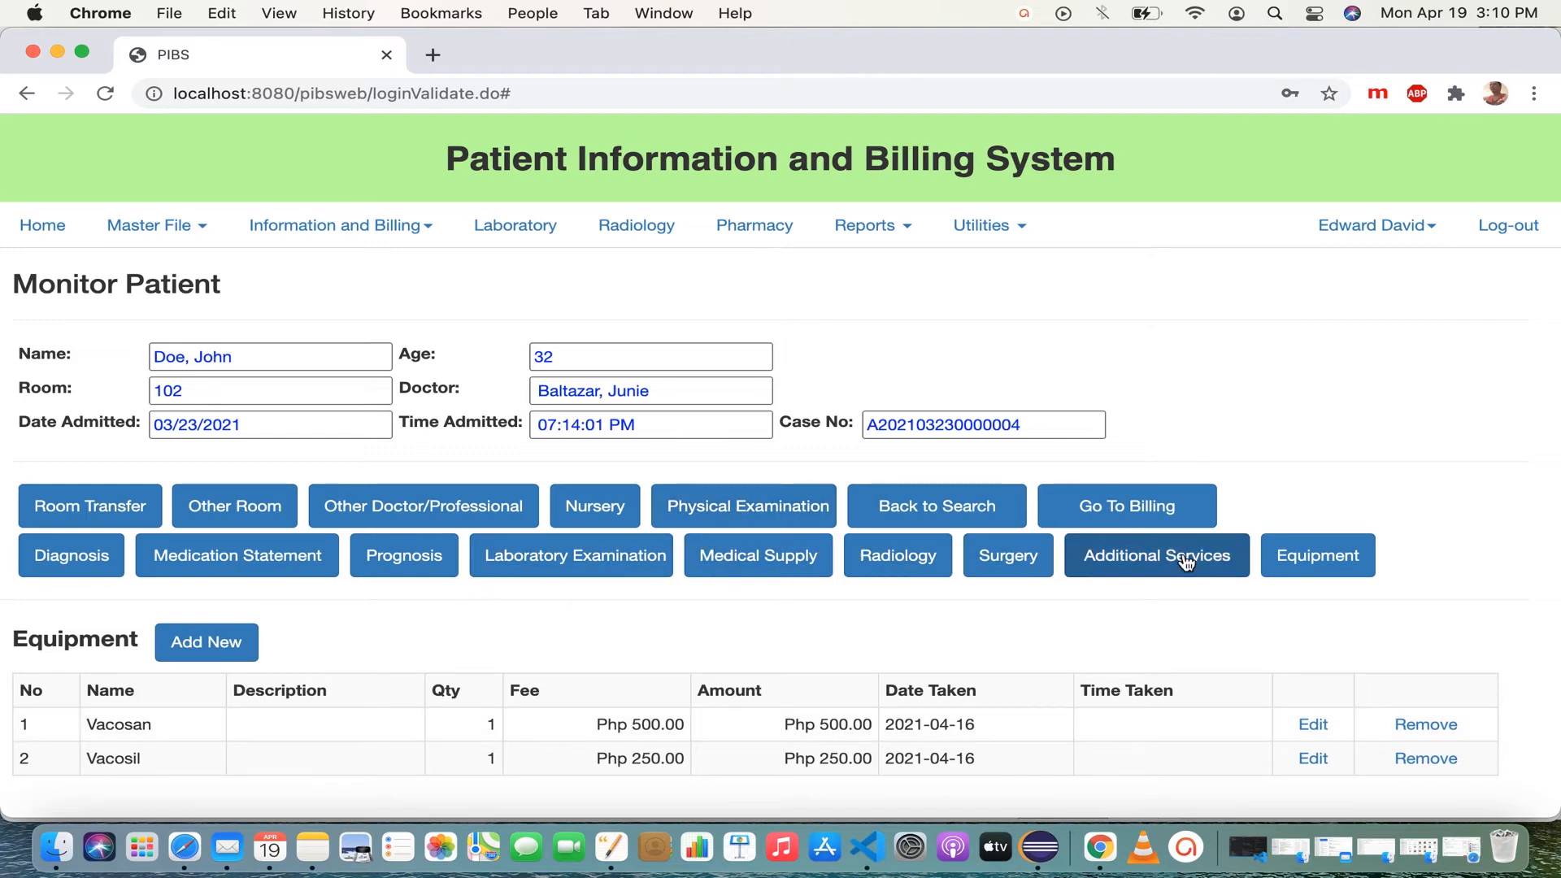
Step: Start a new physical examination record for the patient with BP 120/80 and respiratory rate 88
click(737, 515)
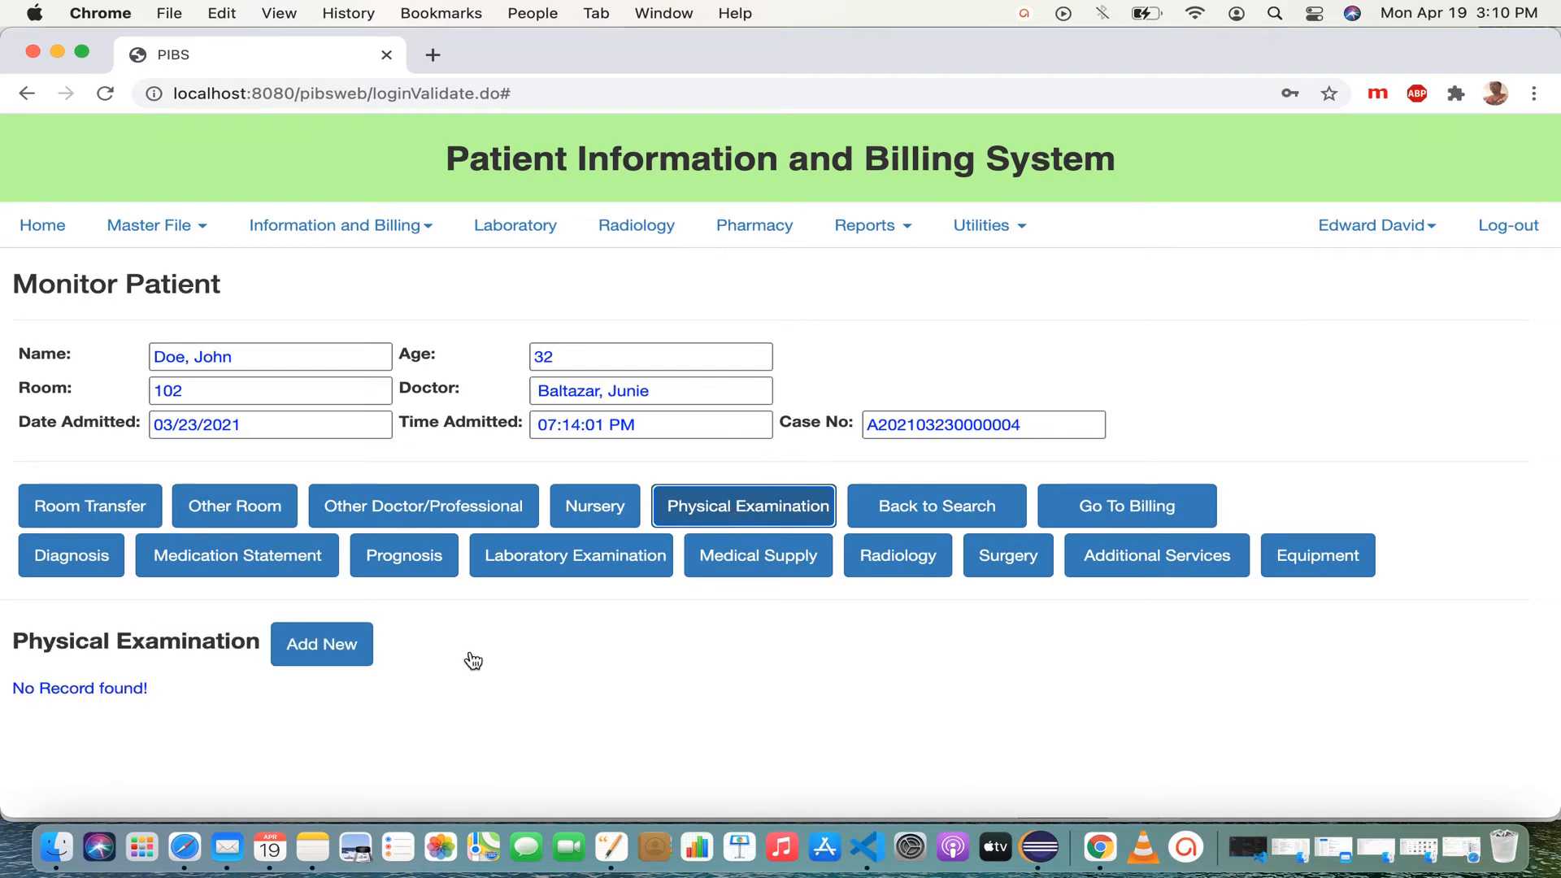
click(342, 659)
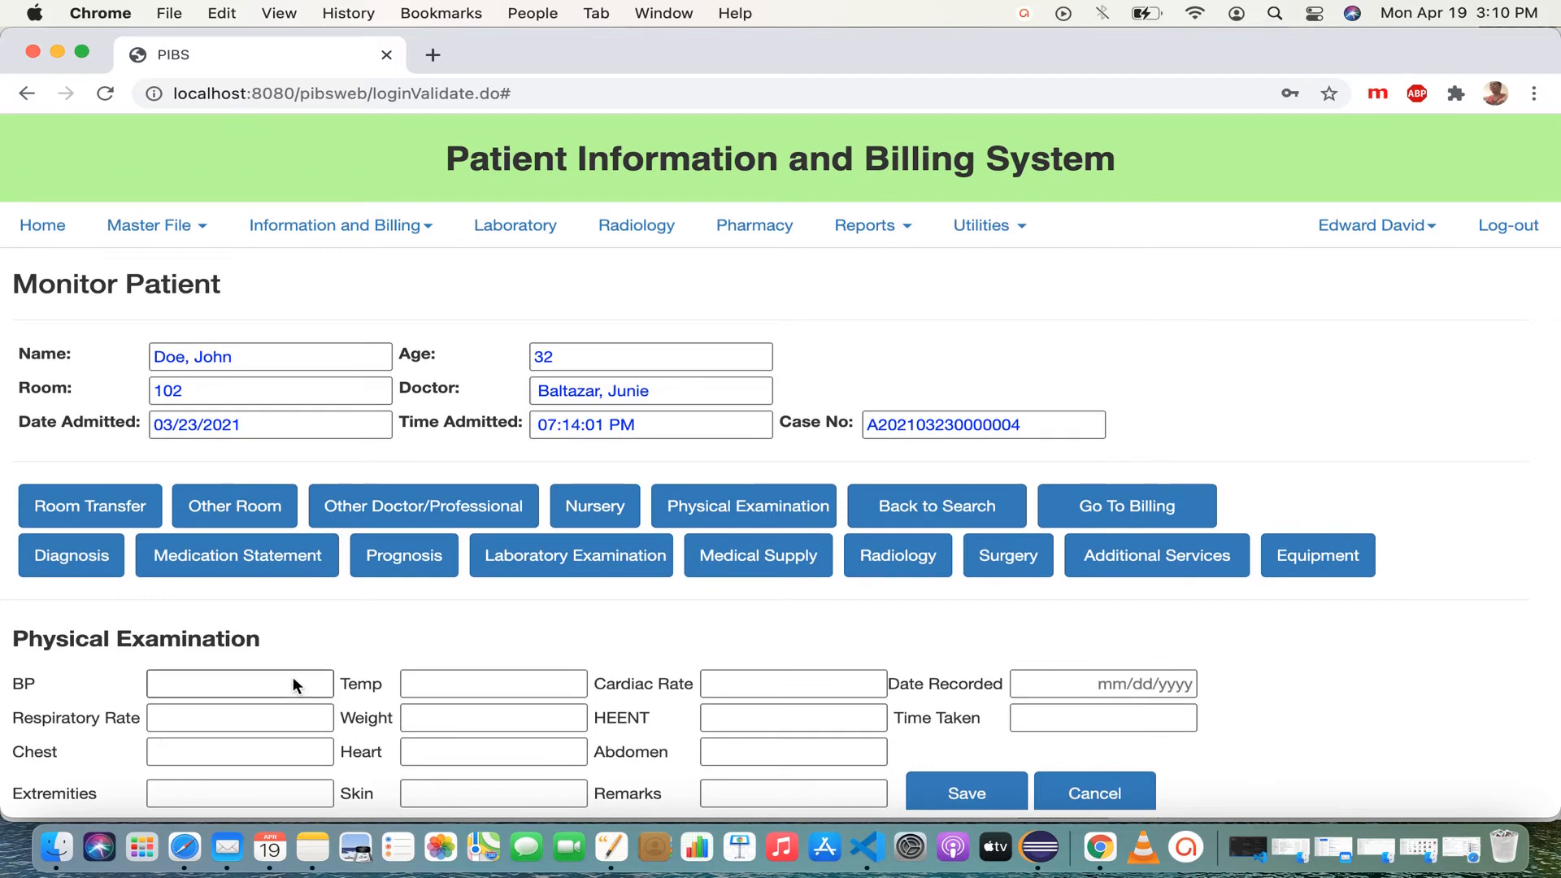
click(293, 681)
text(120)
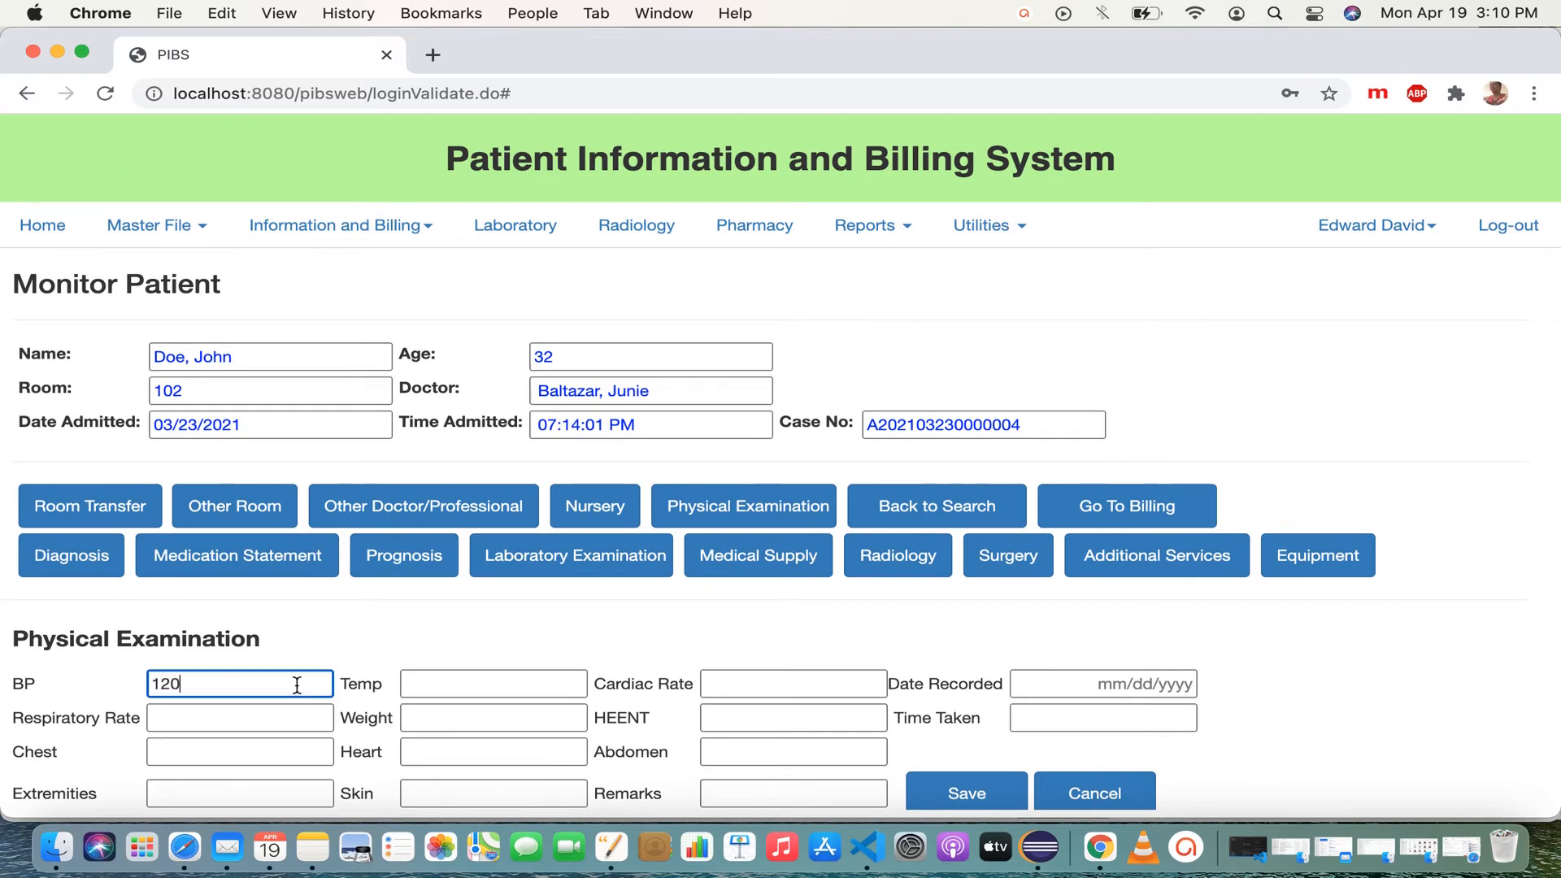
text(/80)
click(285, 723)
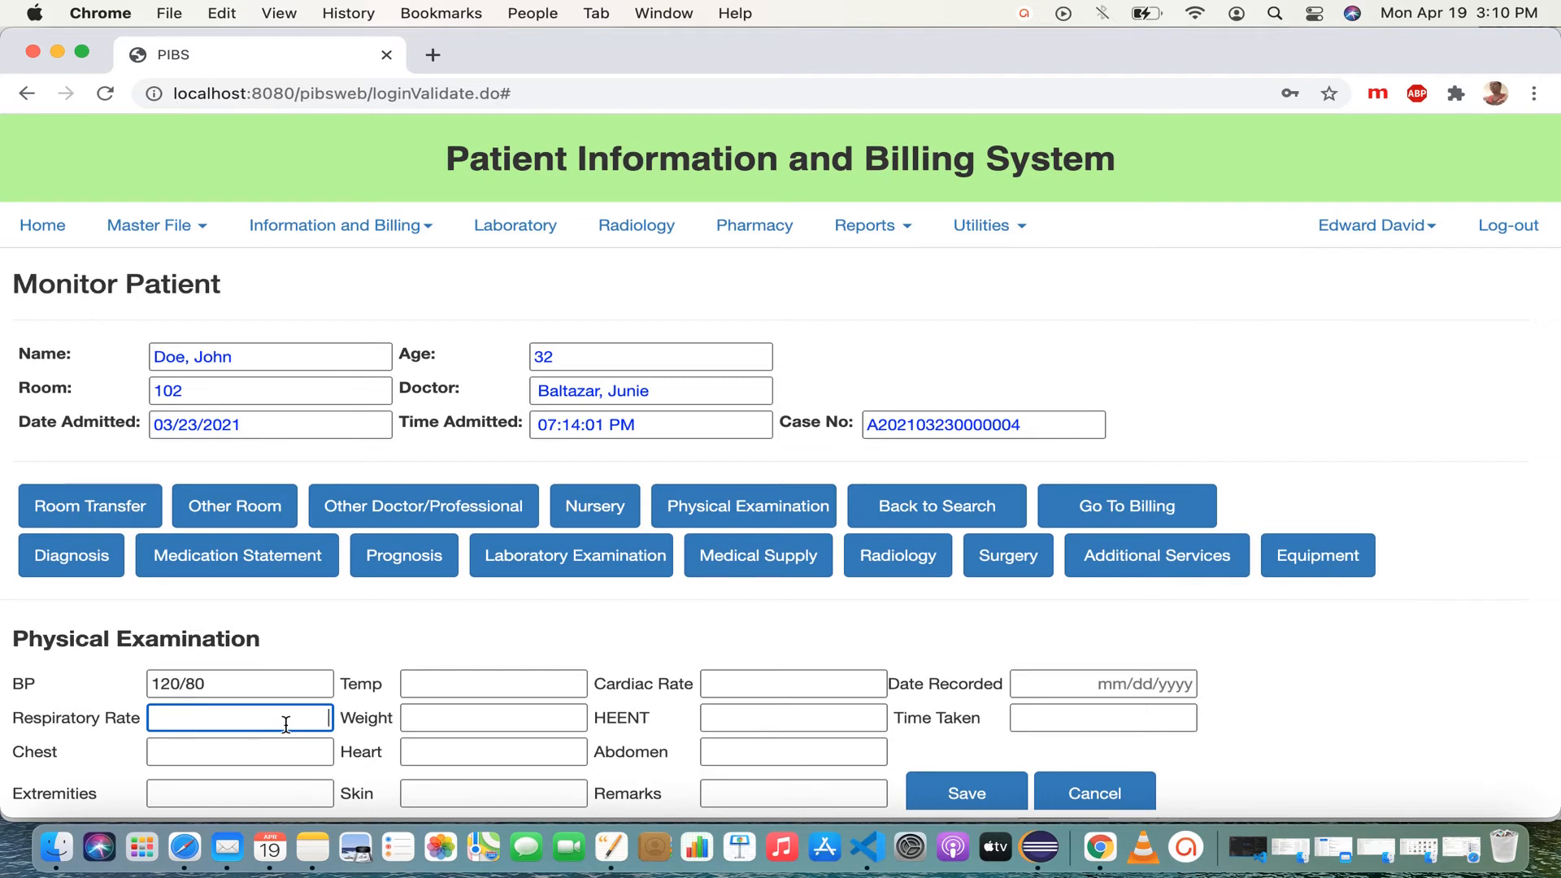
text(88)
scroll(438, 694, down, 1)
Step: Set the examination's date recorded to 04/18/2021 and time taken to 8AM, and save the record
click(1101, 684)
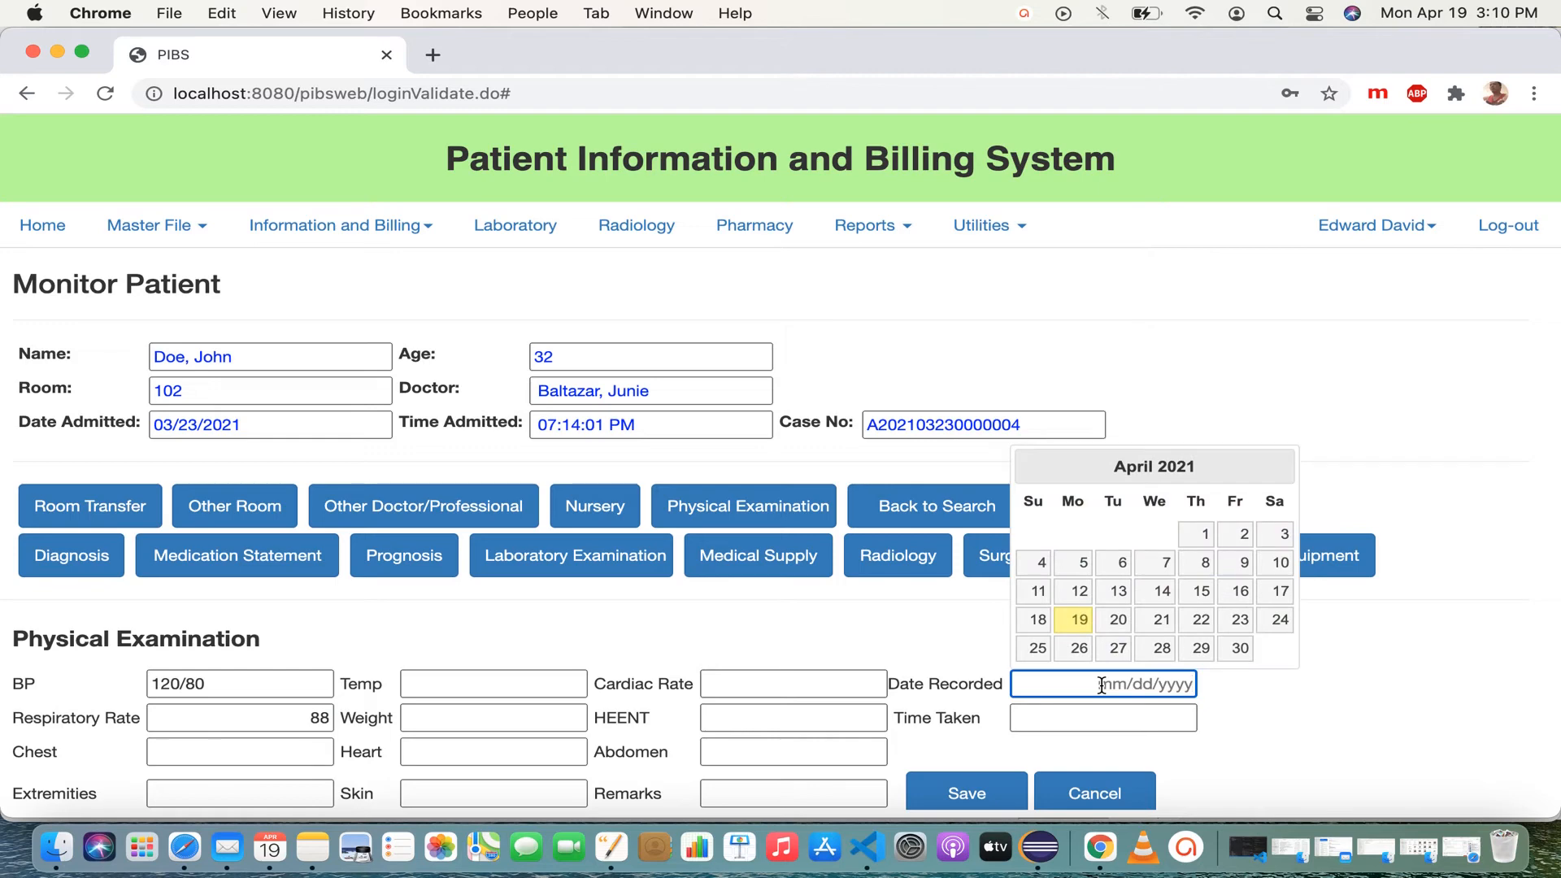
click(1037, 620)
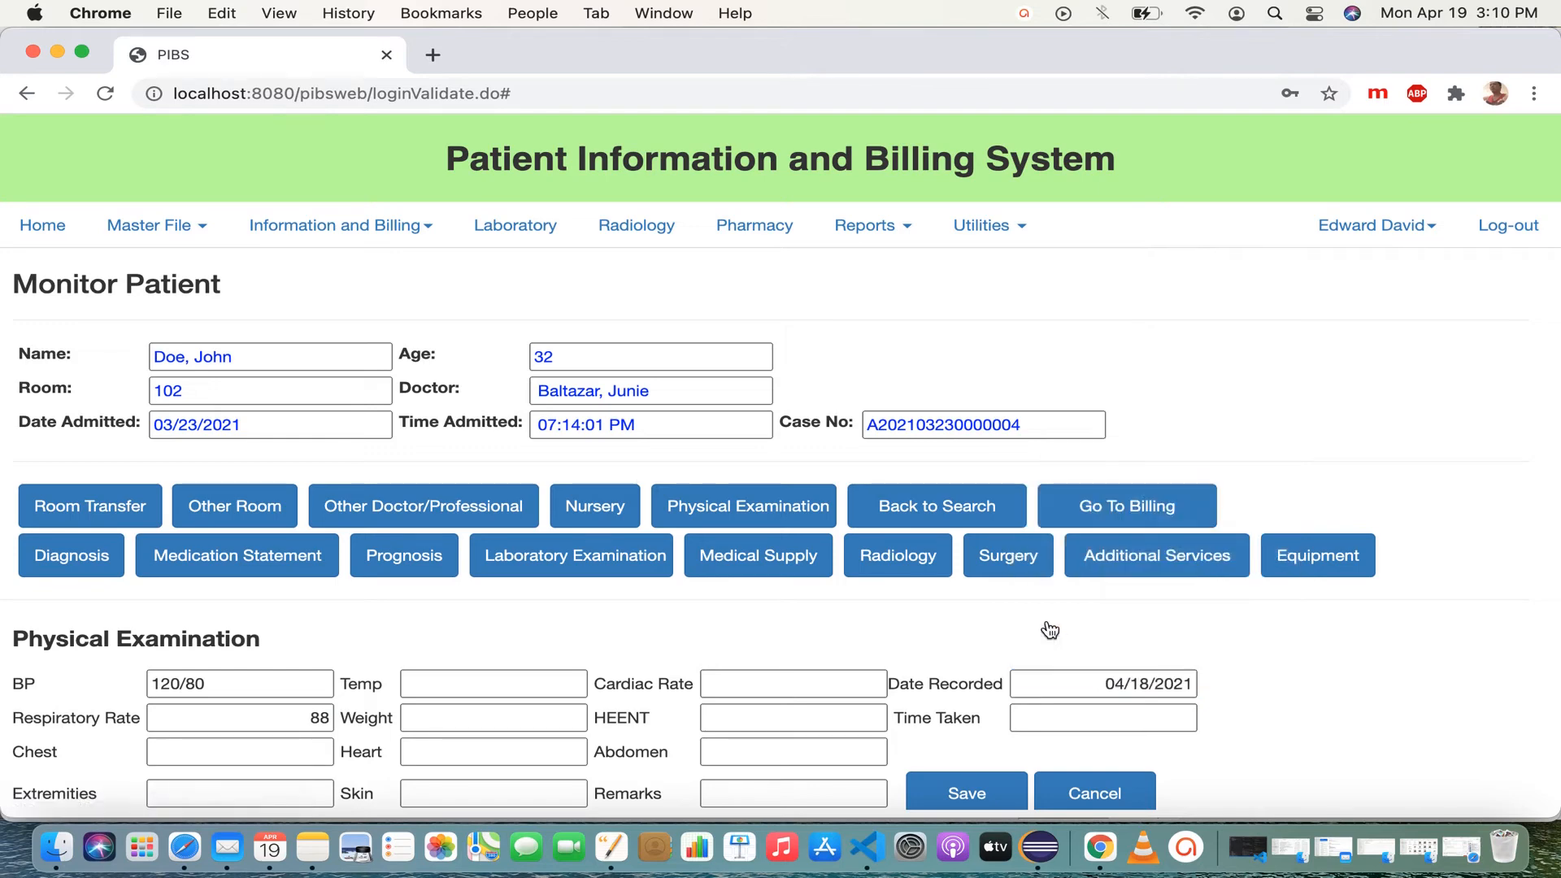
click(1056, 720)
text(8AM)
click(985, 791)
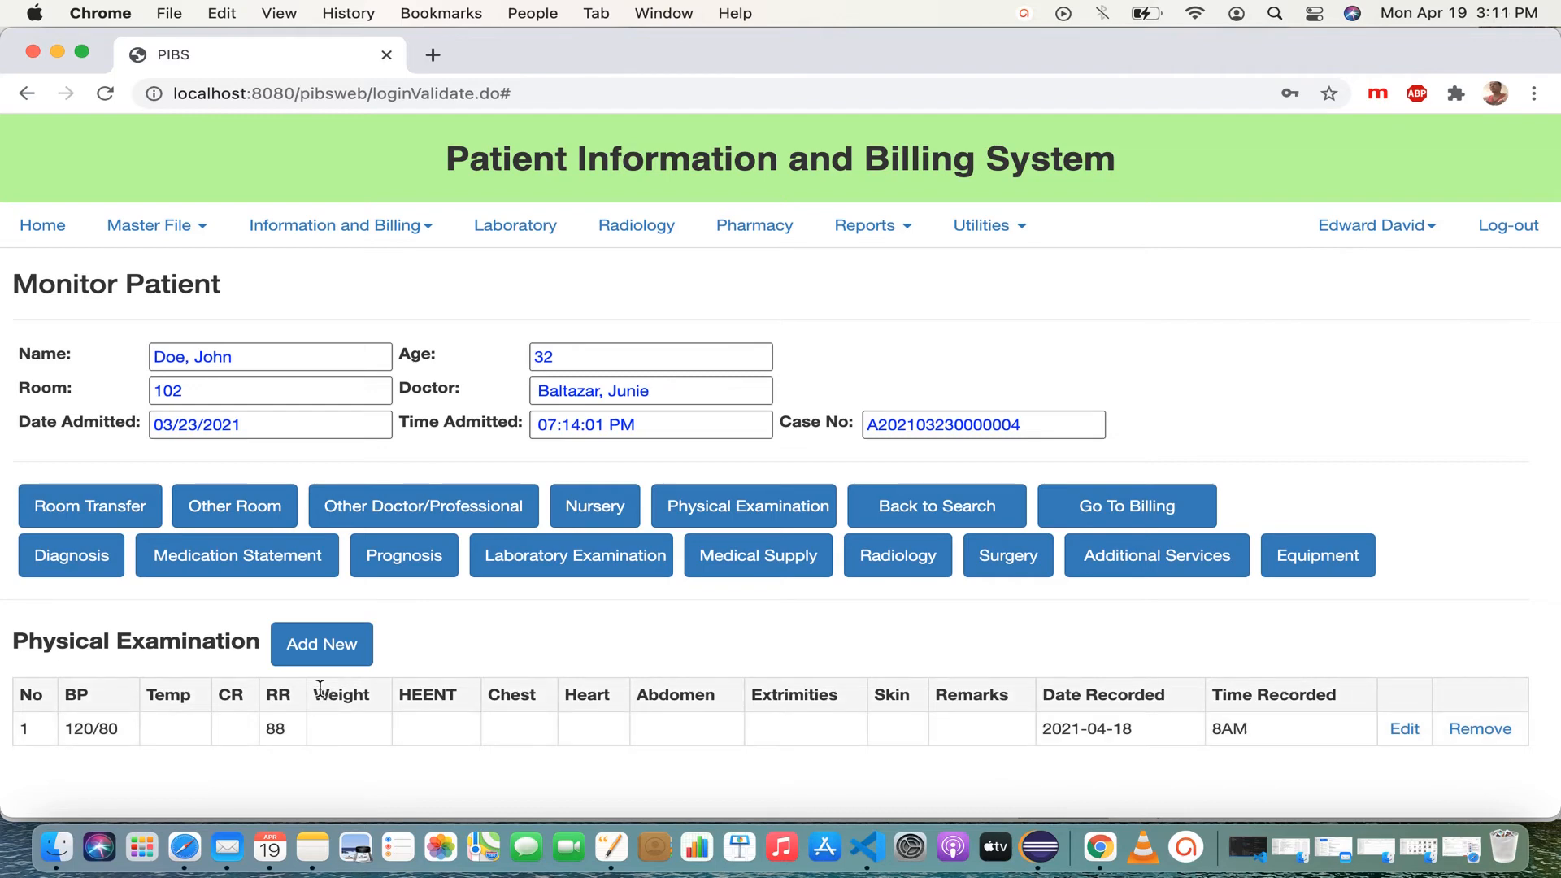
Step: Add a second physical examination with BP 120/80, respiratory rate 85, date recorded 04/18/2021 and time taken 12PM, and save it
click(340, 657)
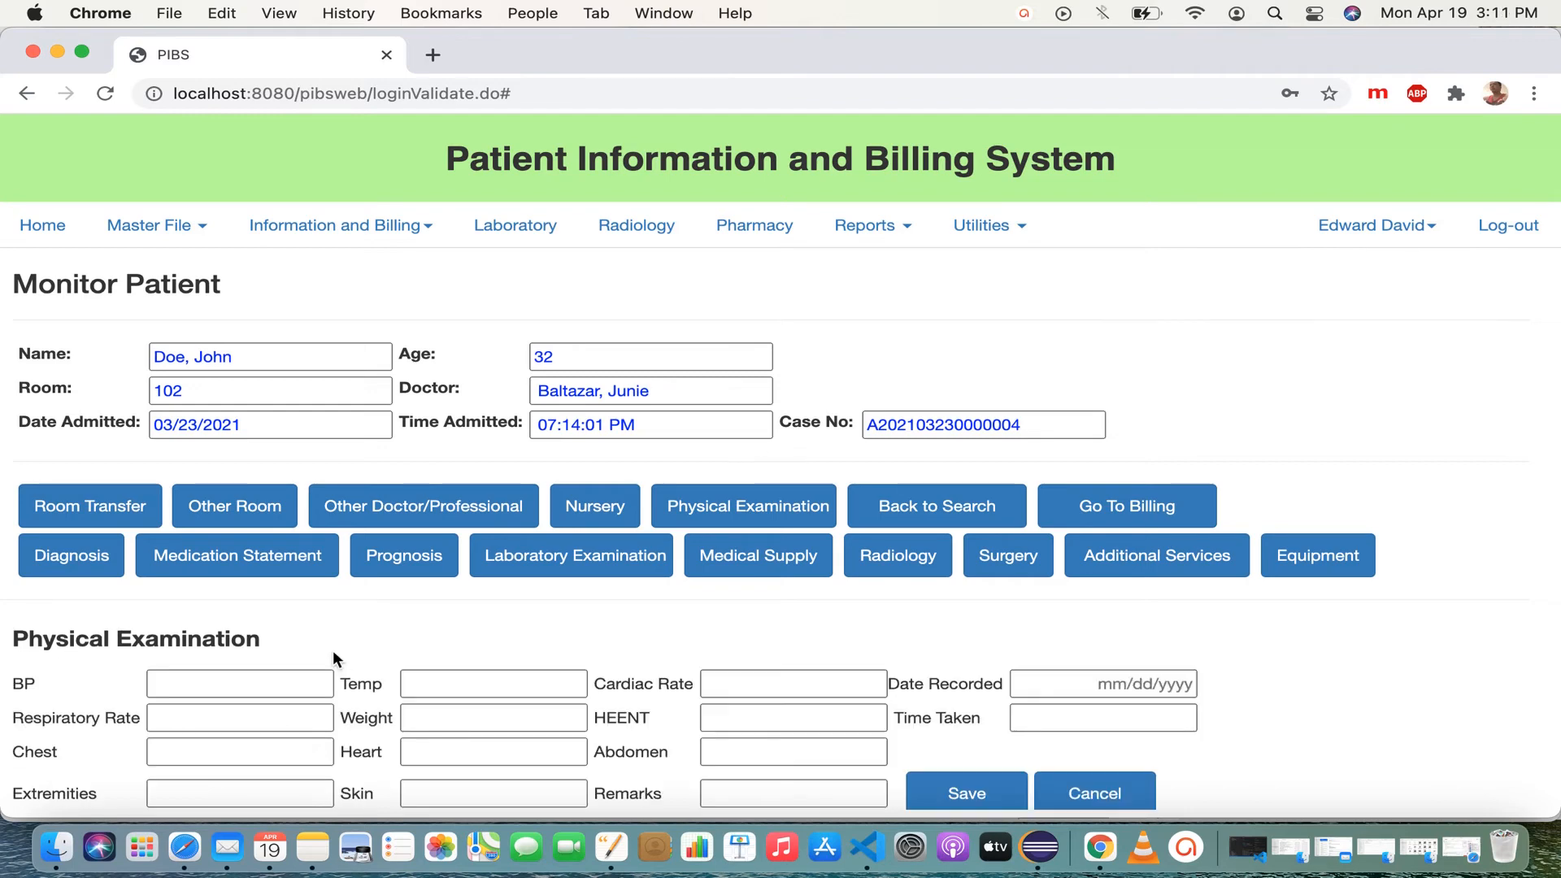
click(296, 686)
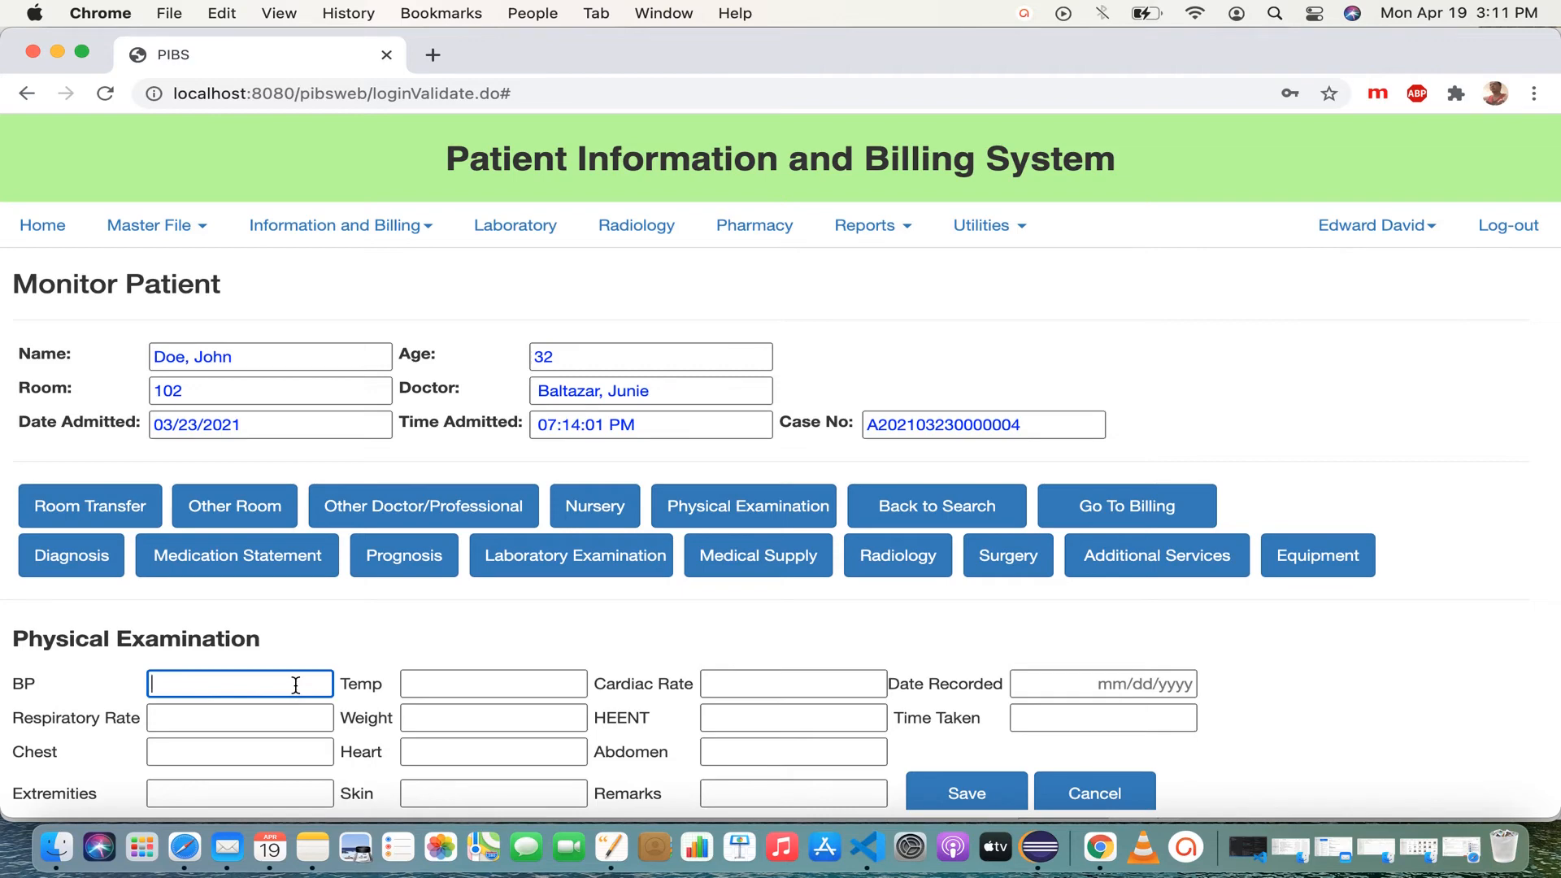
text(120/80)
click(277, 715)
text(85)
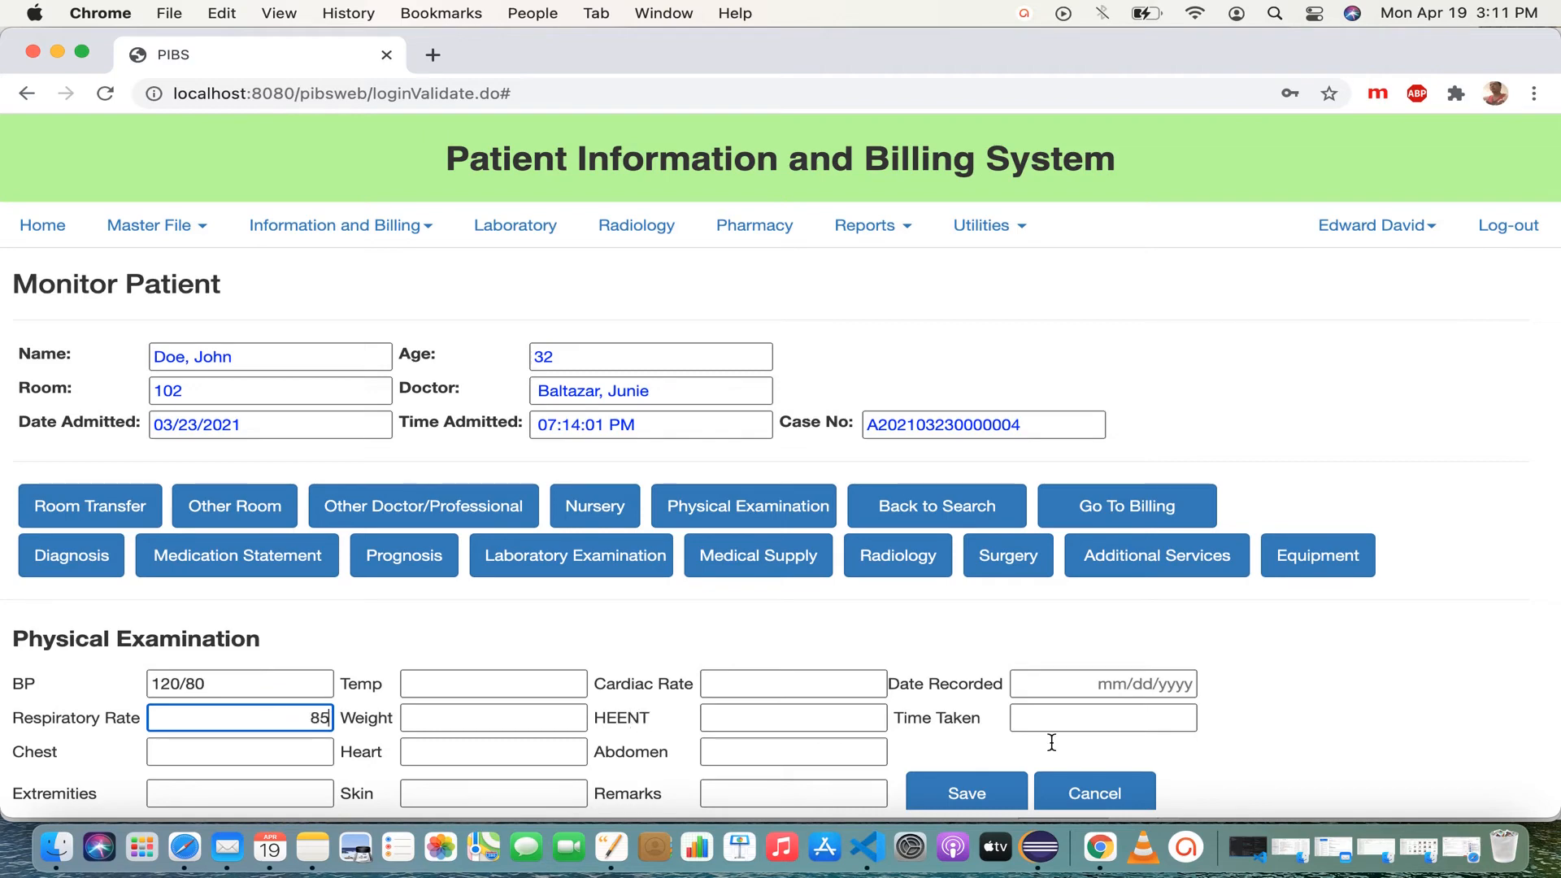
click(1115, 687)
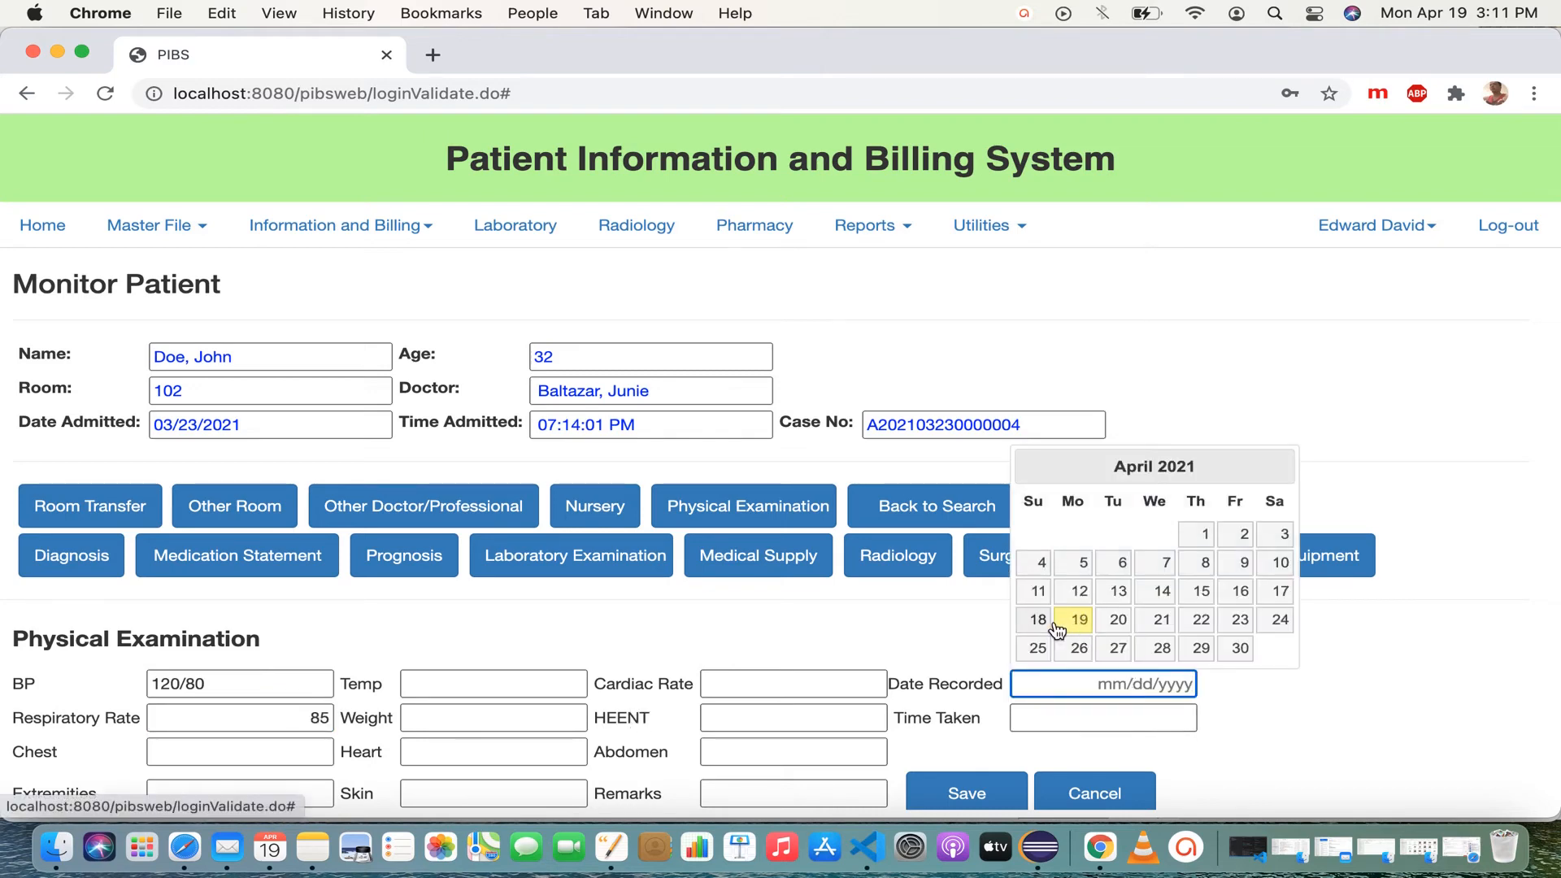
click(1038, 620)
click(1136, 718)
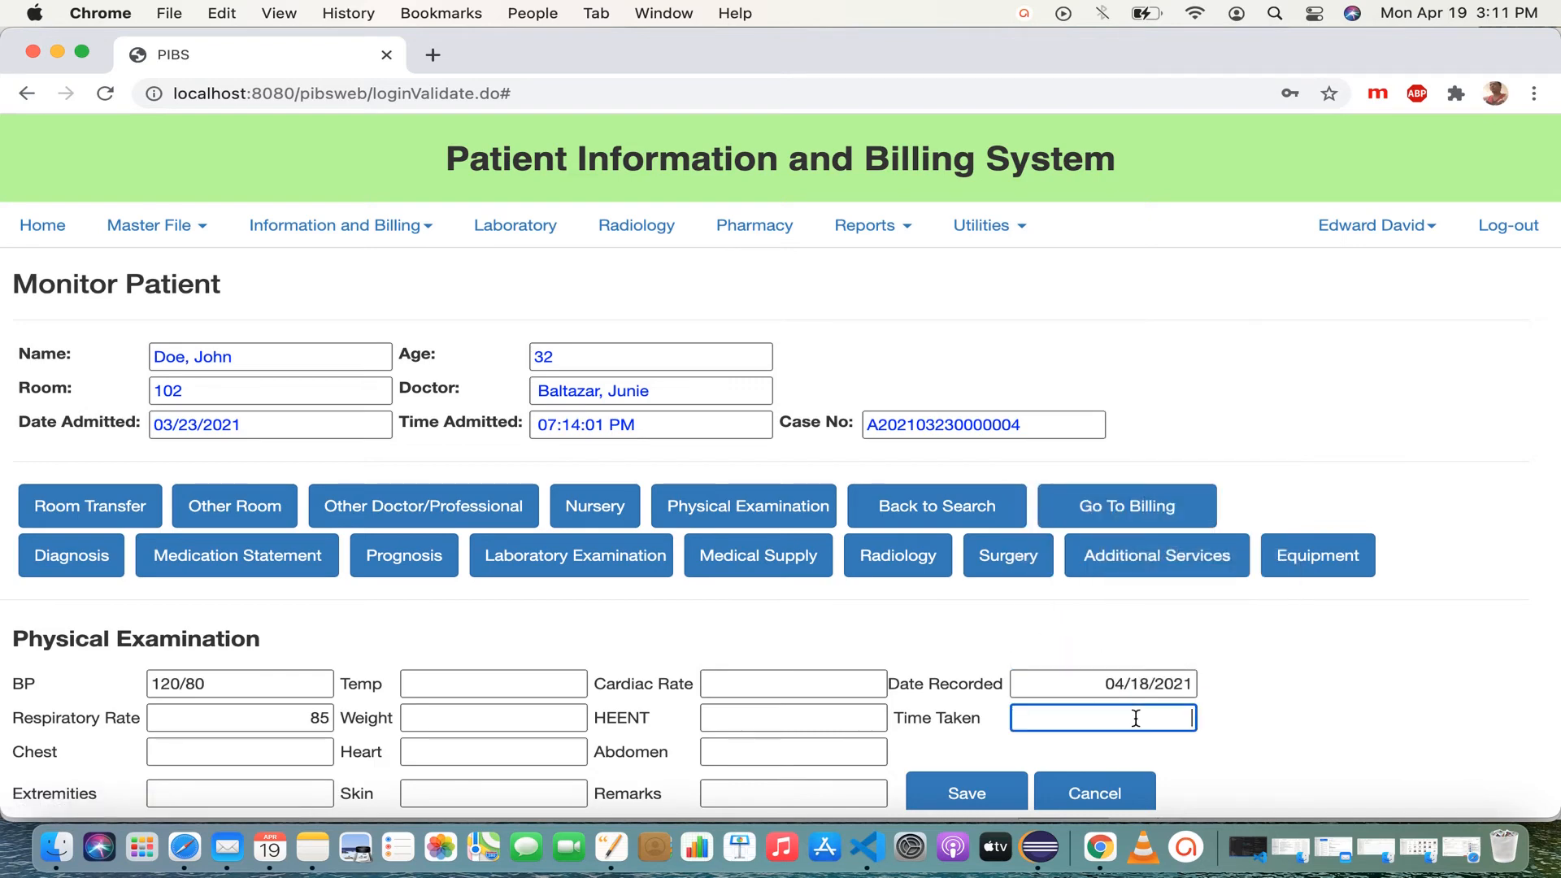
text(12PM)
click(1002, 790)
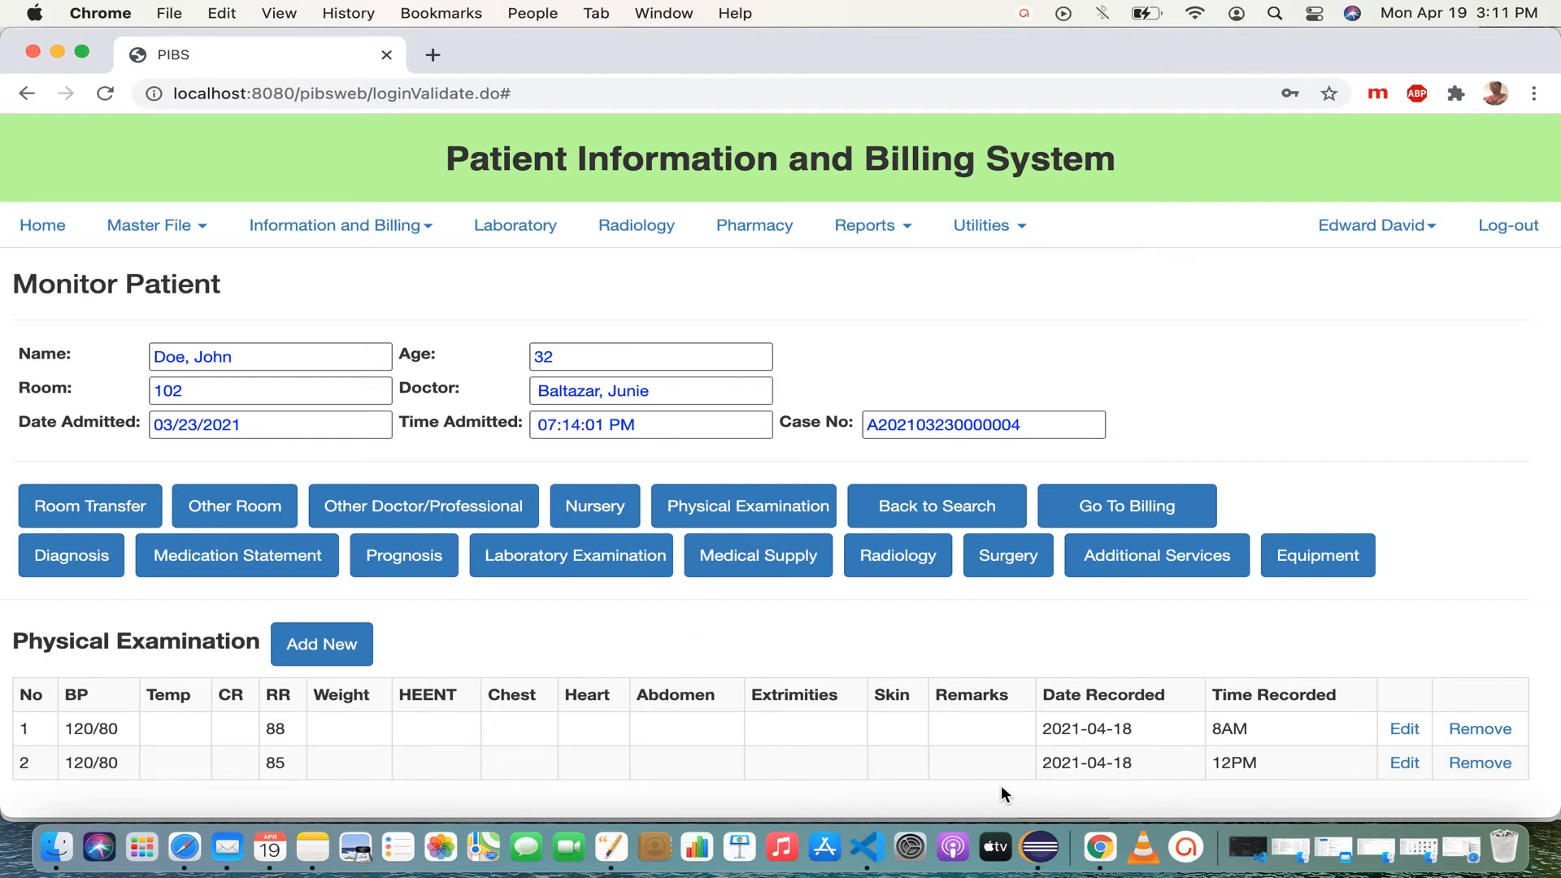
Step: Add a third physical examination with BP 120/80, respiratory rate 87, date recorded 04/18/2021 and time taken 5PM, and save it
click(340, 642)
click(306, 687)
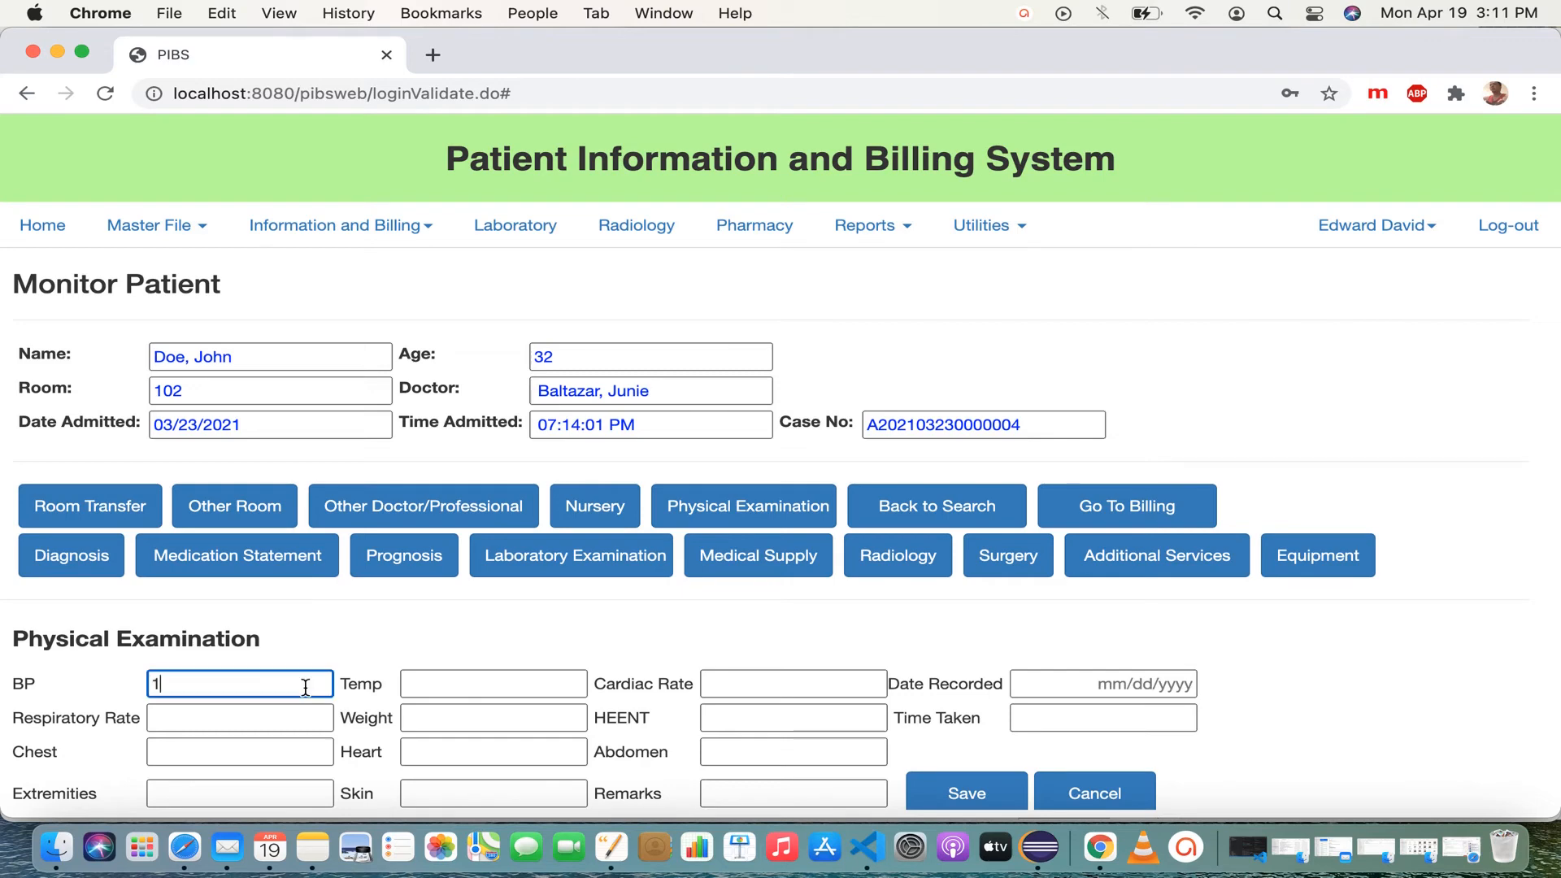
text(120/80)
click(260, 716)
text(8)
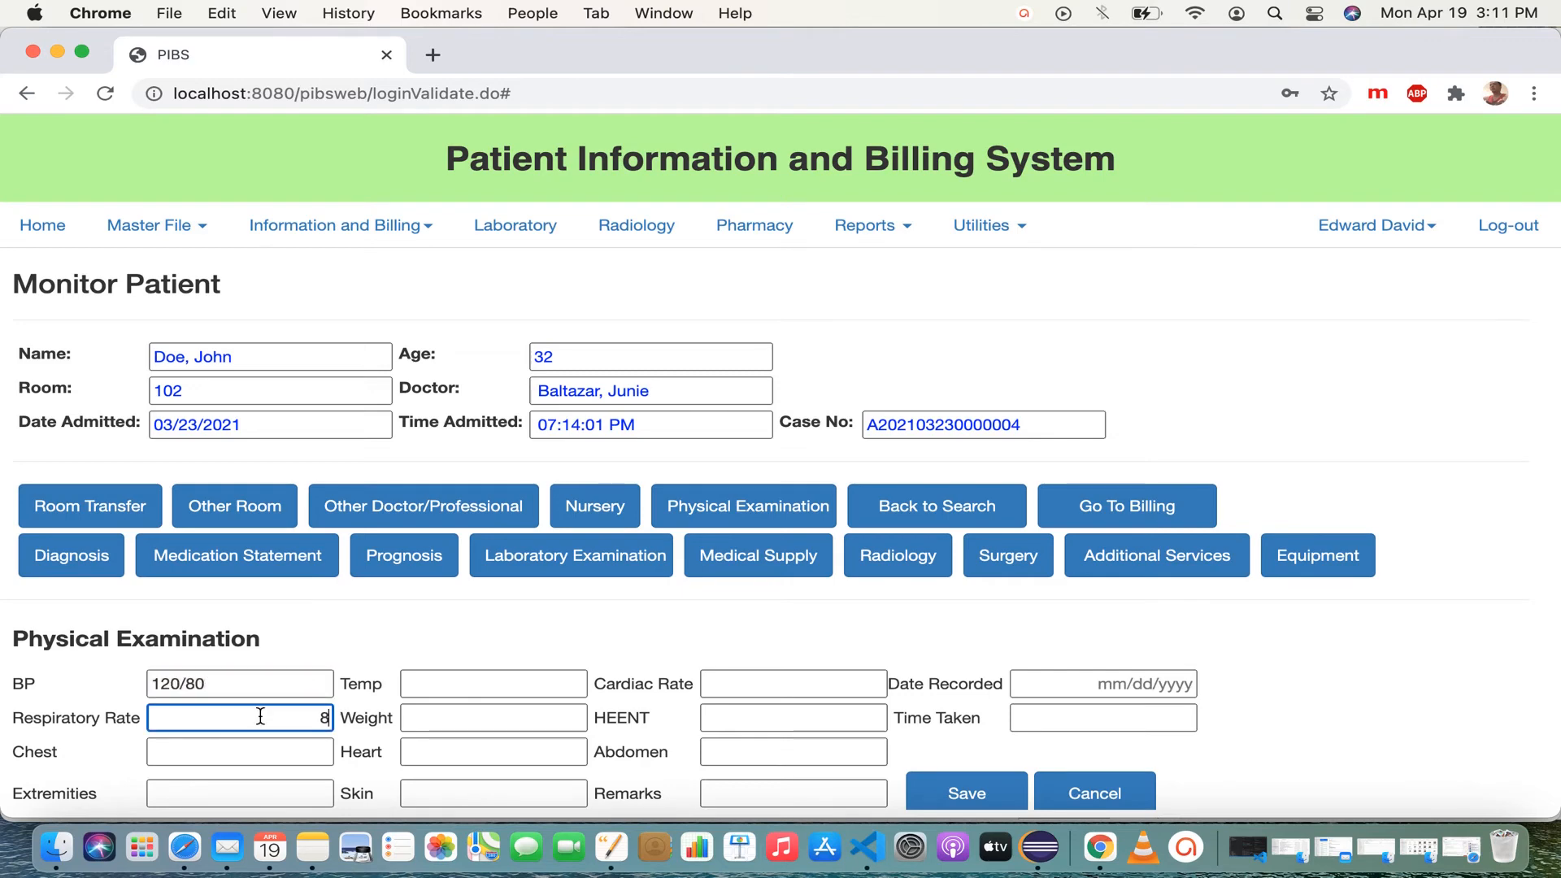
text(7)
click(1032, 685)
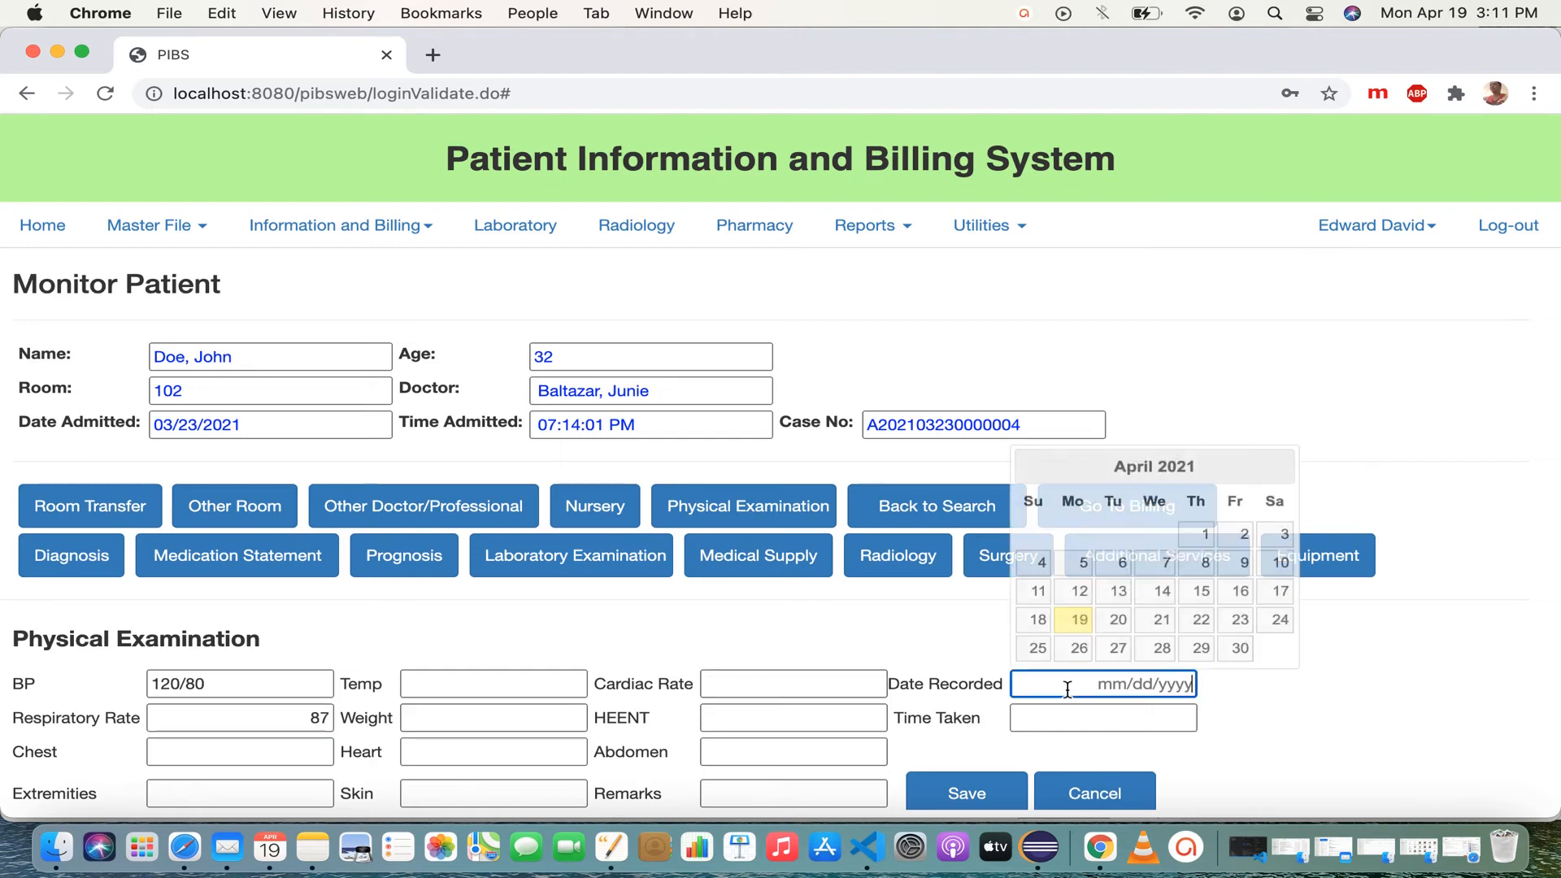
click(1040, 623)
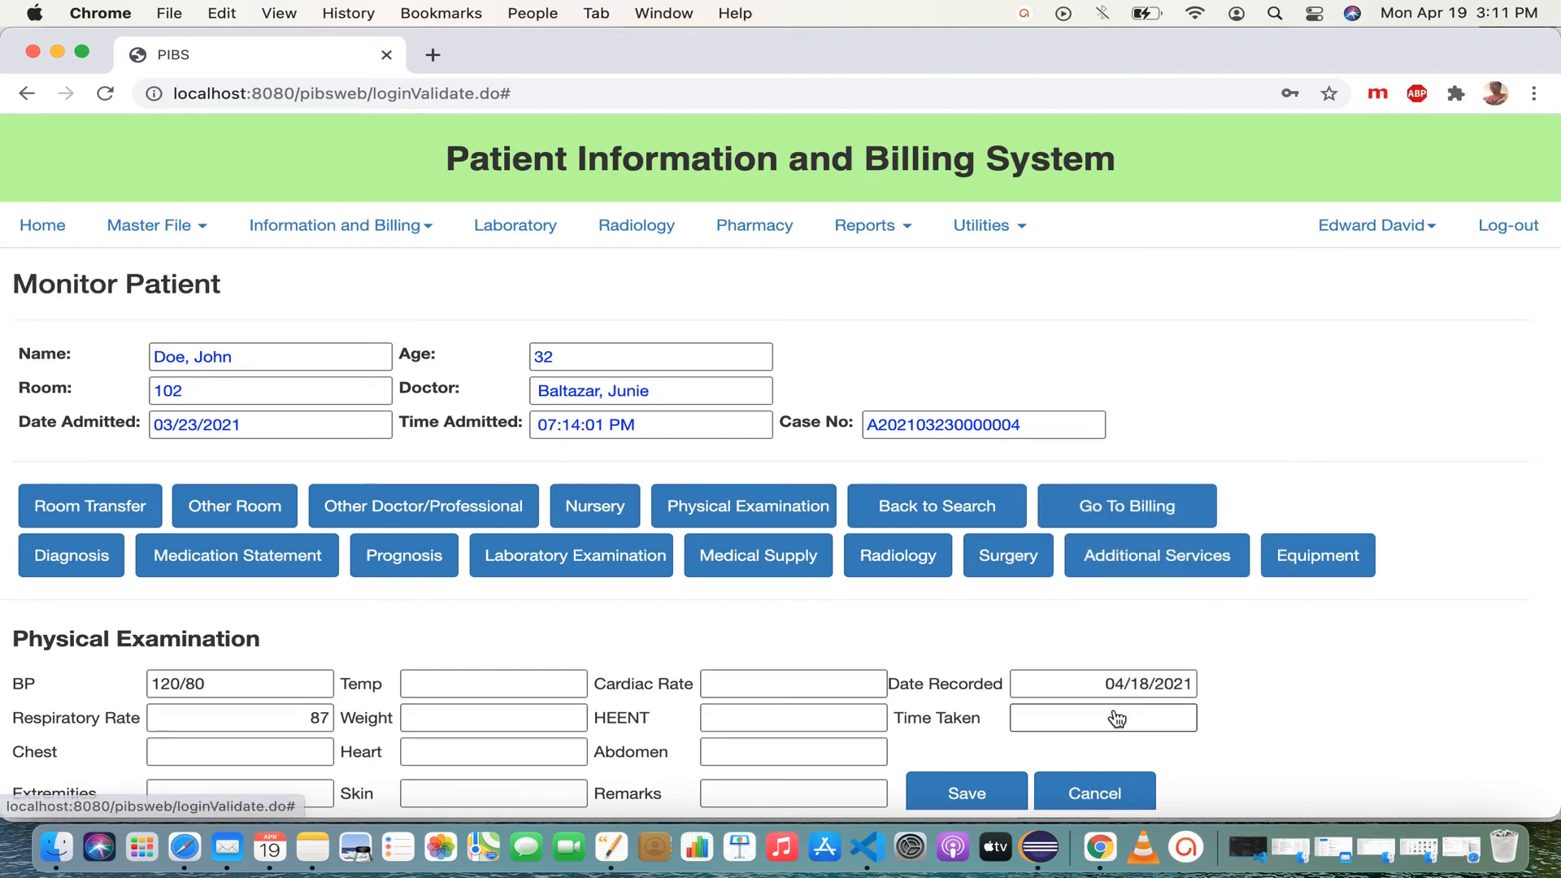
click(1121, 720)
text(5PM)
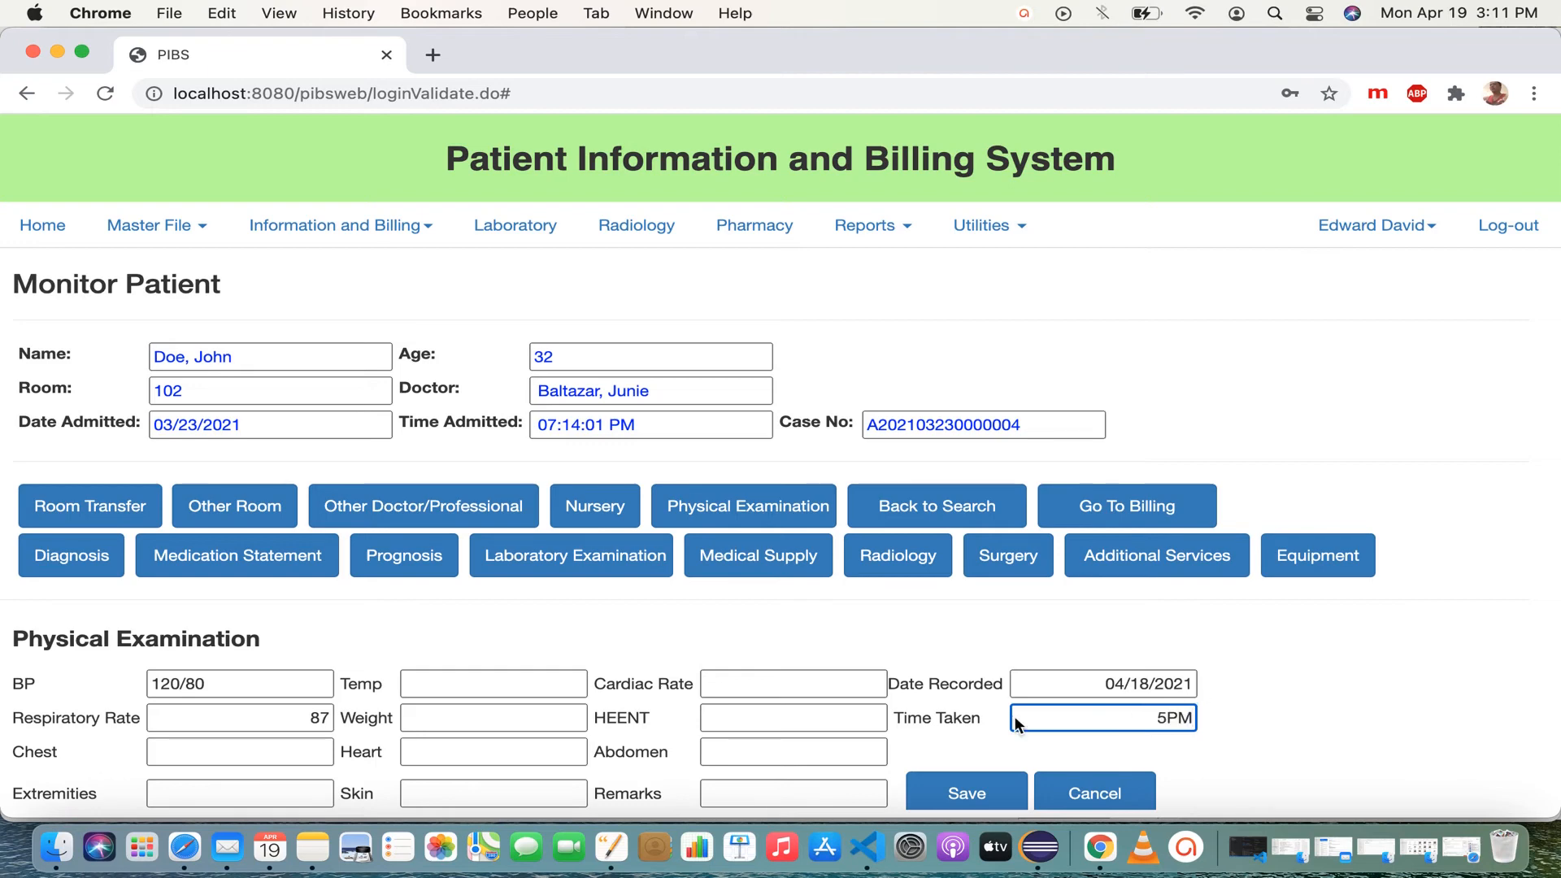
click(990, 795)
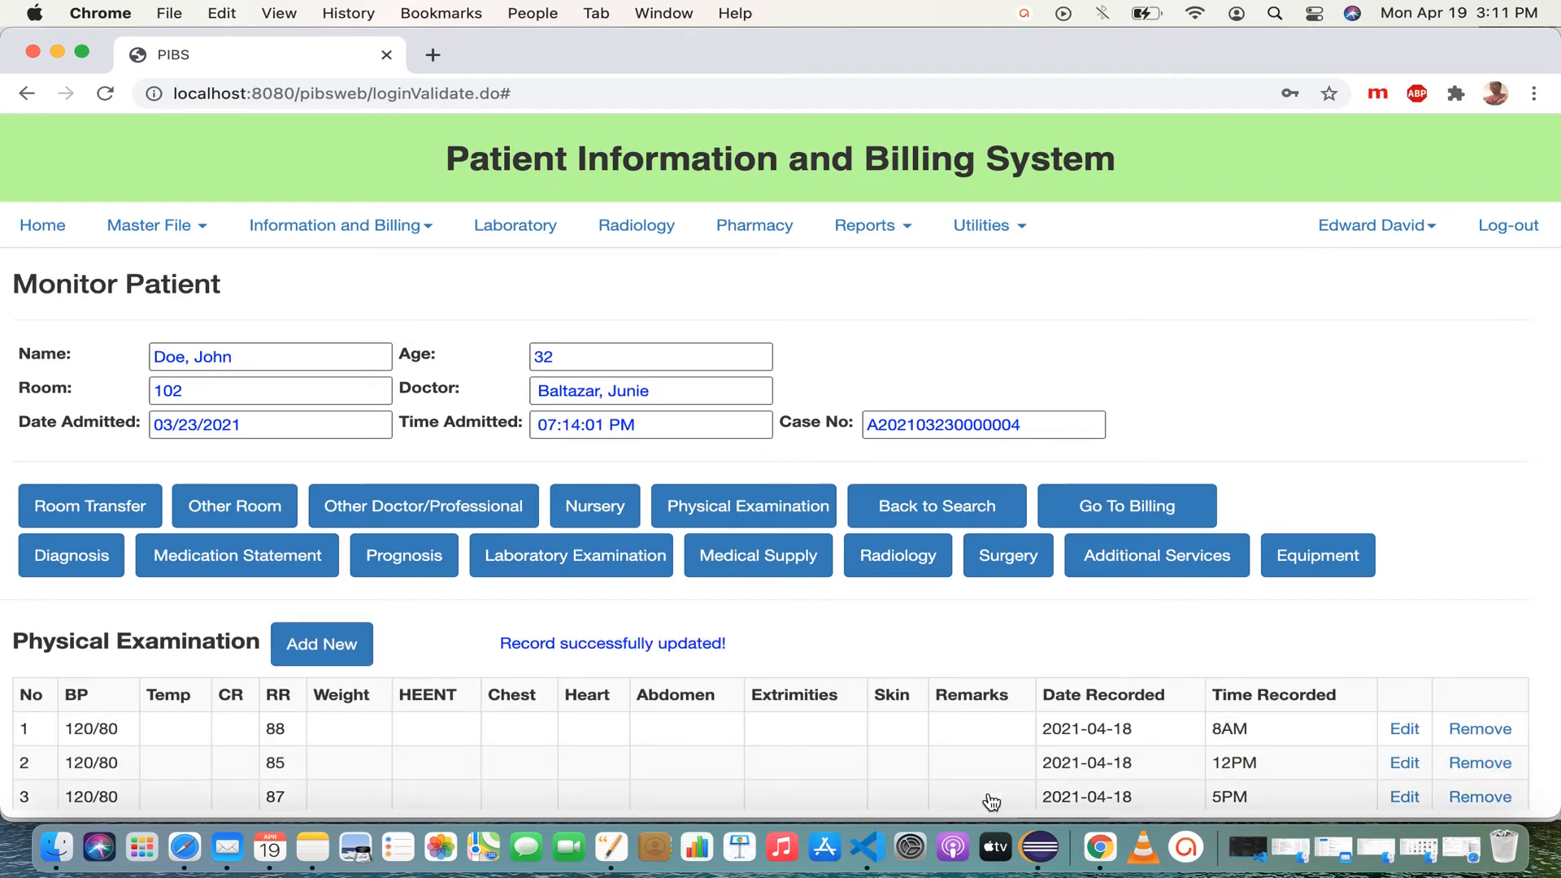
scroll(1041, 655, down, 1)
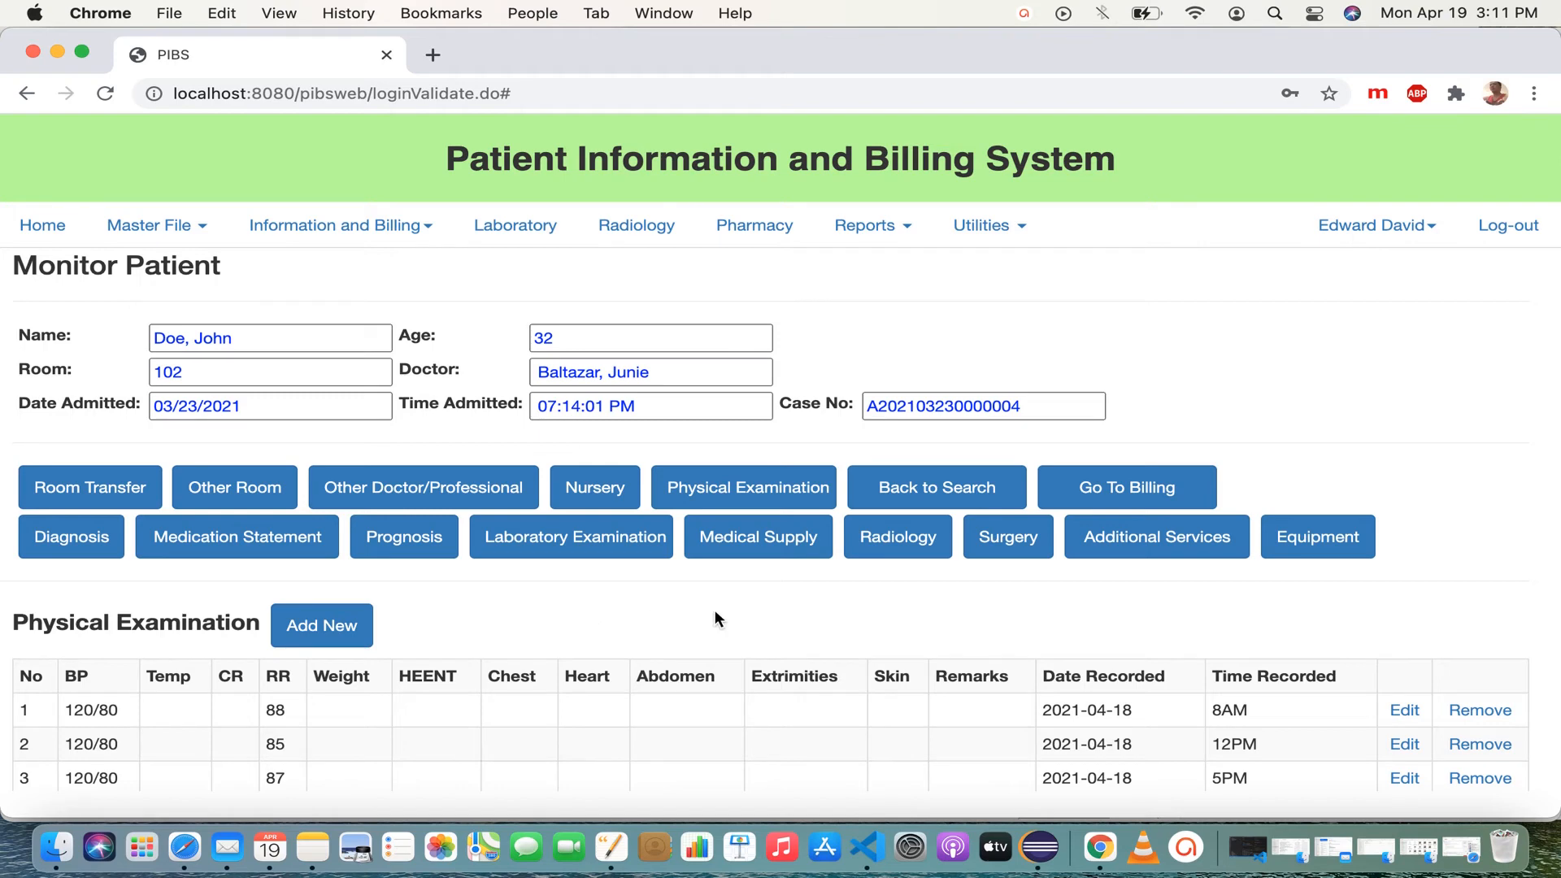
Step: Search for an additional room with "eme" and "a", and view the patient's Other Doctor/Professional records
click(271, 506)
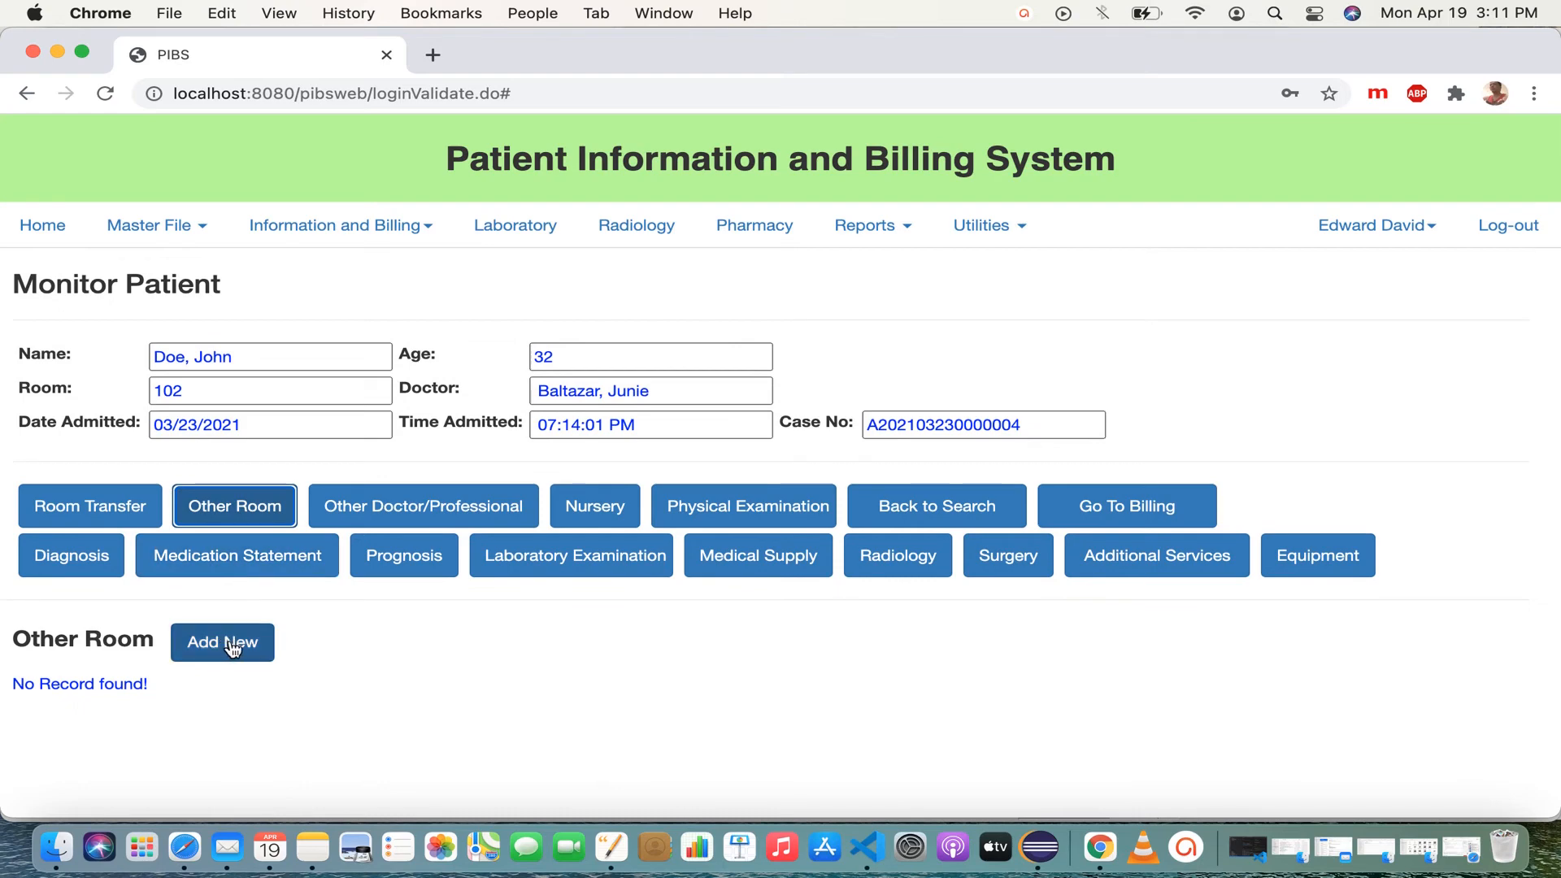
click(231, 644)
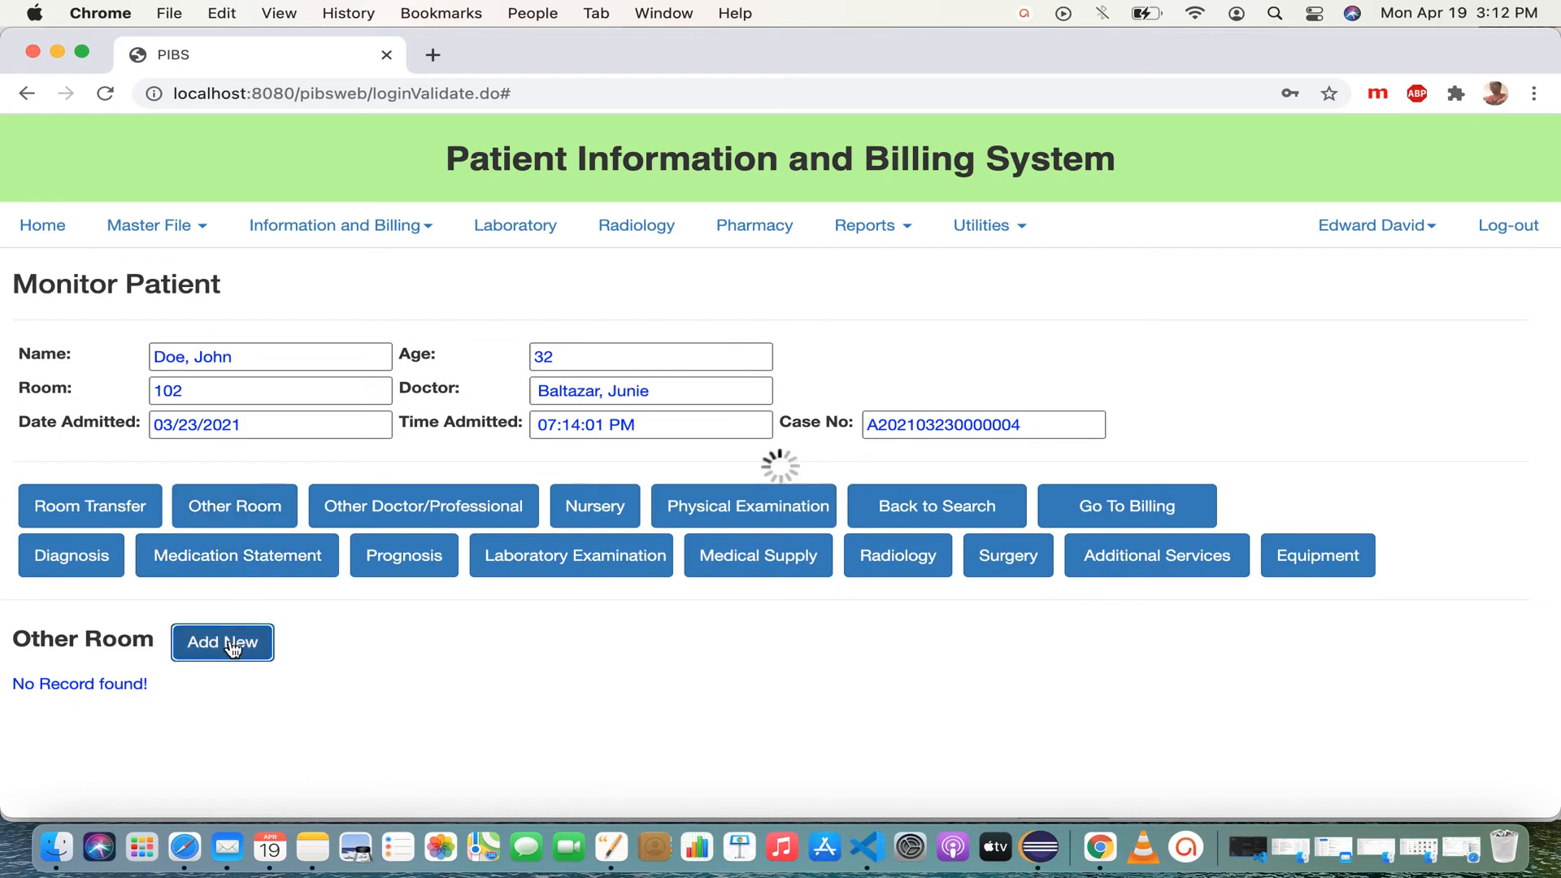
text(eme)
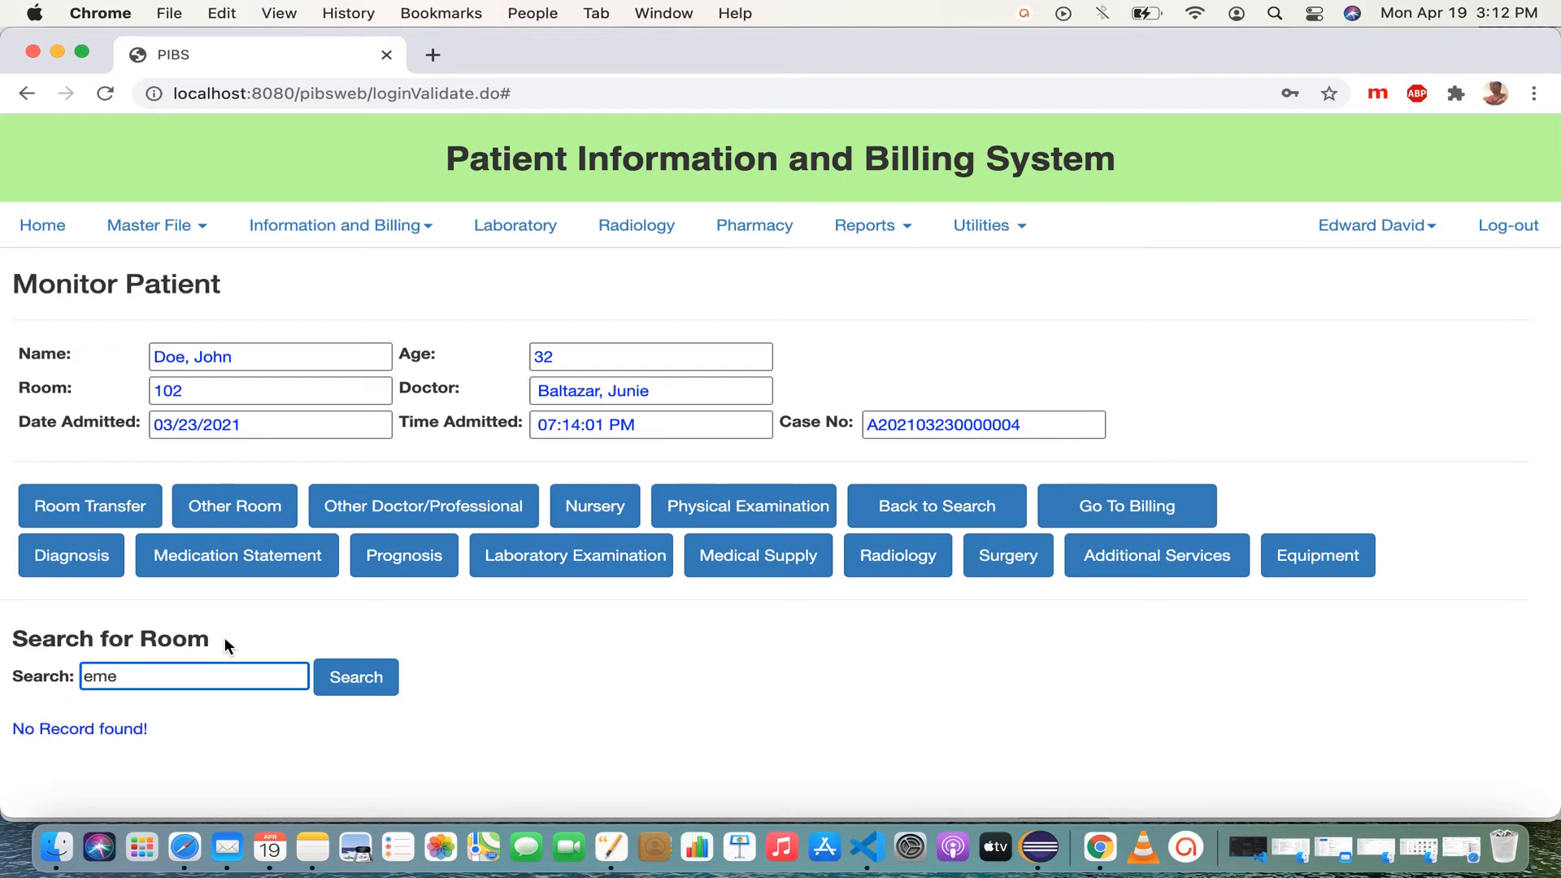
key(BackSpace)
key(BackSpace)
key(BackSpace)
text(a)
click(483, 517)
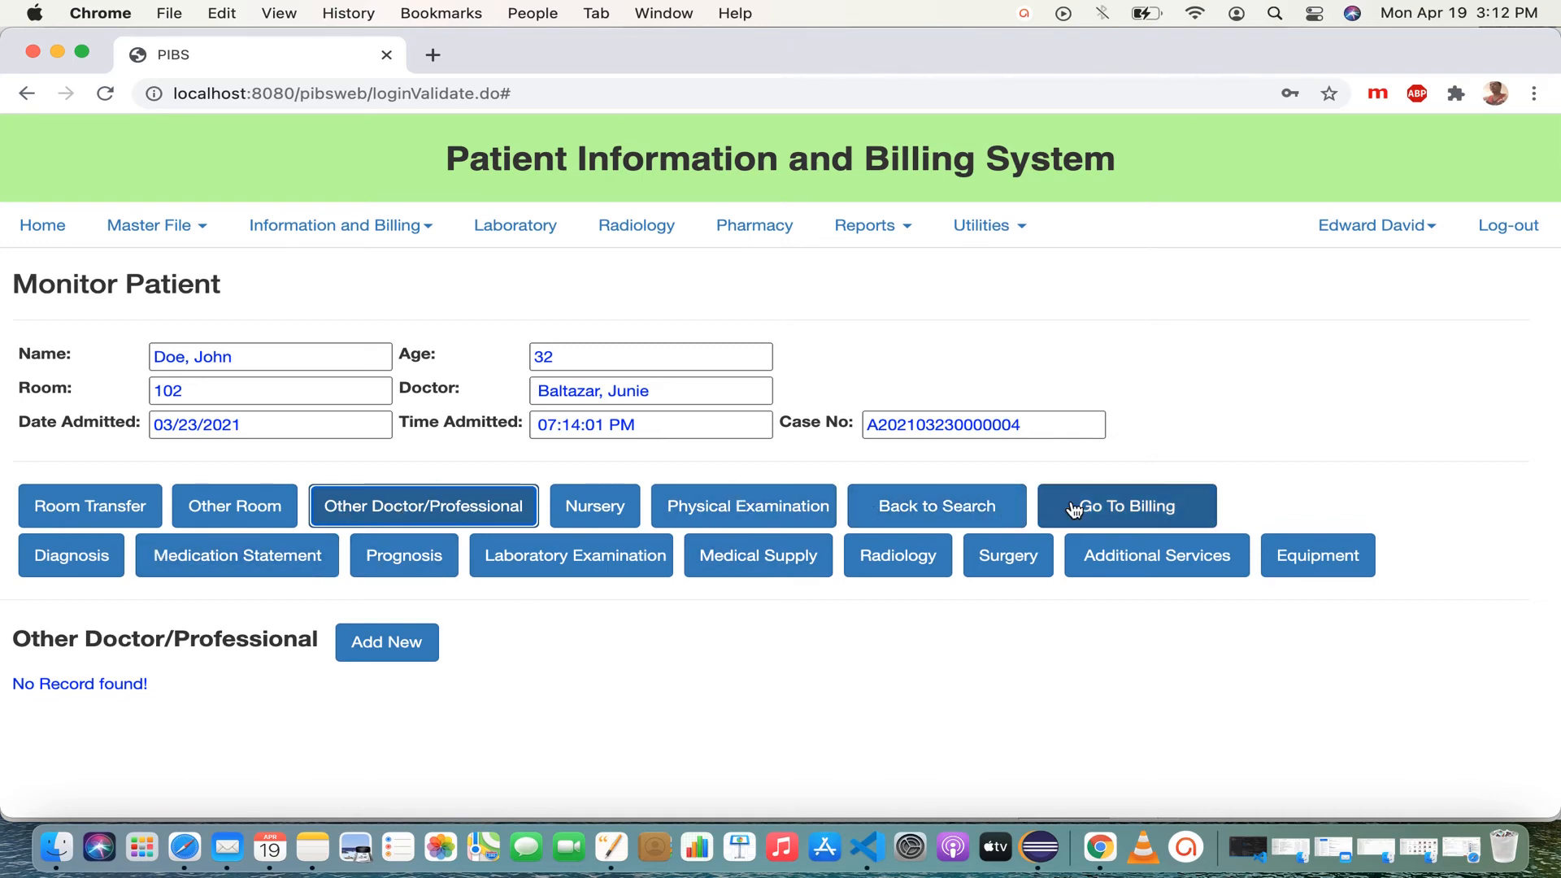
Step: Go to the patient's billing and examine the summary's individual fees, days admitted and total amount due
click(1099, 510)
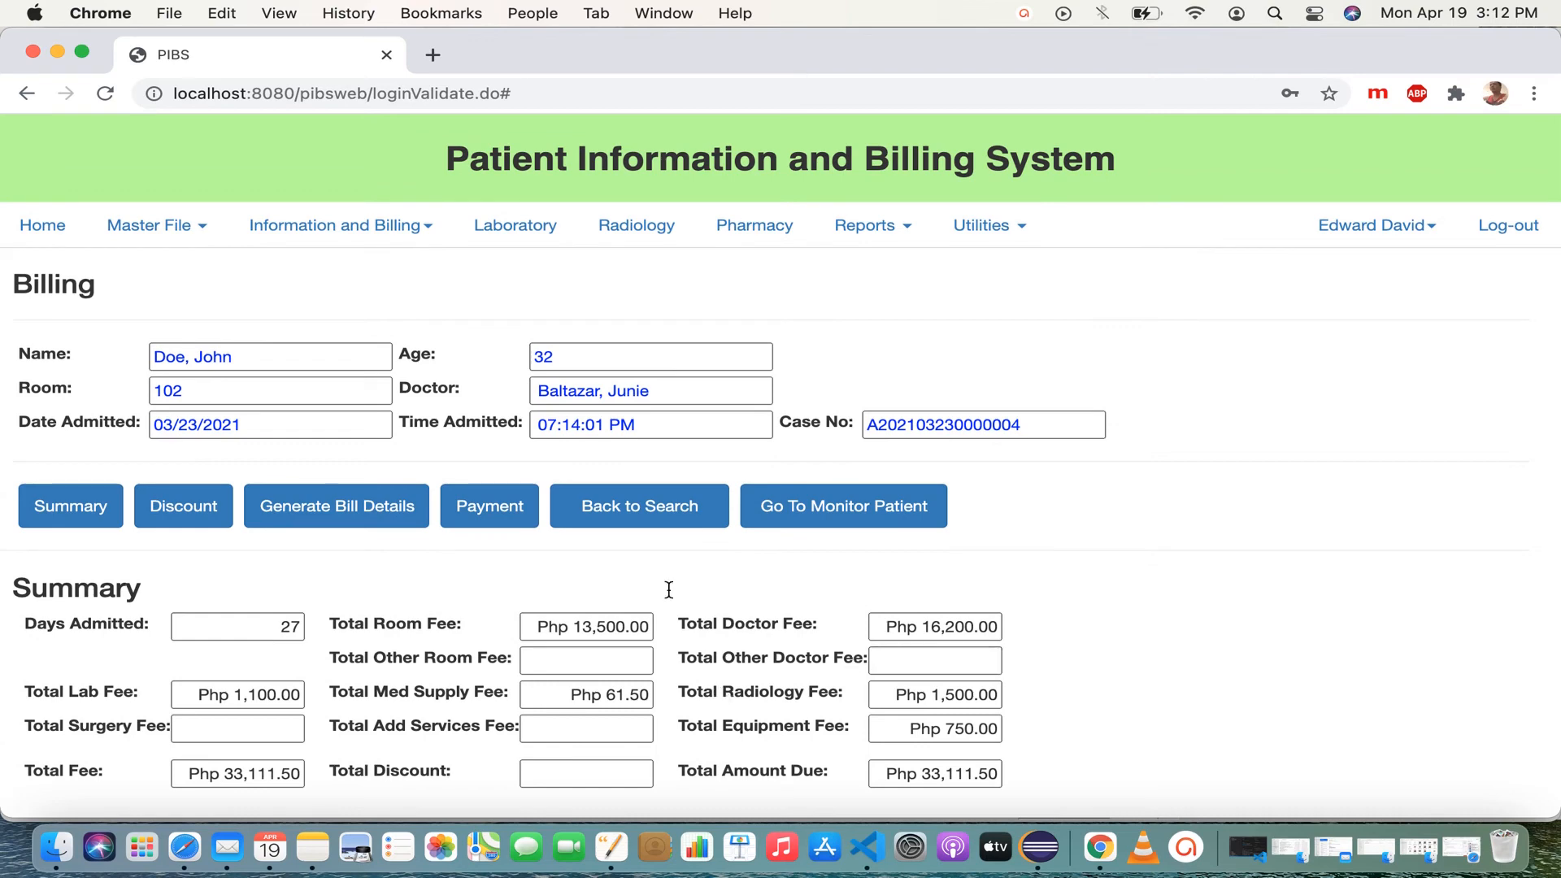
drag(197, 696, 321, 700)
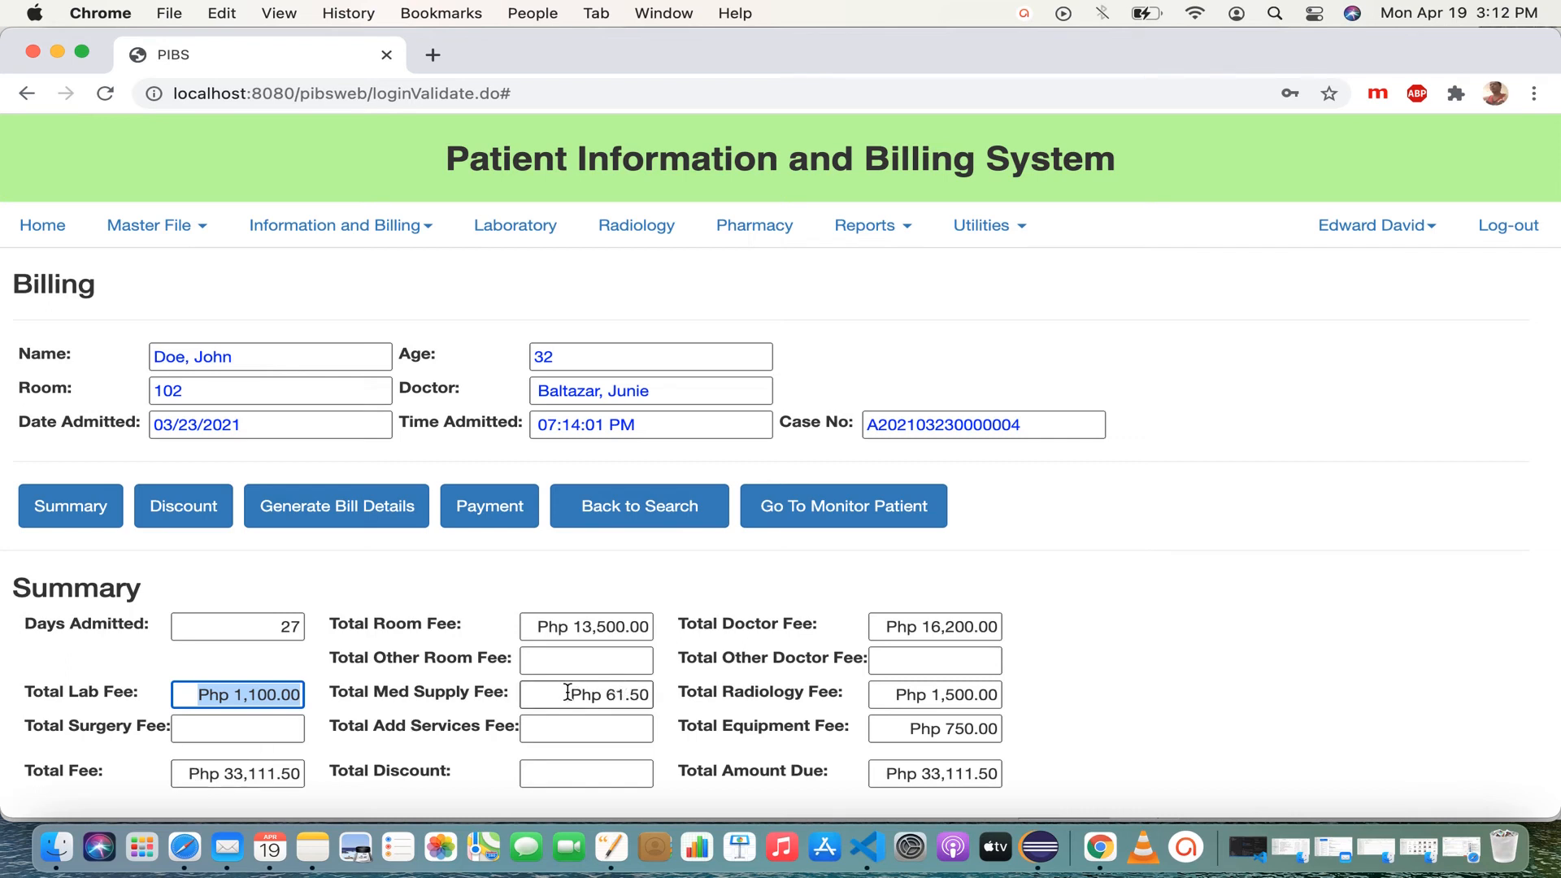
drag(567, 692, 675, 695)
drag(858, 699, 1039, 702)
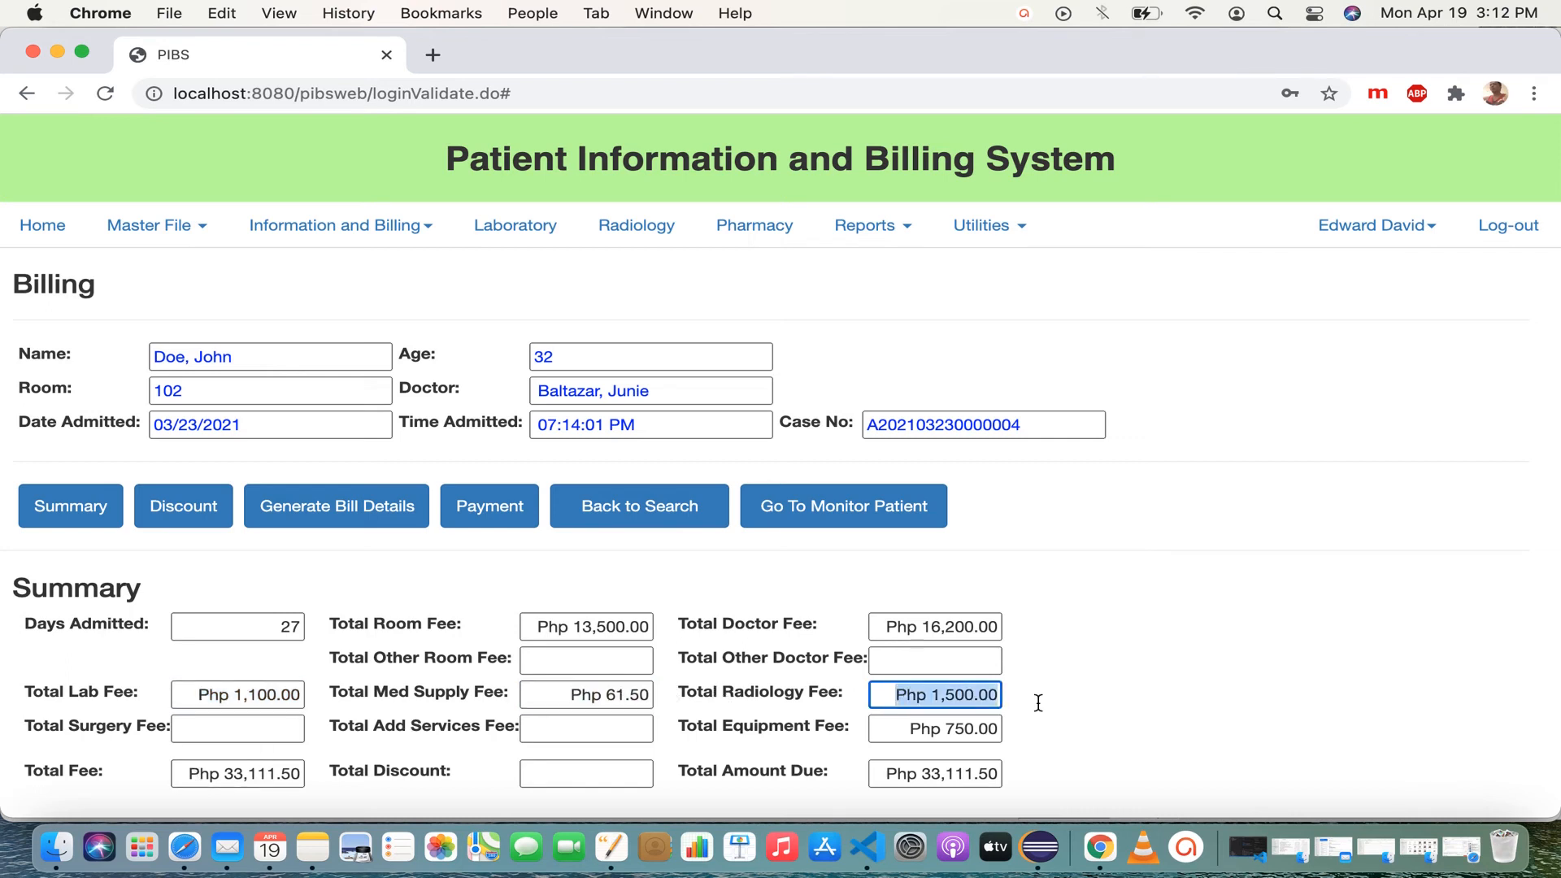
drag(918, 729, 1010, 732)
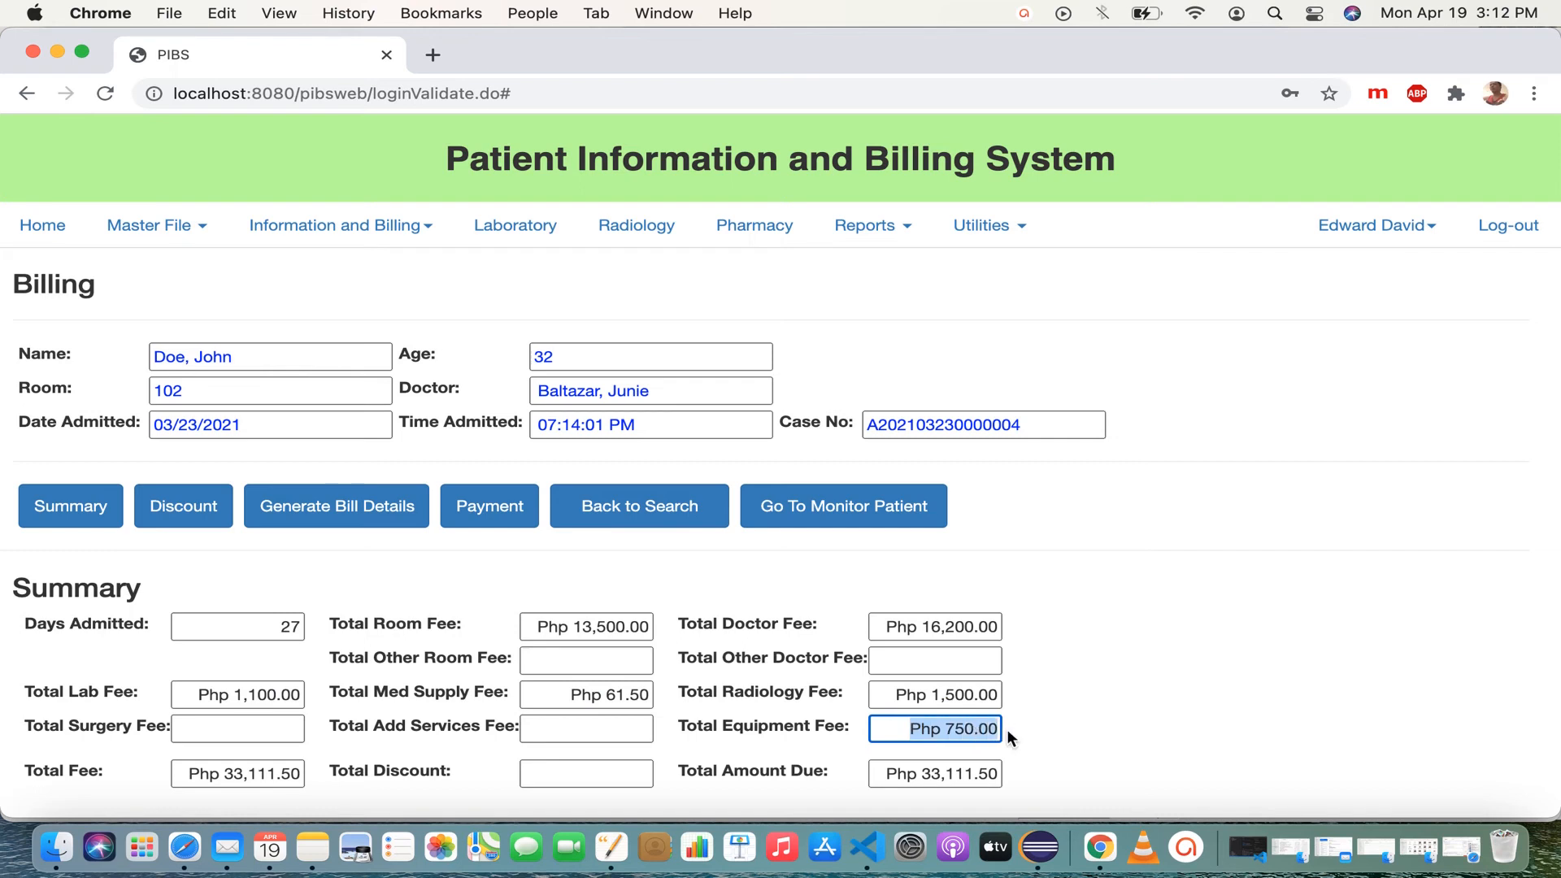
drag(924, 627, 991, 631)
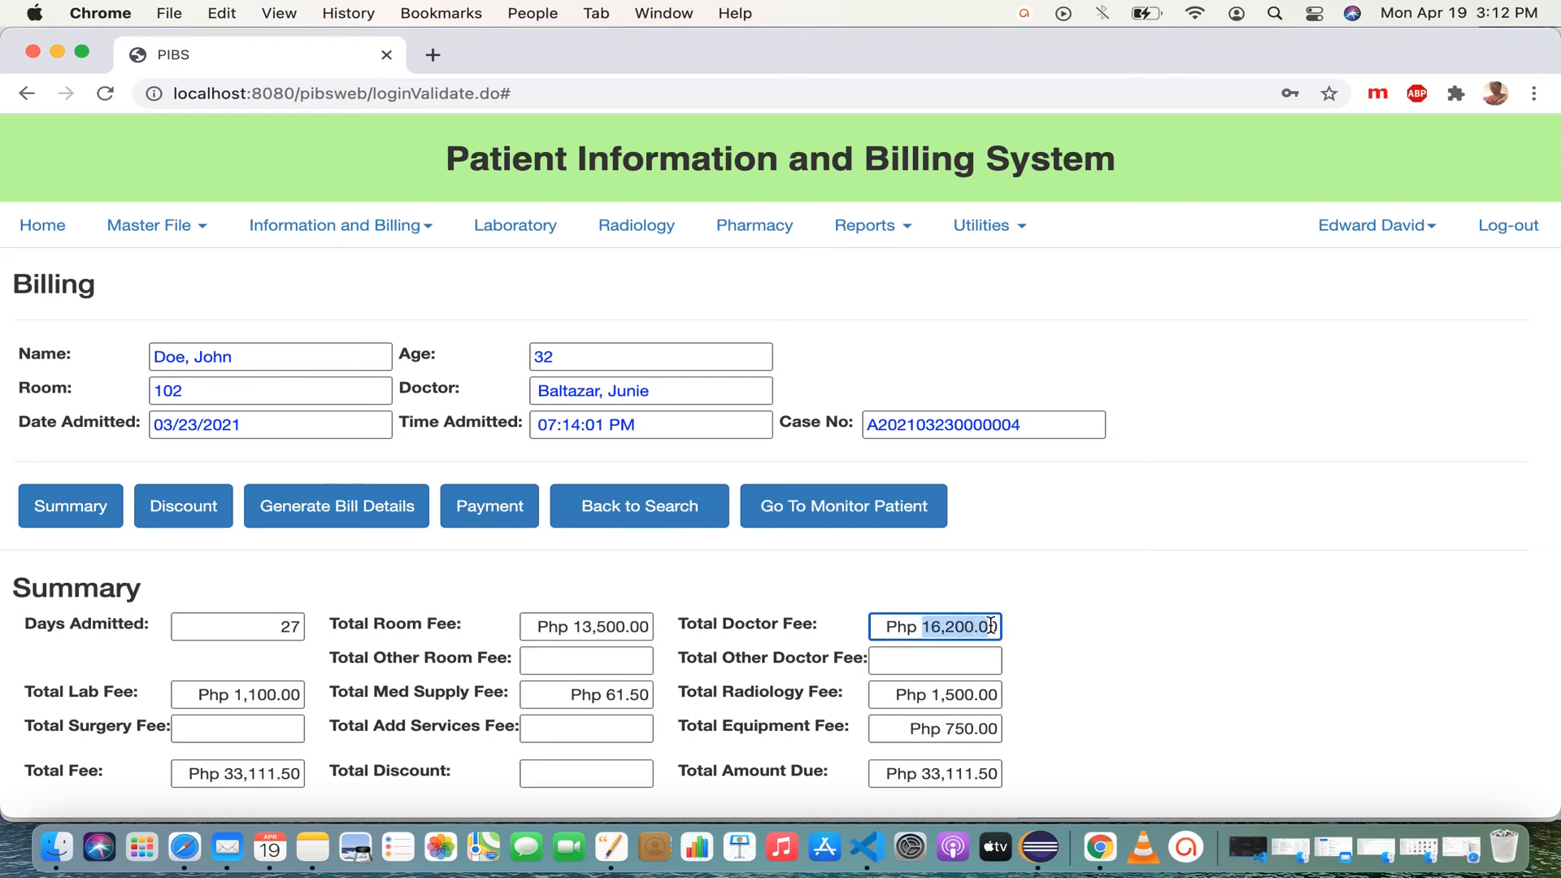
drag(569, 627, 649, 627)
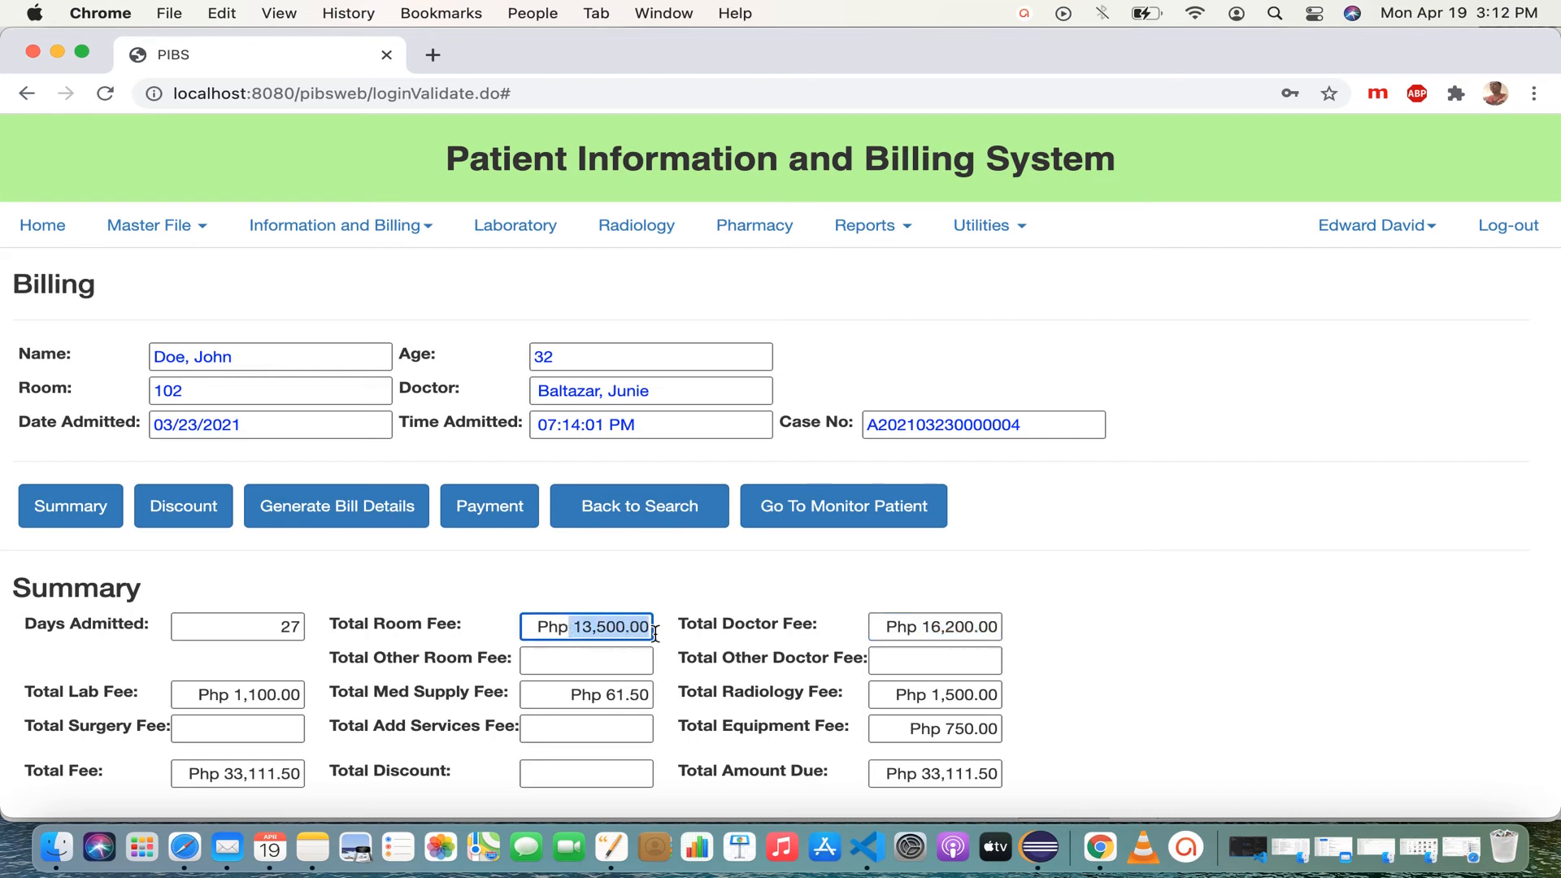
drag(262, 622, 302, 626)
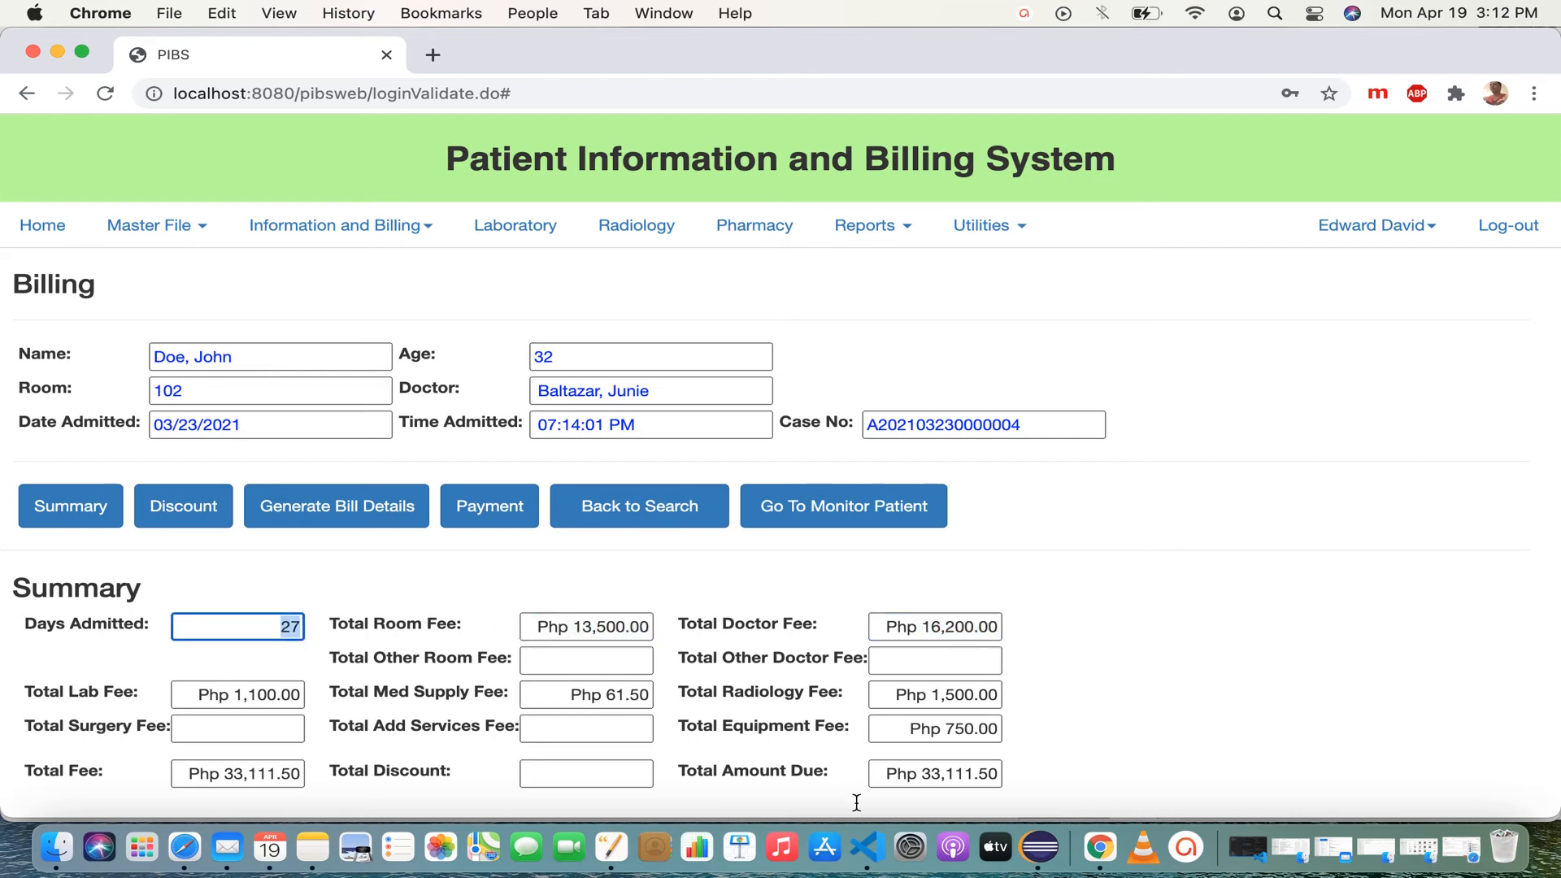
drag(922, 773, 1026, 781)
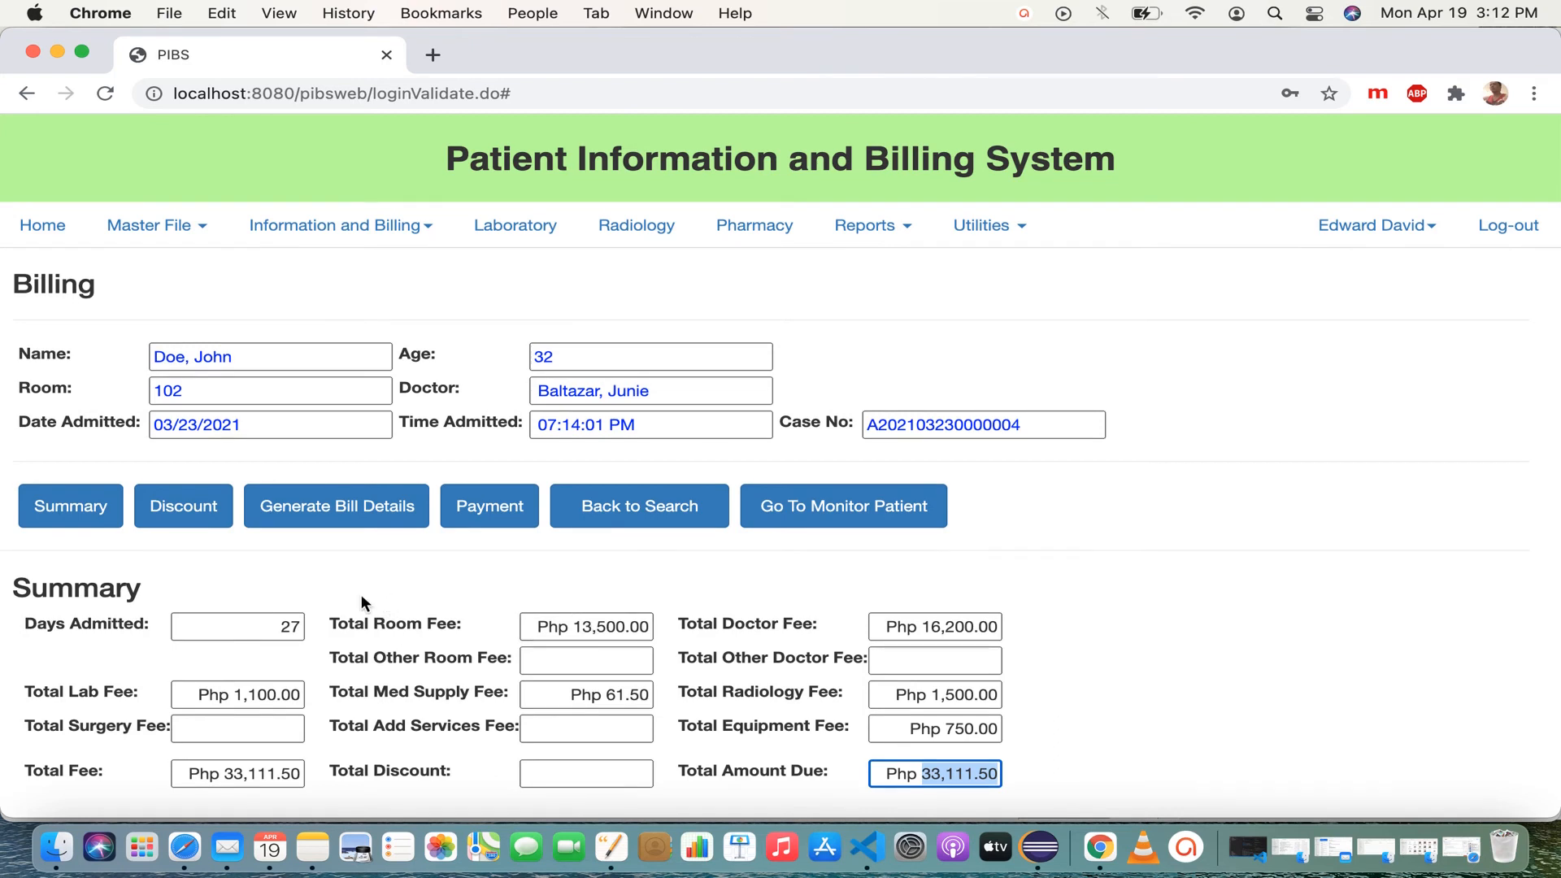
Step: Generate the patient's bill details and review the total, room, doctor and laboratory examination charges
click(348, 518)
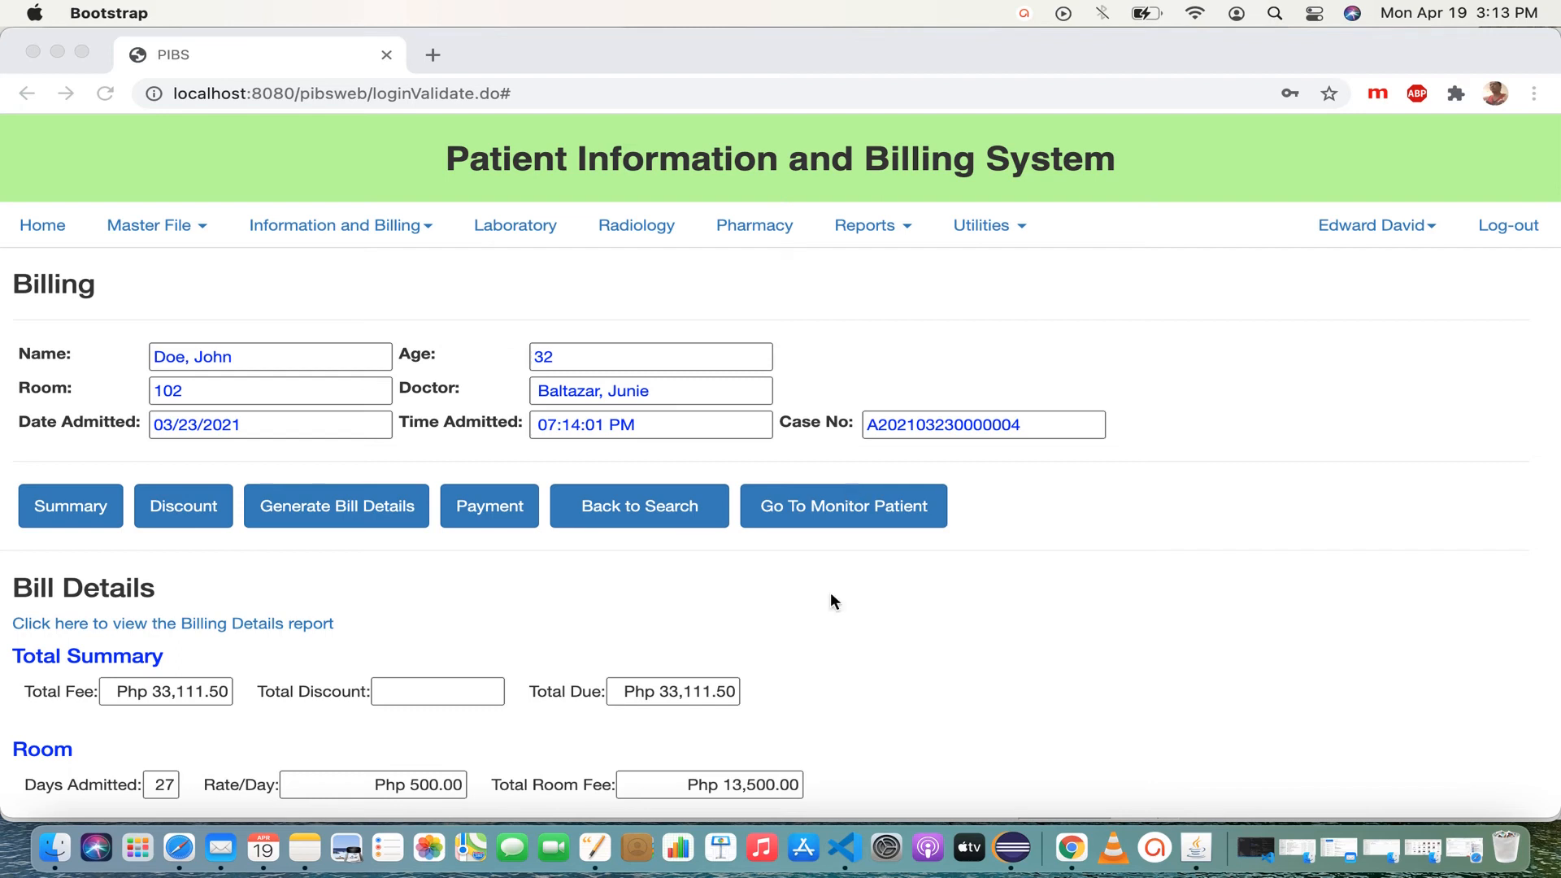
scroll(831, 603, down, 4)
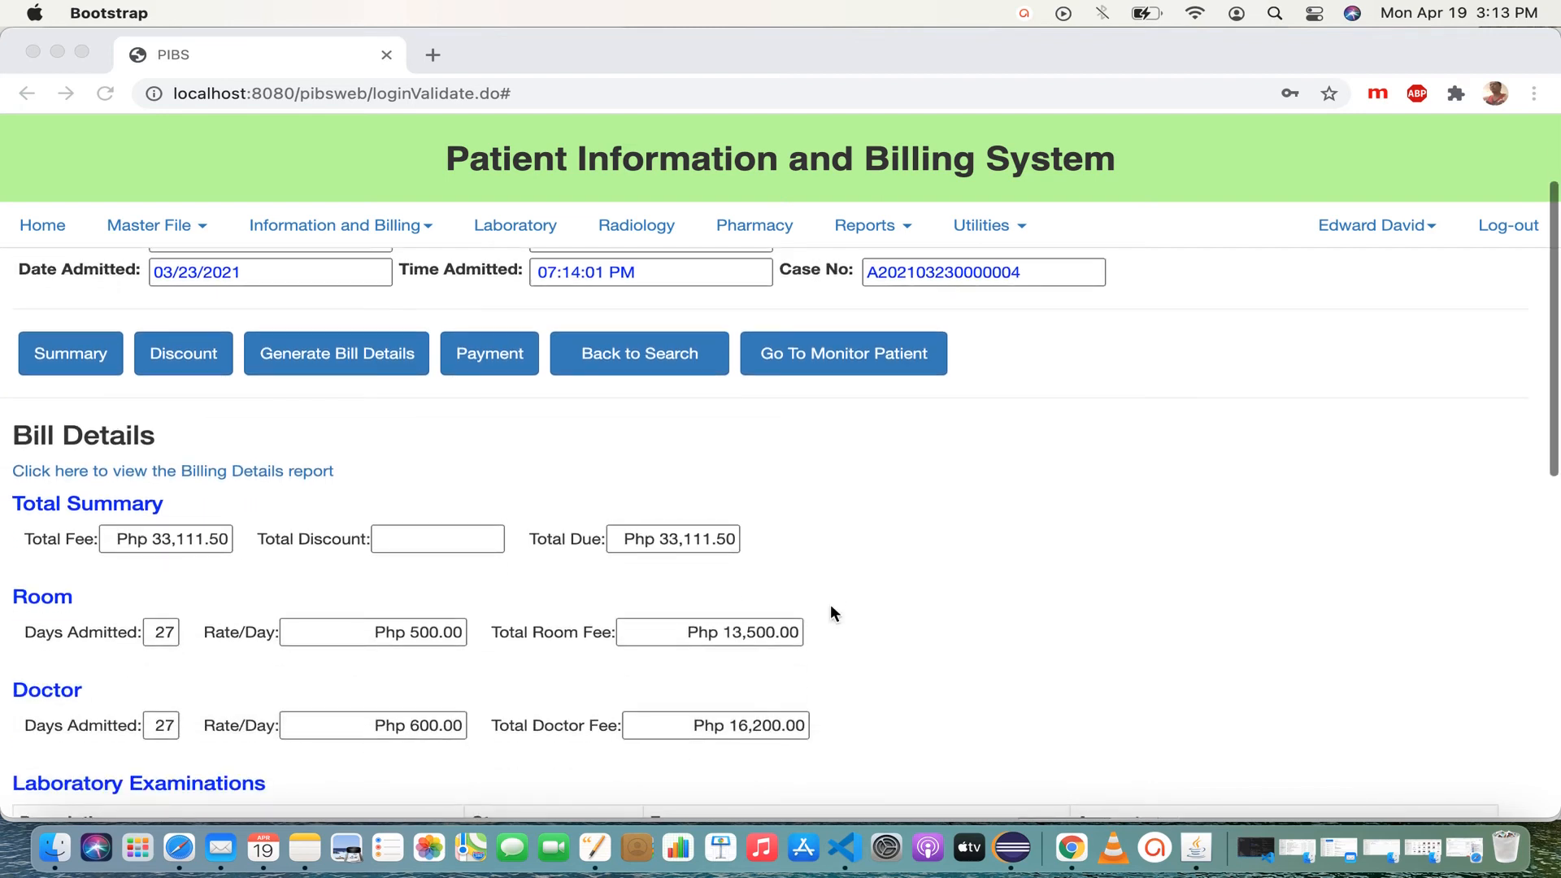
scroll(831, 609, down, 3)
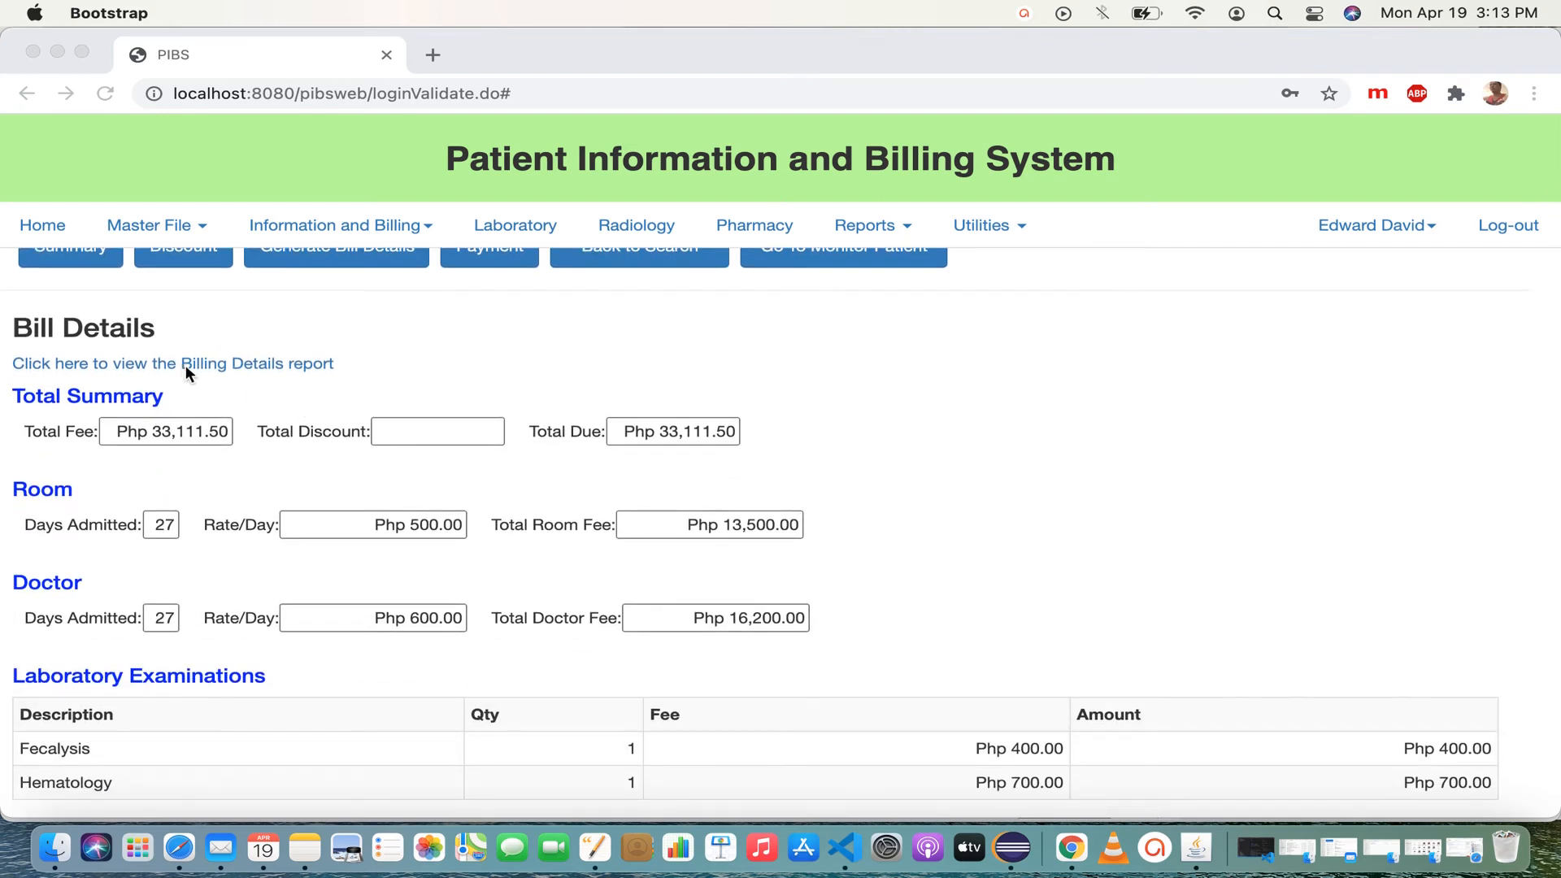
Step: Examine the laboratory, medical supply, radiology and equipment charges in the patient's bill details
click(213, 380)
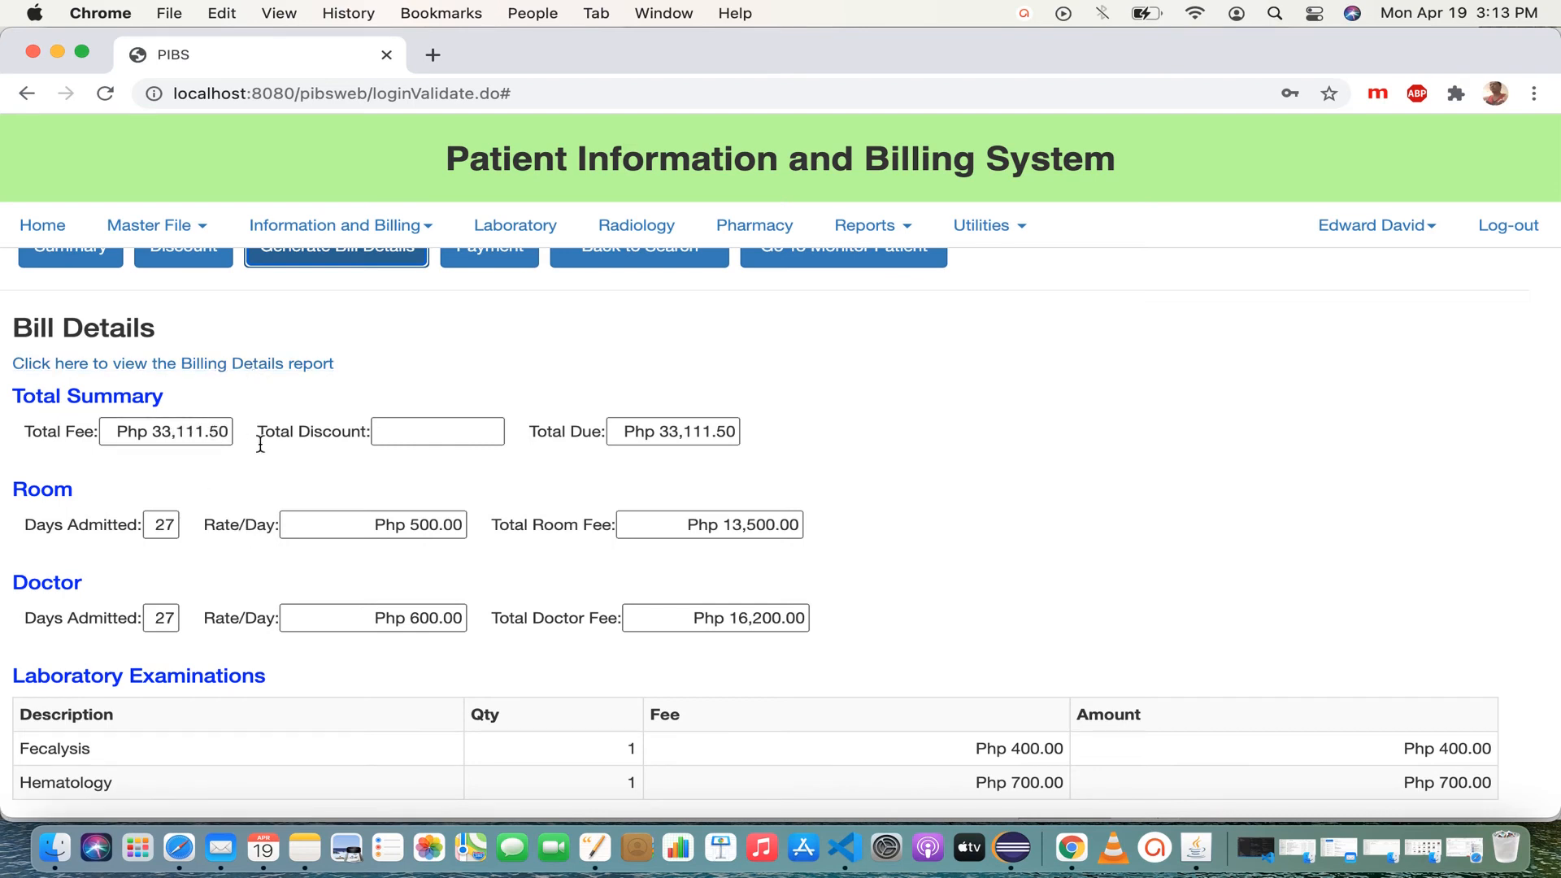
scroll(301, 504, down, 3)
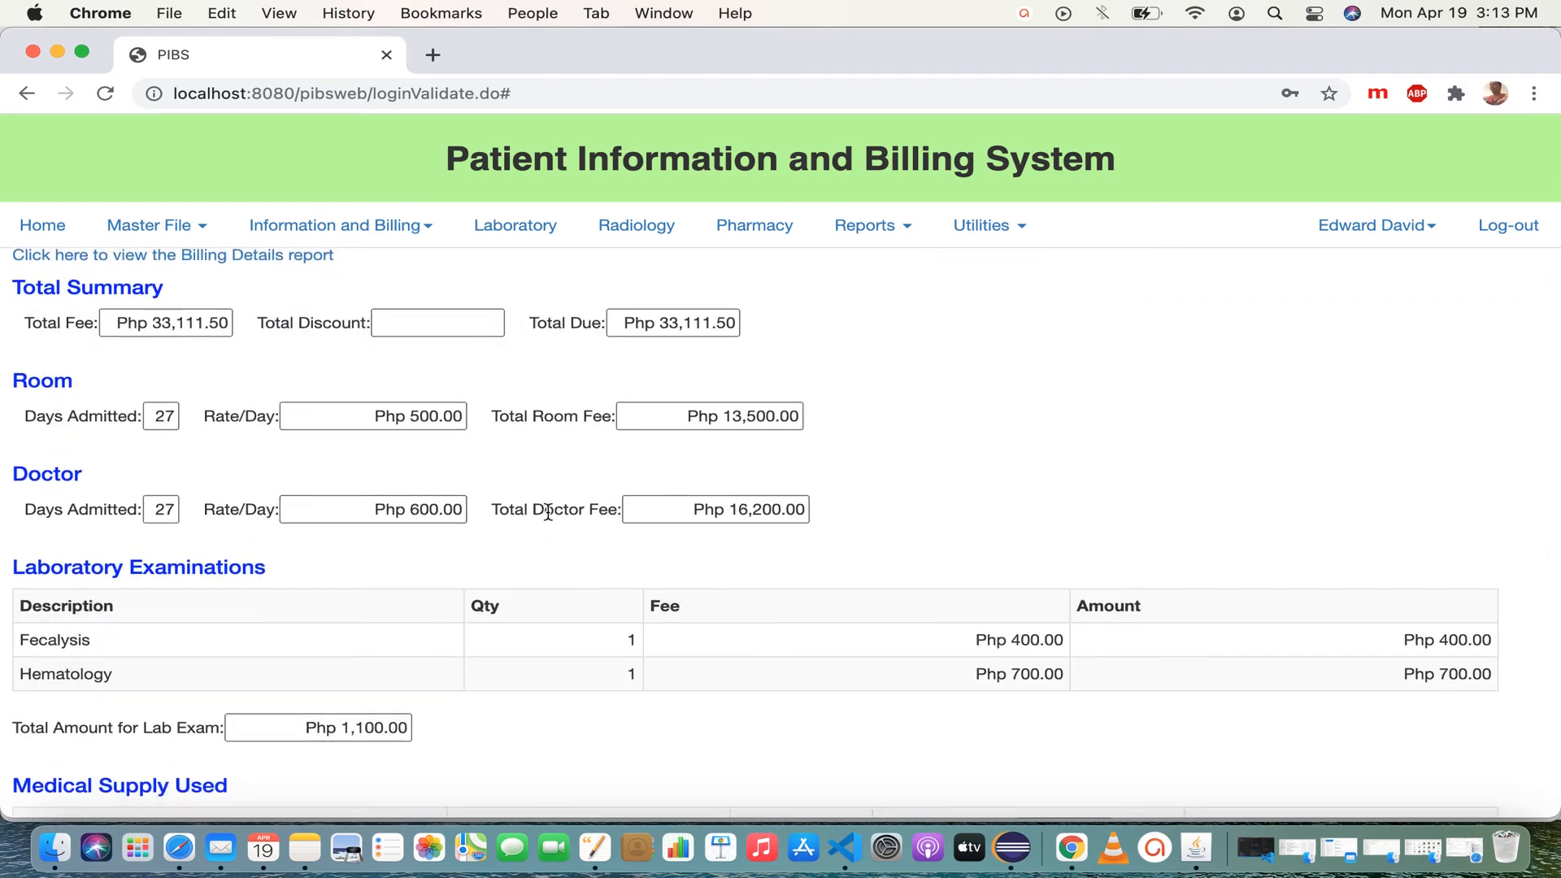
scroll(951, 515, down, 5)
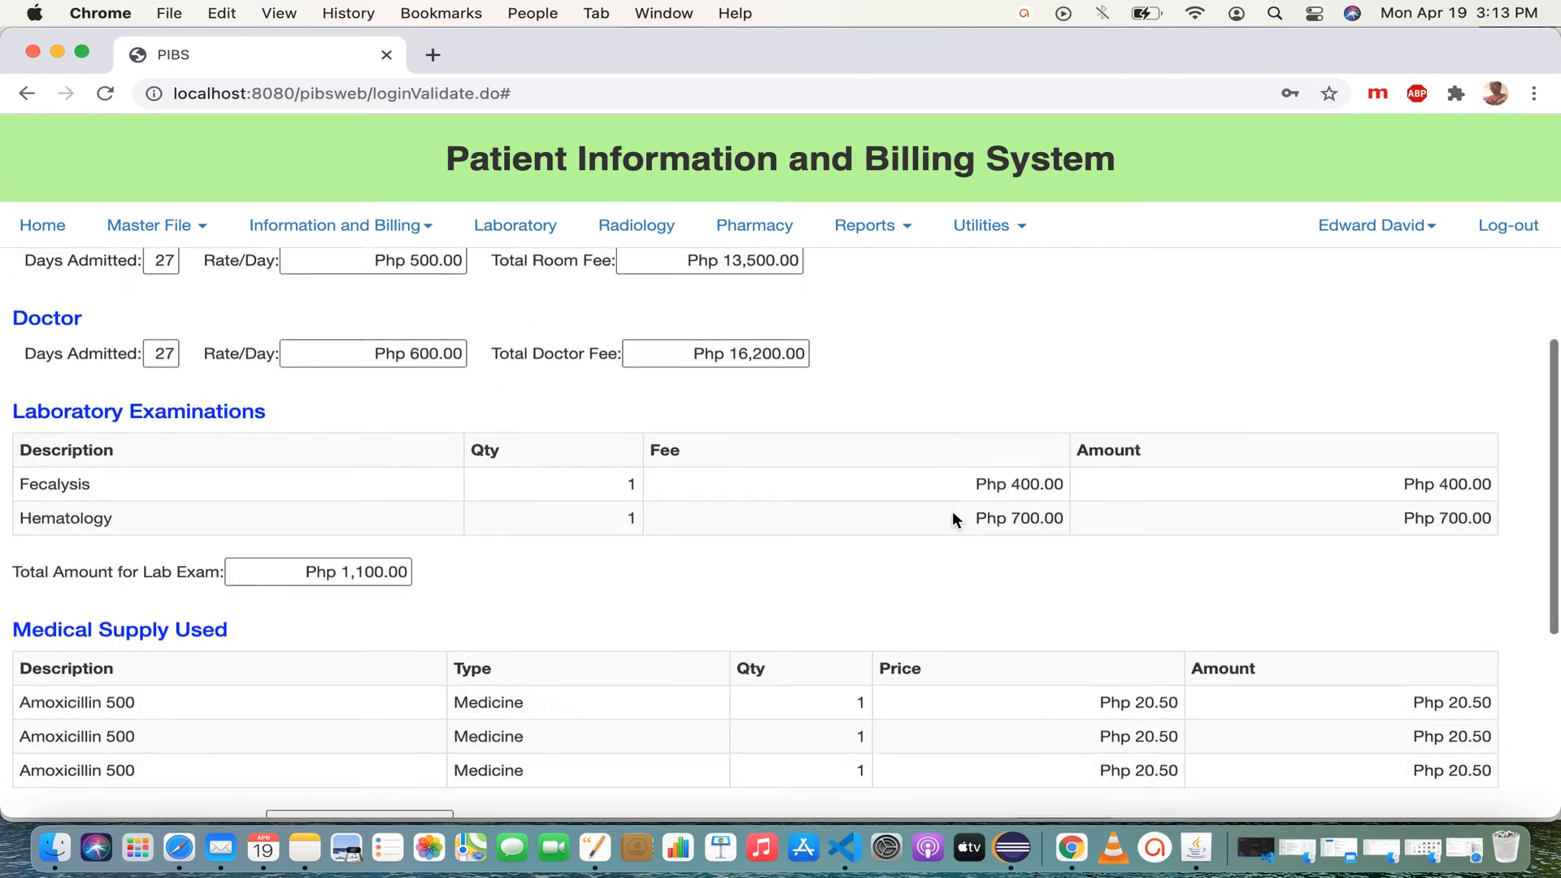
scroll(953, 518, down, 7)
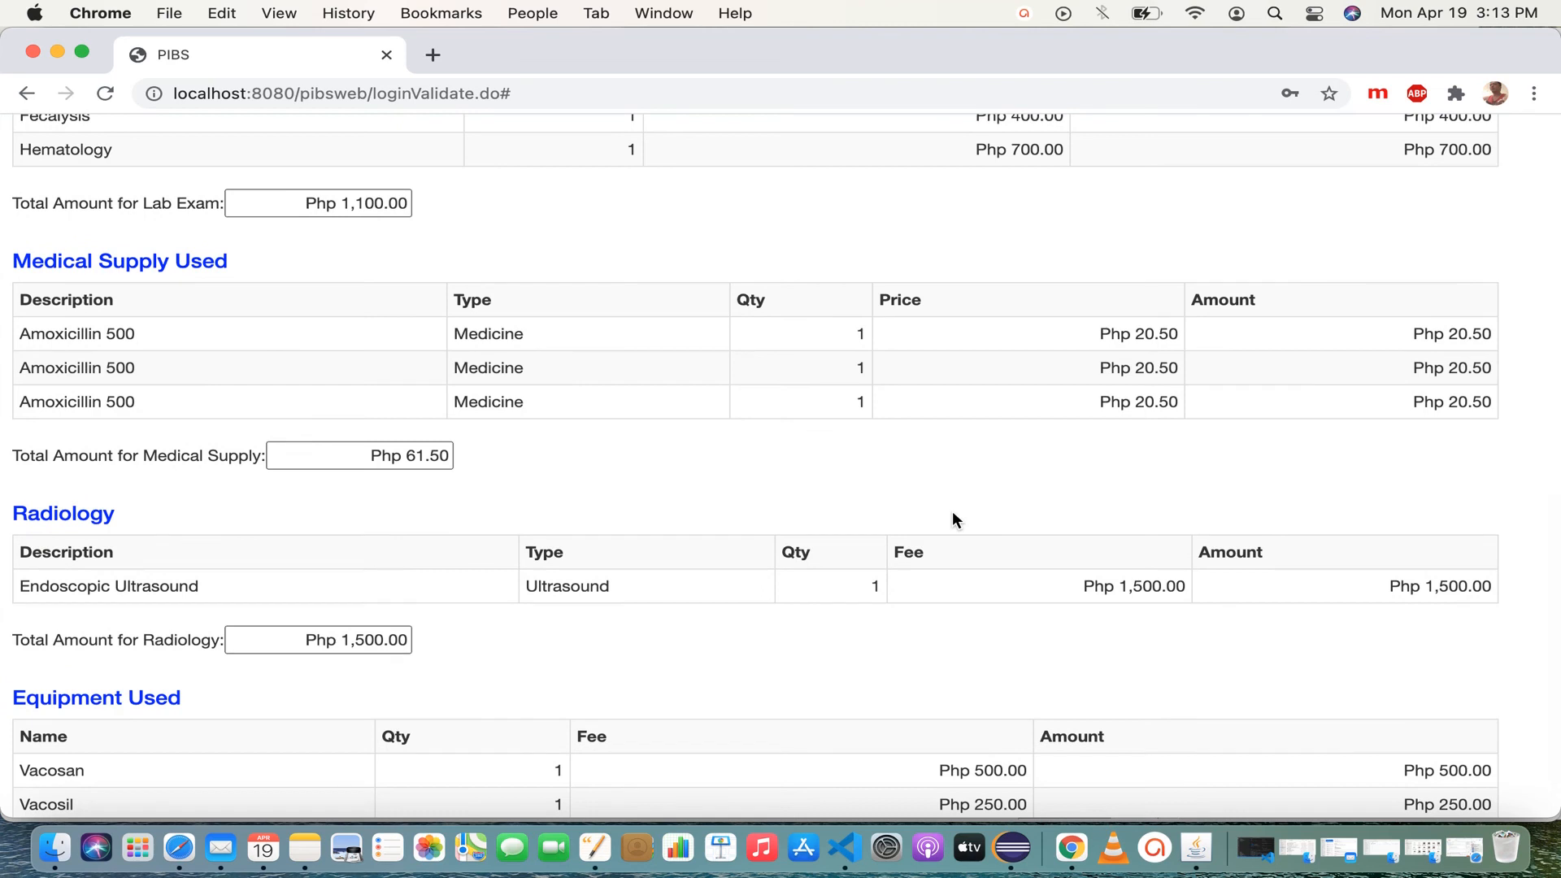
scroll(957, 519, down, 2)
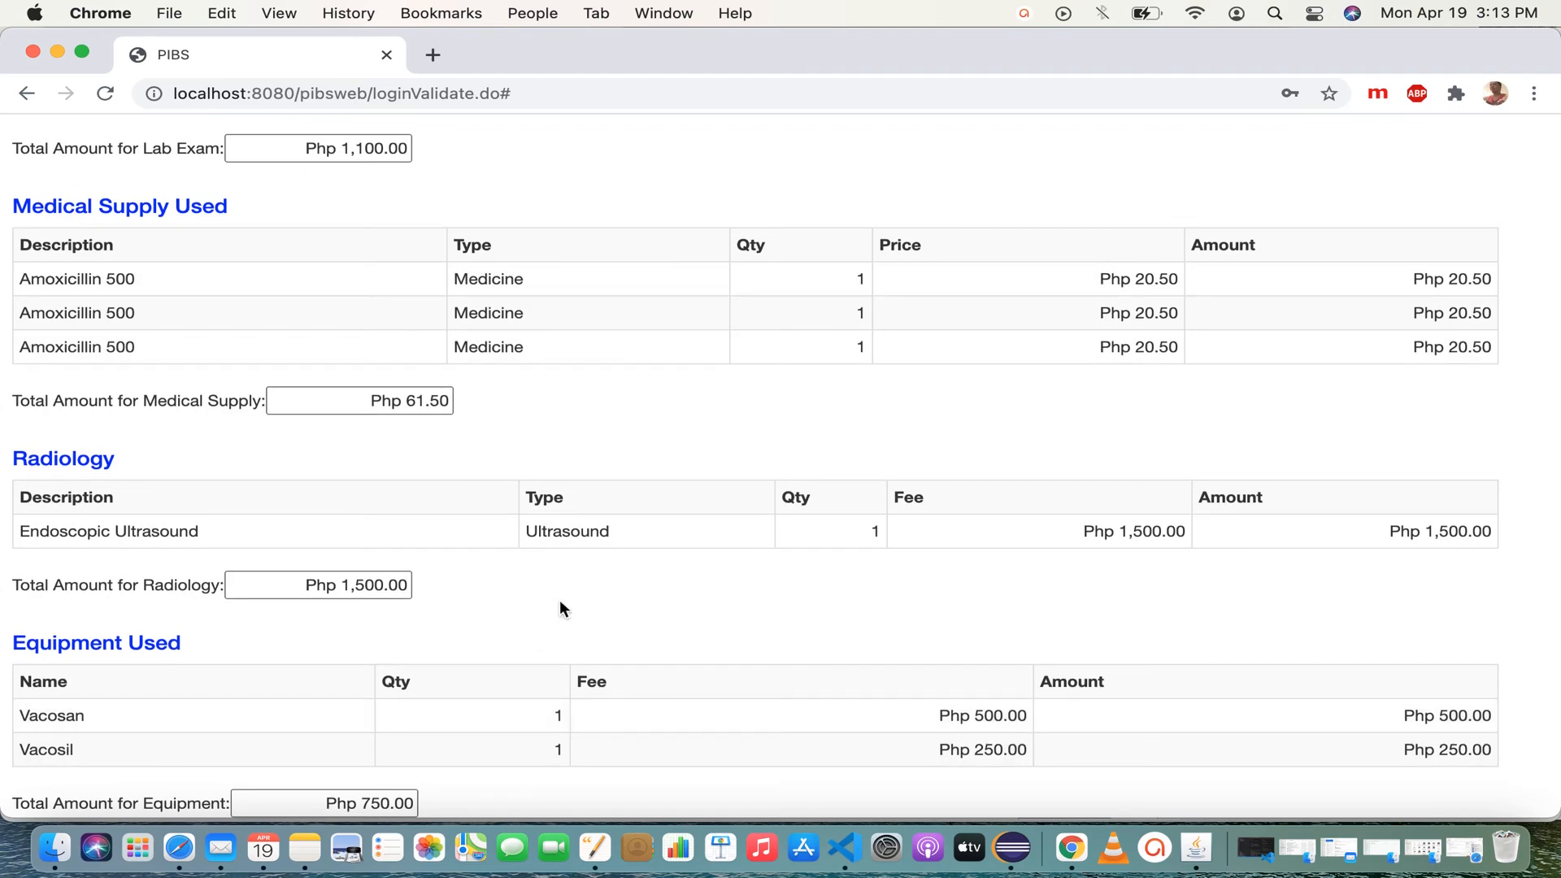
Step: Open the Billing Details report and examine its patient information, itemised charges, total fee and total due
scroll(559, 605, up, 10)
scroll(561, 606, up, 15)
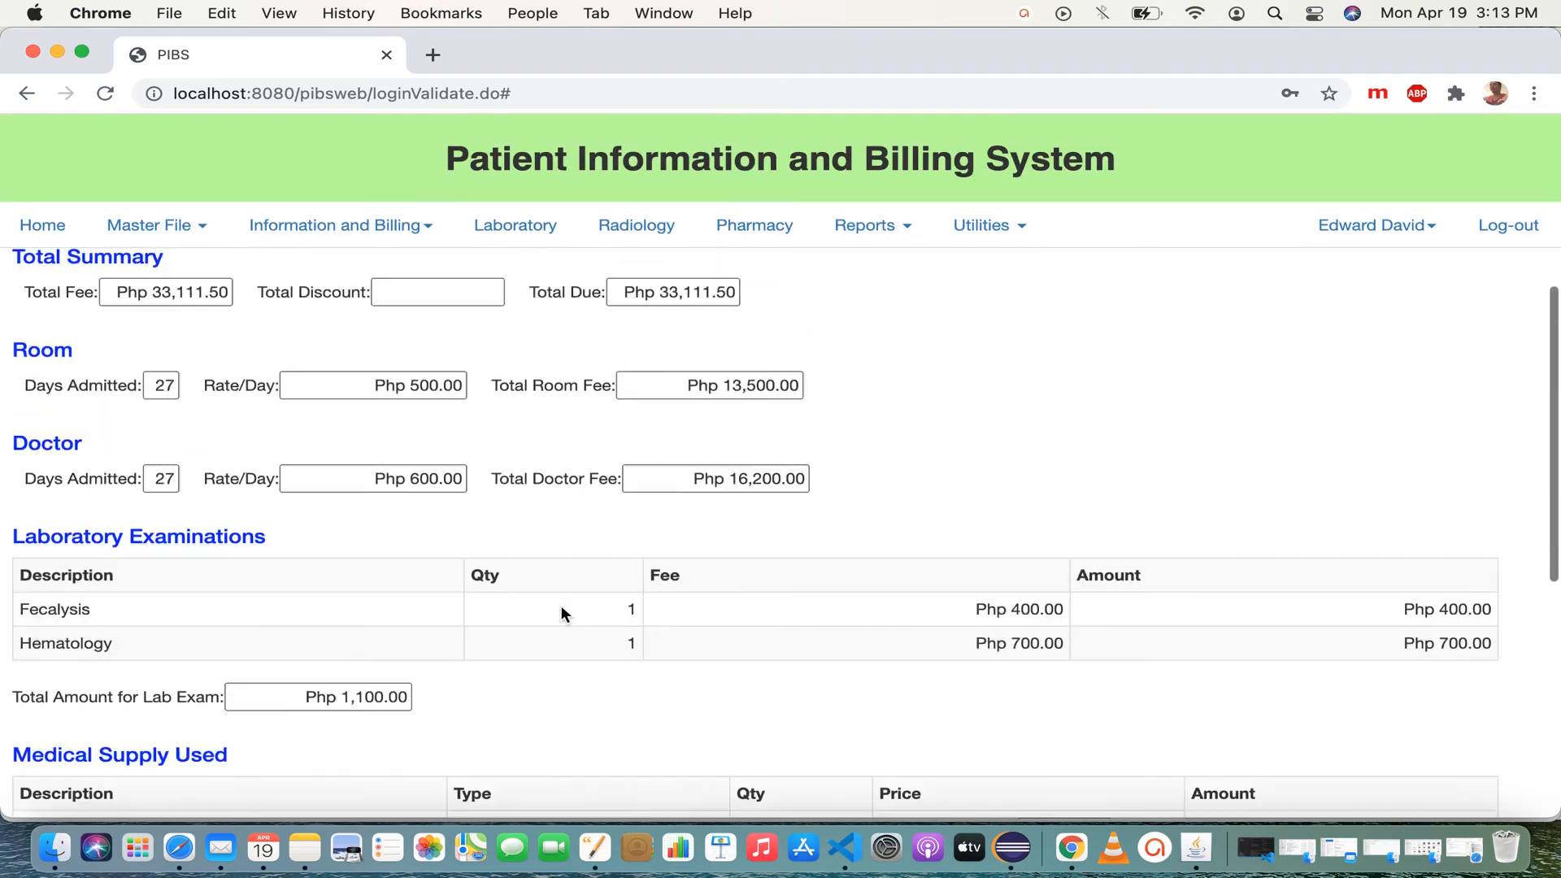
scroll(561, 604, up, 1)
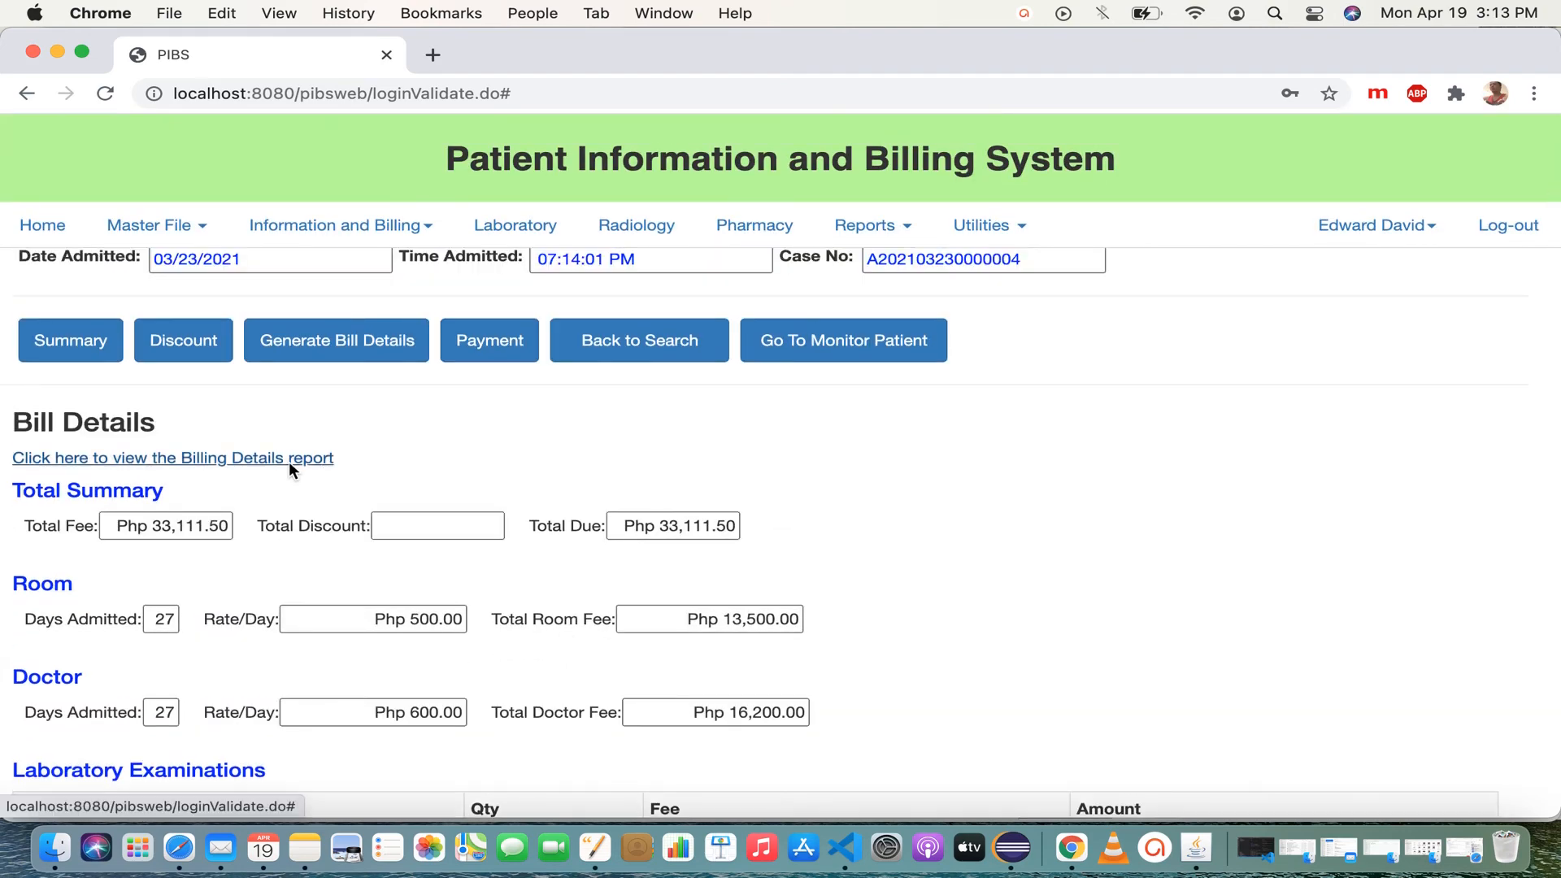
click(208, 460)
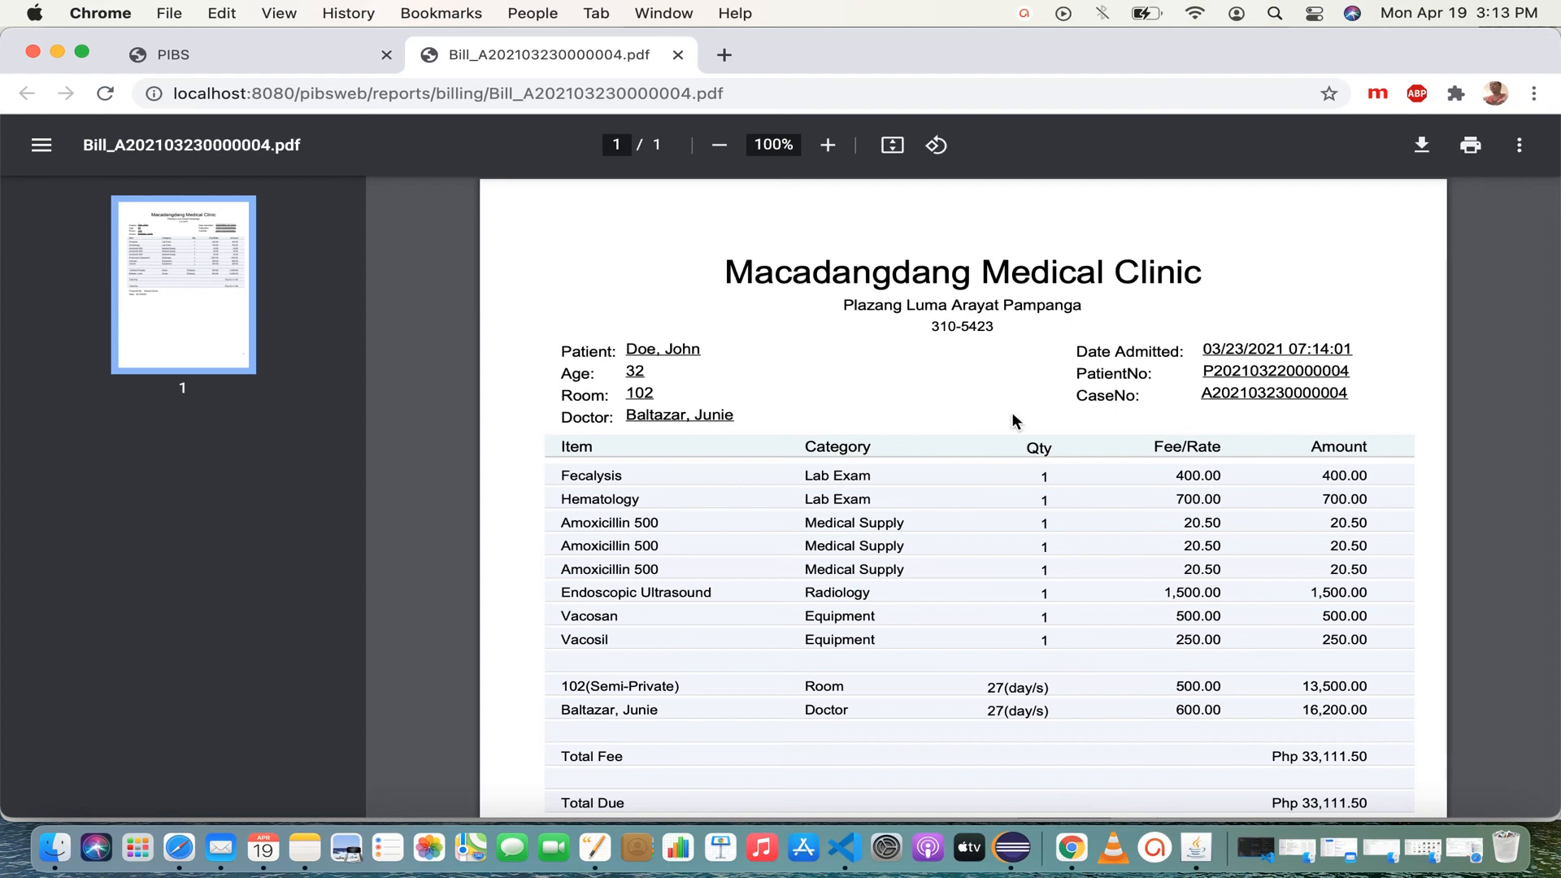
scroll(1412, 546, down, 3)
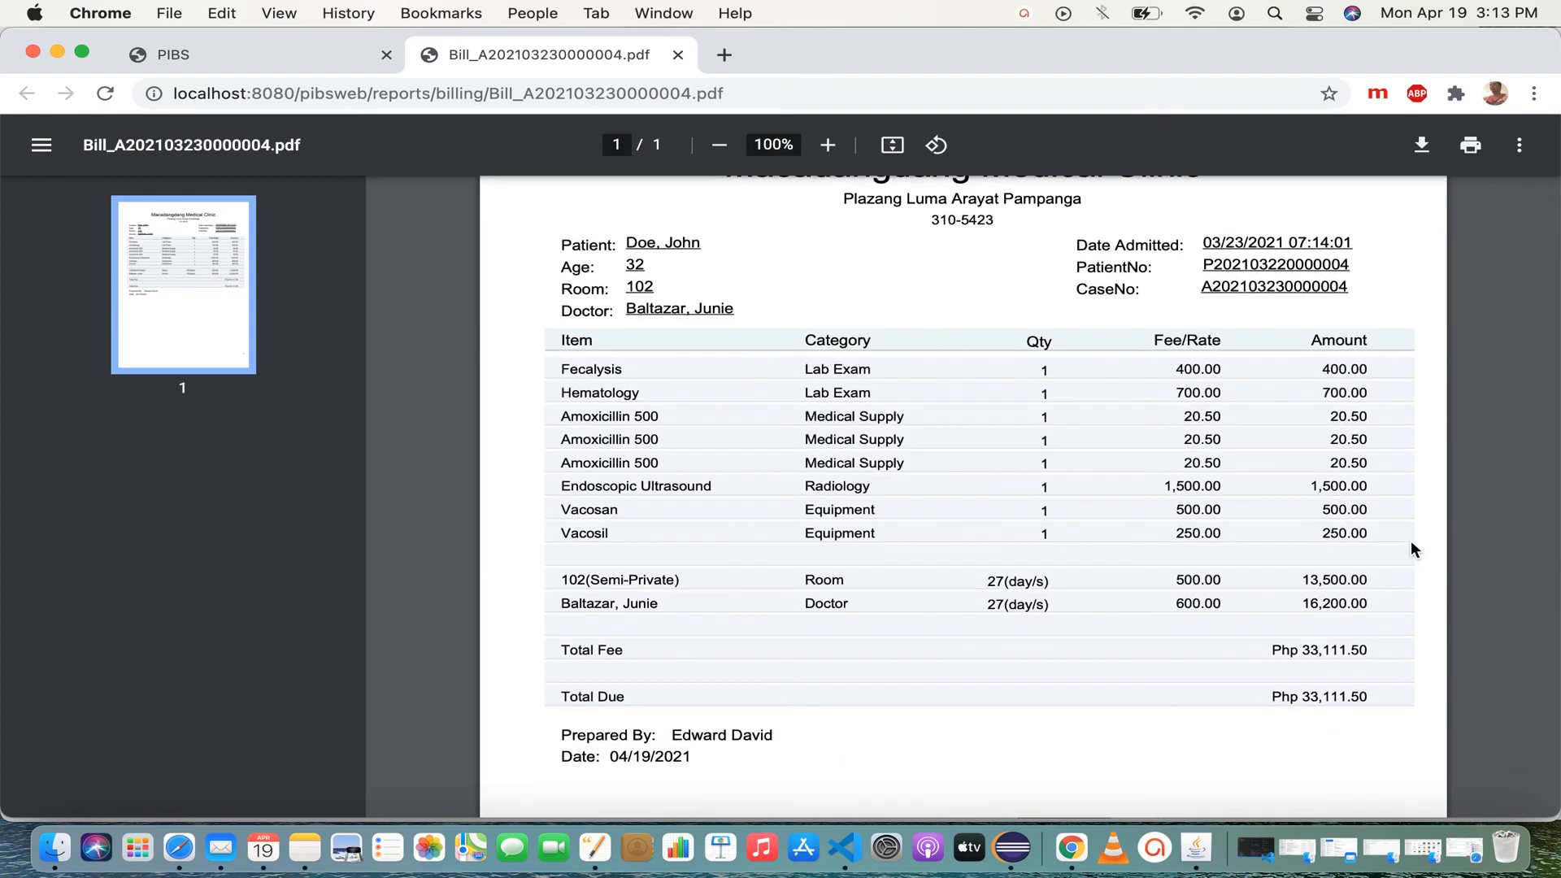
scroll(1411, 546, down, 3)
scroll(1411, 546, down, 2)
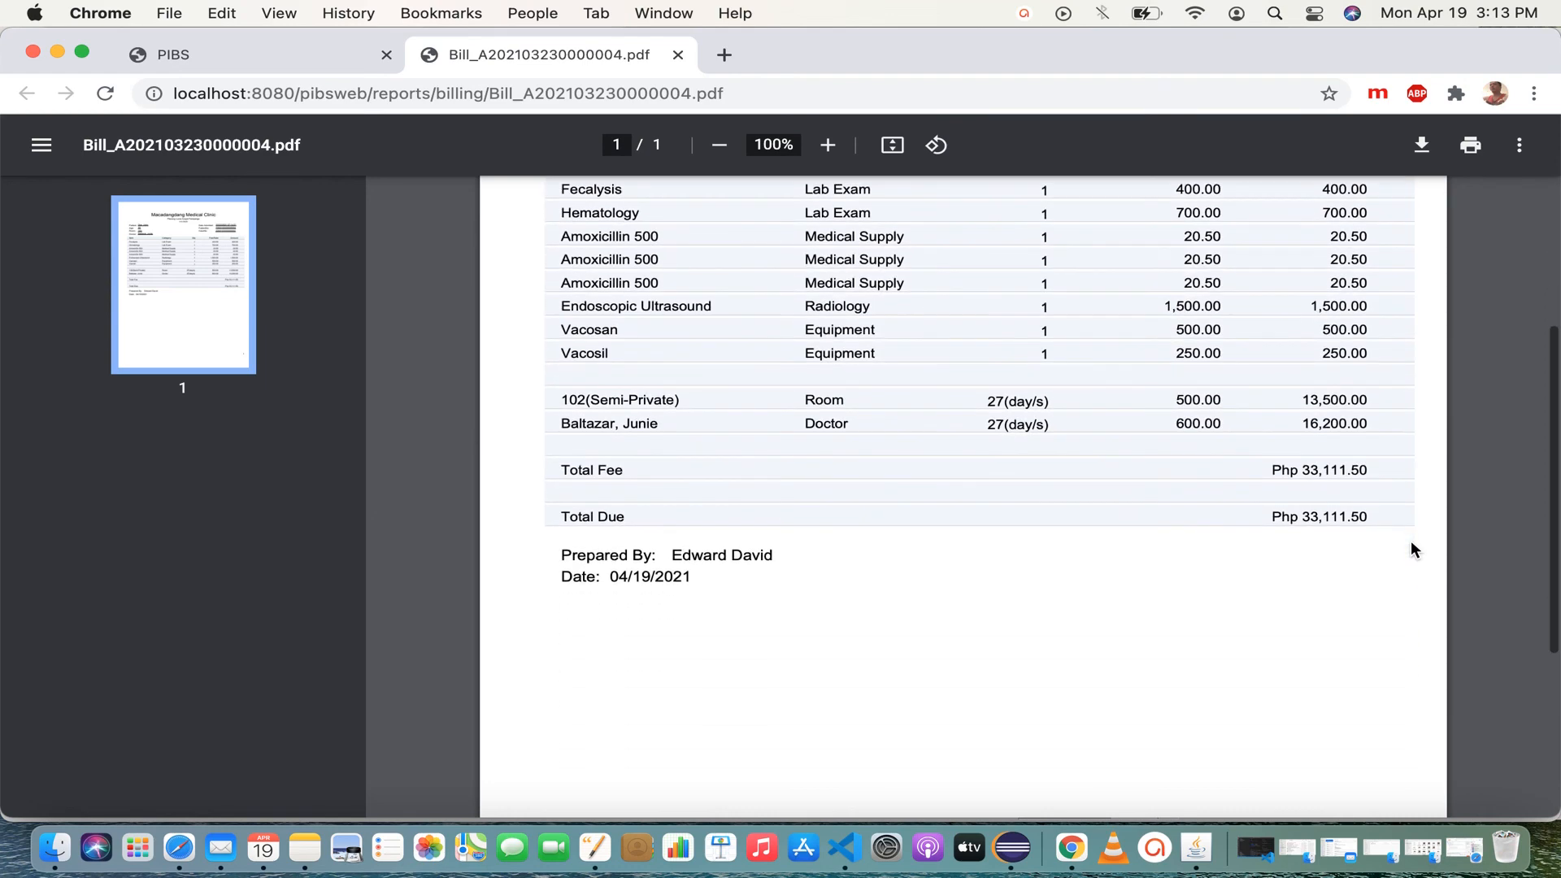
scroll(1411, 546, up, 2)
scroll(1413, 547, up, 3)
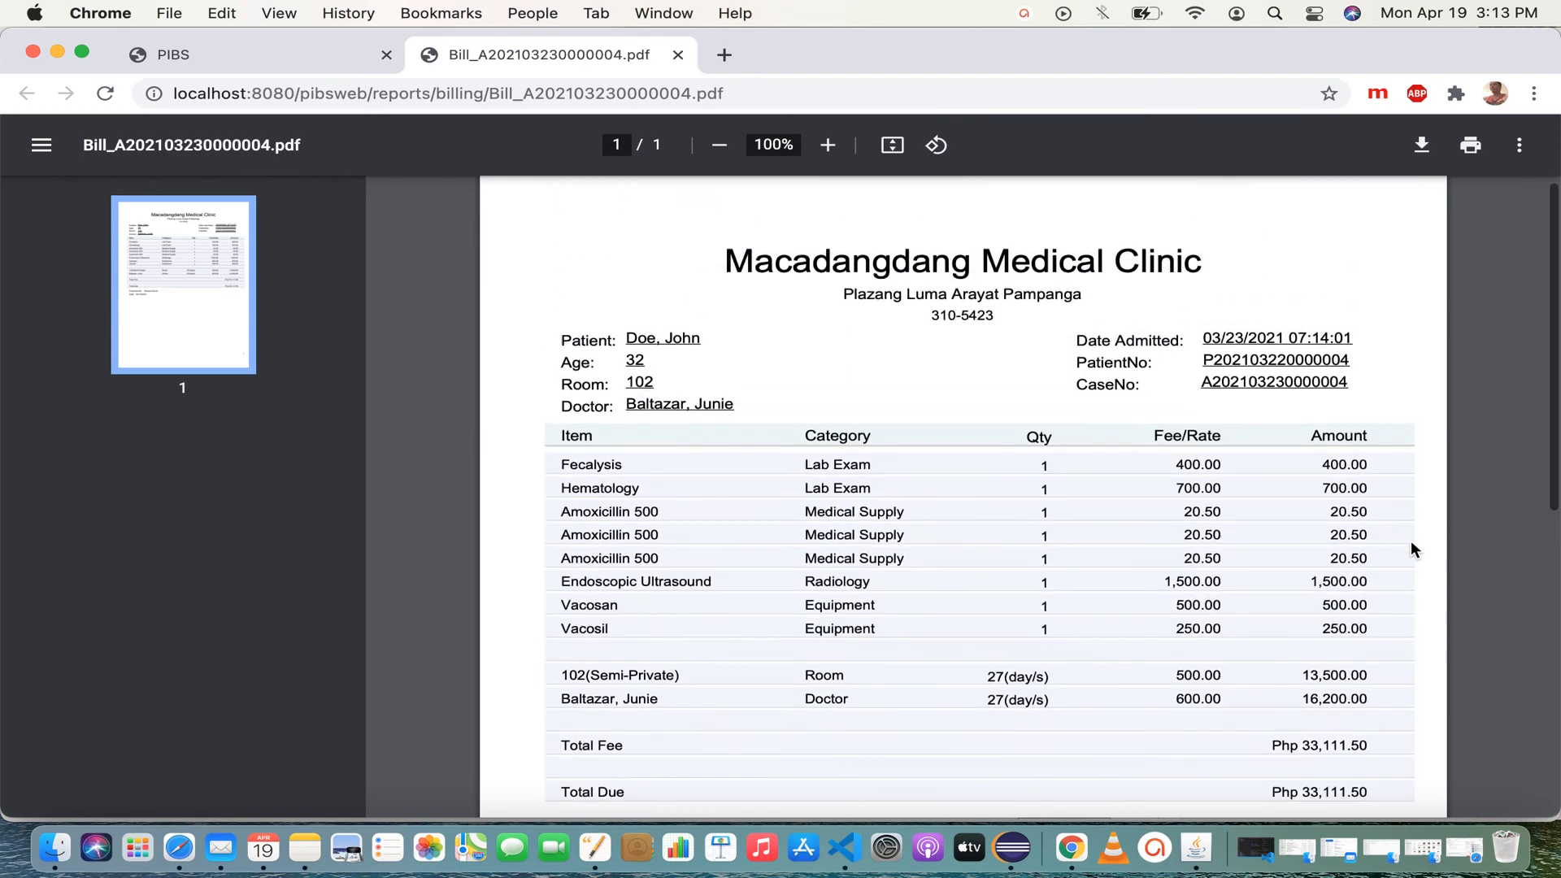
scroll(1411, 549, down, 1)
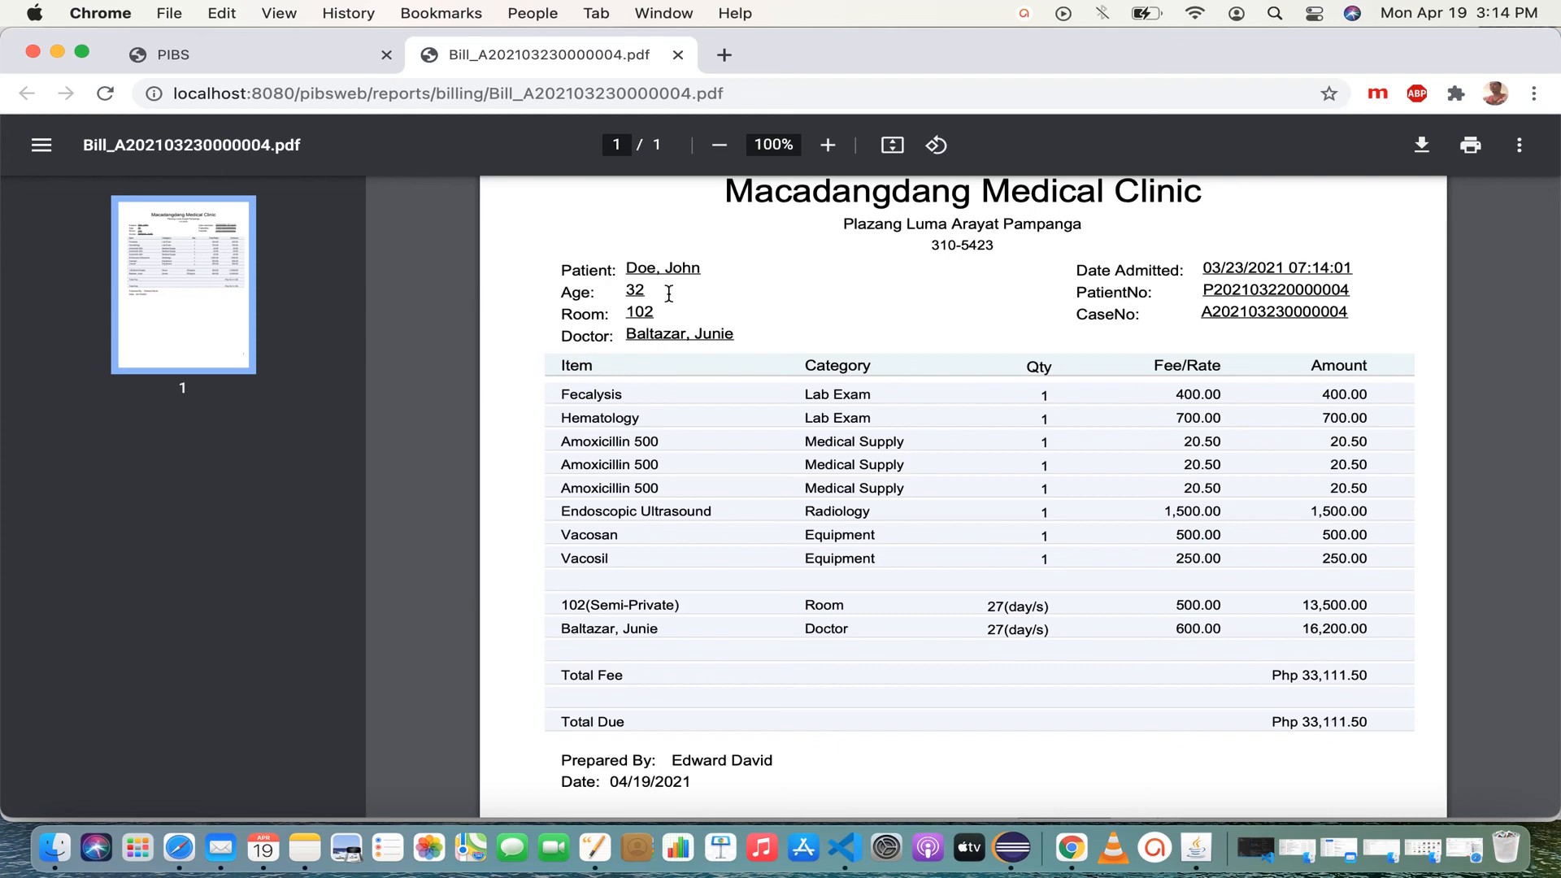
Step: Go from the patient's billing back to Monitor Patient and review the summary's diagnosis, medication statement and prognosis
click(263, 54)
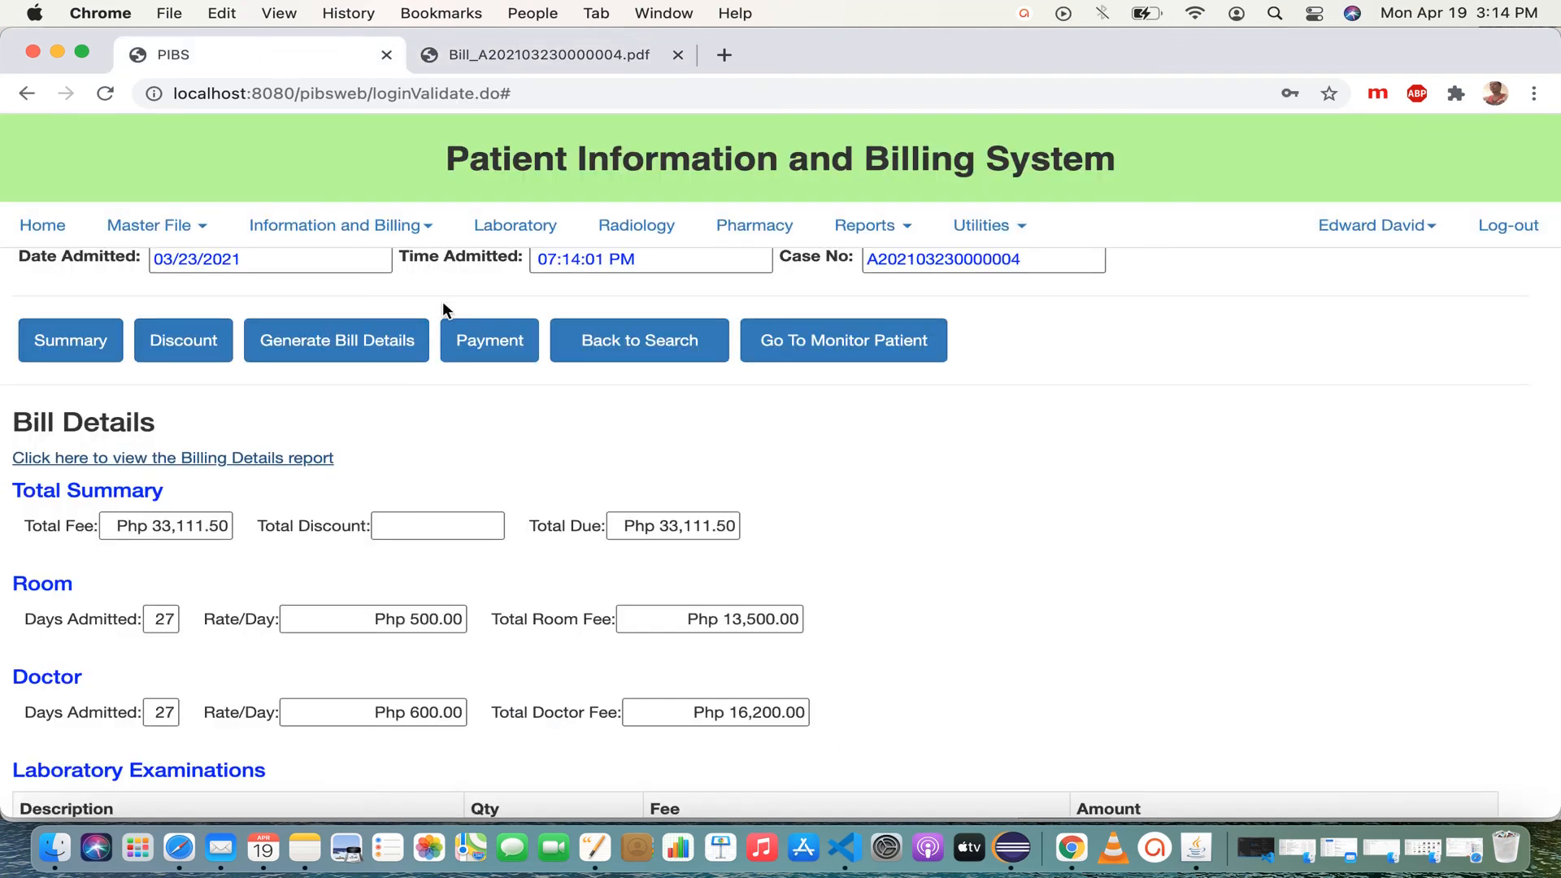
scroll(563, 402, up, 4)
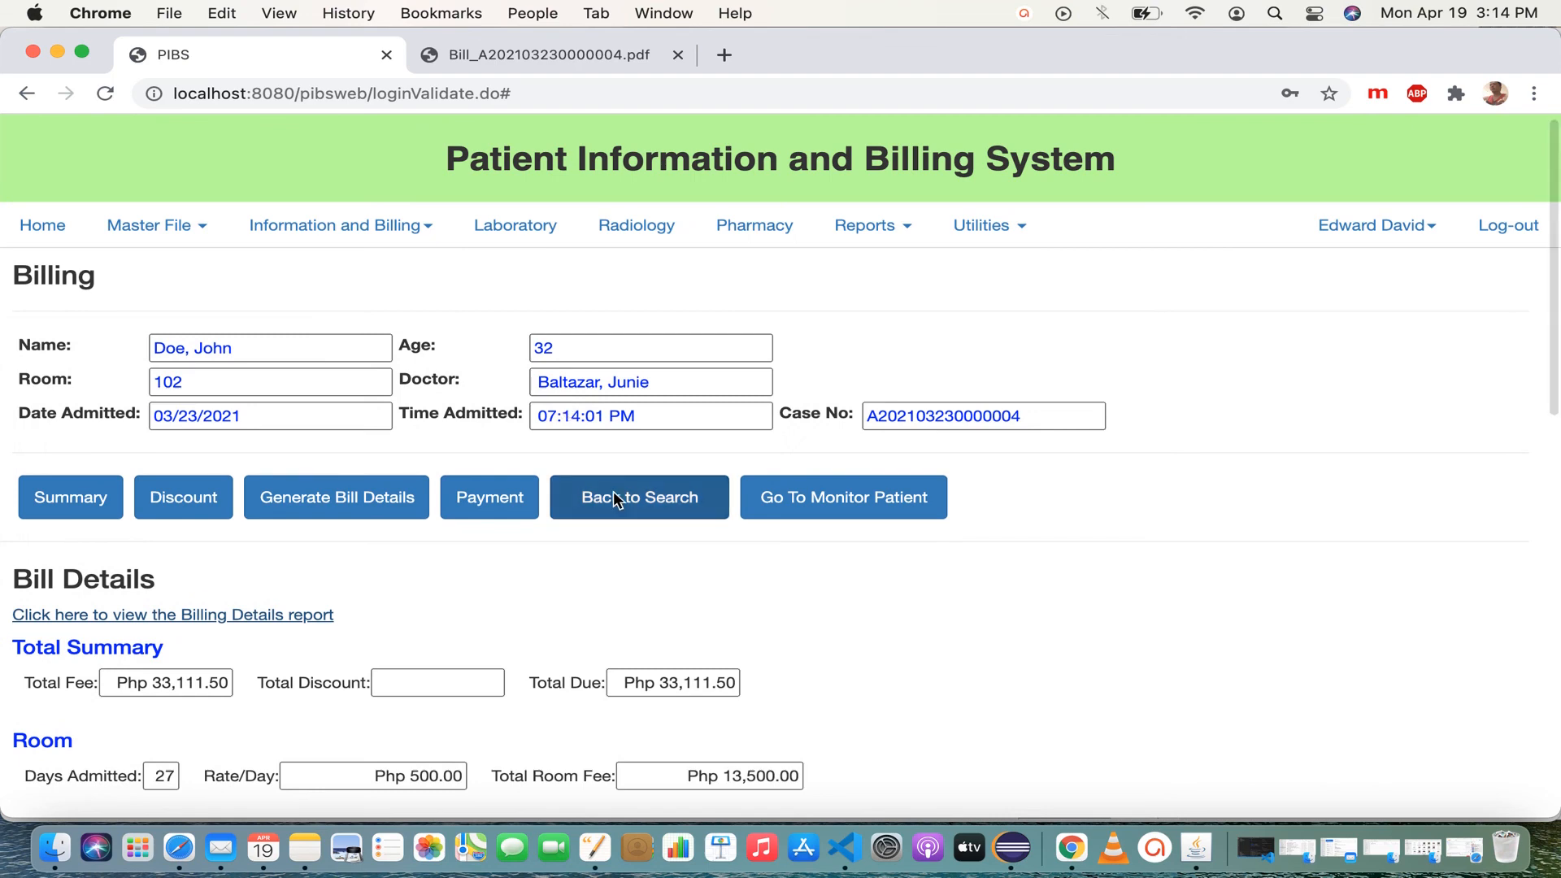
click(819, 502)
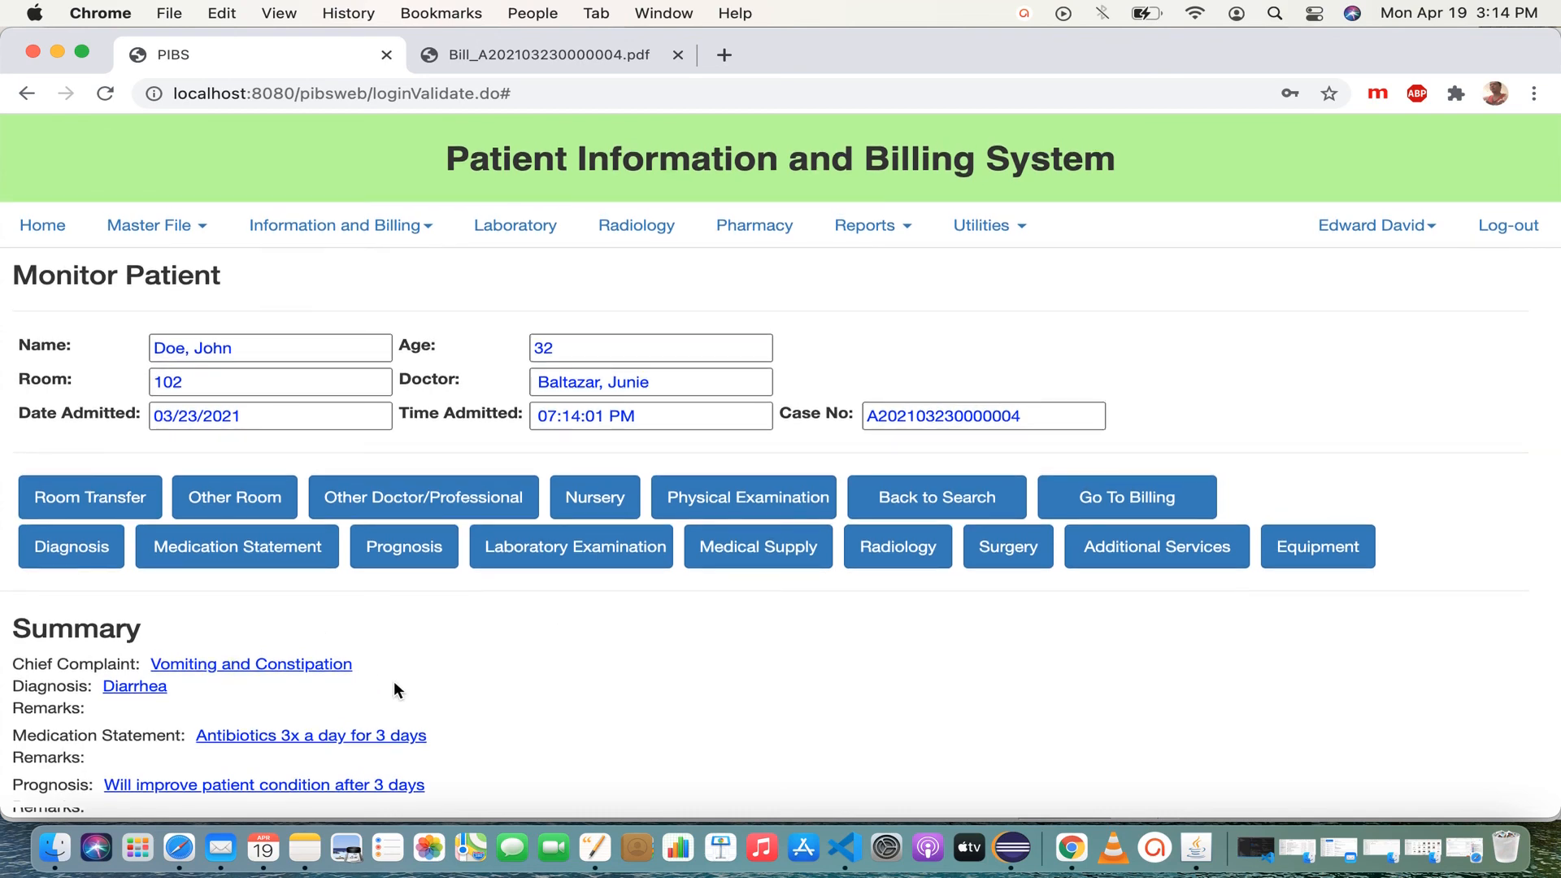
drag(394, 671, 106, 691)
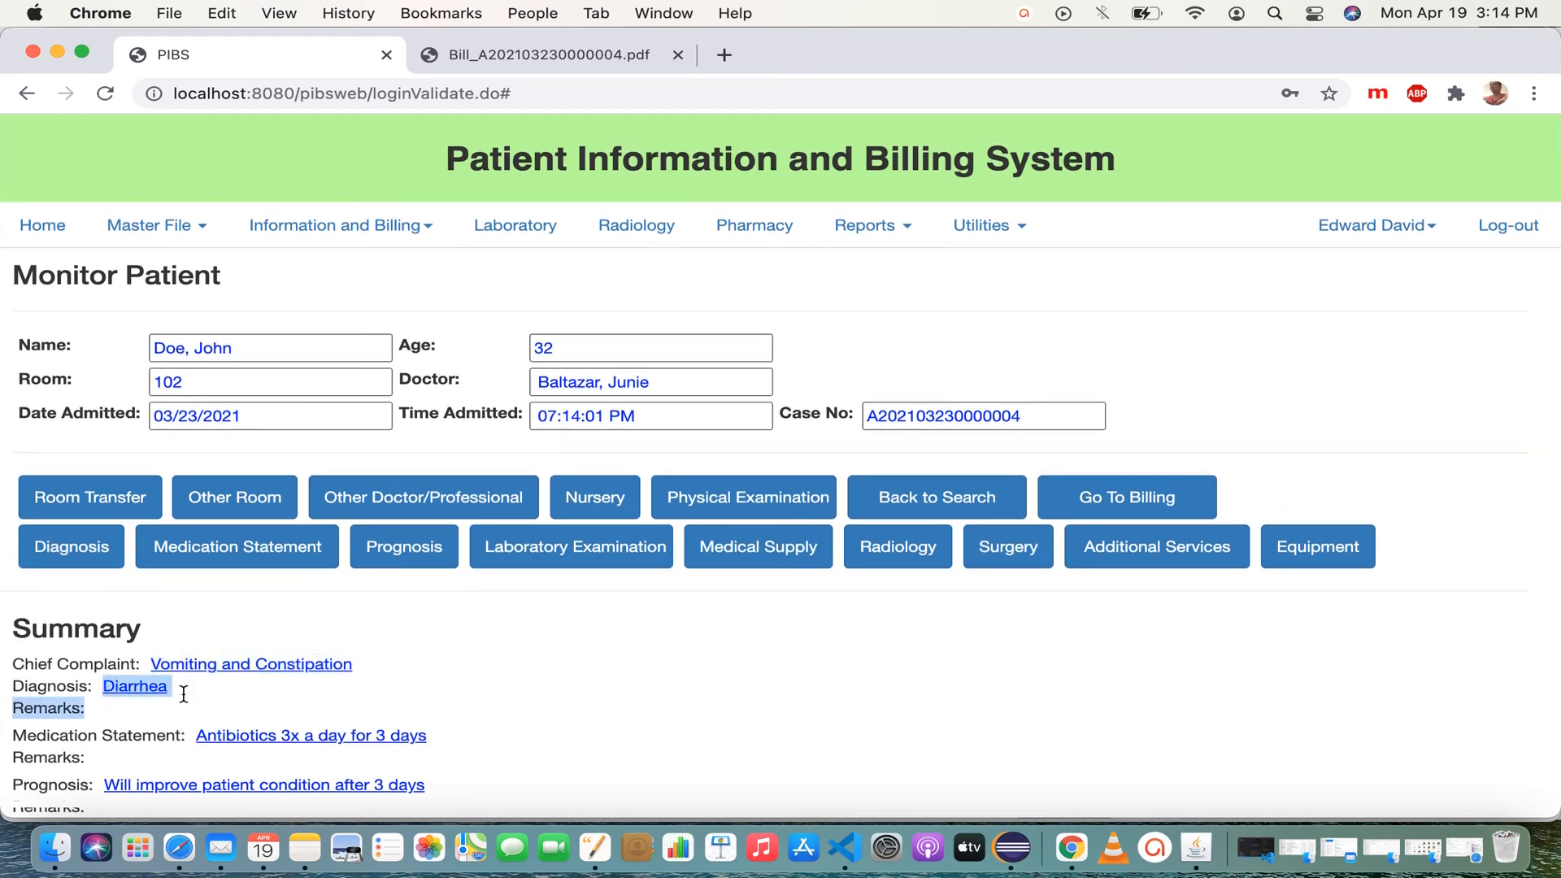
drag(441, 742, 208, 741)
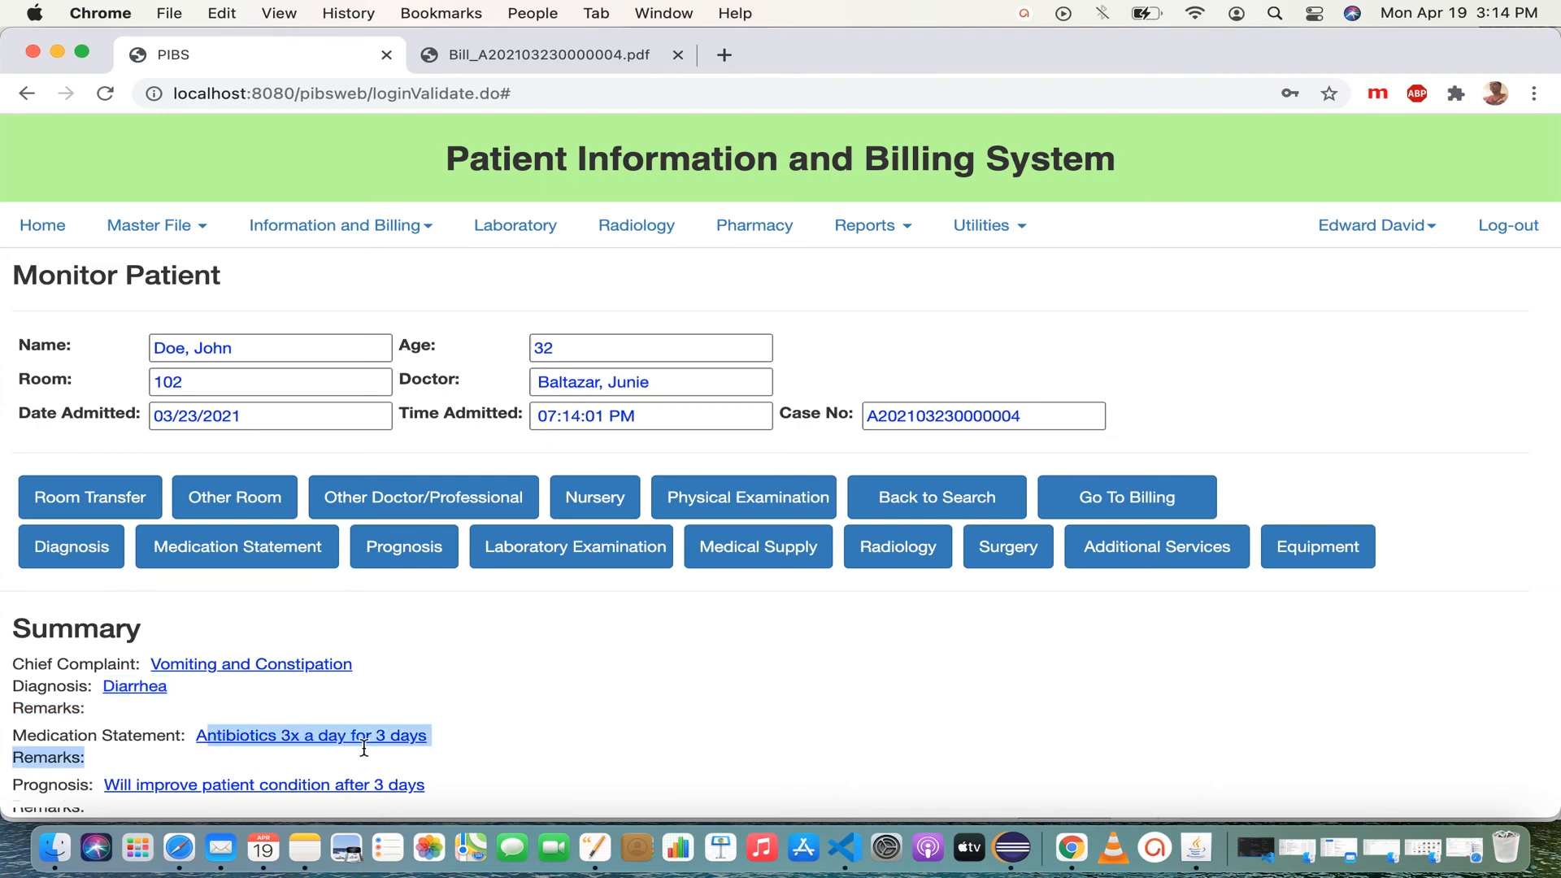
click(494, 758)
drag(457, 783, 171, 797)
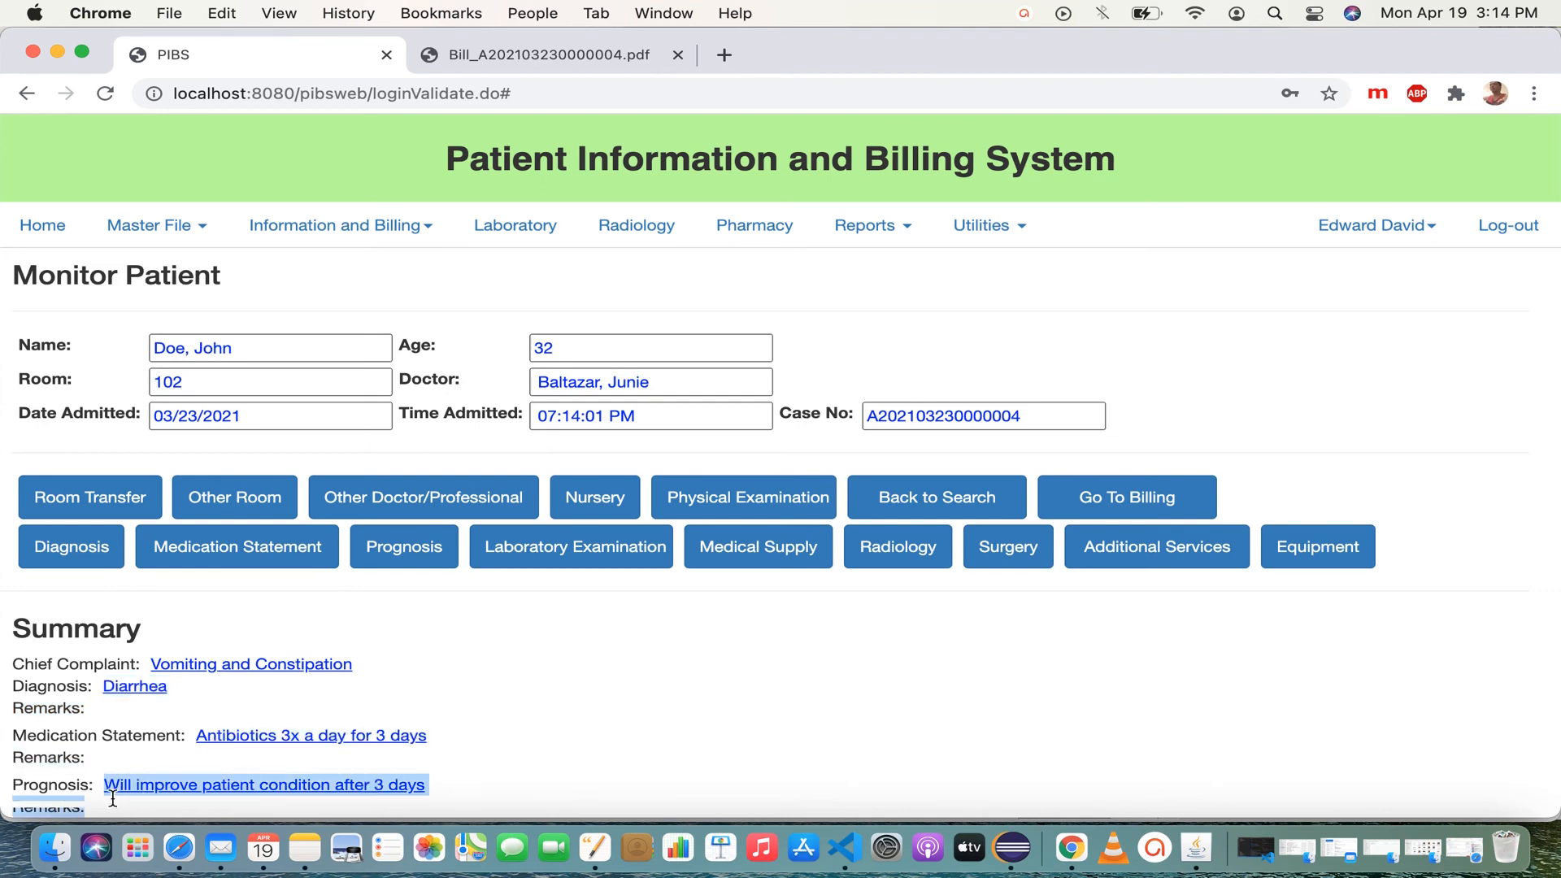
click(541, 760)
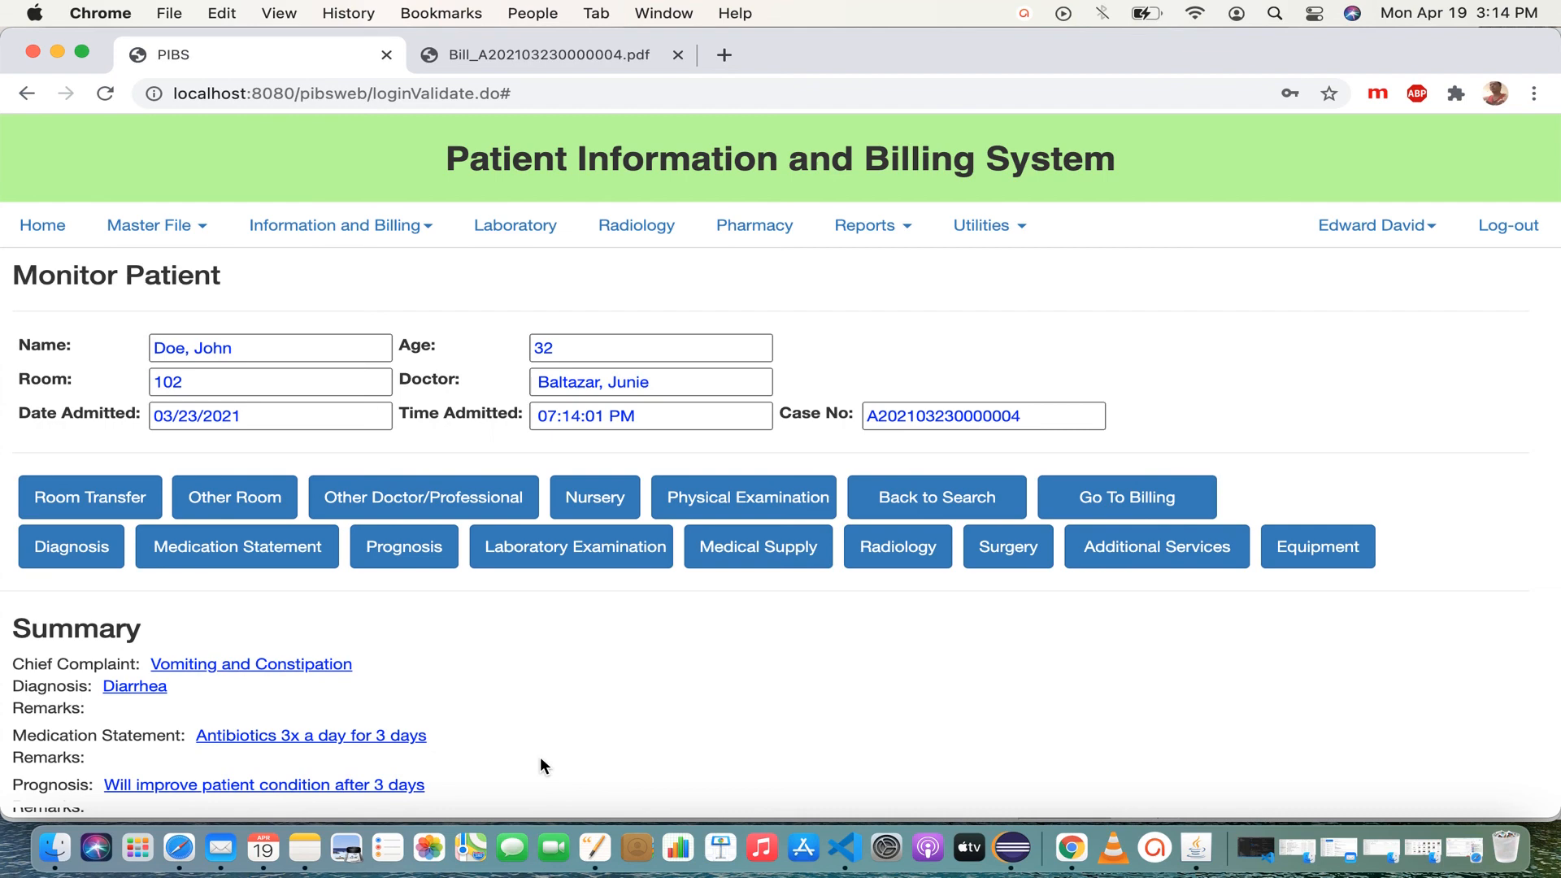
Step: Return to the open billing report PDF and review its patient header and itemised charges again
click(554, 55)
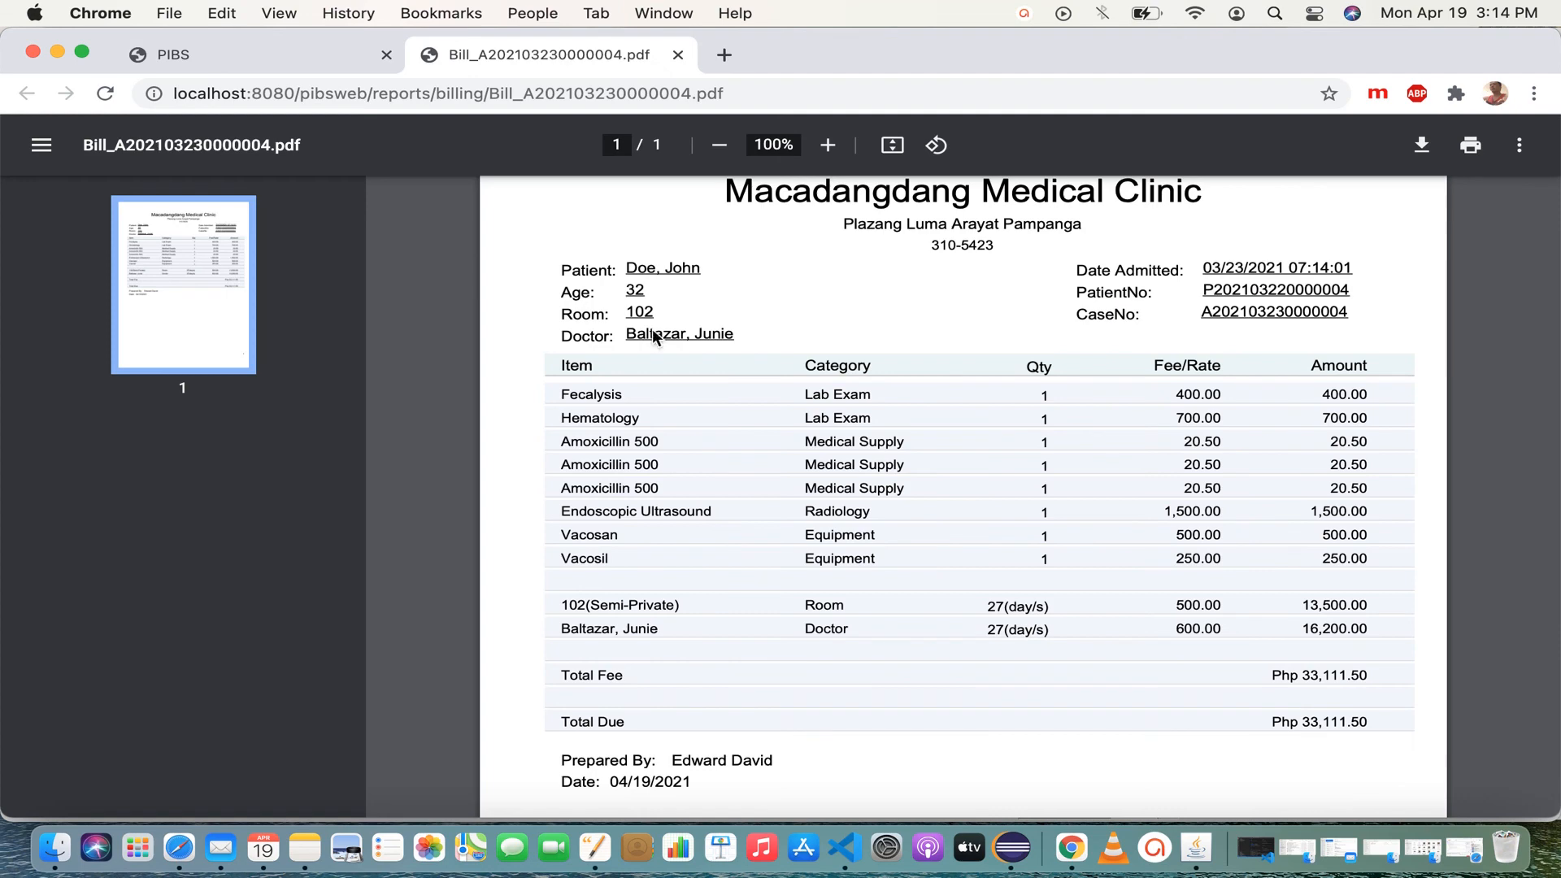
scroll(808, 513, up, 2)
scroll(807, 512, down, 1)
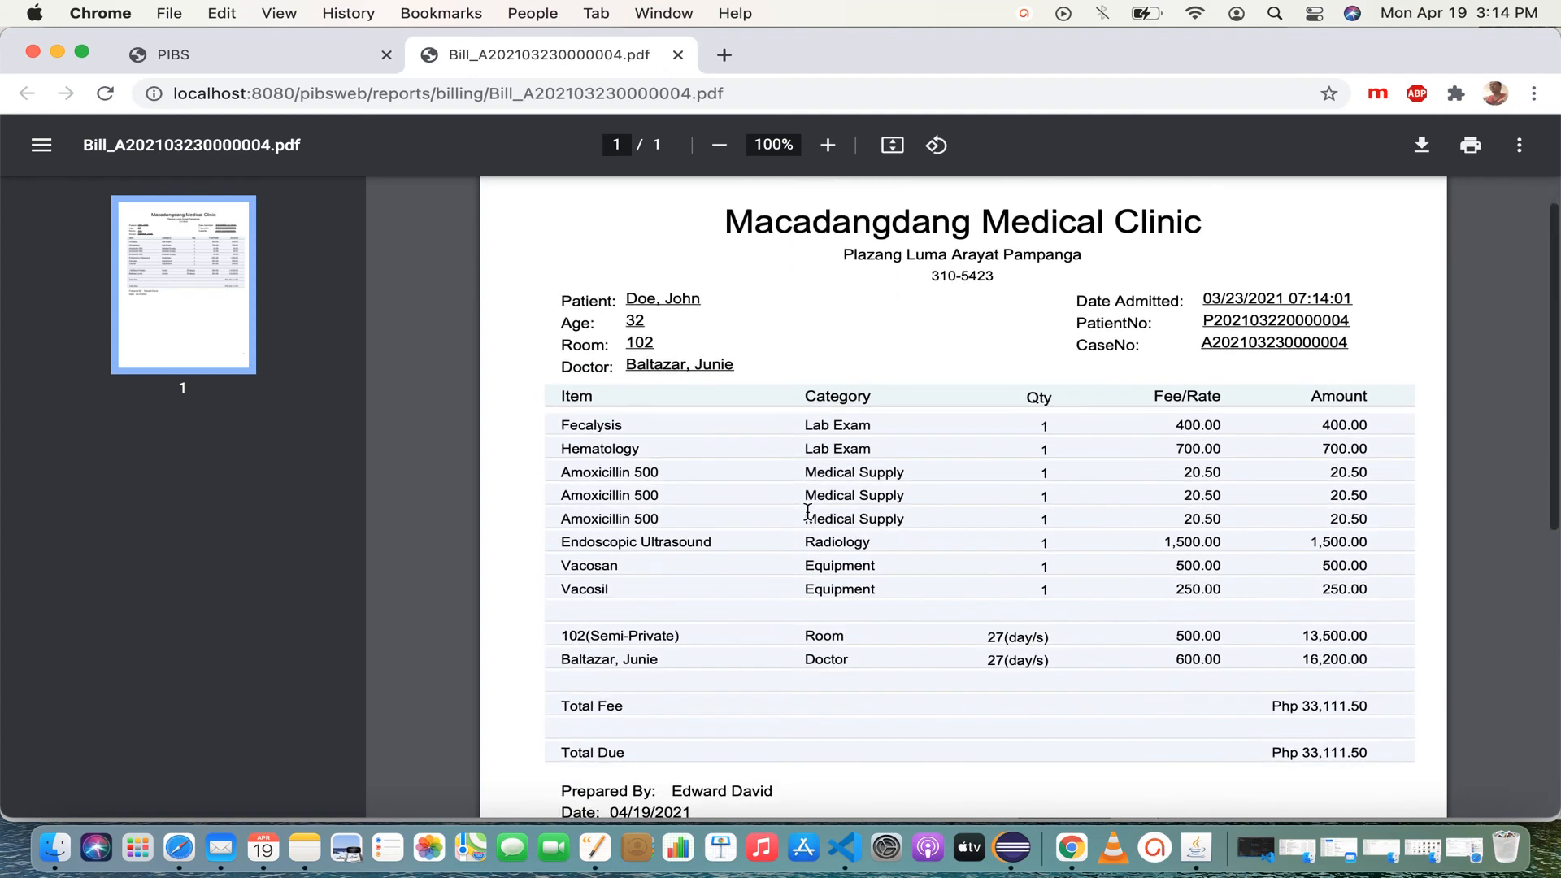